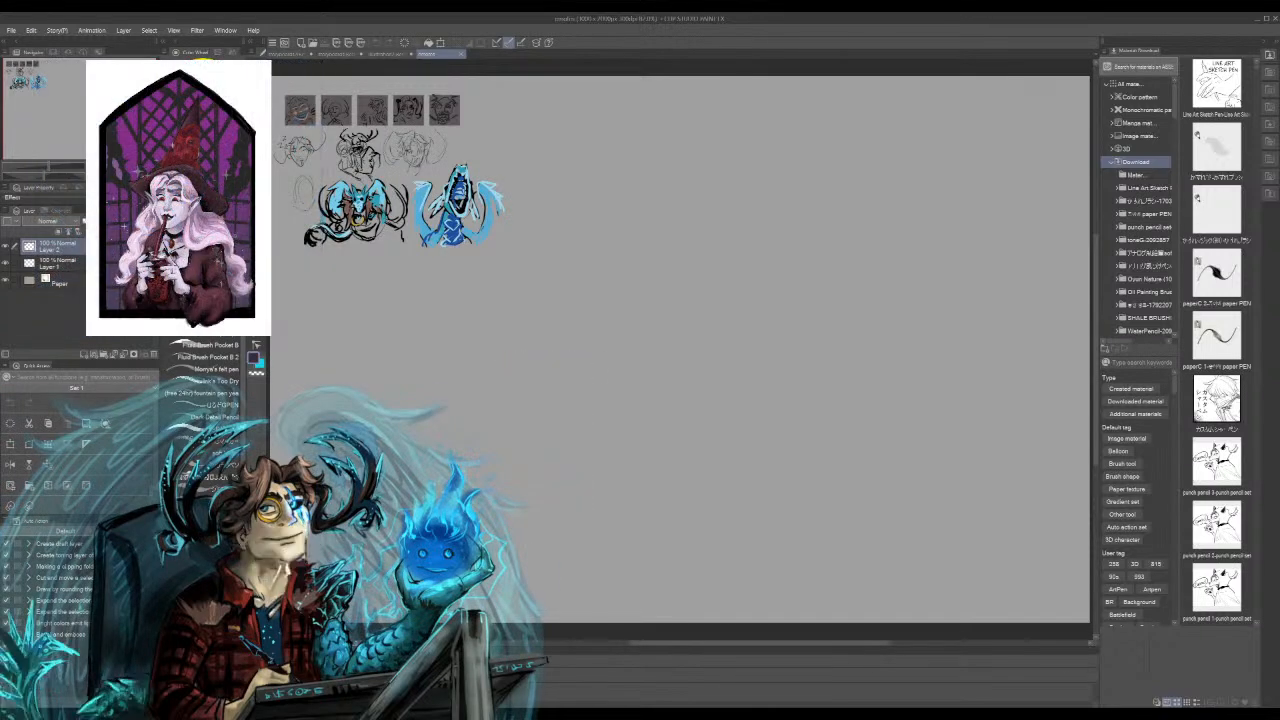
Step: Look over the character sketches on the sketch sheet, the winged creature drawing and the storyboard panels in the open documents
scroll(360, 177, "up", 5)
scroll(345, 190, "up", 1)
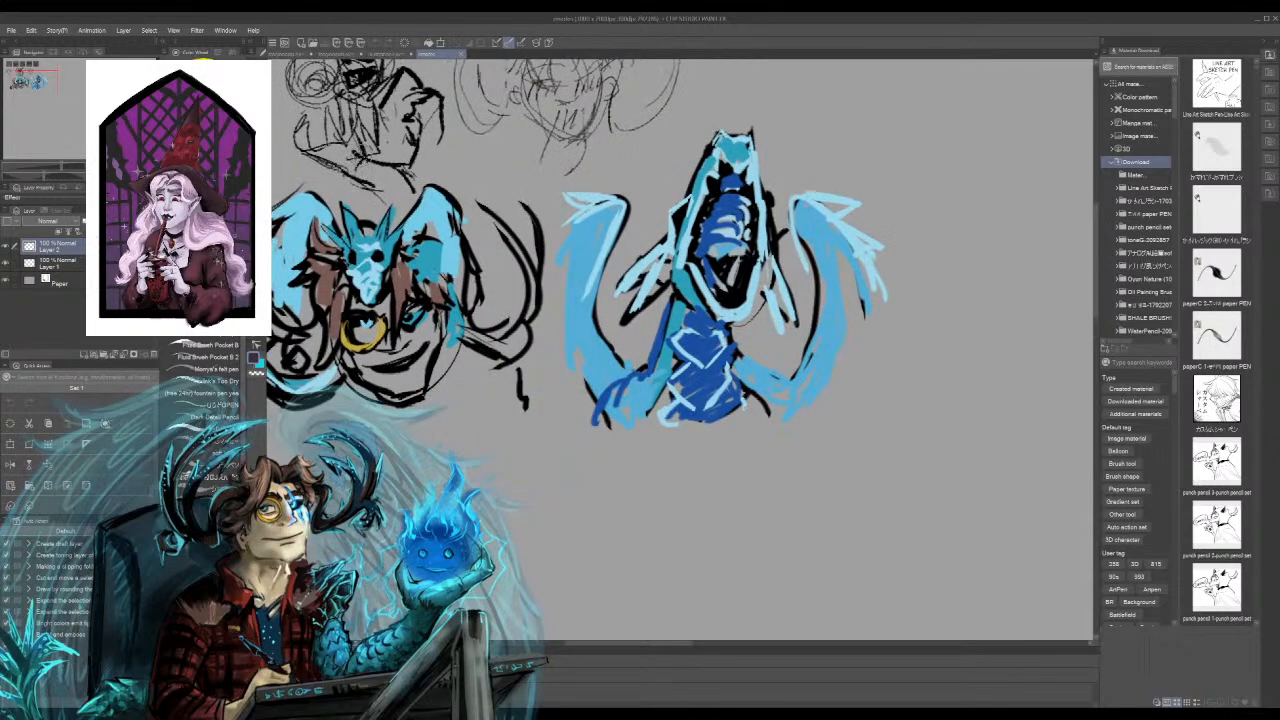
left_click_drag(433, 169, 718, 388)
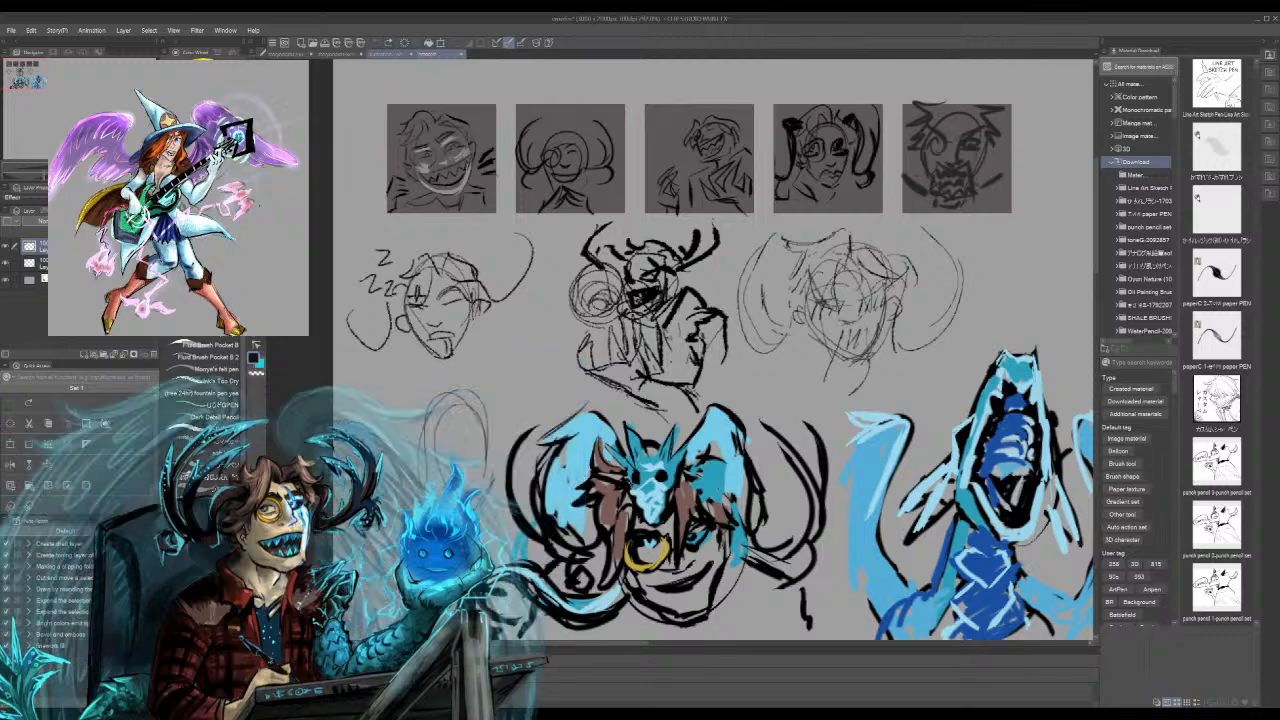
left_click(386, 55)
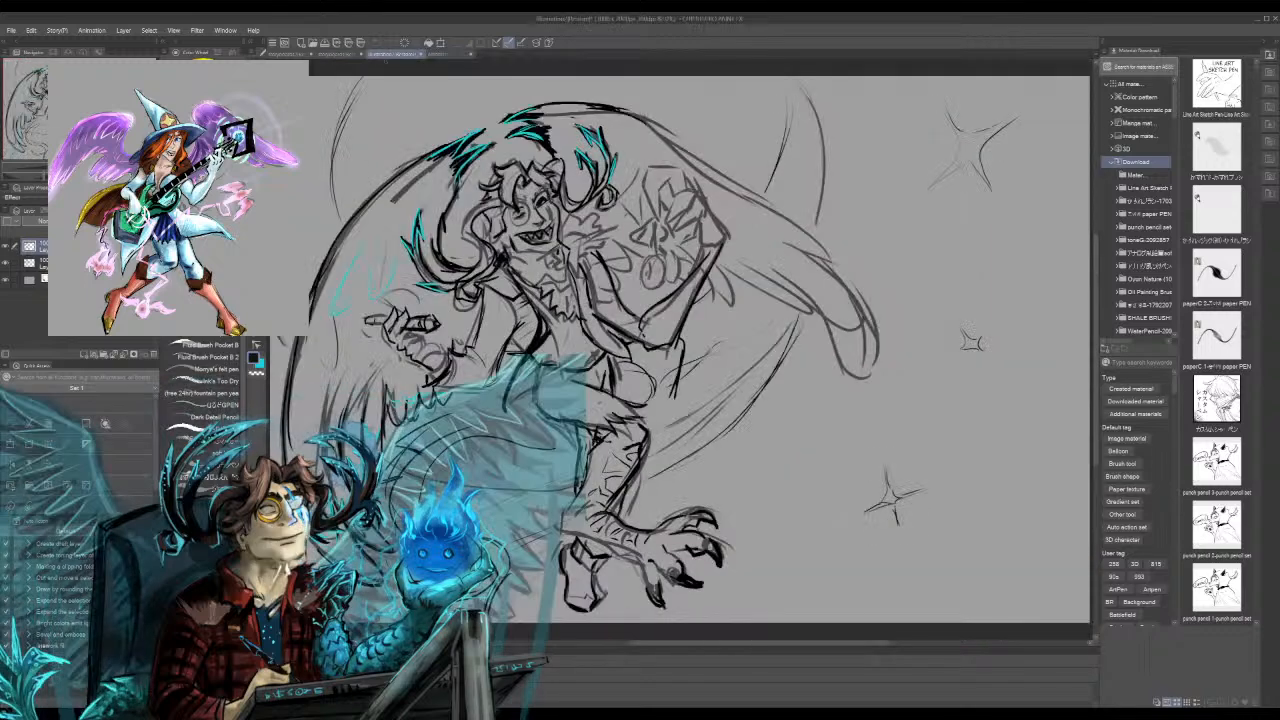
left_click(340, 53)
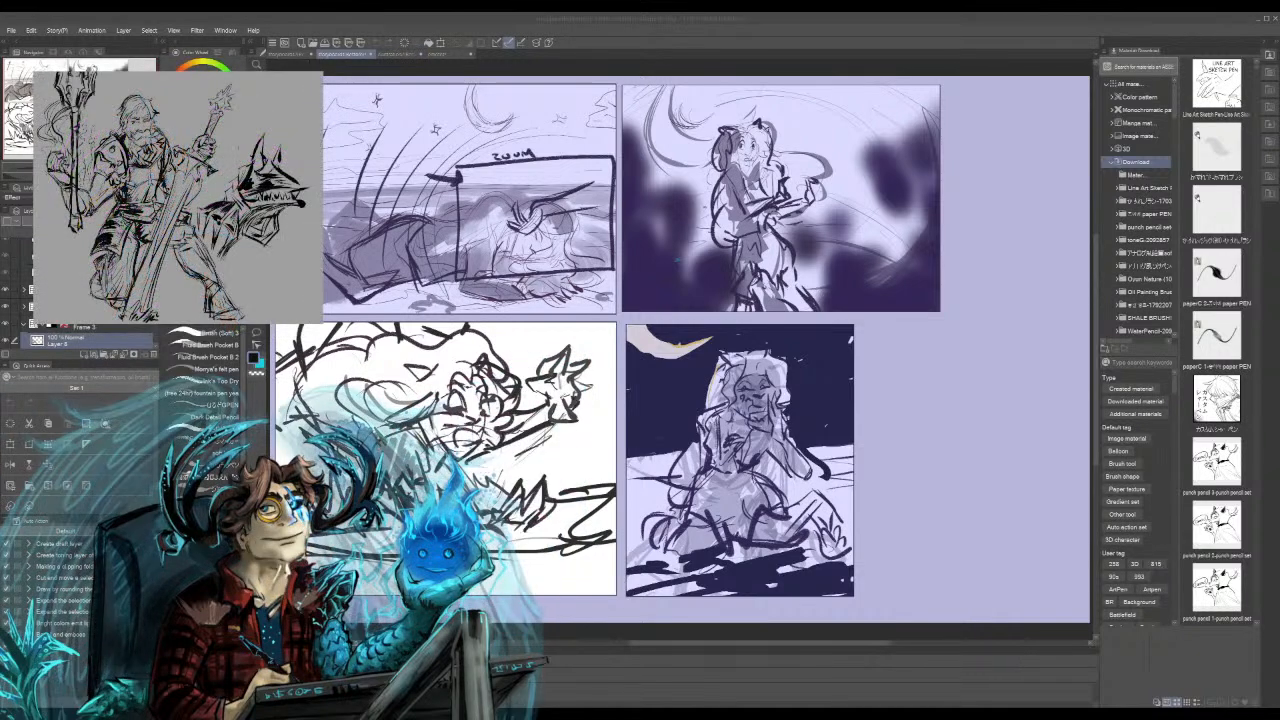
Step: In the winged creature drawing, add a wavy freehand line beside the creature, running toward the lower star
left_click(396, 54)
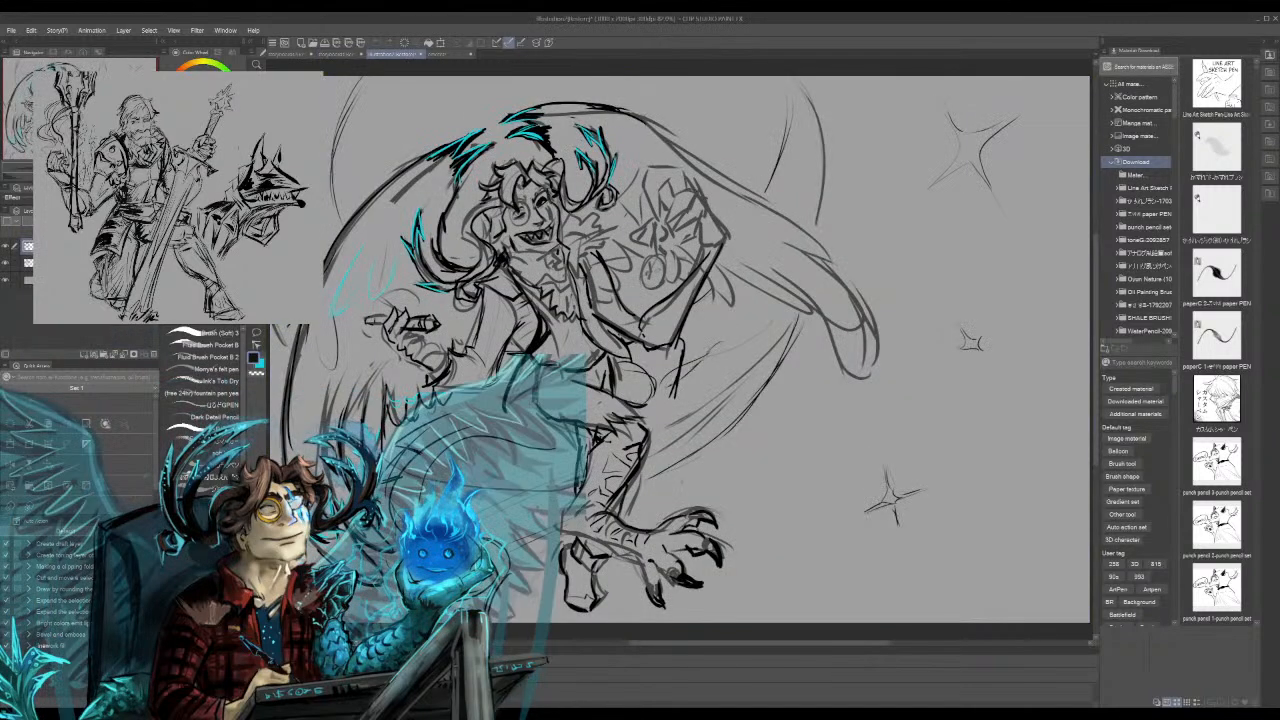
mouse_move(768, 392)
left_mouse_down()
mouse_move(819, 473)
mouse_move(911, 469)
mouse_move(958, 447)
left_mouse_up()
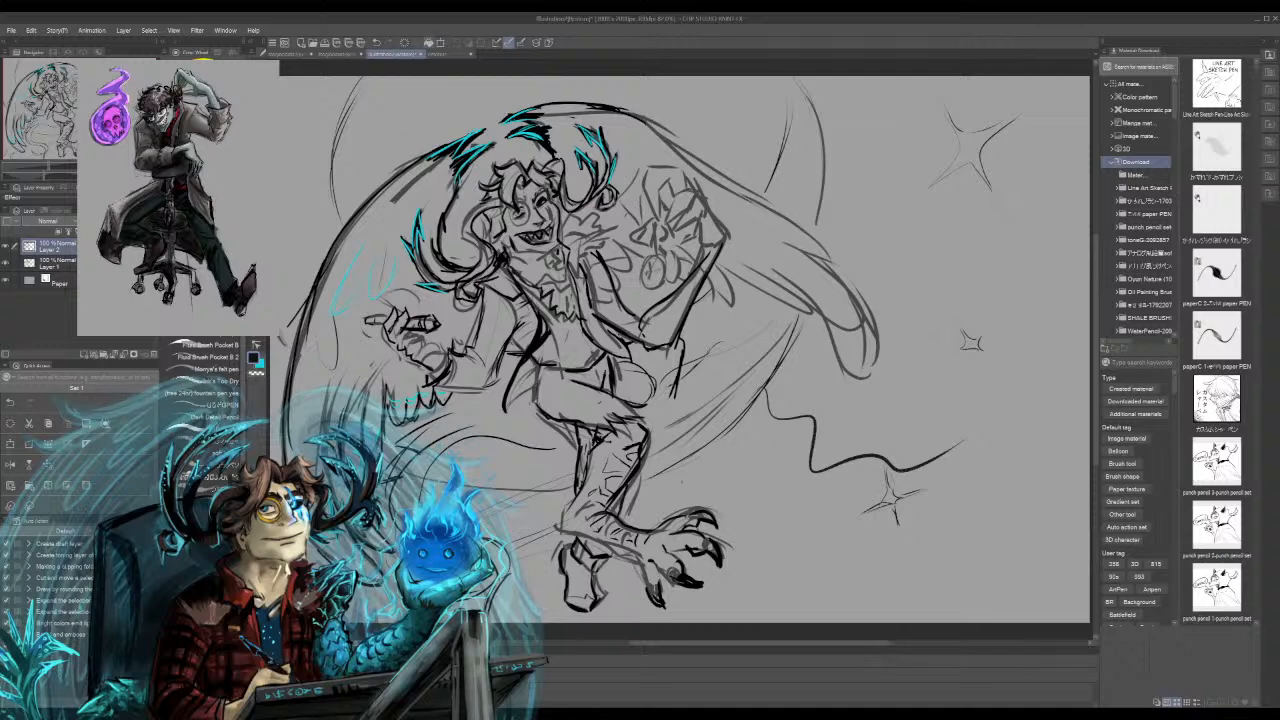
left_click(444, 54)
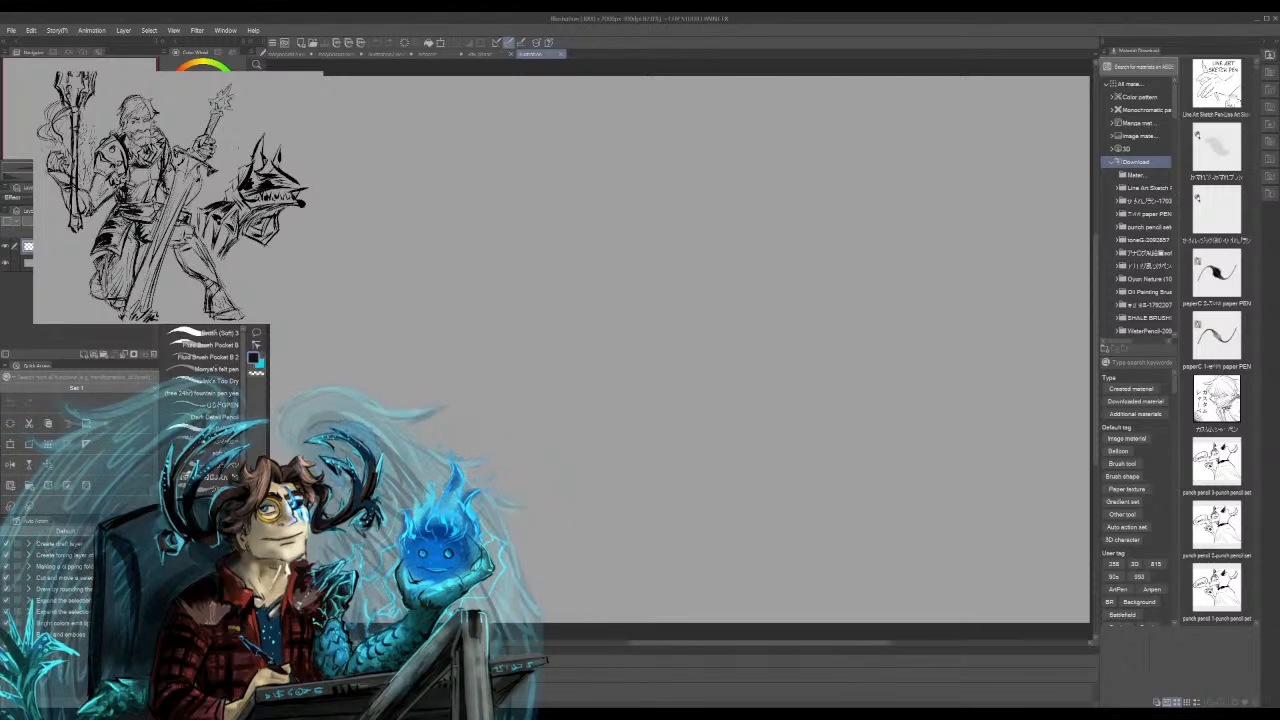
Step: Rough in the torso, waist and hip curve of a first figure on the blank canvas with loose pencil lines
left_click_drag(543, 198, 493, 349)
left_click_drag(488, 268, 545, 210)
mouse_move(496, 244)
left_mouse_down()
mouse_move(588, 236)
mouse_move(552, 288)
mouse_move(492, 328)
mouse_move(538, 337)
left_mouse_up()
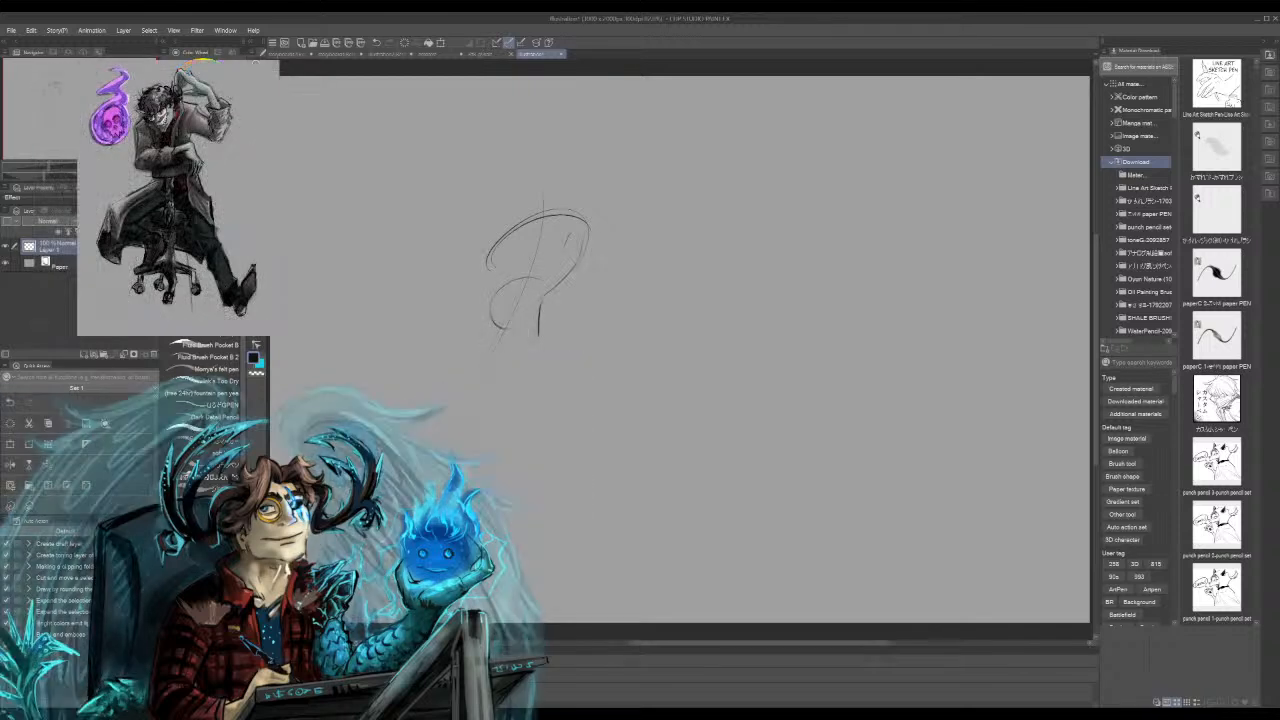
left_click_drag(462, 330, 437, 377)
left_click_drag(508, 304, 456, 326)
left_click_drag(500, 281, 501, 296)
Step: Sketch the outline of long swept-back hair around the figure's head and add the shoulder line
mouse_move(535, 161)
left_mouse_down()
mouse_move(481, 182)
mouse_move(420, 268)
left_mouse_up()
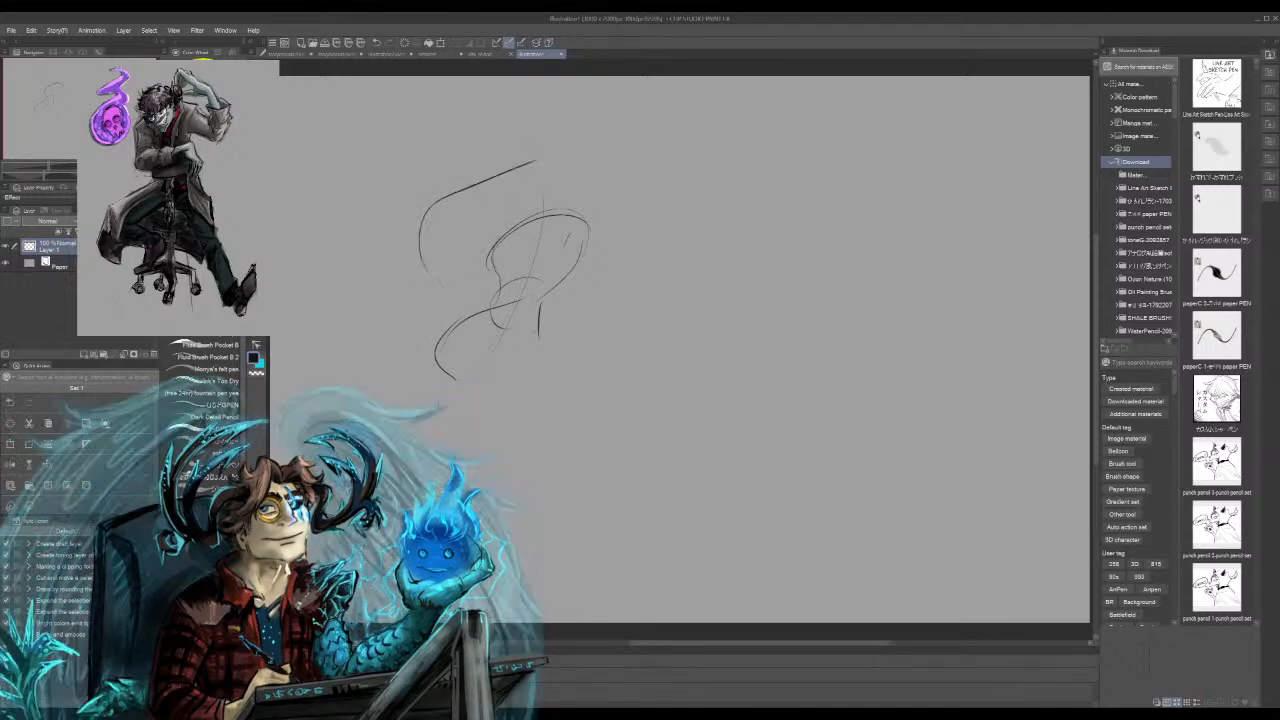
mouse_move(536, 158)
left_mouse_down()
mouse_move(574, 165)
mouse_move(579, 200)
left_mouse_up()
left_click_drag(508, 229, 501, 269)
mouse_move(423, 257)
left_mouse_down()
mouse_move(457, 289)
mouse_move(490, 294)
left_mouse_up()
left_click_drag(475, 245, 515, 225)
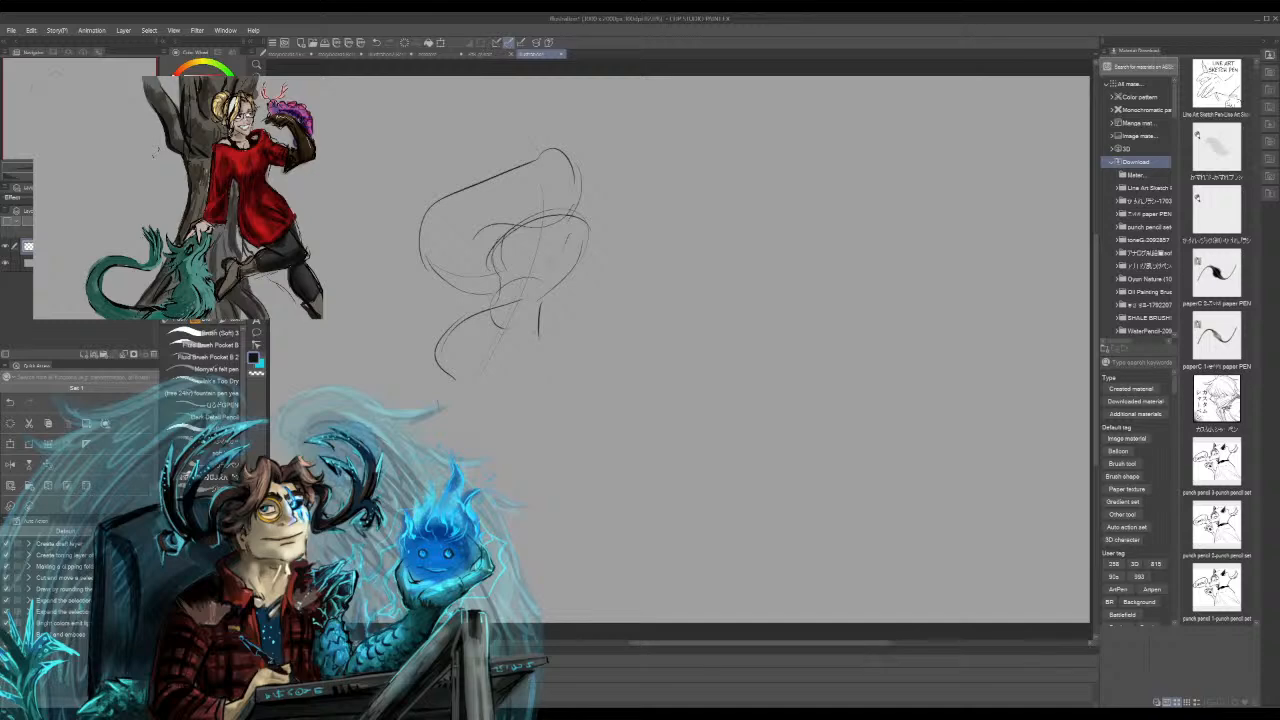
left_click_drag(428, 267, 466, 263)
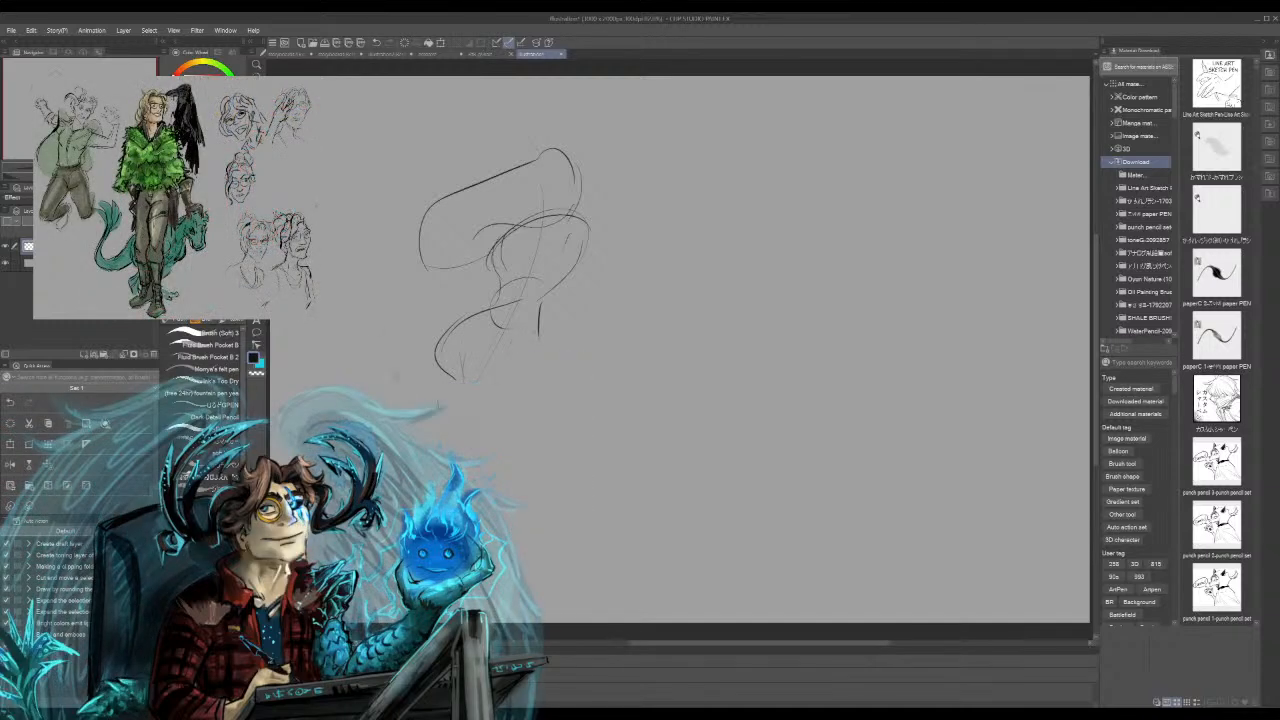
Step: Sketch the figure's thigh lines and the forward arm reaching down to a round hand at the hip
mouse_move(372, 332)
left_mouse_down()
mouse_move(410, 418)
mouse_move(410, 345)
mouse_move(443, 383)
mouse_move(450, 436)
left_mouse_up()
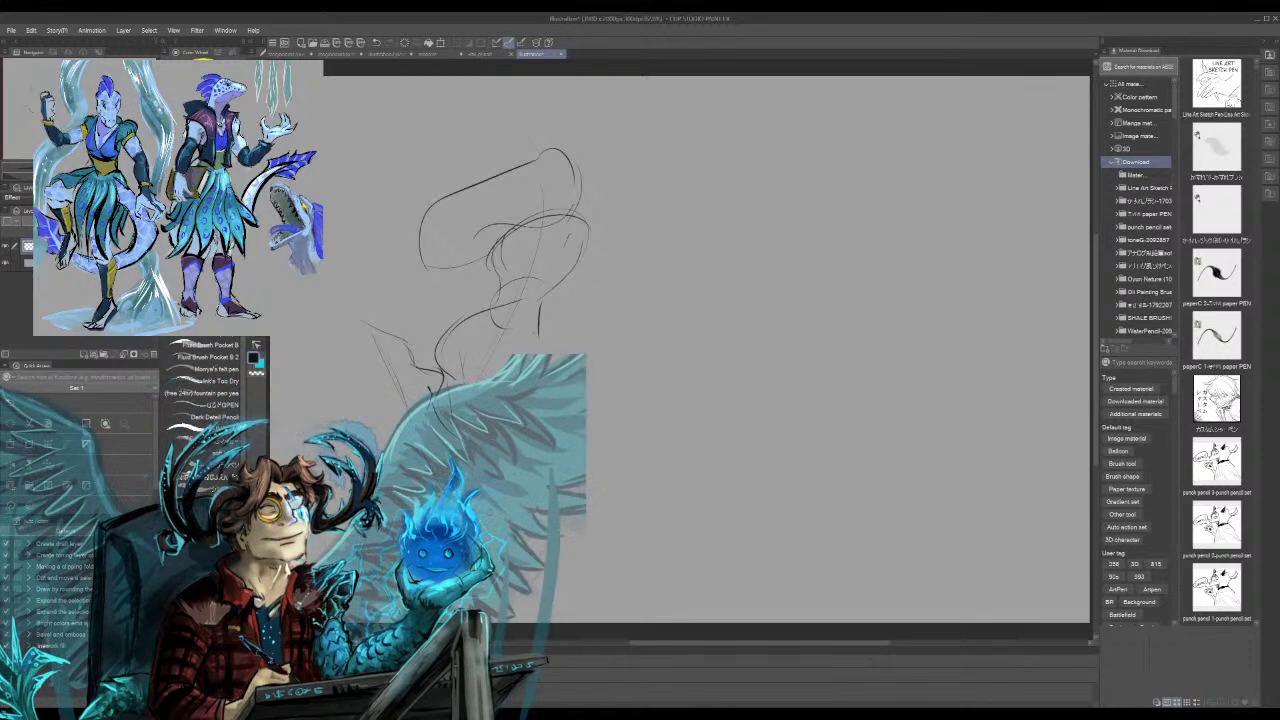
left_click_drag(508, 495, 519, 388)
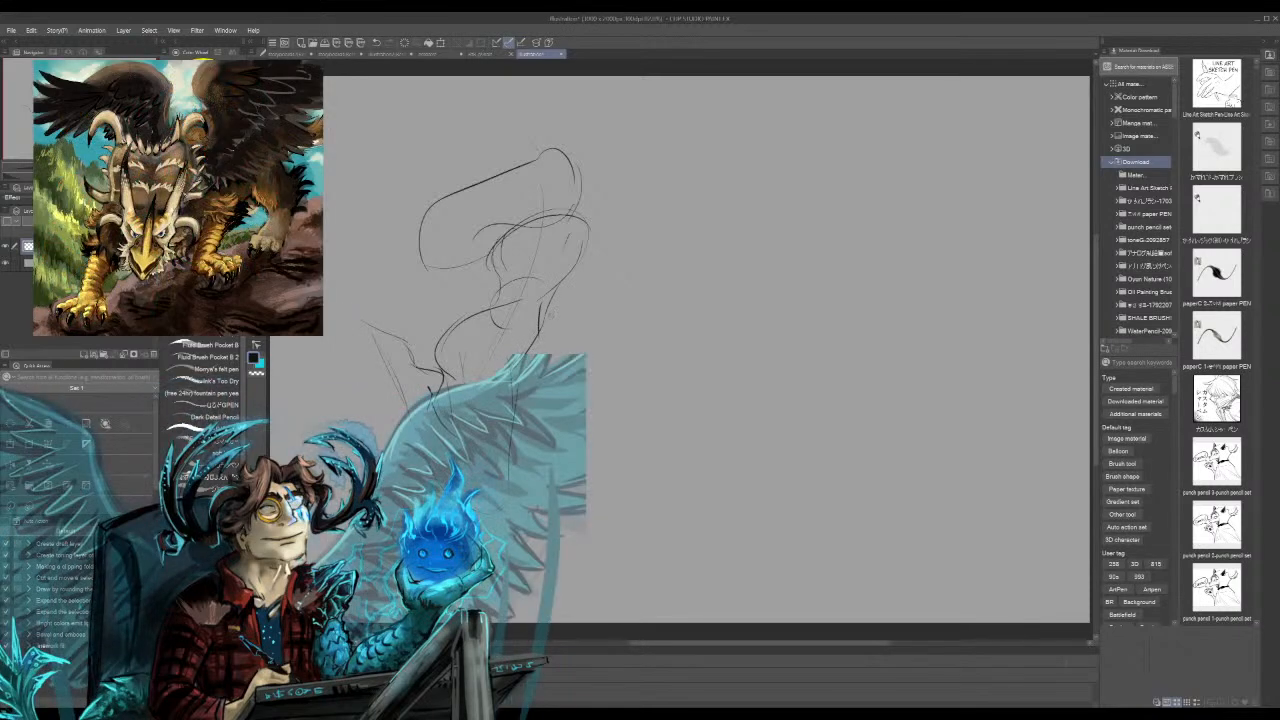
left_click_drag(580, 279, 555, 299)
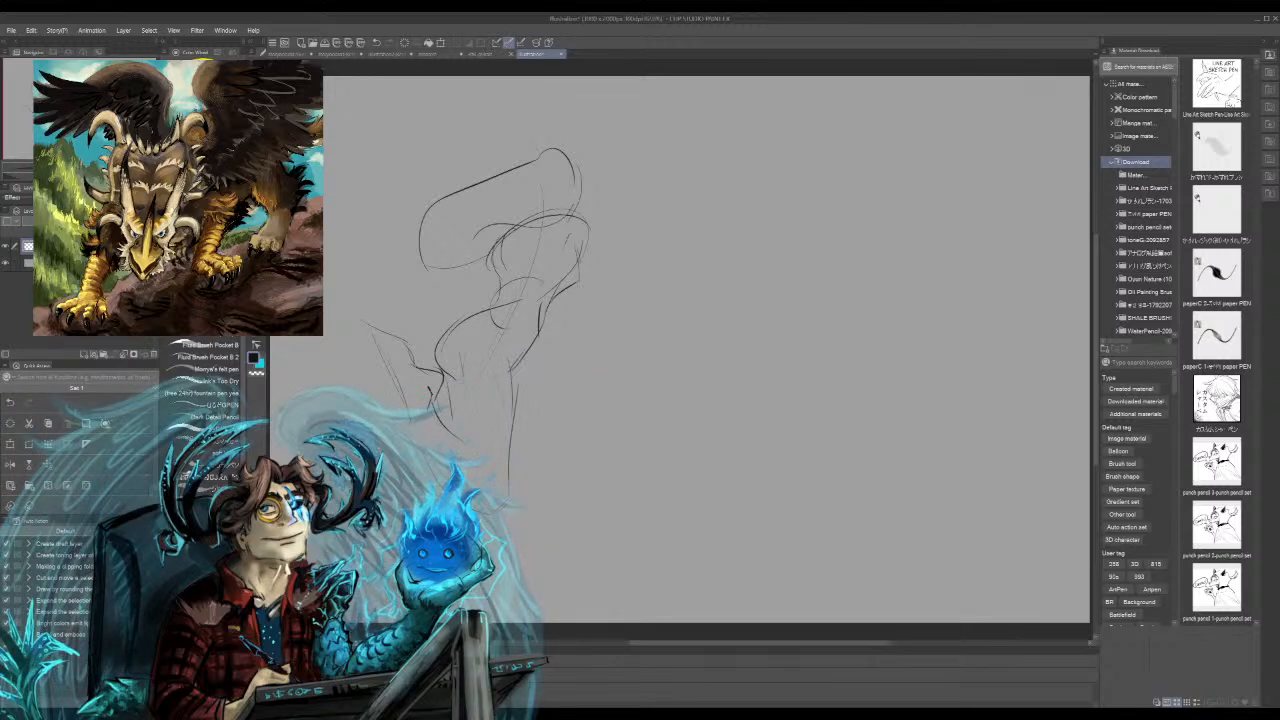
left_click_drag(586, 237, 538, 286)
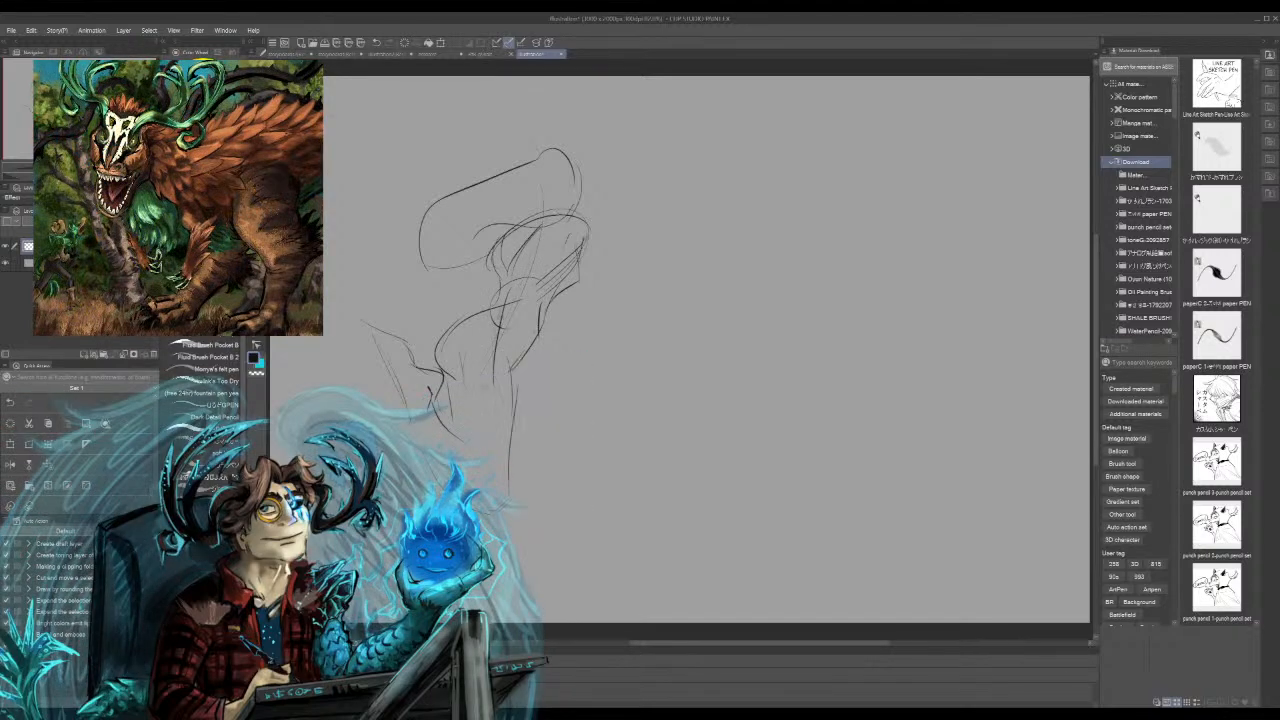
mouse_move(489, 368)
left_mouse_down()
mouse_move(477, 380)
mouse_move(485, 408)
mouse_move(515, 392)
mouse_move(501, 404)
left_mouse_up()
Step: Shape the figure's head with a profile face, jaw line, hairline and a lock of hair over the forehead
mouse_move(556, 168)
left_mouse_down()
mouse_move(552, 210)
mouse_move(576, 192)
mouse_move(592, 211)
left_mouse_up()
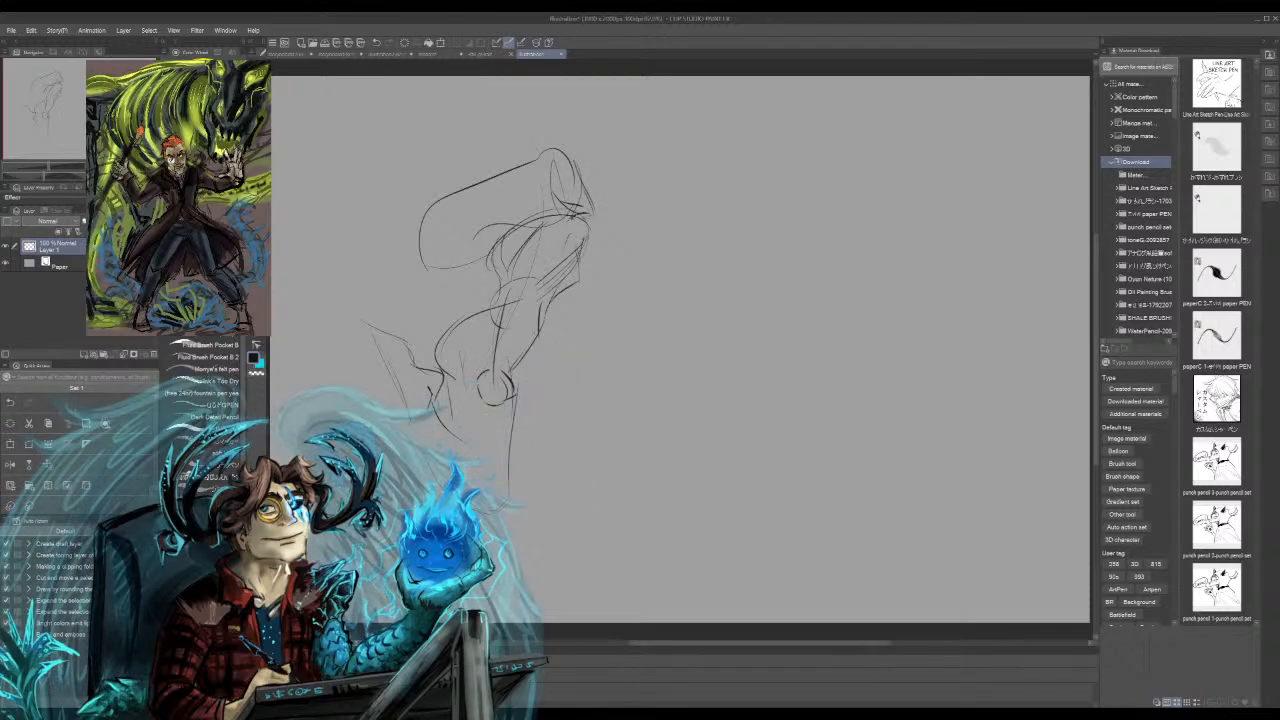
left_click_drag(556, 146, 514, 162)
left_click_drag(518, 154, 513, 173)
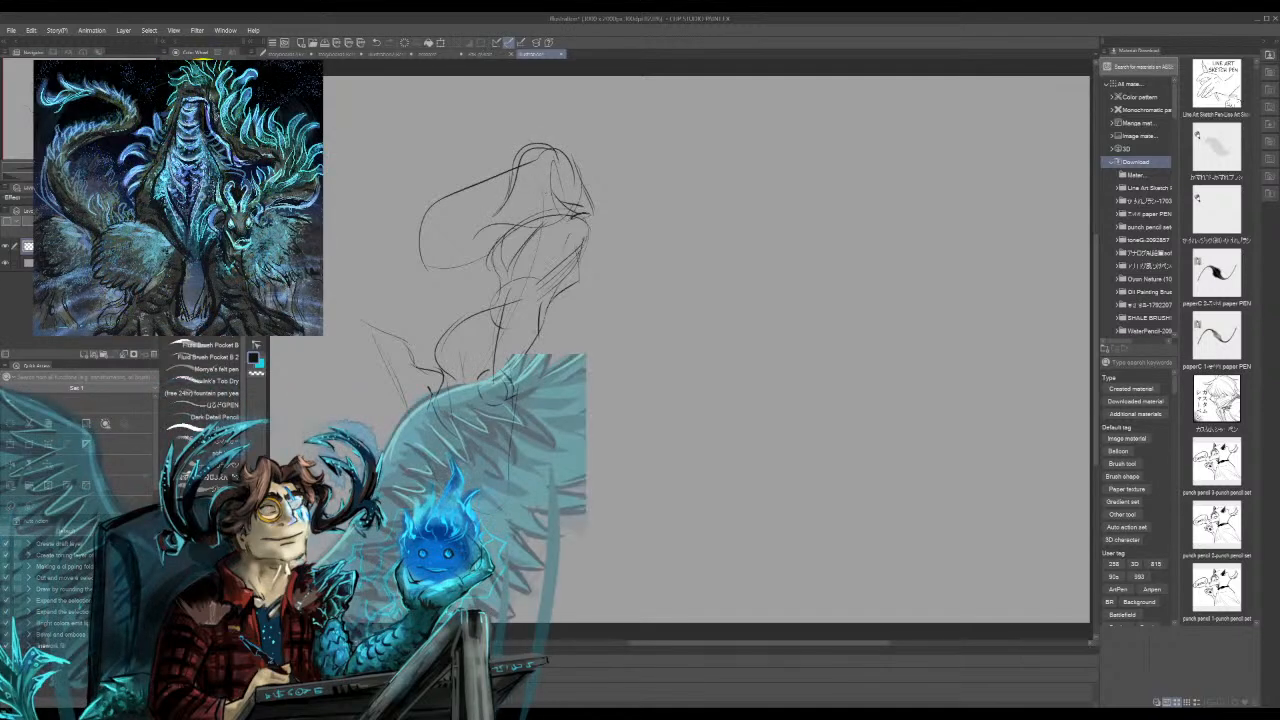
mouse_move(514, 166)
left_mouse_down()
mouse_move(546, 147)
mouse_move(584, 154)
mouse_move(580, 168)
left_mouse_up()
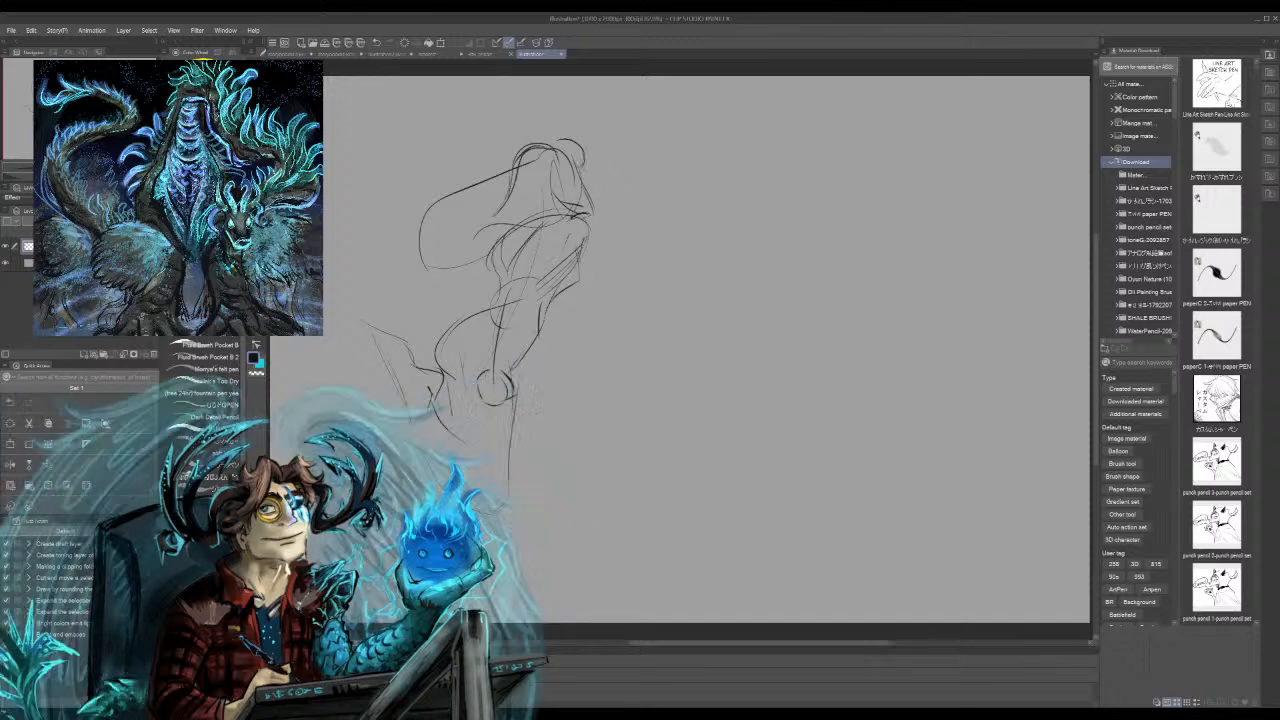
left_click_drag(570, 168, 587, 195)
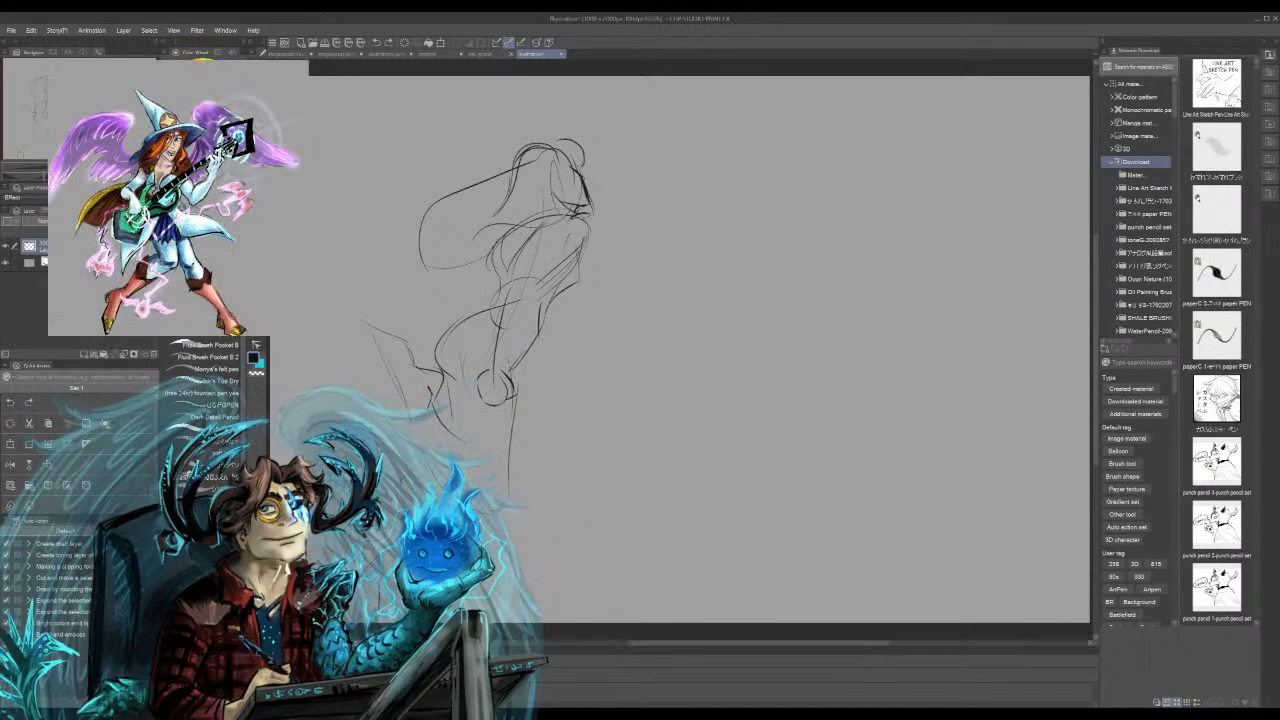
Step: Scale the whole figure sketch down proportionally to leave room for the lower legs
left_click_drag(680, 350, 706, 277)
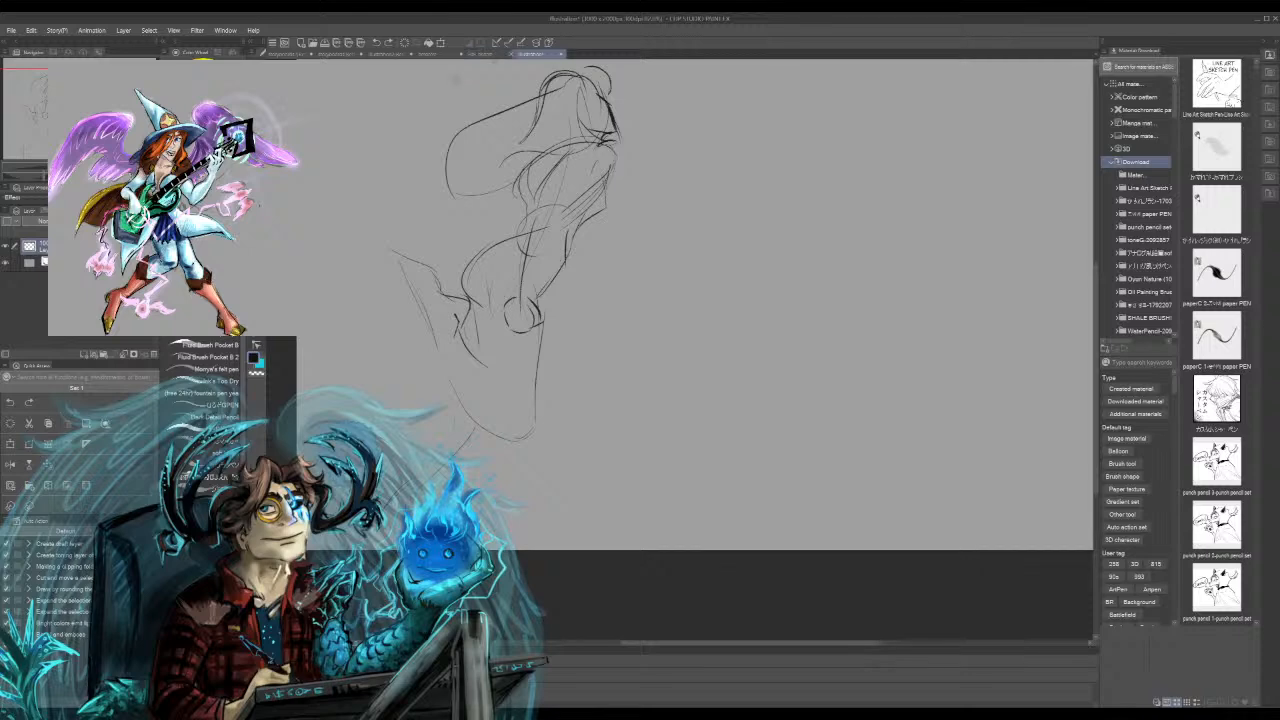
key("ctrl+t")
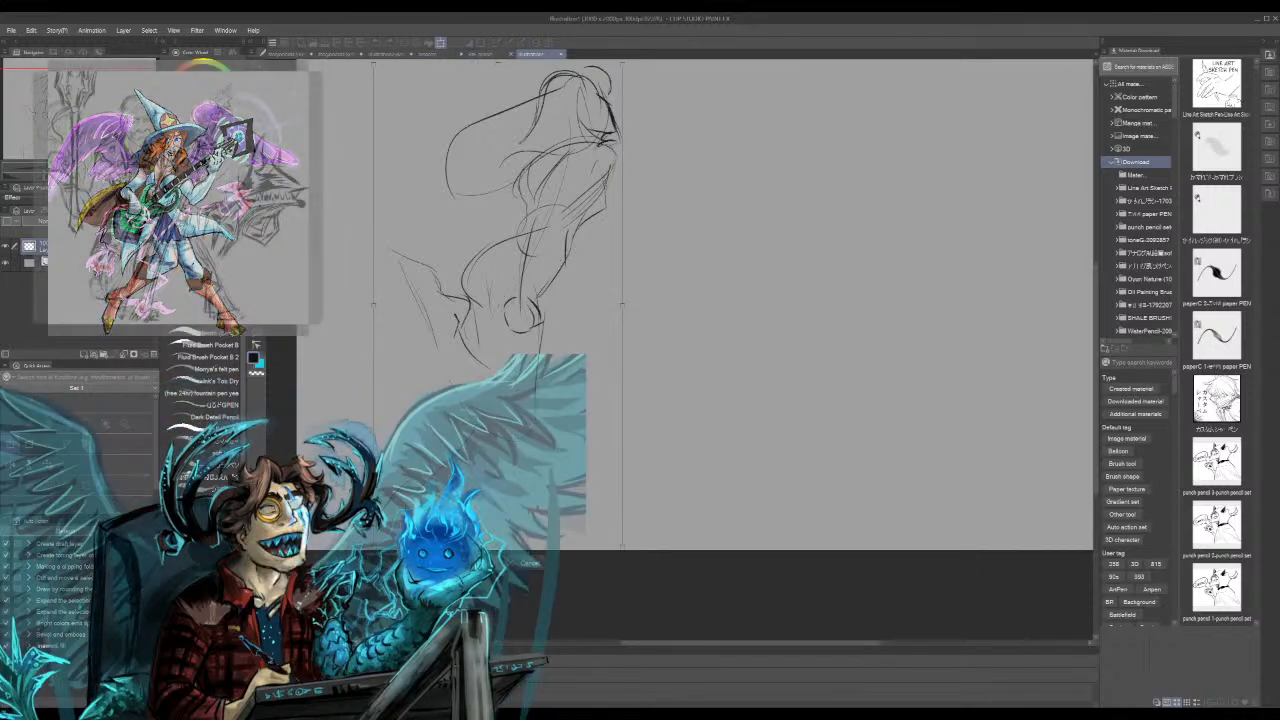
left_click_drag(374, 548, 406, 486)
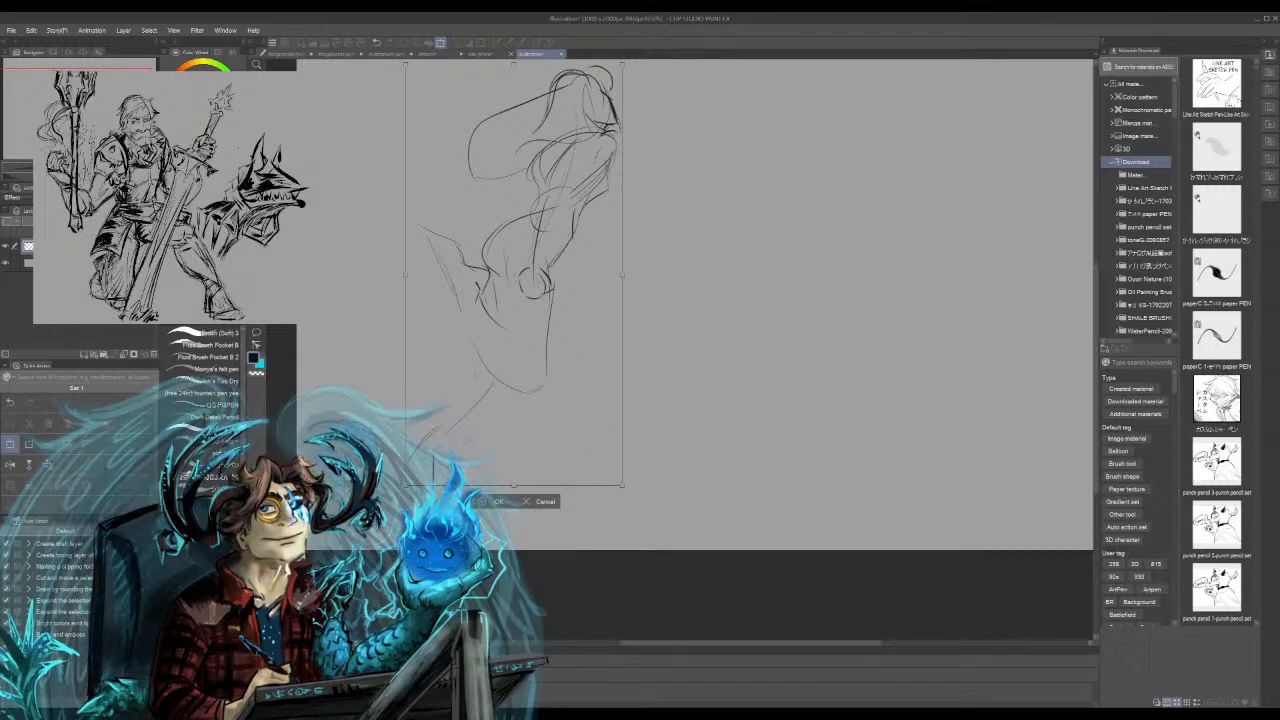
key("Return")
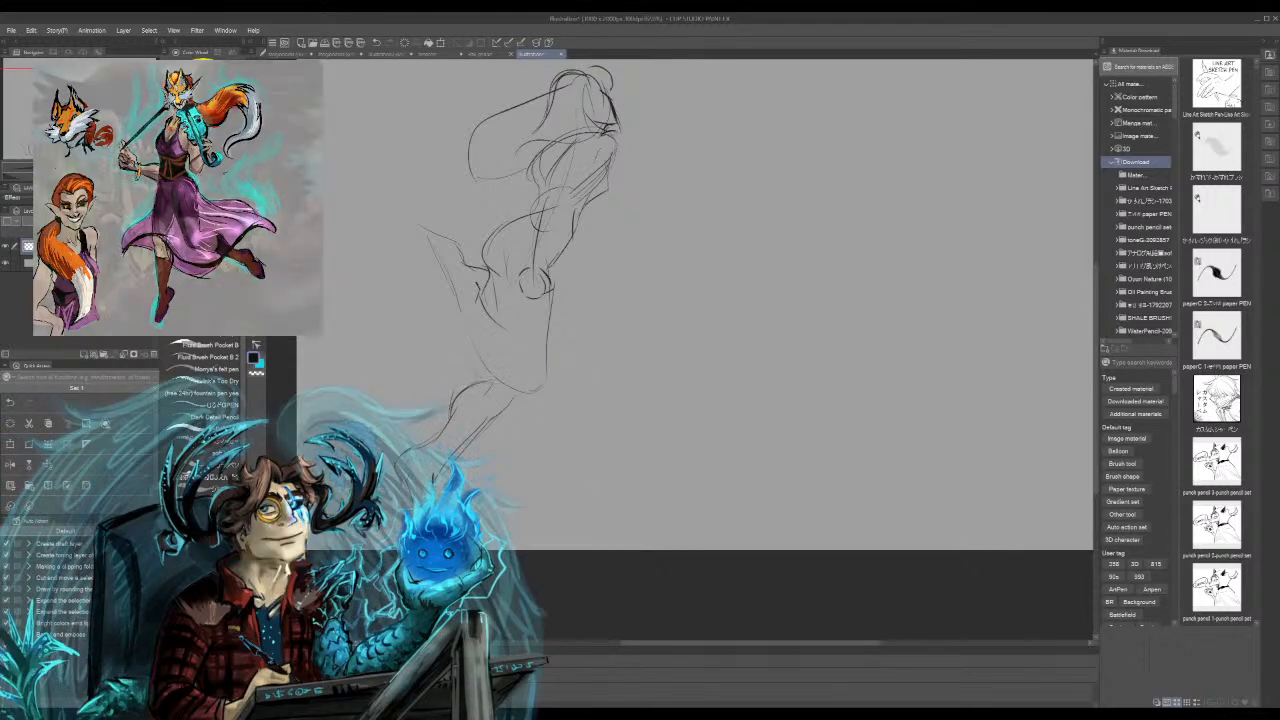
Step: Reinforce the figure's bent lower leg and sketch the far arm and the forearm leading to the hand
left_click_drag(478, 387, 434, 442)
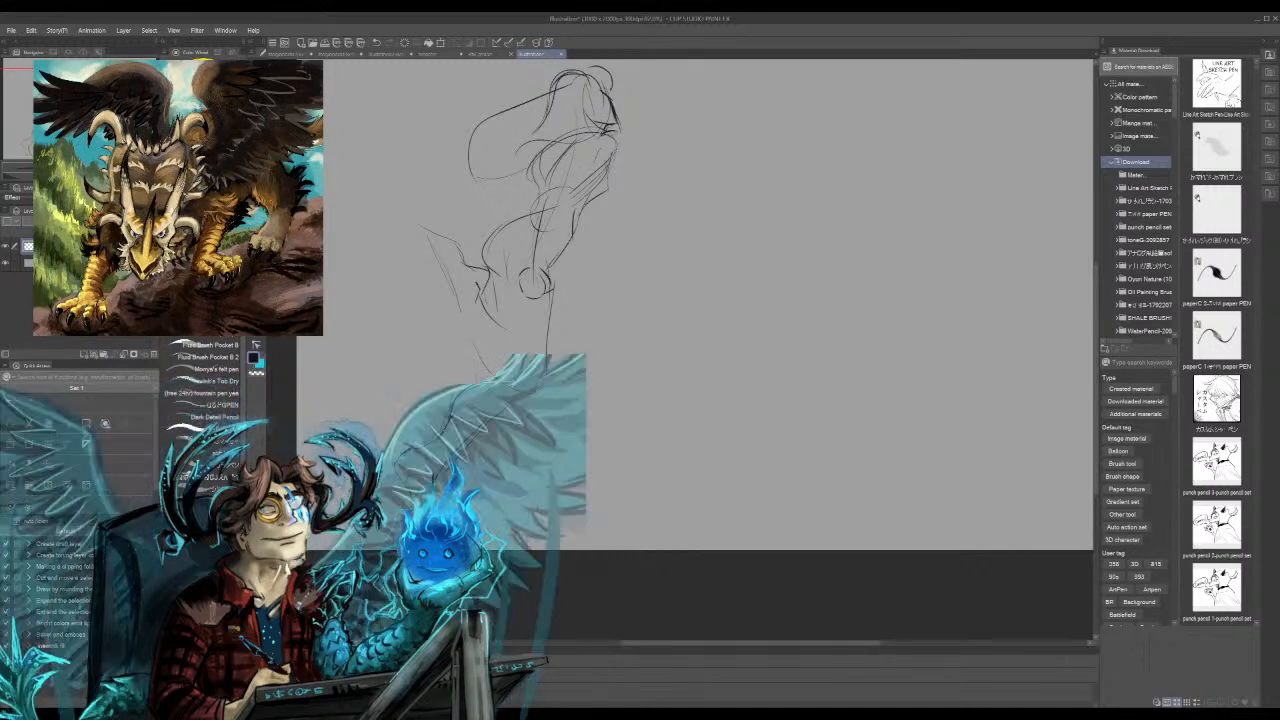
mouse_move(506, 402)
left_mouse_down()
mouse_move(456, 454)
mouse_move(464, 446)
left_mouse_up()
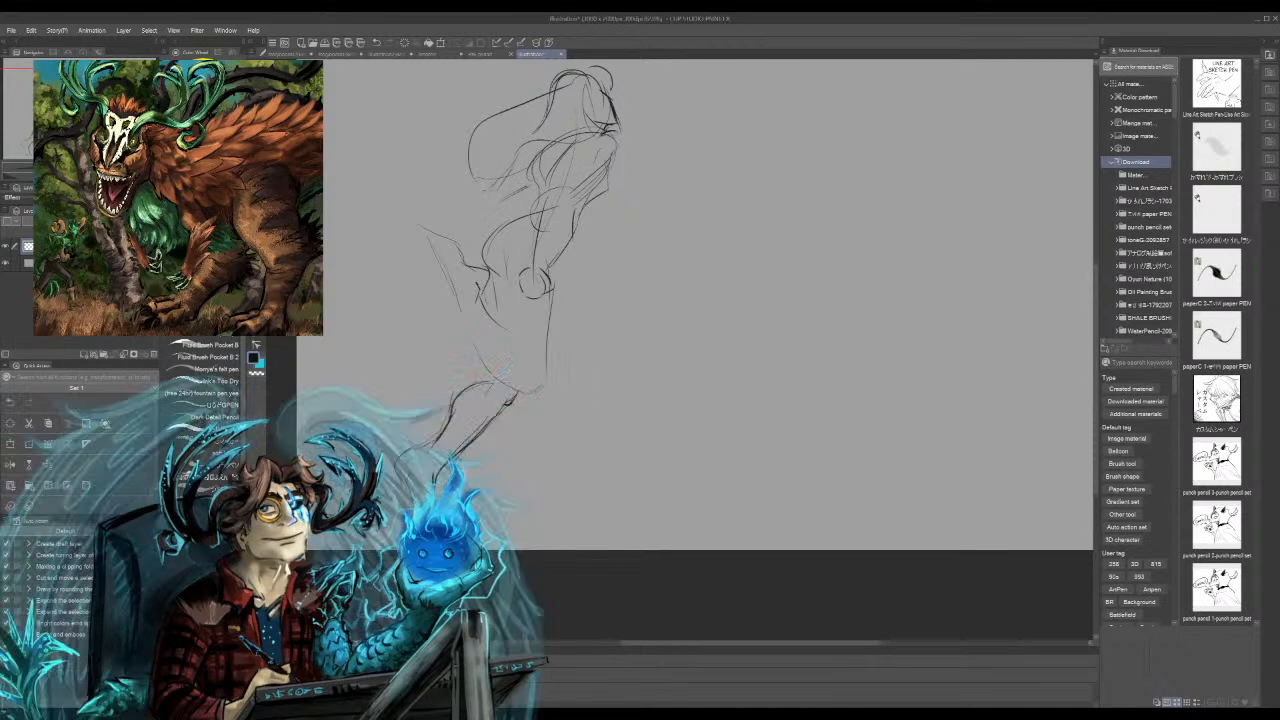
left_click_drag(484, 198, 458, 239)
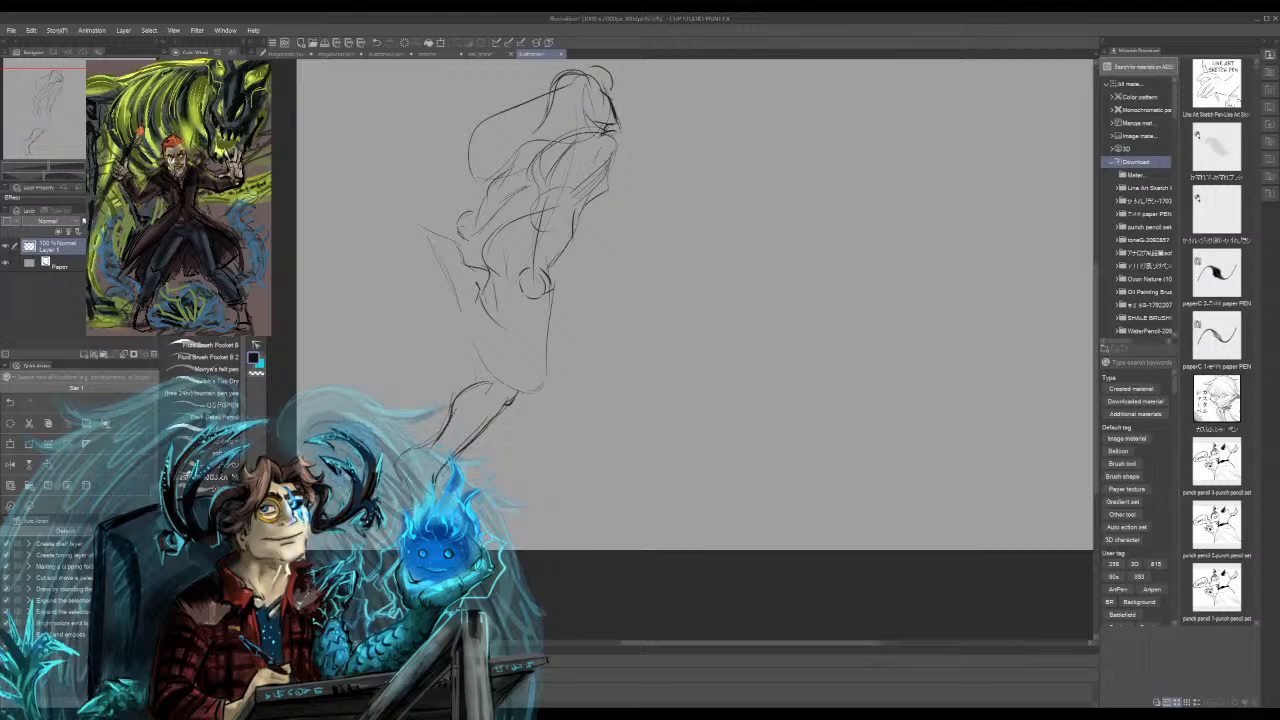
left_click_drag(555, 225, 543, 270)
left_click_drag(566, 202, 533, 269)
Step: Draw a long sword extending diagonally upward from the figure's hand, with grip and crossguard, and detail the face
mouse_move(539, 186)
left_mouse_down()
mouse_move(526, 242)
mouse_move(710, 216)
left_mouse_up()
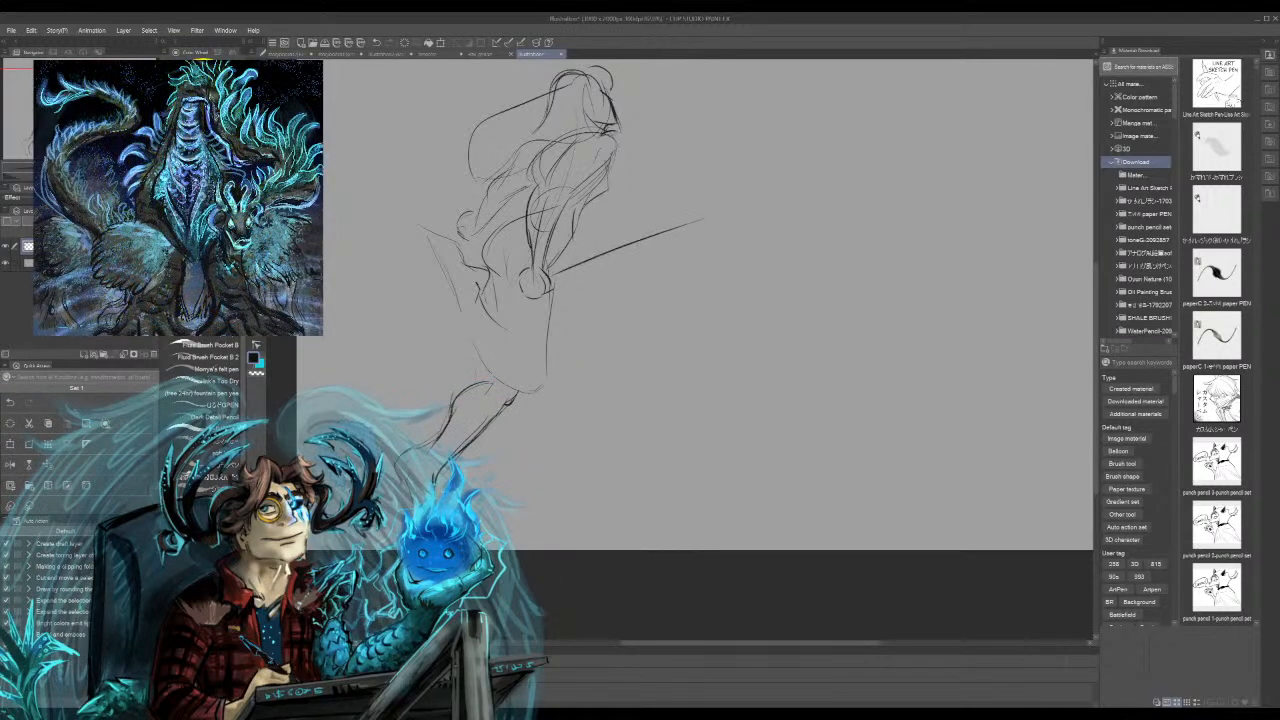
left_click_drag(552, 270, 760, 183)
left_click_drag(692, 218, 744, 196)
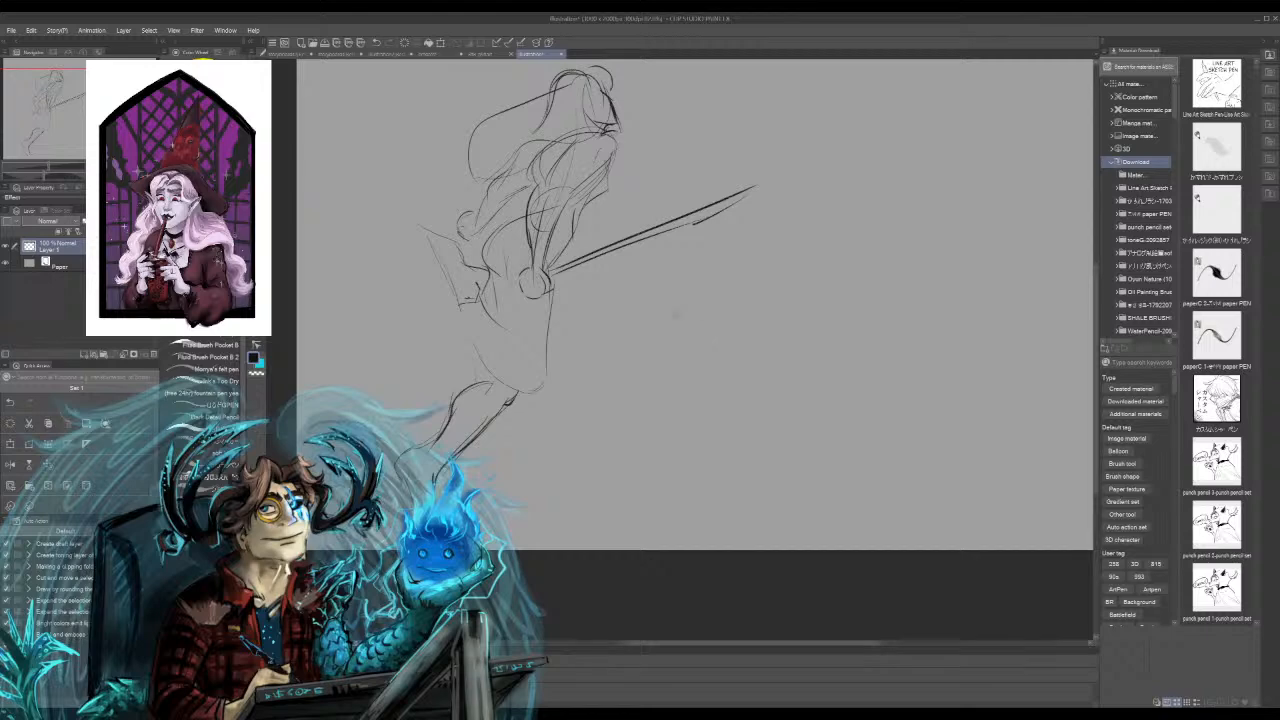
mouse_move(505, 299)
left_mouse_down()
mouse_move(522, 292)
mouse_move(491, 310)
mouse_move(547, 272)
mouse_move(581, 291)
mouse_move(564, 287)
mouse_move(594, 277)
left_mouse_up()
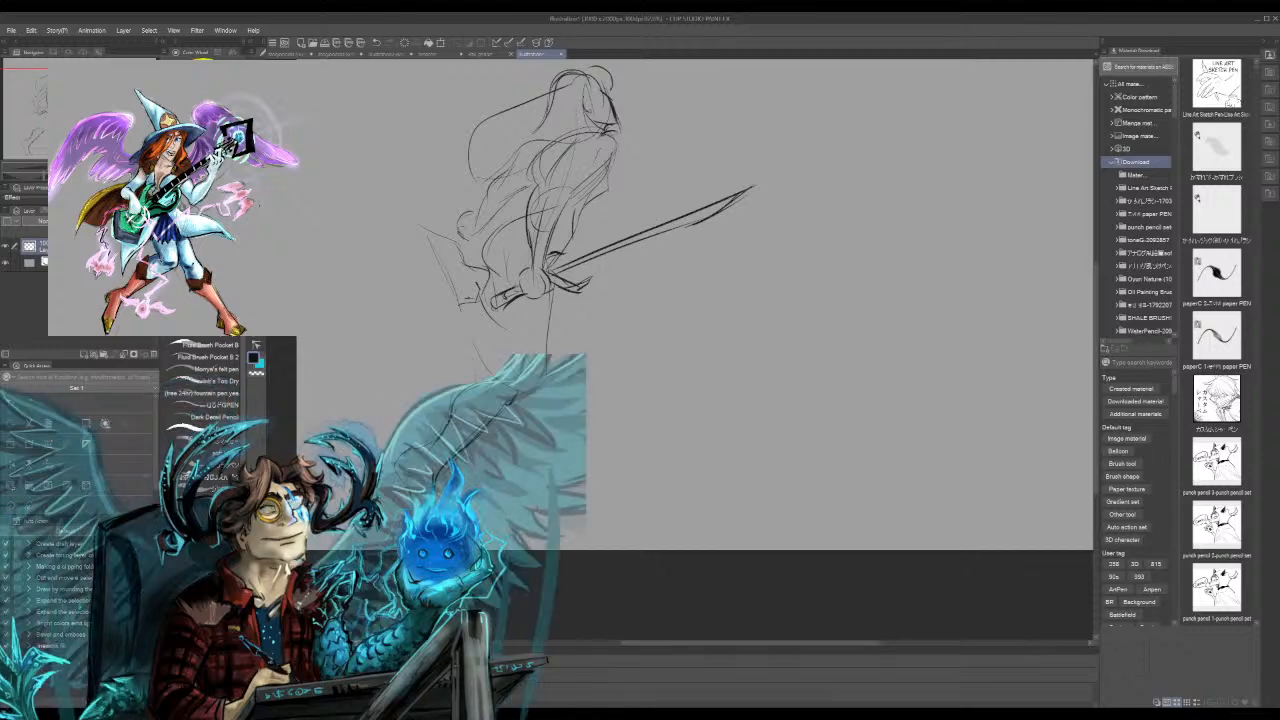
left_click_drag(585, 97, 589, 111)
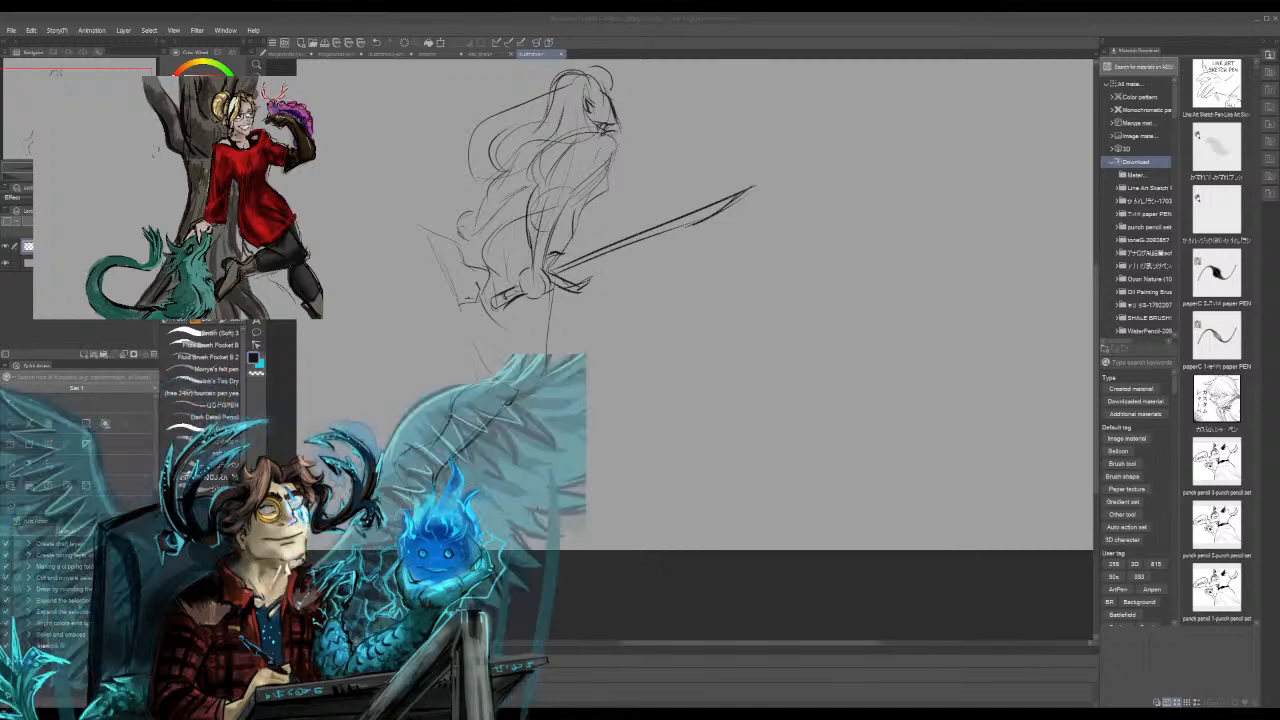
Step: Start a second standing figure beside the first with a curved line of action, a shoulder arc and an oval head
left_click_drag(880, 108, 868, 474)
left_click_drag(895, 135, 862, 476)
left_click_drag(866, 158, 958, 144)
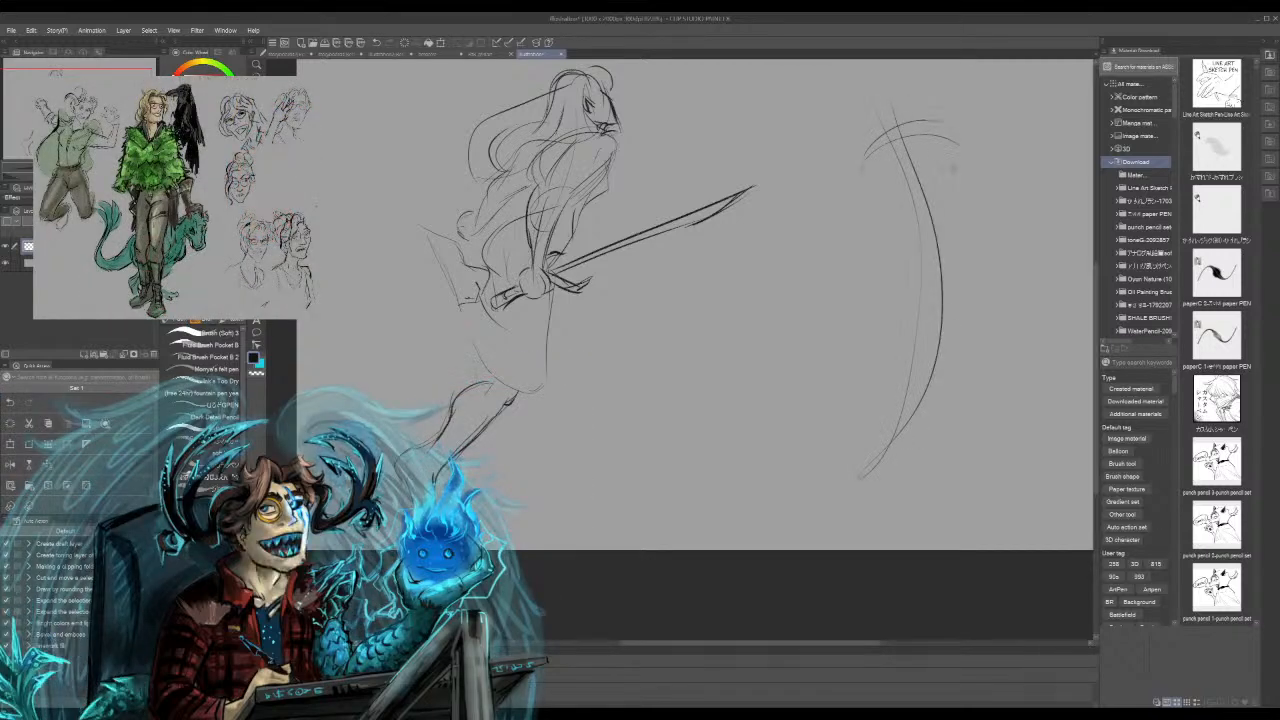
mouse_move(885, 76)
left_mouse_down()
mouse_move(869, 126)
mouse_move(914, 86)
left_mouse_up()
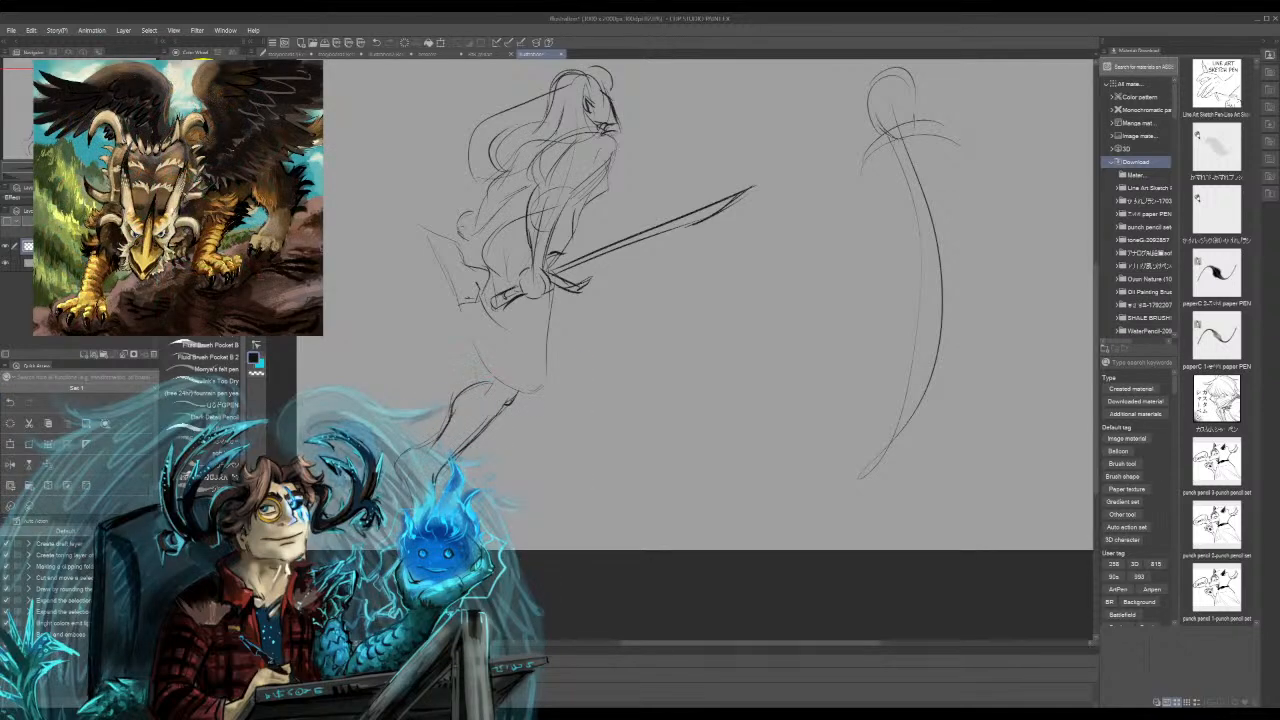
Step: Sketch the second figure's ribcage, waist and hips, and extend one long leg down to a pointed foot
mouse_move(908, 146)
left_mouse_down()
mouse_move(962, 172)
mouse_move(964, 202)
left_mouse_up()
mouse_move(894, 160)
left_mouse_down()
mouse_move(882, 192)
mouse_move(898, 266)
left_mouse_up()
left_click_drag(946, 224, 972, 276)
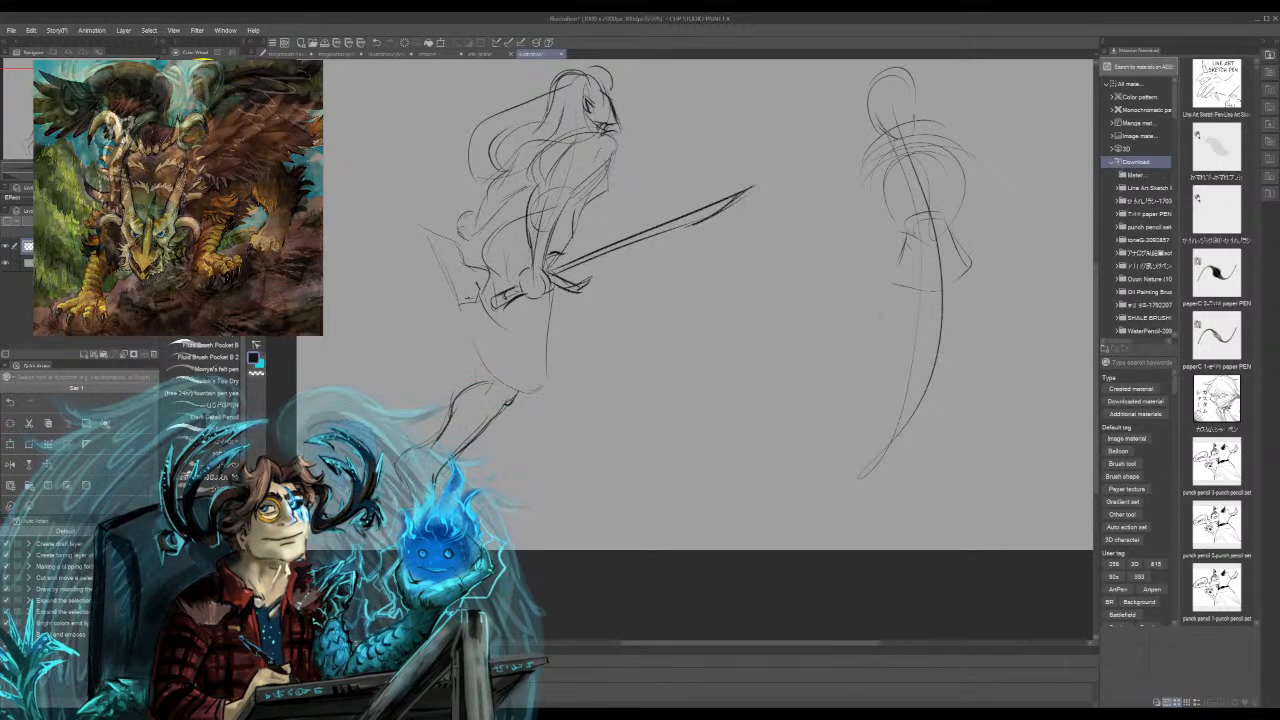
mouse_move(893, 298)
left_mouse_down()
mouse_move(876, 374)
mouse_move(886, 455)
mouse_move(926, 537)
mouse_move(940, 535)
mouse_move(900, 544)
mouse_move(942, 530)
left_mouse_up()
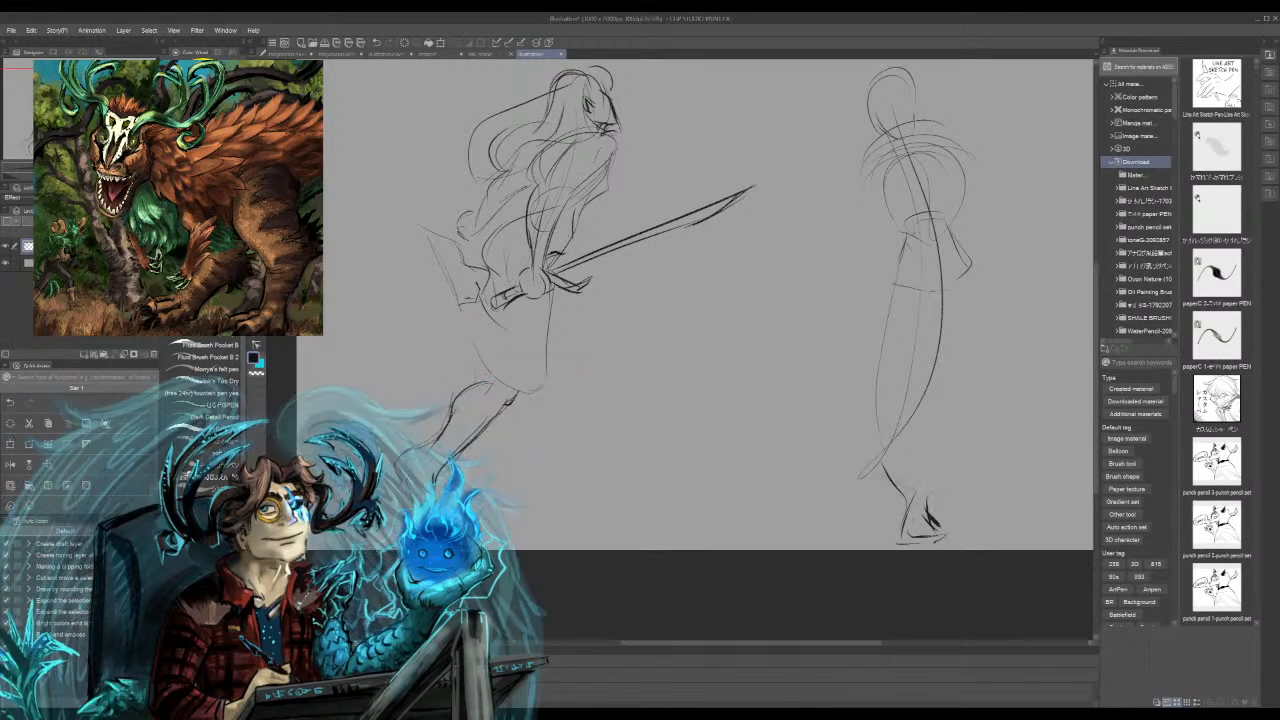
Step: Outline a long draped skirt panel falling from the second figure's hip, with a slanted hem and fold lines
mouse_move(946, 428)
left_mouse_down()
mouse_move(946, 472)
mouse_move(999, 459)
left_mouse_up()
left_click_drag(975, 270, 1008, 440)
left_click_drag(985, 335, 1002, 450)
left_click_drag(1005, 384, 970, 255)
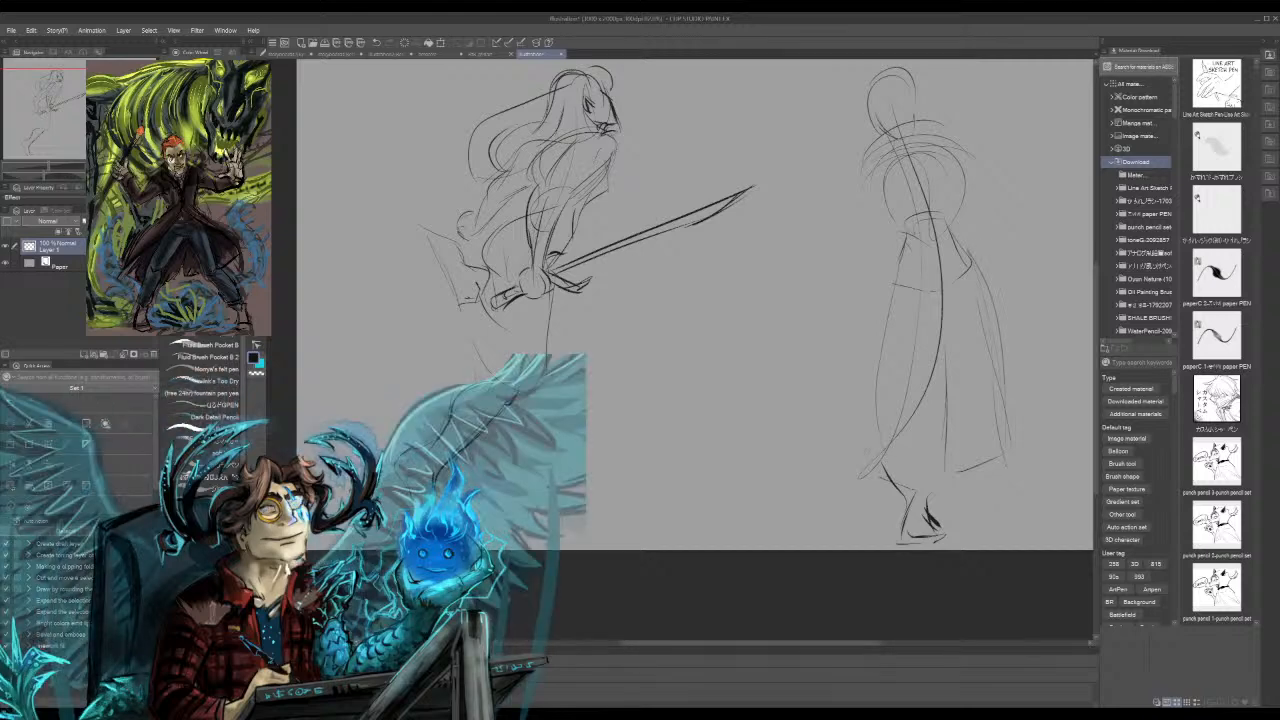
Step: Strengthen the outer contours of both of the second figure's draped legs and sketch the other foot below the hem
left_click_drag(875, 384, 884, 288)
mouse_move(868, 400)
left_mouse_down()
mouse_move(870, 290)
mouse_move(916, 230)
left_mouse_up()
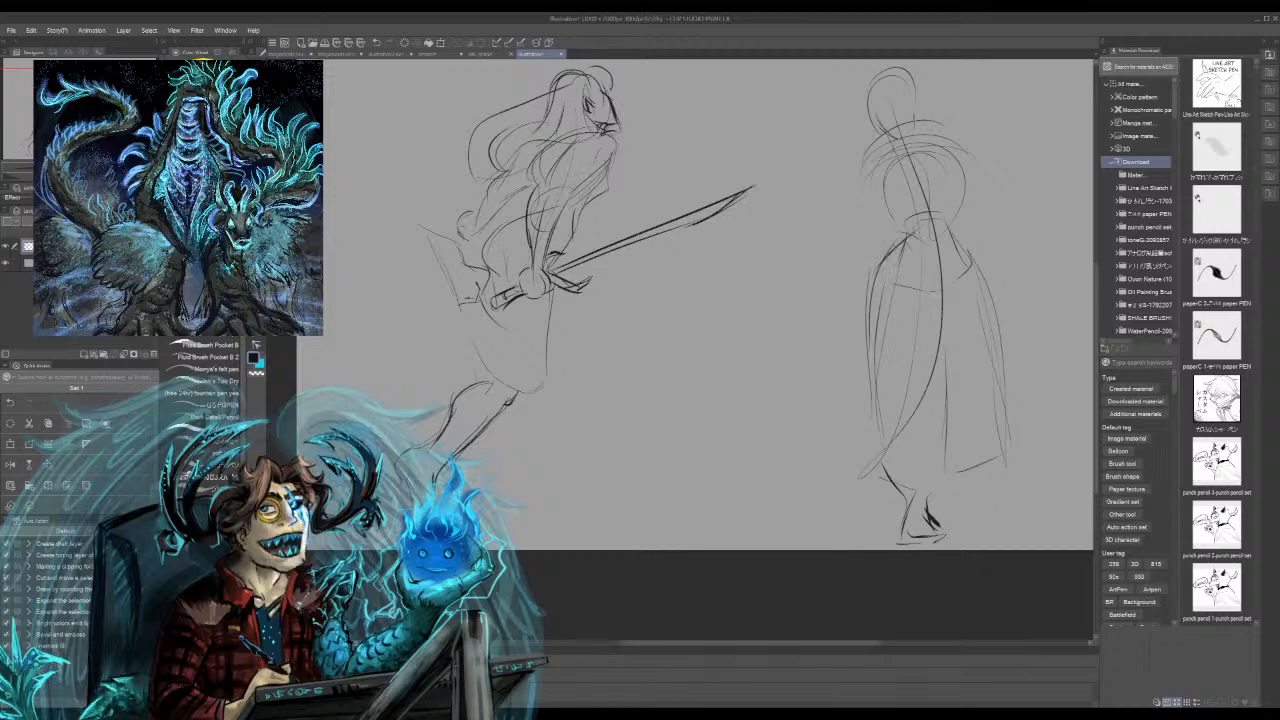
left_click_drag(888, 255, 904, 235)
mouse_move(980, 305)
left_mouse_down()
mouse_move(1002, 460)
mouse_move(959, 476)
mouse_move(984, 499)
left_mouse_up()
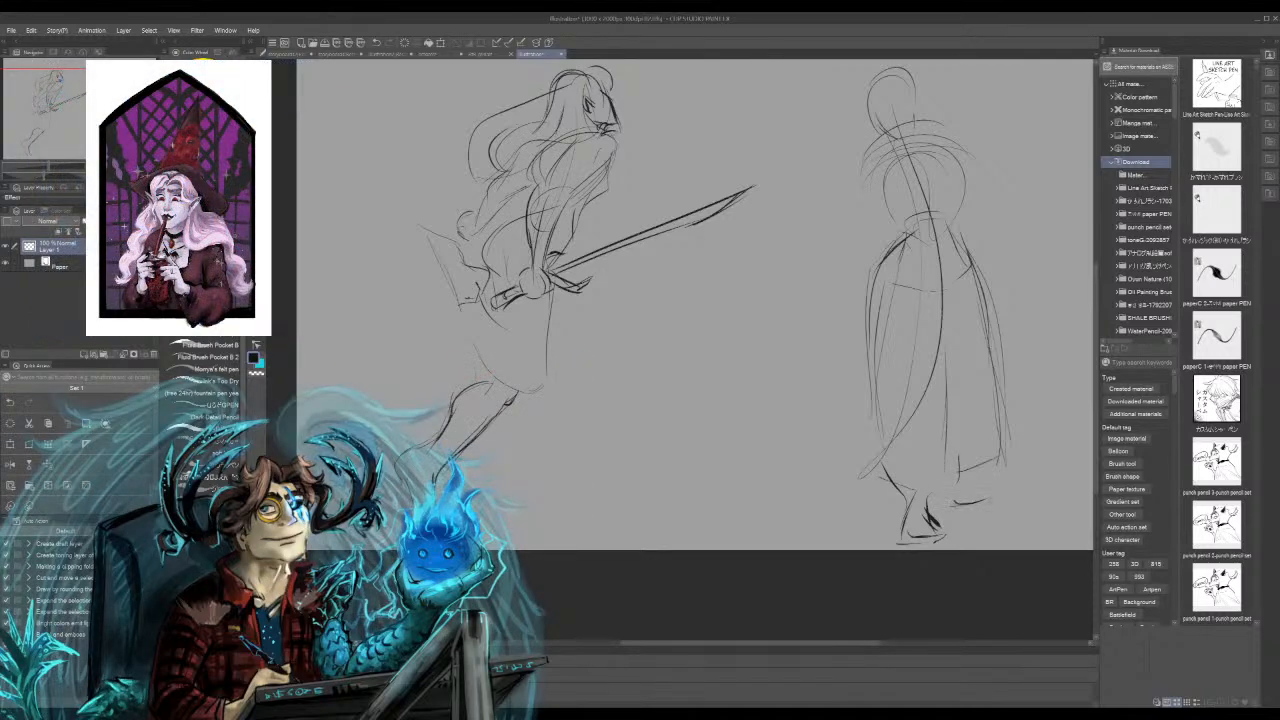
left_click_drag(978, 462, 985, 501)
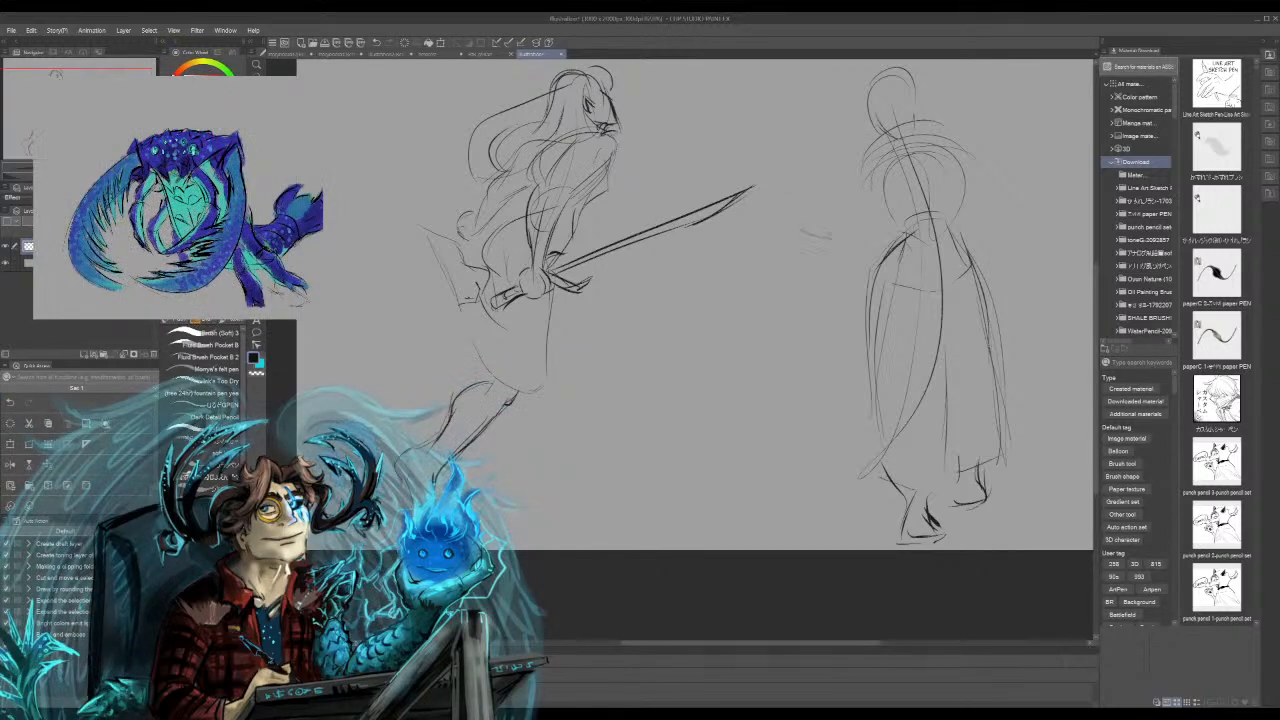
Step: Draw the second figure's bent arm with the forearm raised outward, and contour the shoulder, torso sides and waistline
mouse_move(787, 195)
left_mouse_down()
mouse_move(829, 219)
mouse_move(815, 249)
mouse_move(847, 246)
mouse_move(871, 219)
mouse_move(851, 194)
mouse_move(871, 169)
left_mouse_up()
key("ctrl+z")
left_click_drag(835, 235, 880, 152)
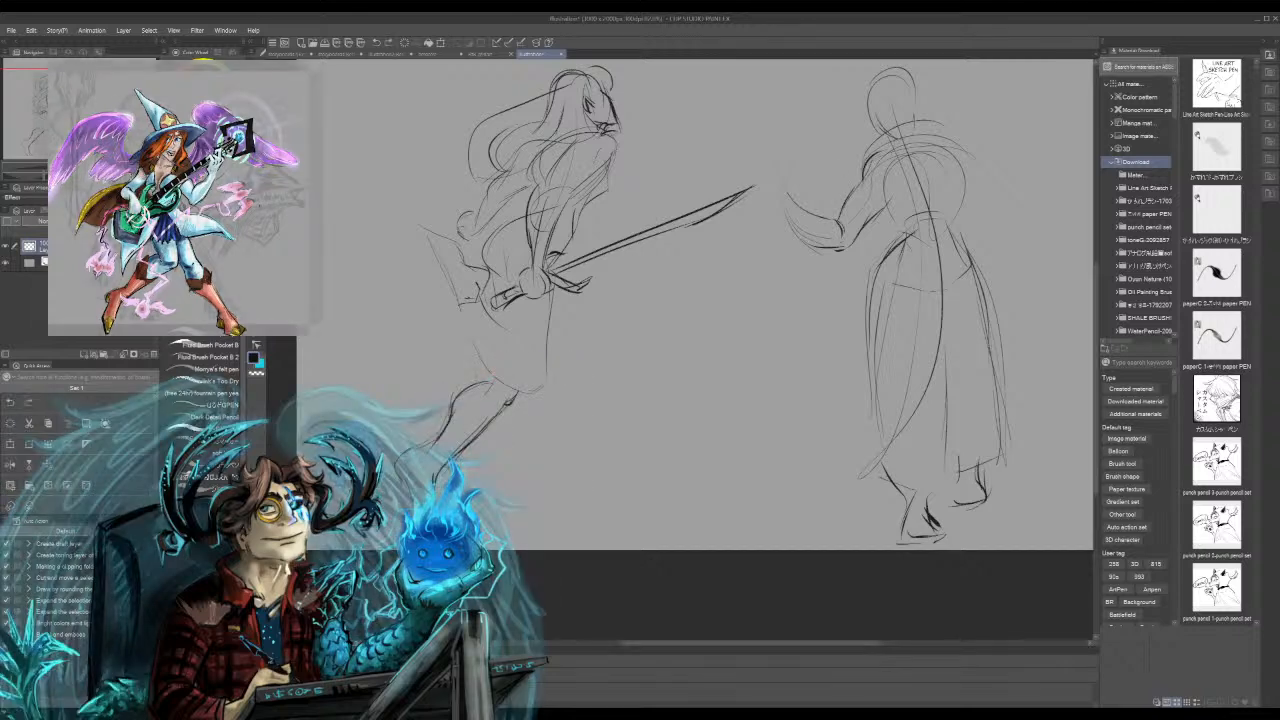
key("ctrl+z")
mouse_move(862, 182)
left_mouse_down()
mouse_move(889, 139)
mouse_move(908, 166)
left_mouse_up()
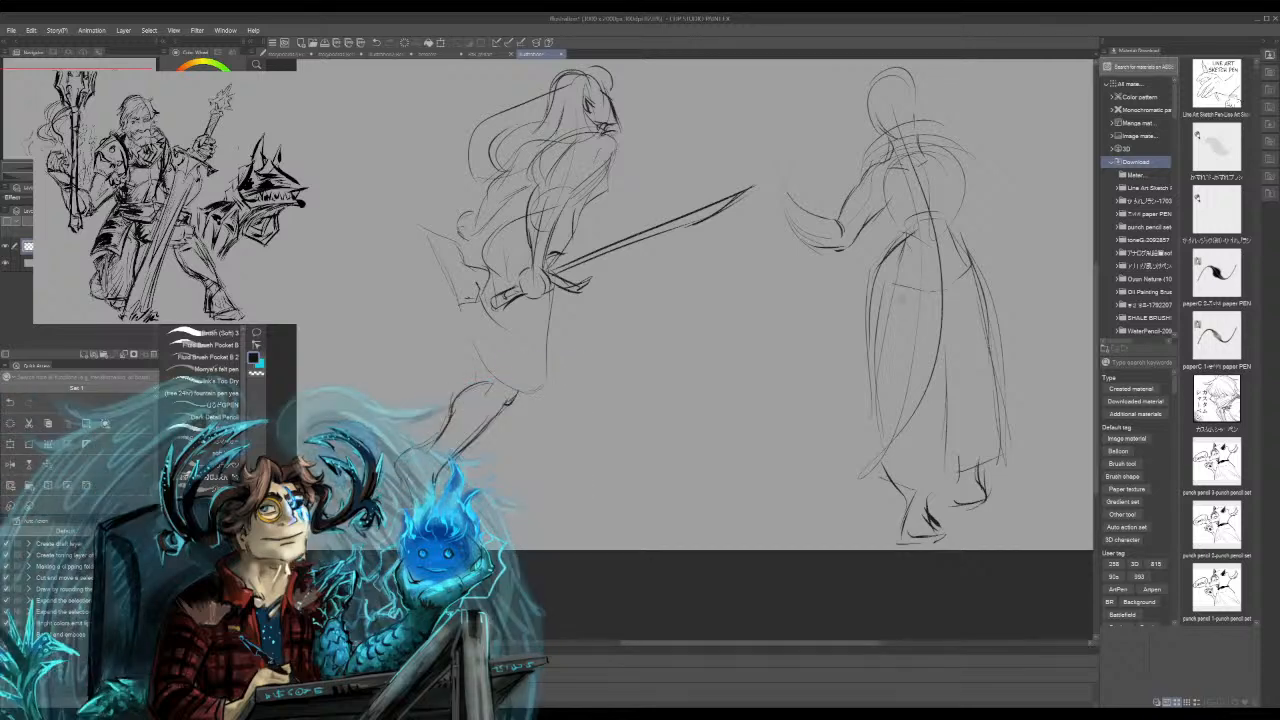
mouse_move(889, 197)
left_mouse_down()
mouse_move(885, 219)
mouse_move(903, 223)
mouse_move(958, 207)
mouse_move(901, 237)
left_mouse_up()
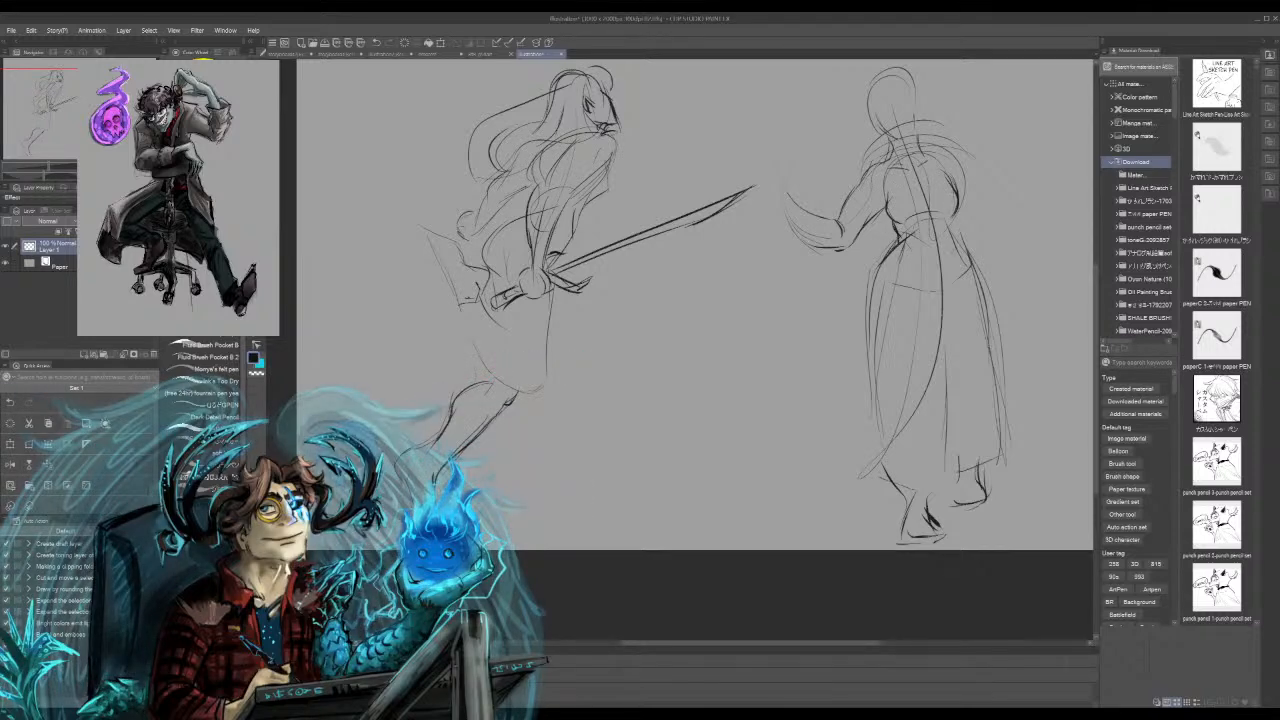
mouse_move(958, 203)
left_mouse_down()
mouse_move(964, 256)
mouse_move(928, 250)
mouse_move(960, 266)
left_mouse_up()
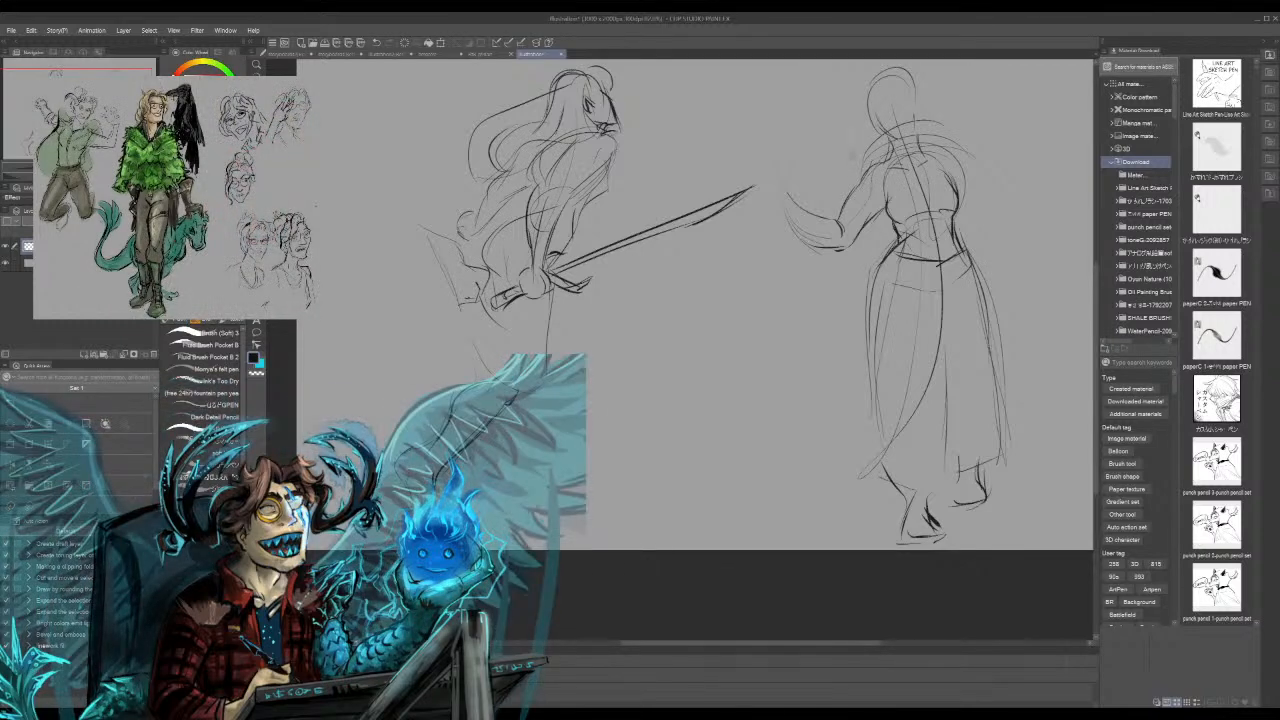
Step: Sketch shoulder-length hair framing both sides of the second figure's head and mark faint facial features
left_click_drag(877, 123, 869, 153)
left_click_drag(897, 85, 933, 127)
mouse_move(872, 82)
left_mouse_down()
mouse_move(859, 127)
mouse_move(872, 161)
left_mouse_up()
left_click_drag(931, 97, 949, 151)
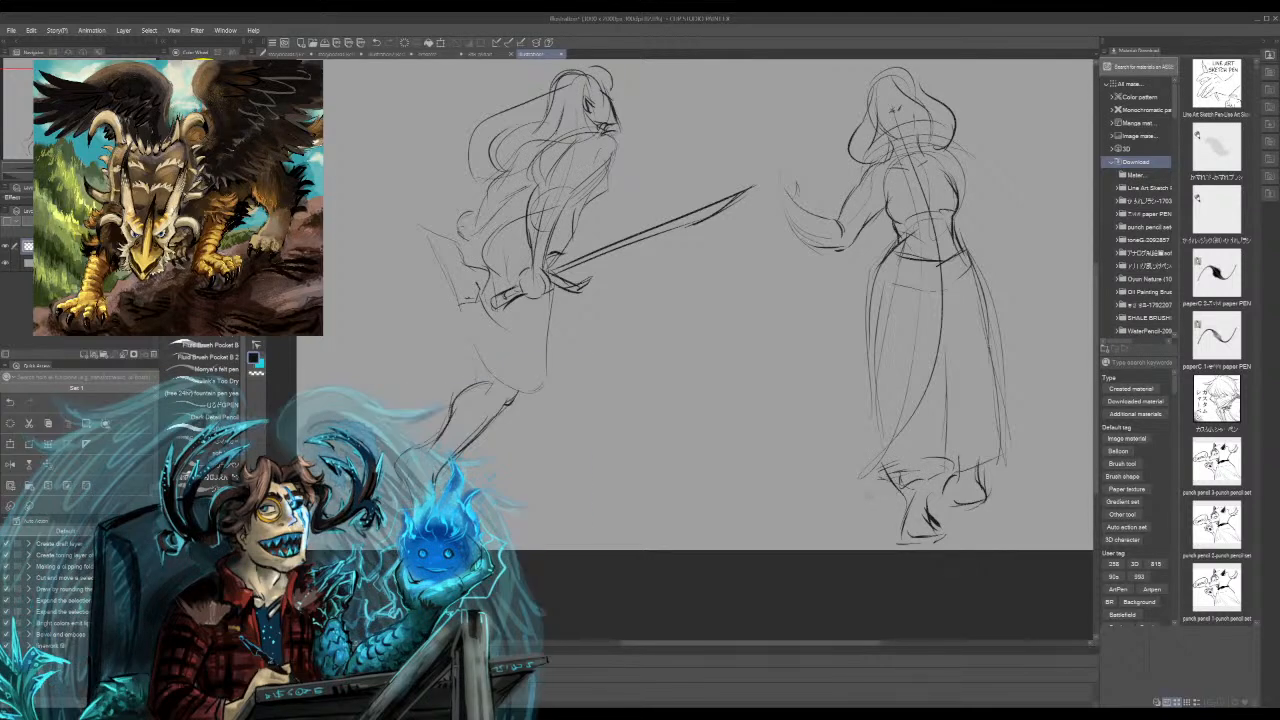
Step: Gather the second figure's trouser leg into a cuff above the ankle, redraw its lower contour and remove the leftover construction lines
left_click_drag(890, 470, 911, 459)
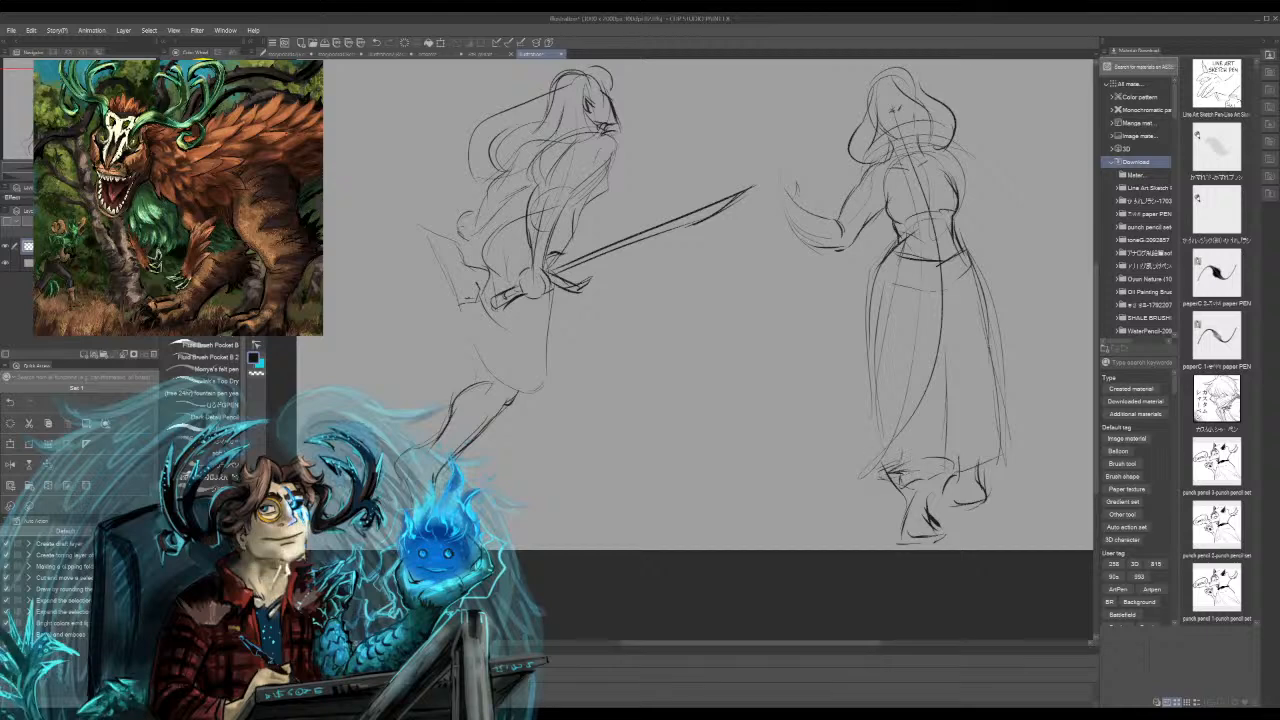
left_click_drag(904, 416, 894, 438)
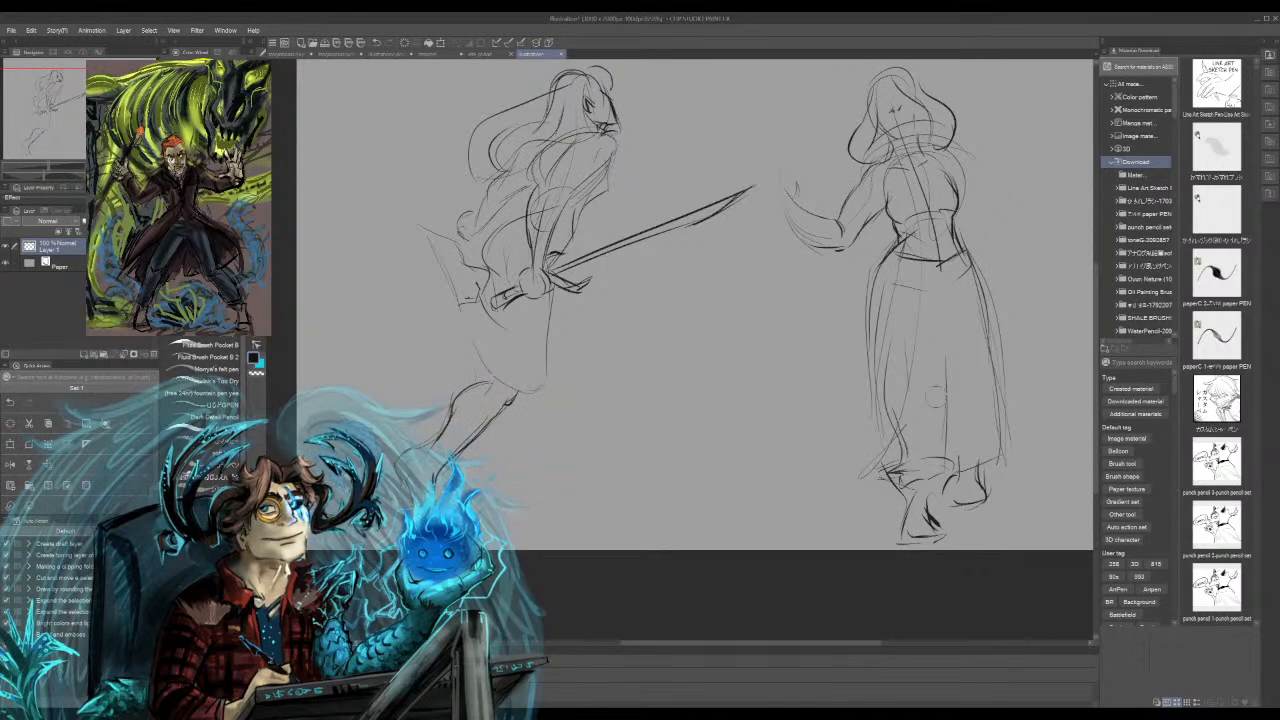
key("ctrl+z")
key("ctrl+z")
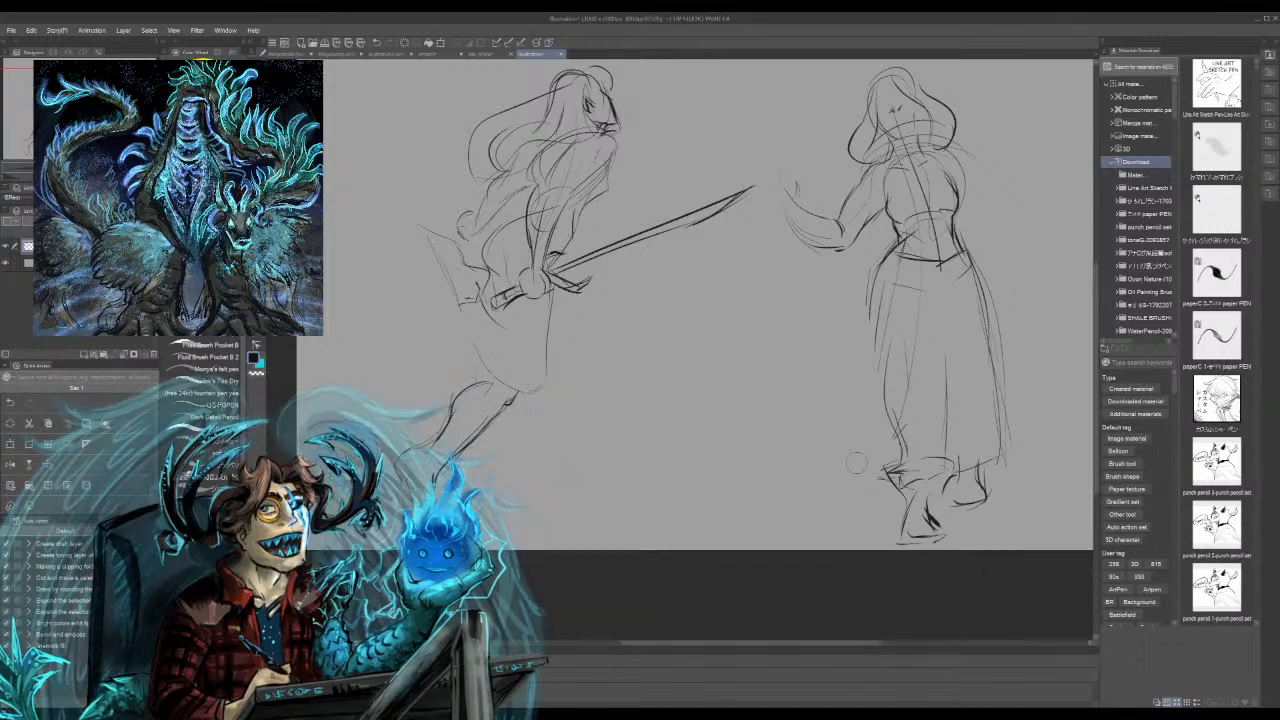
Step: Draw two sash tails flowing outward from the second figure's waist, with squared-off ends
left_click_drag(928, 262, 834, 298)
mouse_move(926, 264)
left_mouse_down()
mouse_move(906, 288)
mouse_move(832, 319)
left_mouse_up()
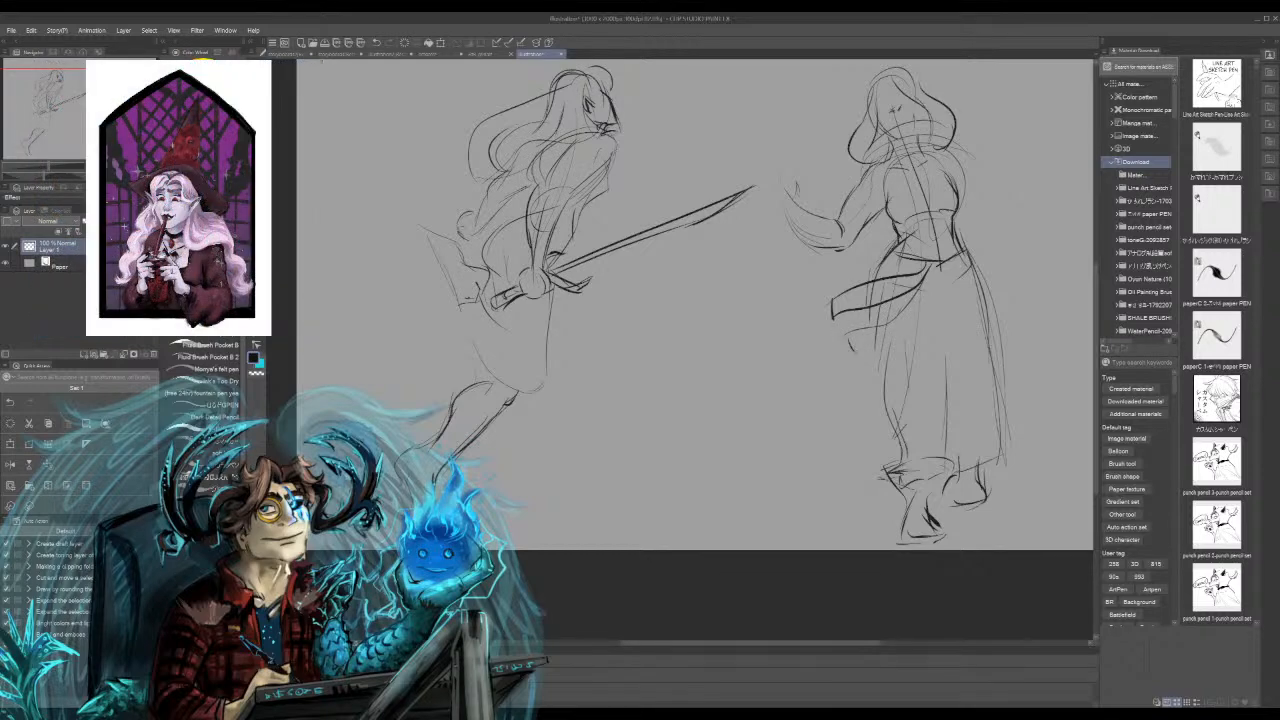
left_click_drag(928, 286, 909, 319)
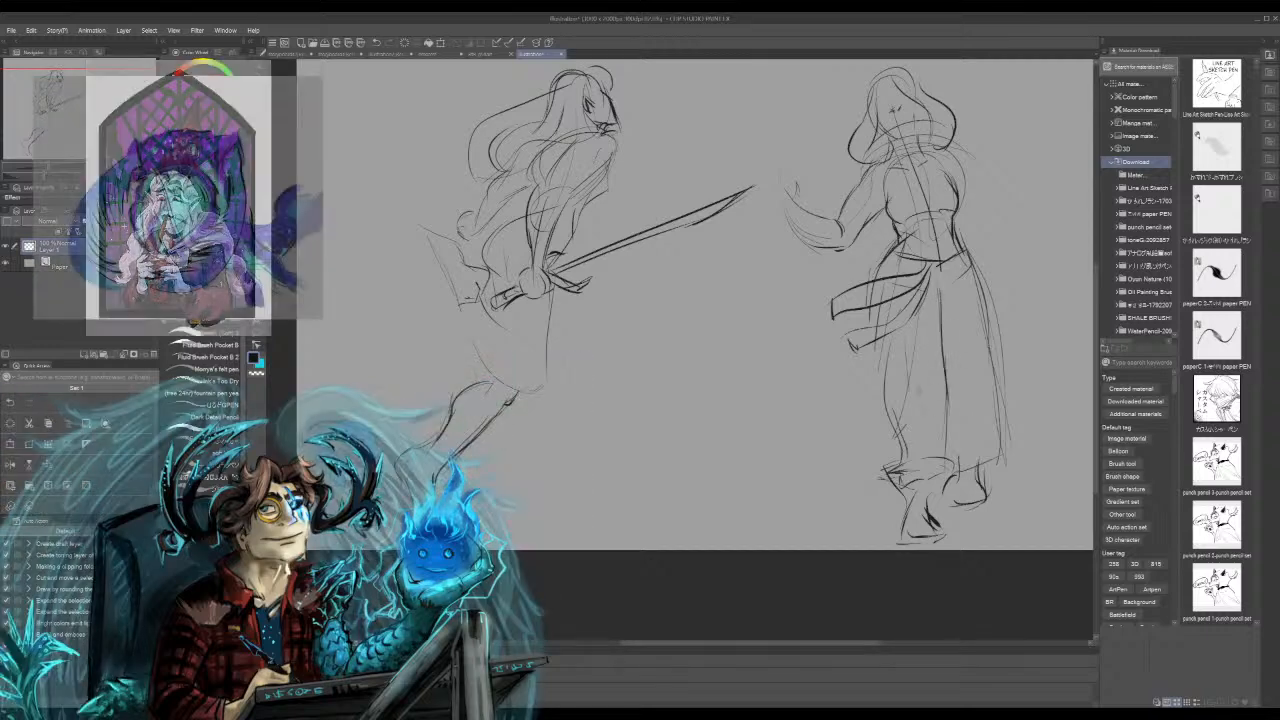
Step: Add long vertical fold lines and knee creases down both legs of the second figure's loose trousers
left_click_drag(910, 353, 917, 407)
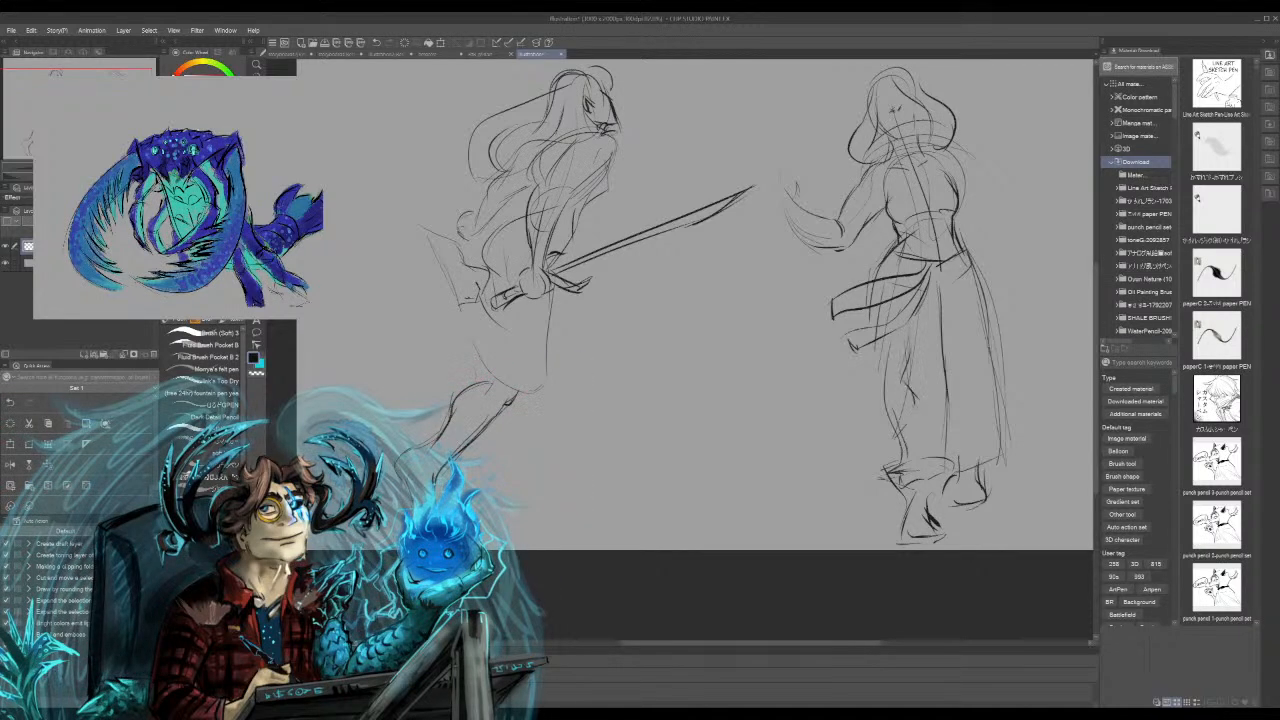
left_click_drag(912, 329, 911, 347)
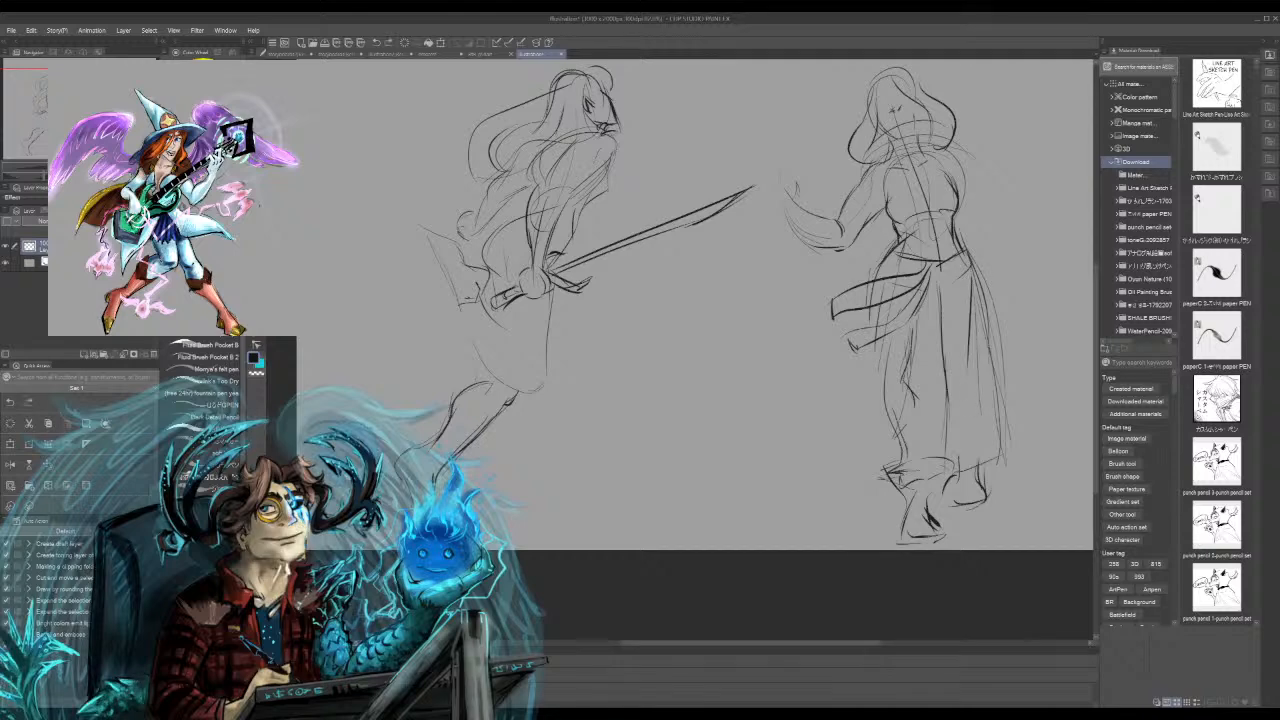
mouse_move(967, 267)
left_mouse_down()
mouse_move(993, 456)
mouse_move(956, 461)
mouse_move(994, 456)
left_mouse_up()
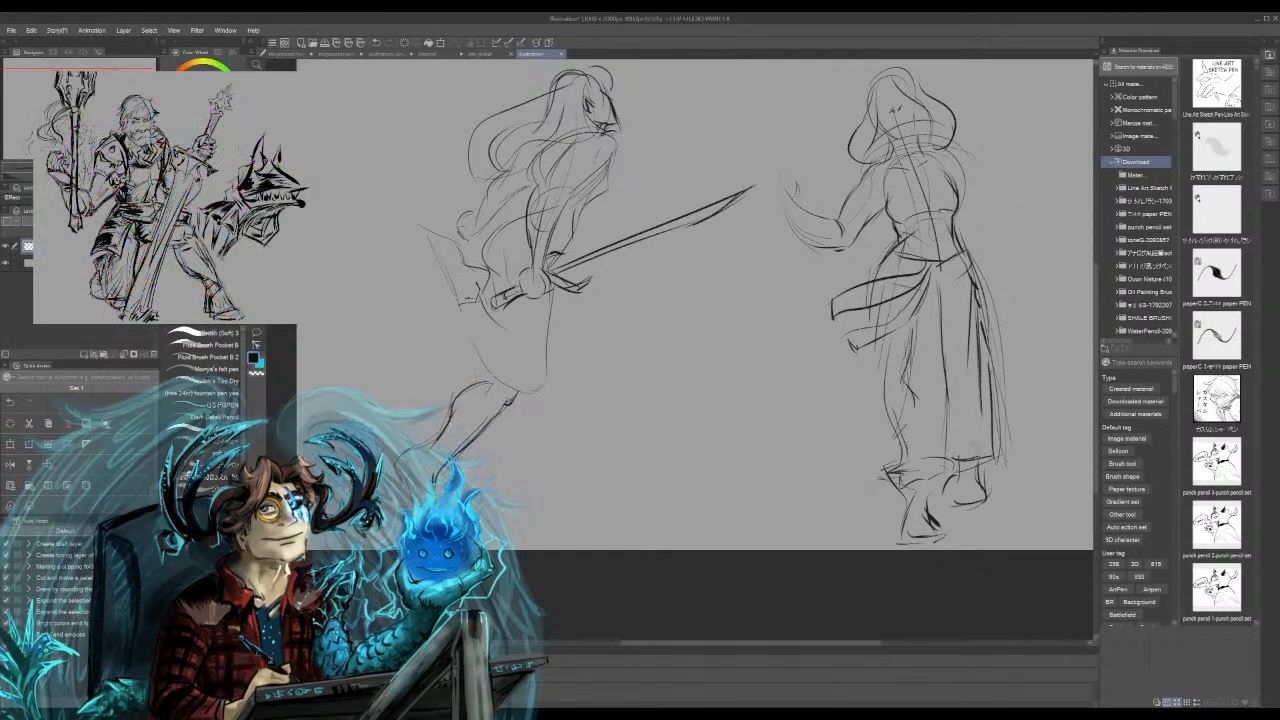
key("ctrl+z")
Step: Reinforce the second figure's trouser cuff, outer leg and hip contours, and darken the waistband
mouse_move(886, 470)
left_mouse_down()
mouse_move(898, 486)
mouse_move(912, 462)
left_mouse_up()
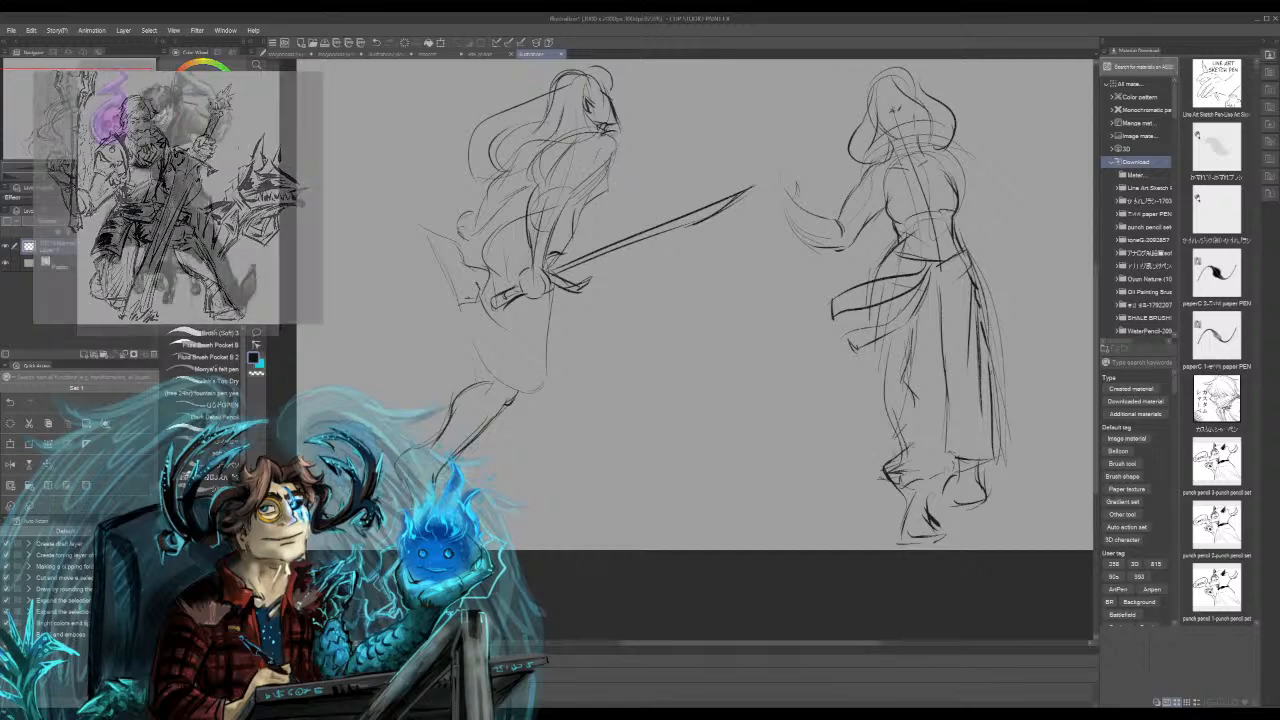
left_click_drag(882, 380, 895, 438)
left_click_drag(886, 342, 878, 388)
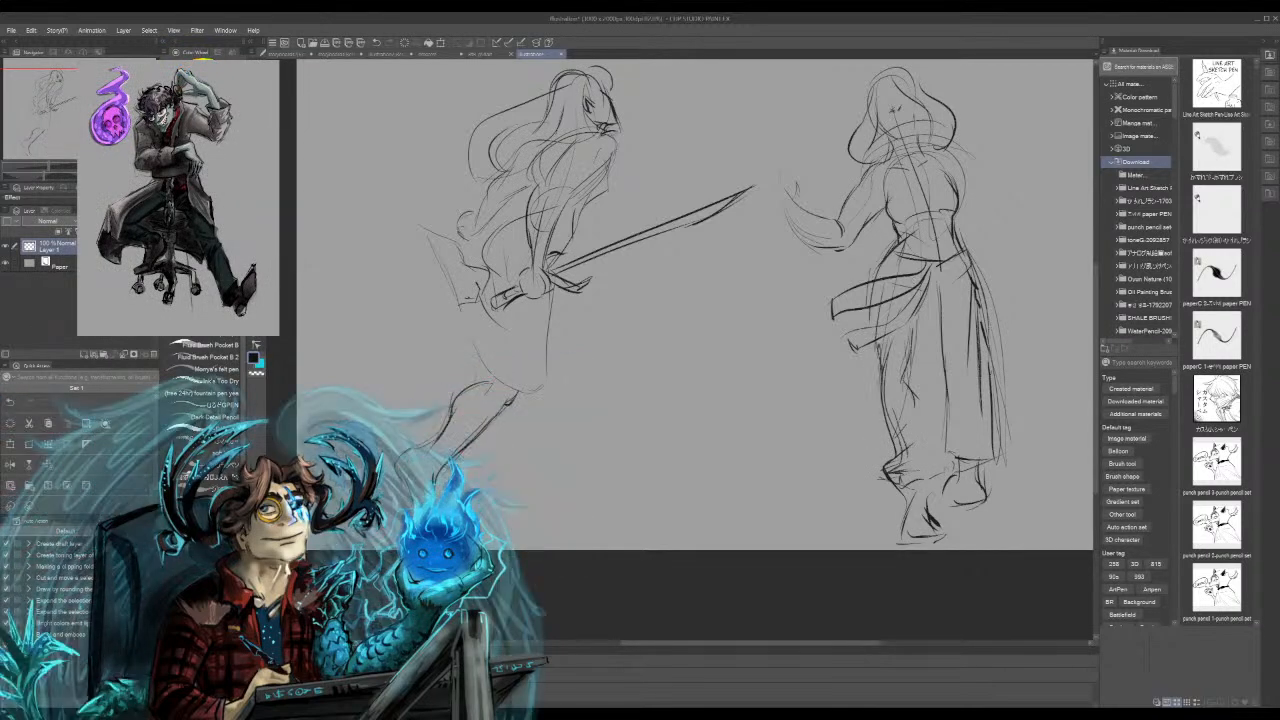
left_click_drag(882, 304, 876, 328)
left_click_drag(909, 229, 883, 269)
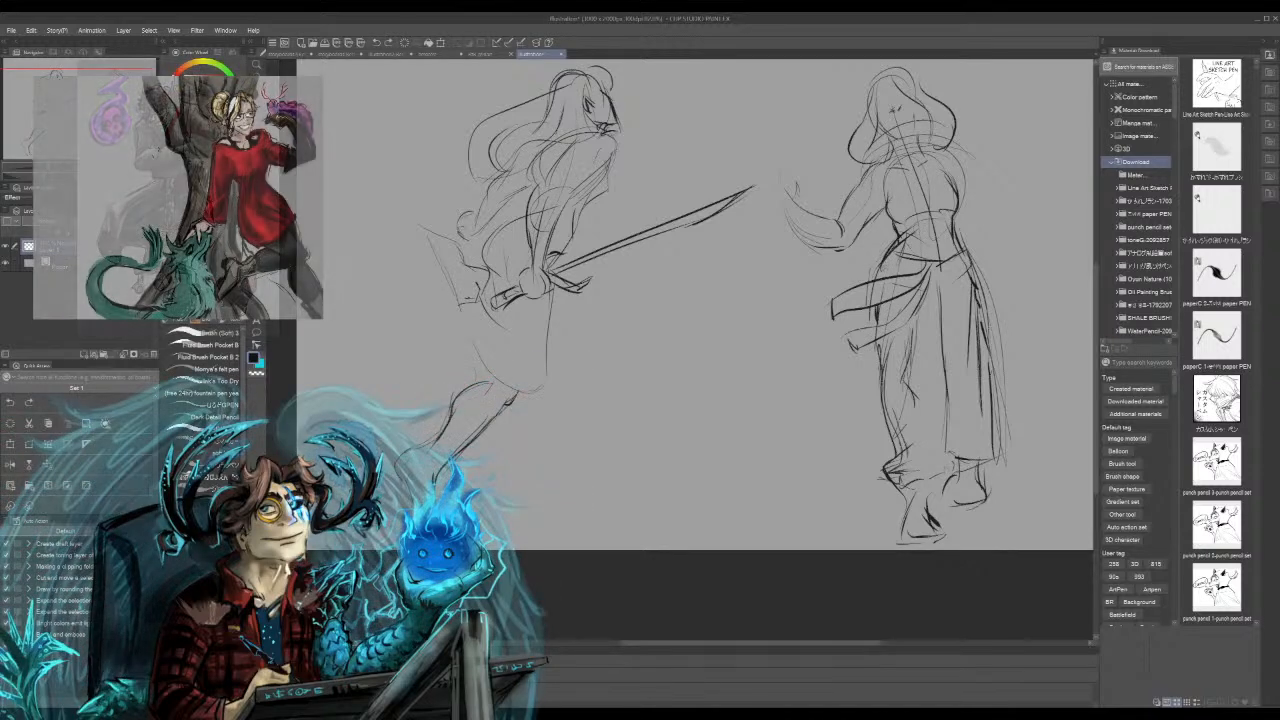
left_click_drag(892, 252, 914, 259)
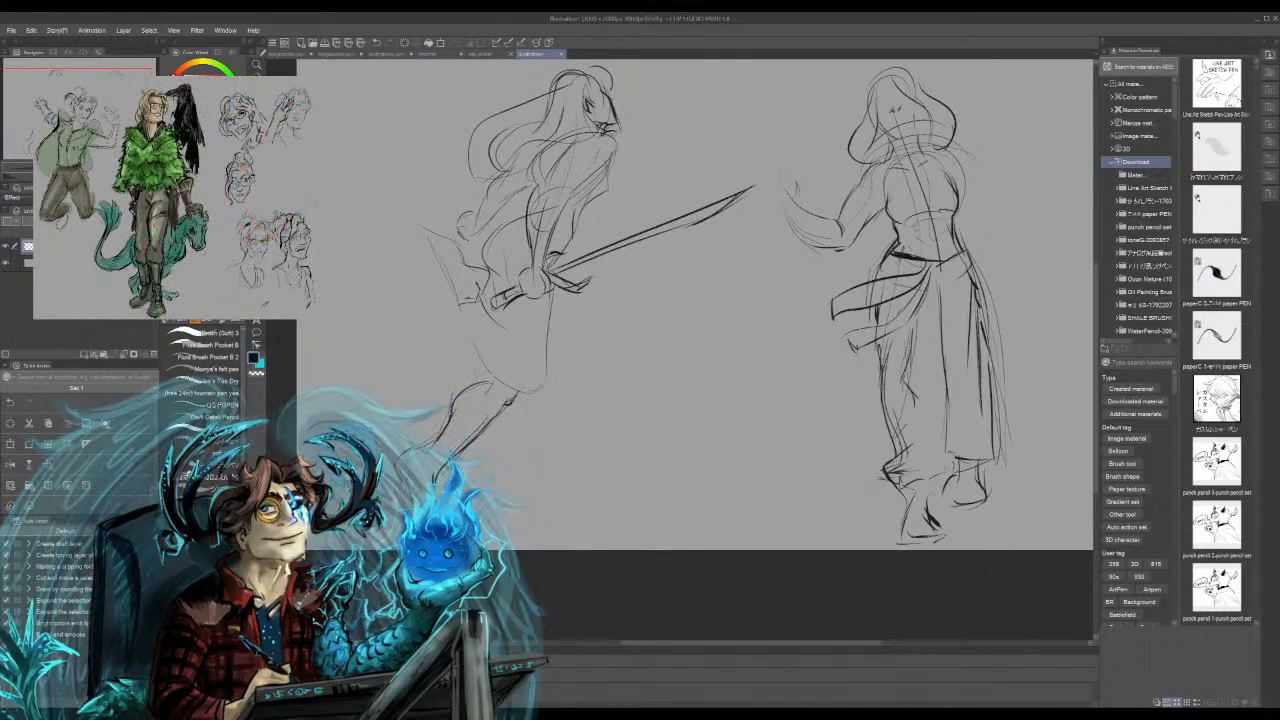
Step: Switch to the face expressions sketch document and block in a creature's oval body, chest and hind leg above the blue dragon
left_click(440, 54)
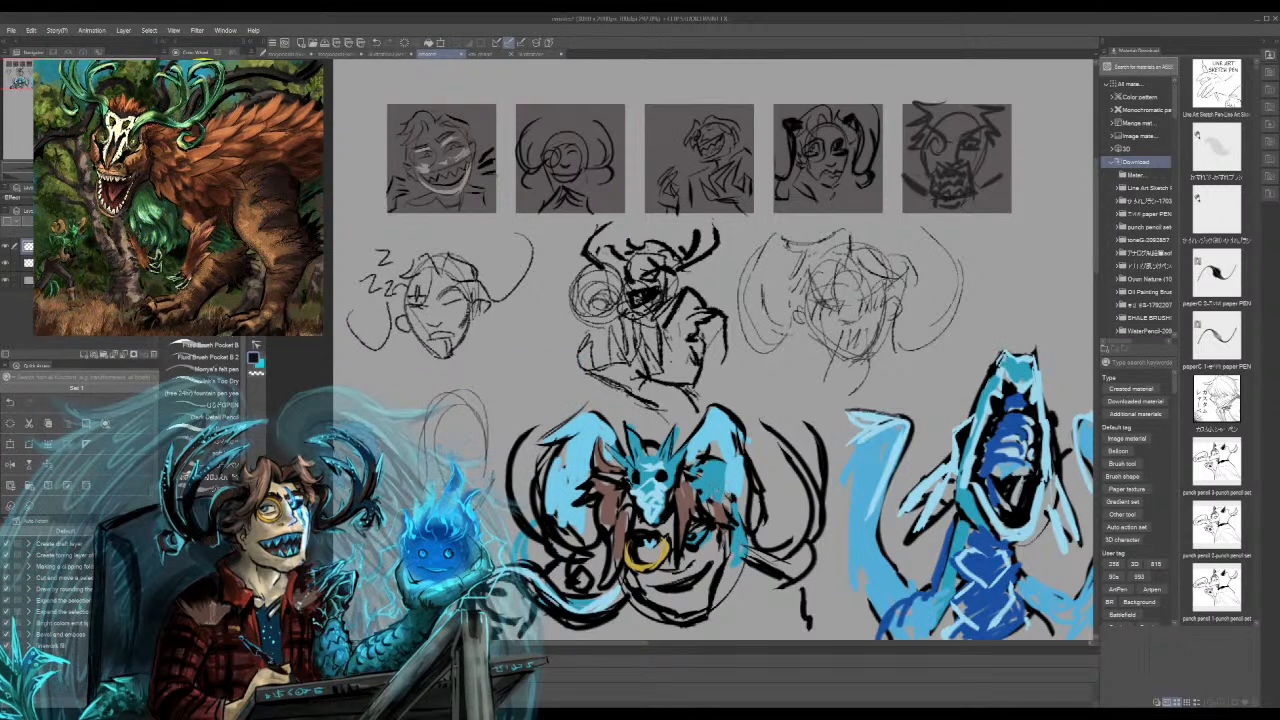
mouse_move(960, 400)
left_mouse_down()
mouse_move(772, 313)
mouse_move(622, 404)
mouse_move(497, 355)
left_mouse_up()
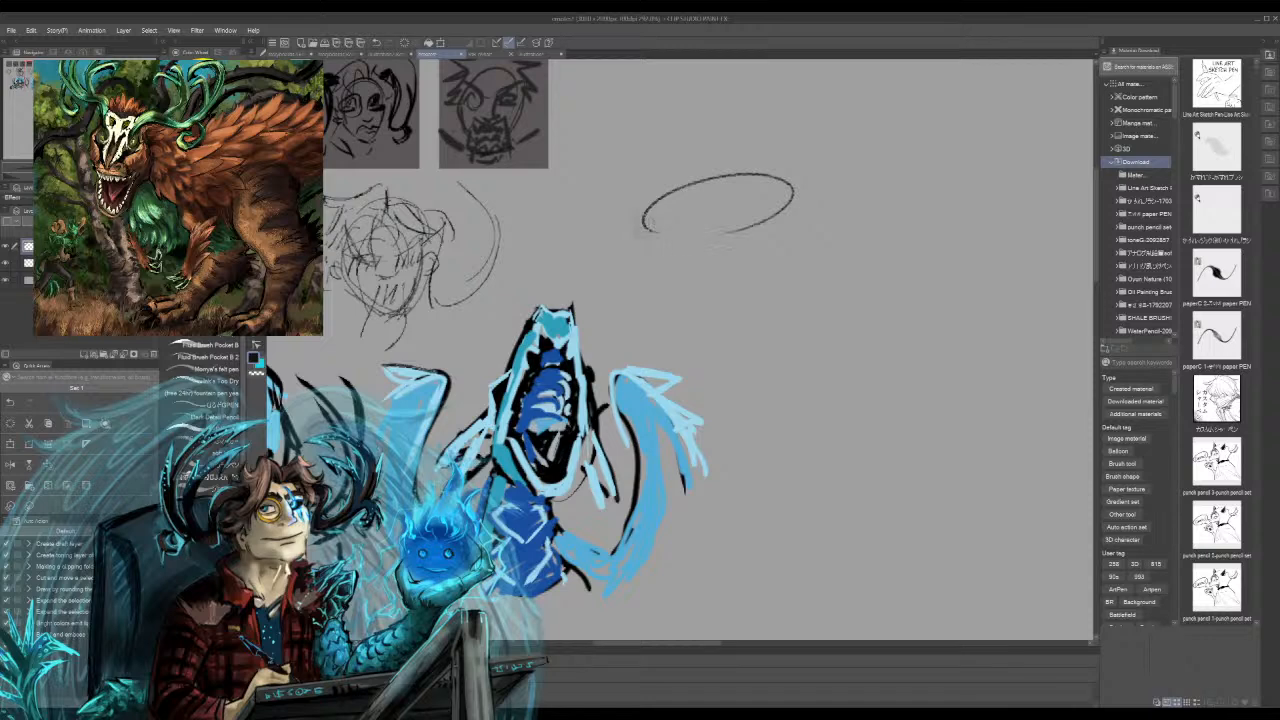
mouse_move(630, 208)
left_mouse_down()
mouse_move(706, 148)
mouse_move(648, 179)
mouse_move(675, 229)
mouse_move(693, 210)
mouse_move(699, 219)
mouse_move(663, 160)
mouse_move(688, 140)
mouse_move(678, 205)
mouse_move(726, 186)
mouse_move(664, 224)
left_mouse_up()
mouse_move(676, 202)
left_mouse_down()
mouse_move(712, 234)
mouse_move(686, 240)
mouse_move(698, 252)
left_mouse_up()
mouse_move(622, 220)
left_mouse_down()
mouse_move(595, 251)
mouse_move(621, 268)
mouse_move(692, 260)
left_mouse_up()
mouse_move(756, 217)
left_mouse_down()
mouse_move(753, 248)
mouse_move(778, 232)
mouse_move(748, 255)
mouse_move(763, 250)
mouse_move(782, 284)
left_mouse_up()
mouse_move(800, 266)
left_mouse_down()
mouse_move(818, 300)
mouse_move(808, 274)
left_mouse_up()
mouse_move(772, 228)
left_mouse_down()
mouse_move(787, 152)
mouse_move(754, 176)
left_mouse_up()
Step: Sketch a pair of large curved wings spreading from the creature's back
mouse_move(628, 186)
left_mouse_down()
mouse_move(598, 112)
mouse_move(622, 84)
left_mouse_up()
key("ctrl+z")
left_click_drag(604, 192, 632, 130)
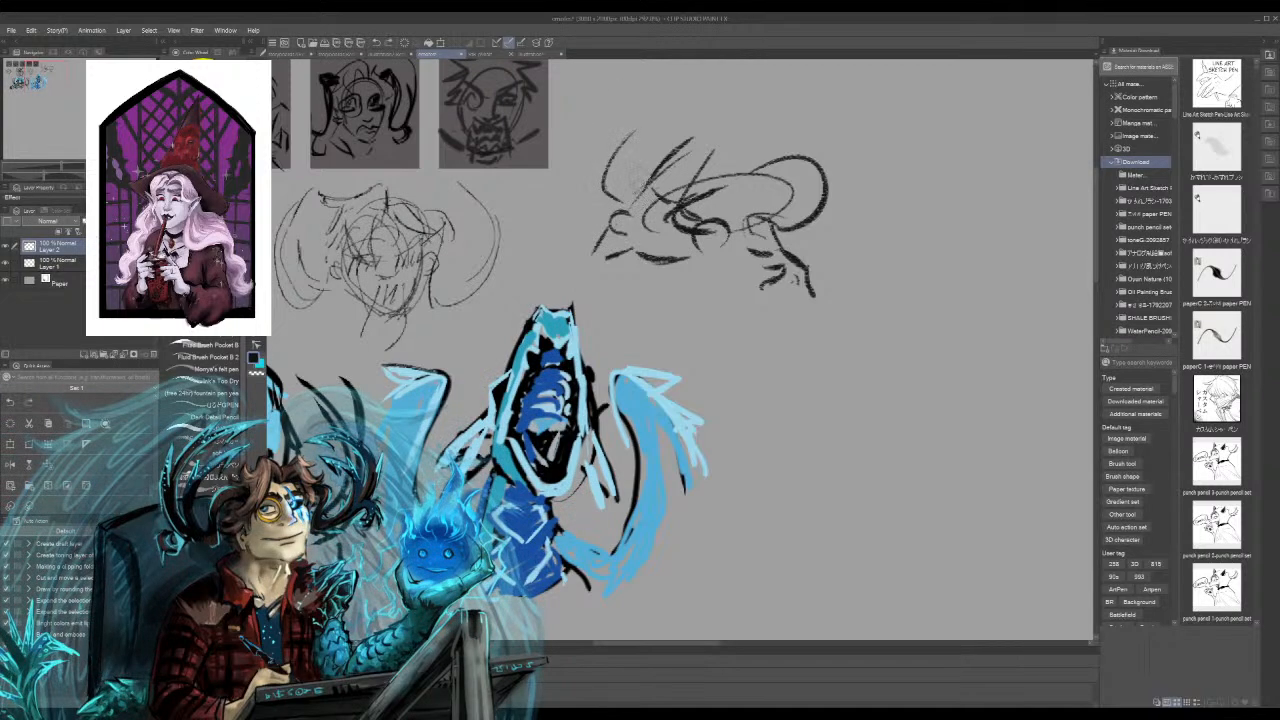
mouse_move(634, 200)
left_mouse_down()
mouse_move(623, 140)
mouse_move(746, 98)
left_mouse_up()
key("ctrl+z")
key("ctrl+z")
mouse_move(634, 204)
left_mouse_down()
mouse_move(633, 172)
mouse_move(602, 138)
left_mouse_up()
mouse_move(602, 138)
left_mouse_down()
mouse_move(786, 130)
mouse_move(918, 181)
mouse_move(790, 186)
mouse_move(796, 204)
mouse_move(752, 226)
mouse_move(772, 208)
mouse_move(710, 224)
mouse_move(742, 230)
left_mouse_up()
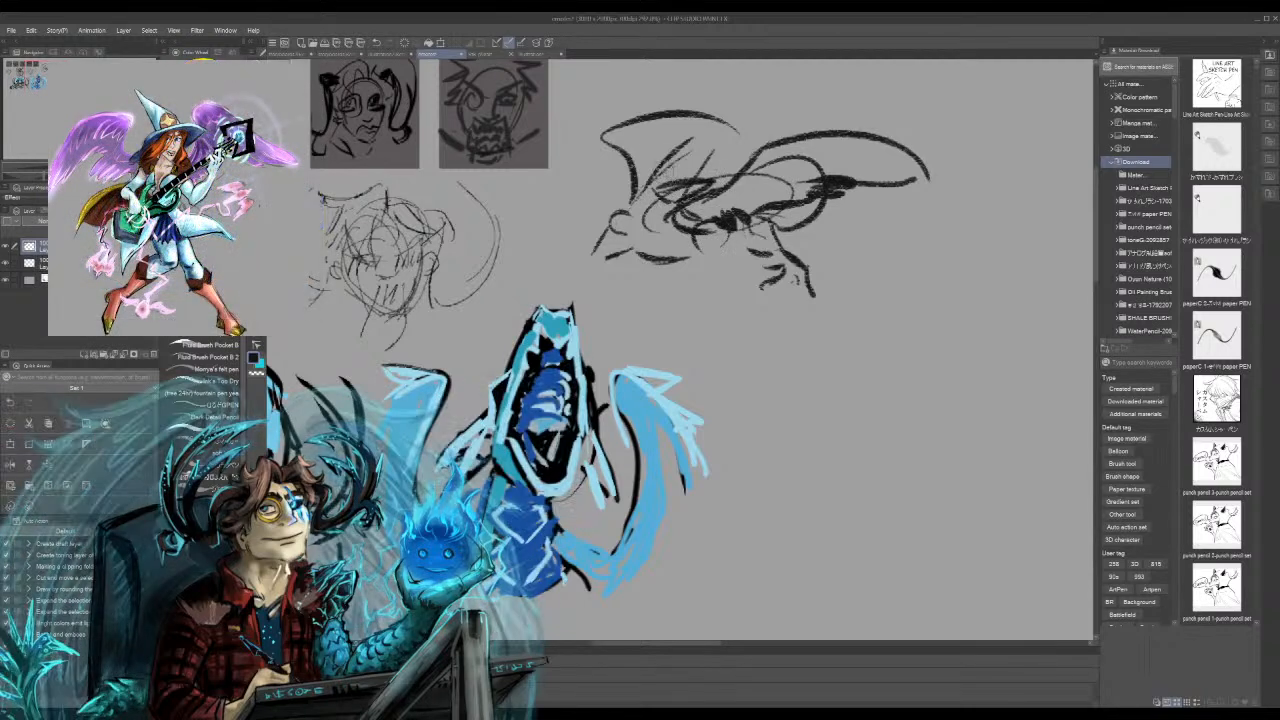
Step: Define the creature's neck, jaw and chest, and draw its two front legs with clawed feet
left_click_drag(657, 174, 672, 160)
mouse_move(606, 202)
left_mouse_down()
mouse_move(630, 182)
mouse_move(656, 194)
left_mouse_up()
mouse_move(680, 220)
left_mouse_down()
mouse_move(674, 234)
mouse_move(643, 216)
mouse_move(700, 270)
left_mouse_up()
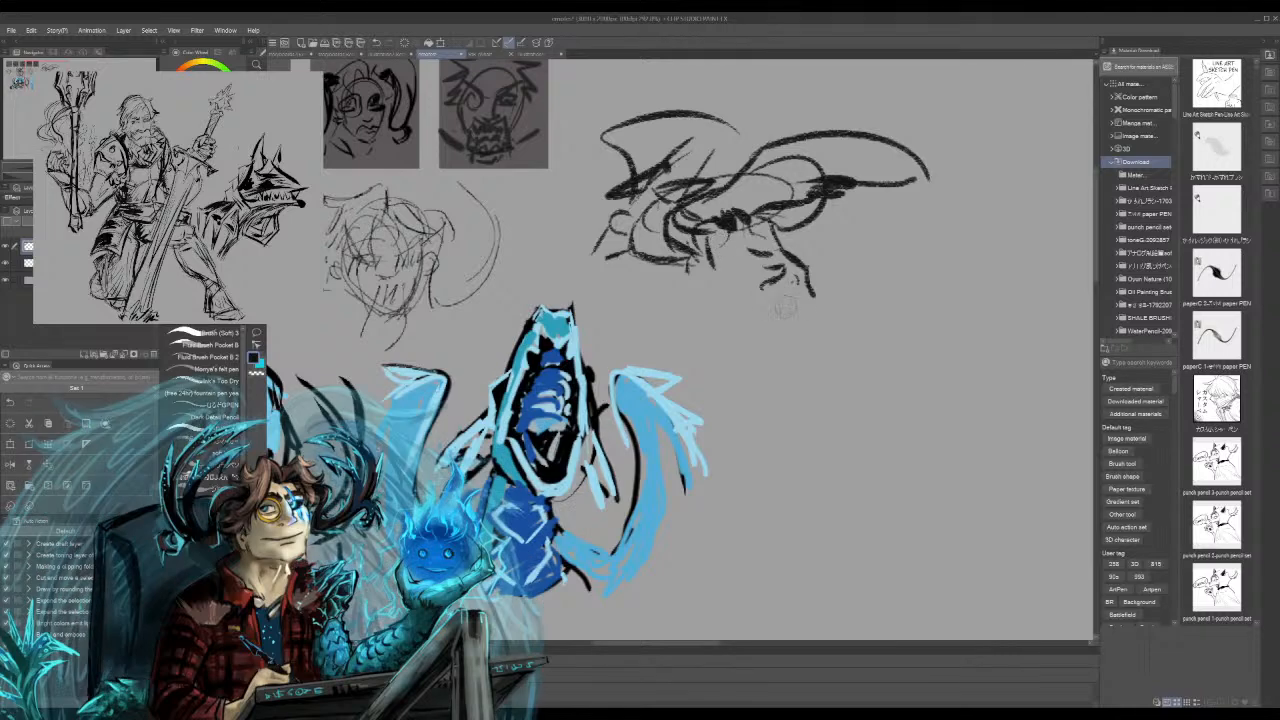
key("ctrl+z")
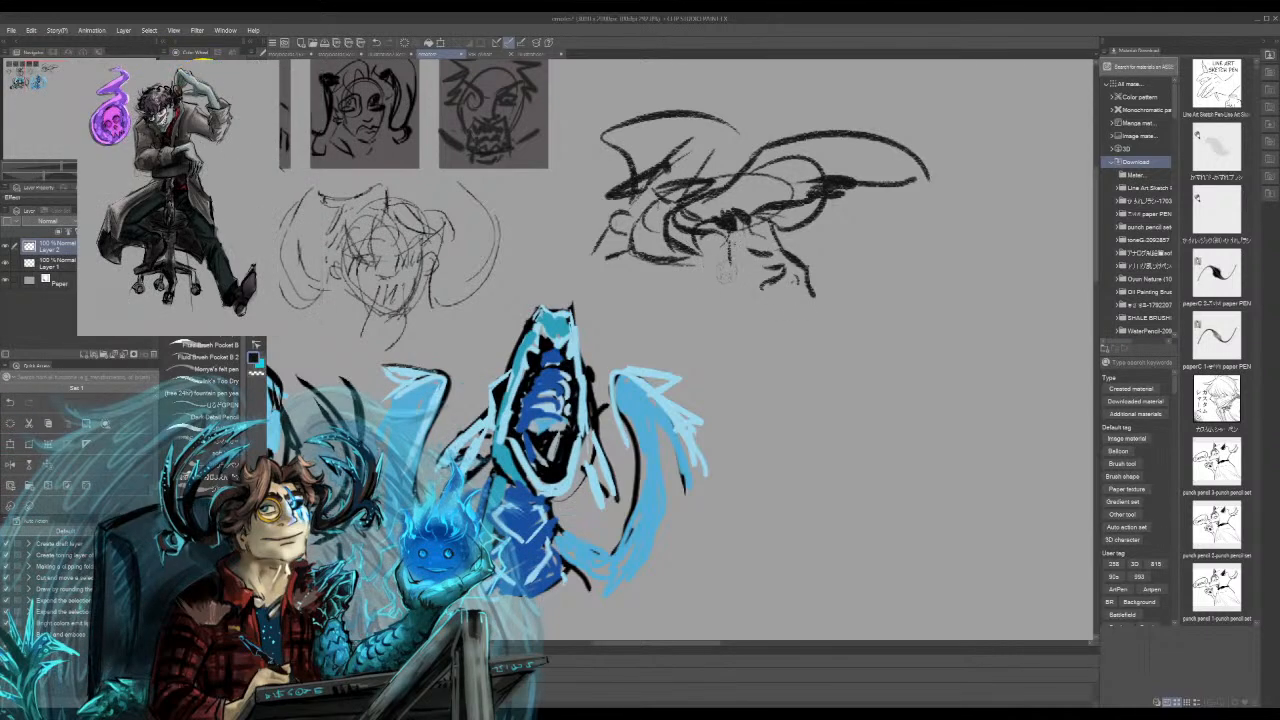
mouse_move(714, 262)
left_mouse_down()
mouse_move(686, 282)
mouse_move(716, 295)
mouse_move(721, 285)
mouse_move(651, 295)
mouse_move(692, 300)
left_mouse_up()
mouse_move(588, 281)
left_mouse_down()
mouse_move(554, 289)
mouse_move(608, 274)
left_mouse_up()
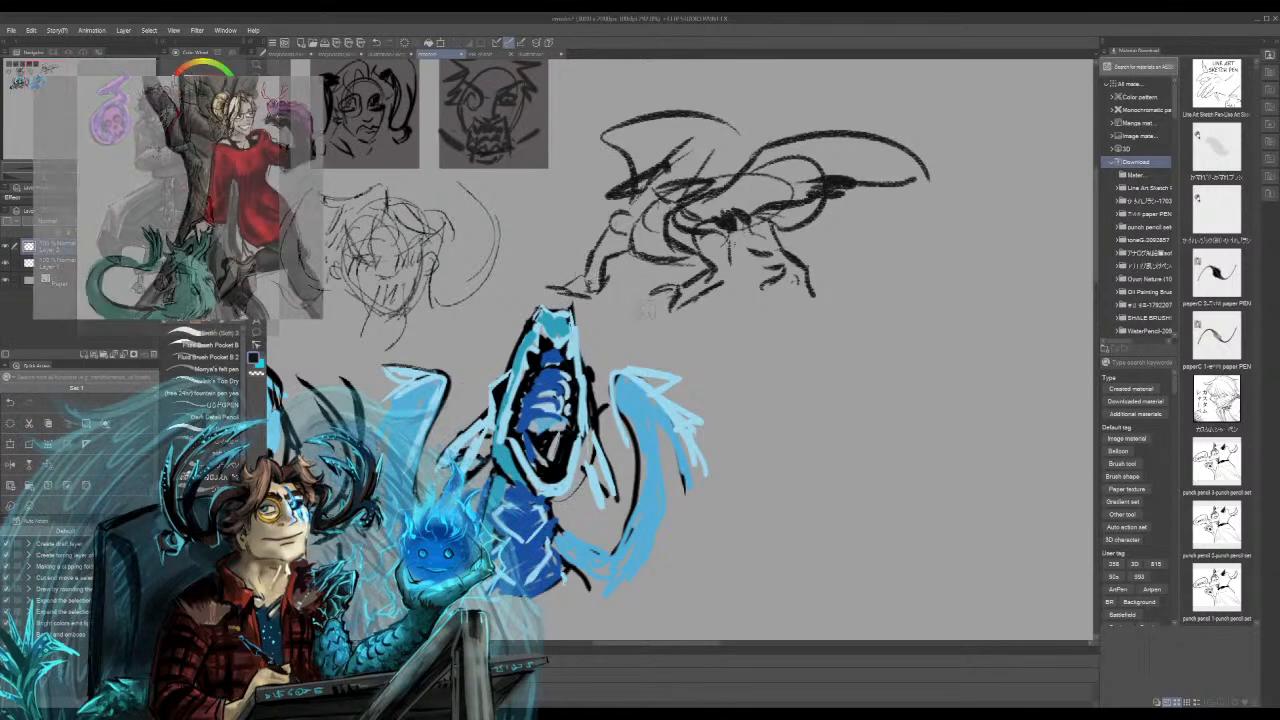
Step: Draw a long tail sweeping back from the creature's hips and ending in an upturned spiky tuft
left_click_drag(776, 233, 900, 245)
mouse_move(764, 225)
left_mouse_down()
mouse_move(810, 207)
mouse_move(886, 238)
left_mouse_up()
mouse_move(824, 206)
left_mouse_down()
mouse_move(890, 243)
mouse_move(968, 232)
mouse_move(975, 182)
mouse_move(952, 238)
mouse_move(987, 212)
left_mouse_up()
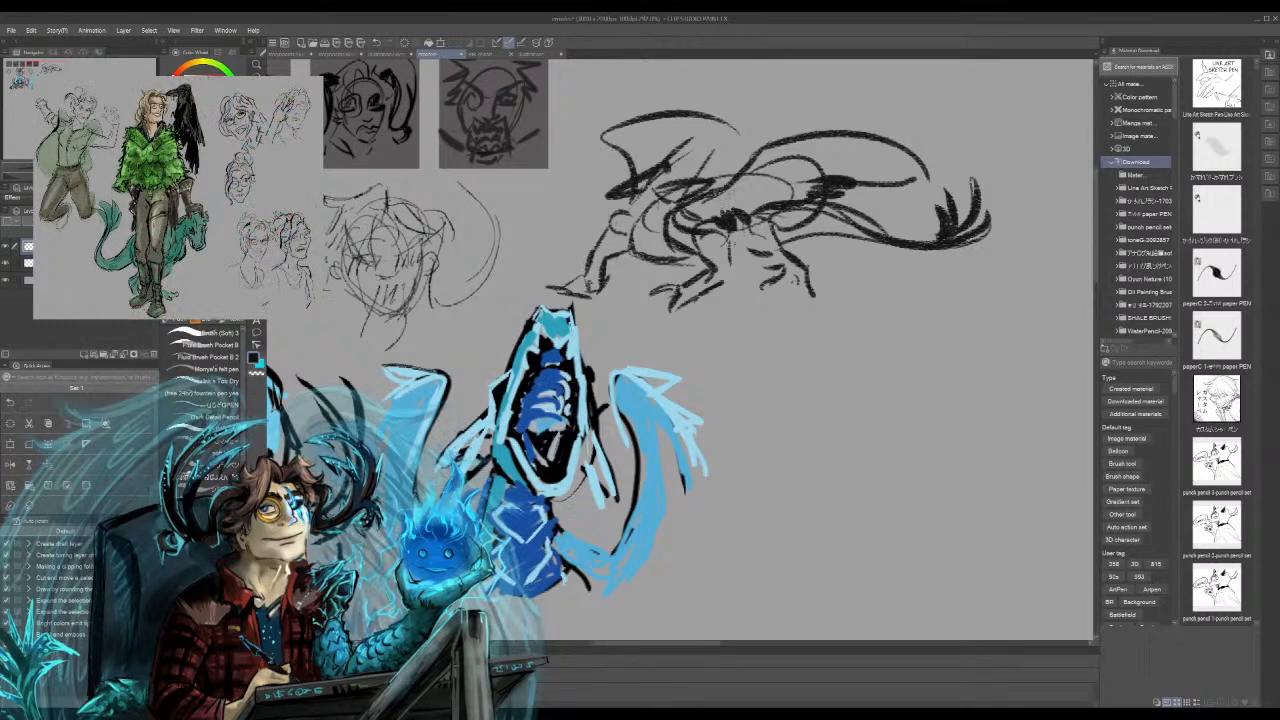
Step: Outline the creature's raised upper jaw and add its second hind leg beneath the body
mouse_move(689, 154)
left_mouse_down()
mouse_move(713, 136)
mouse_move(714, 150)
left_mouse_up()
left_click_drag(655, 188, 714, 144)
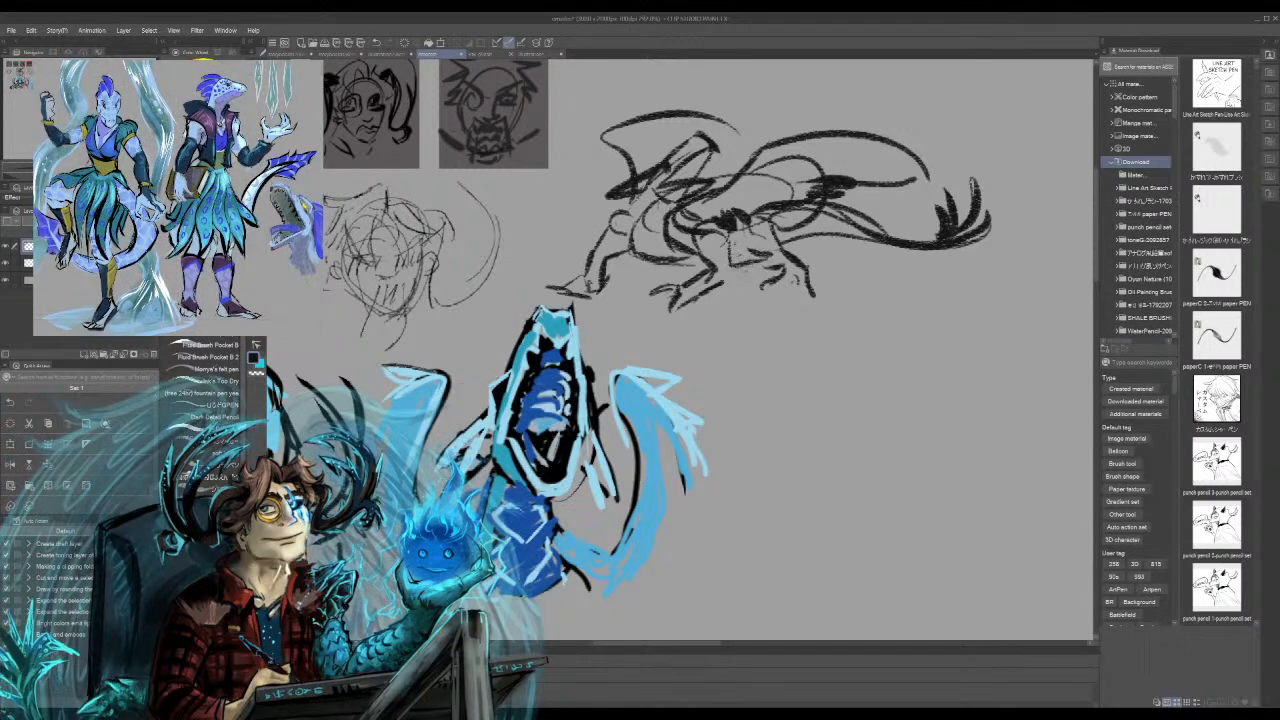
left_click_drag(765, 258, 777, 274)
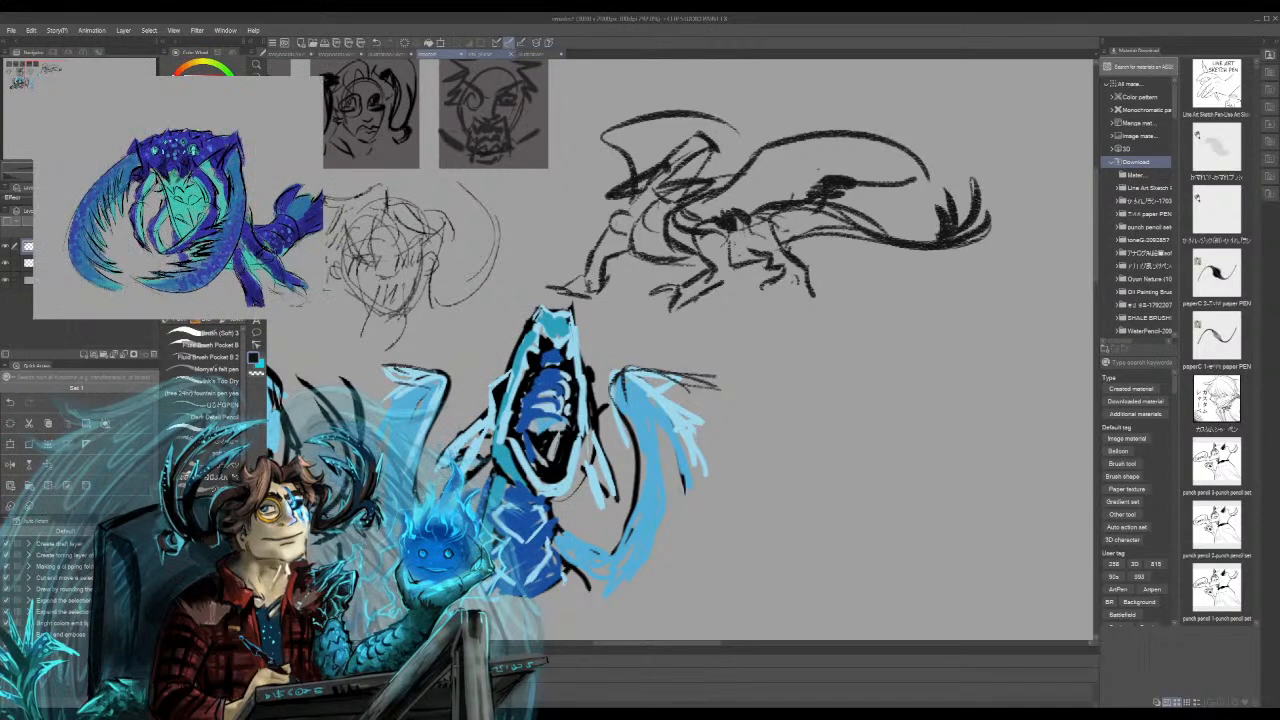
Step: Switch to the comic page and select Layer 27 inside the frame folder of the lower-left panel with the mustached man
left_click(490, 52)
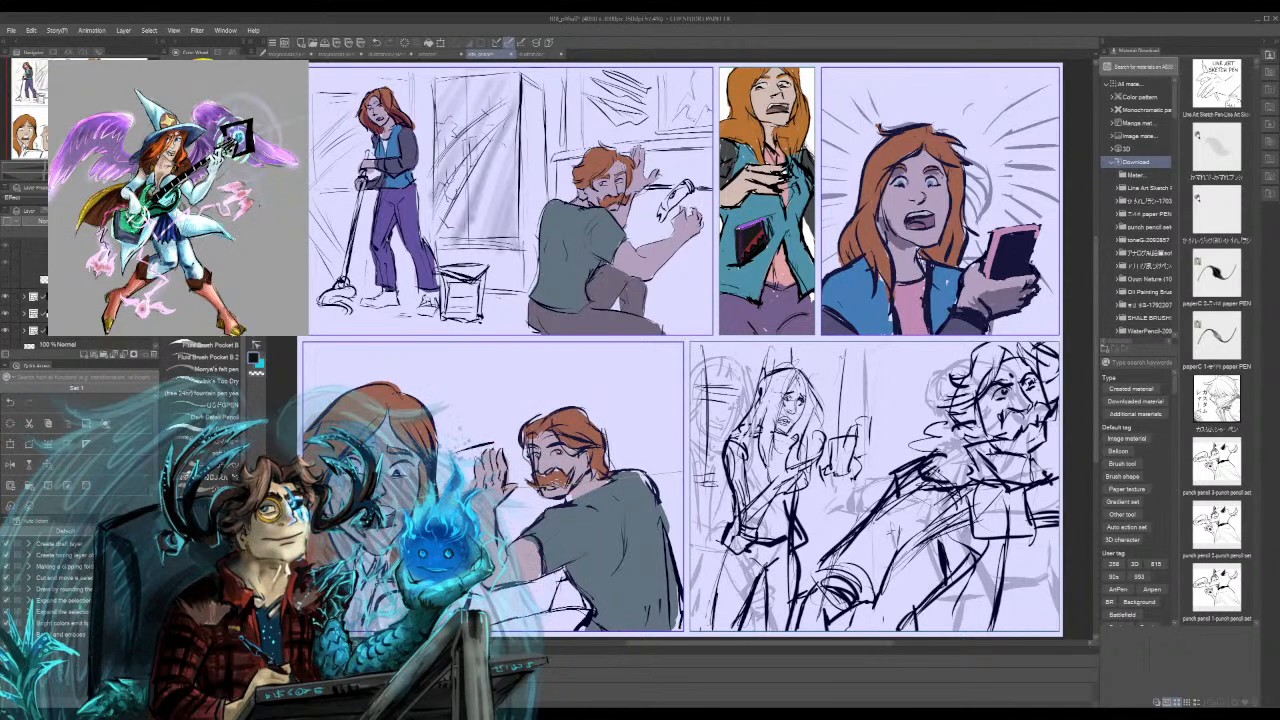
left_click(45, 314)
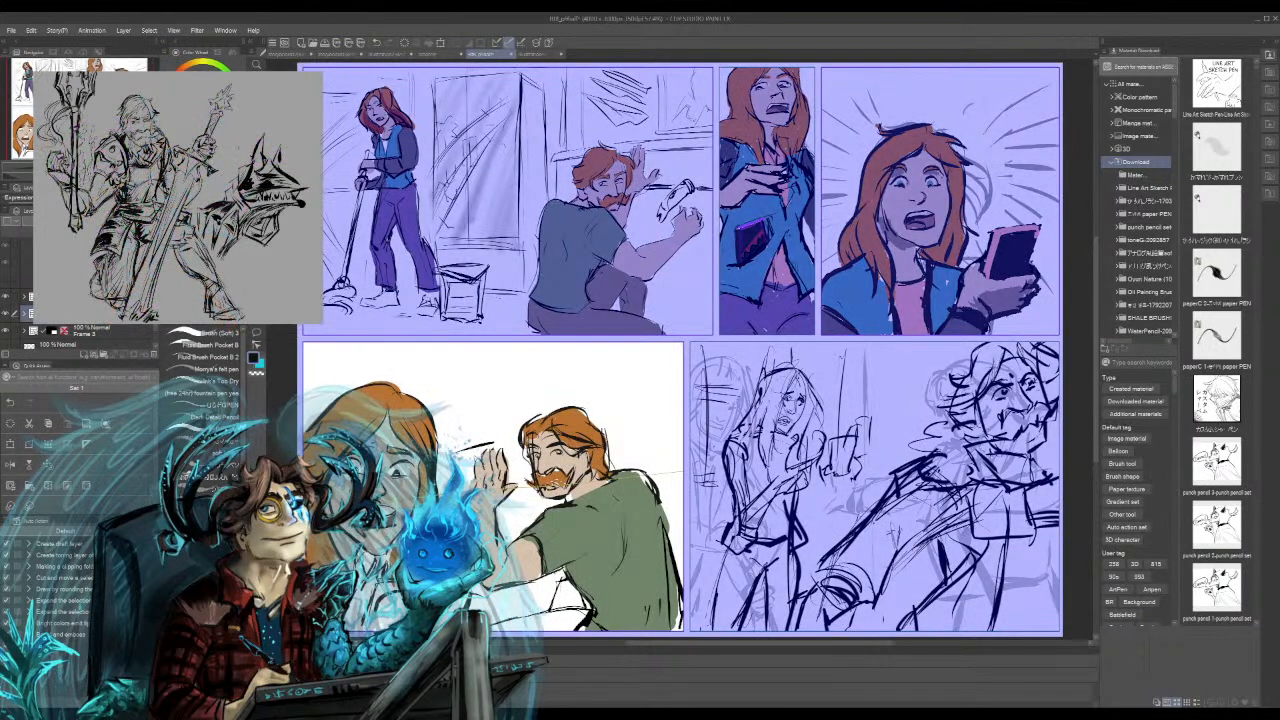
left_click(24, 313)
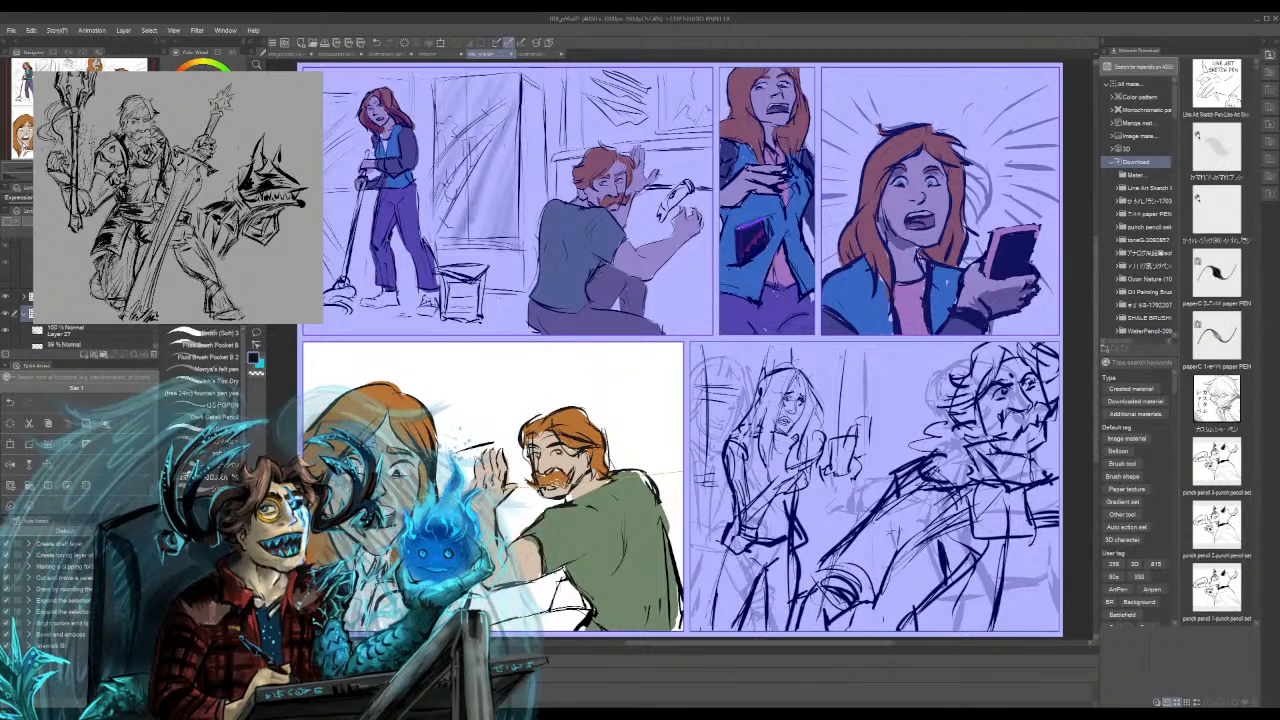
left_click(80, 346)
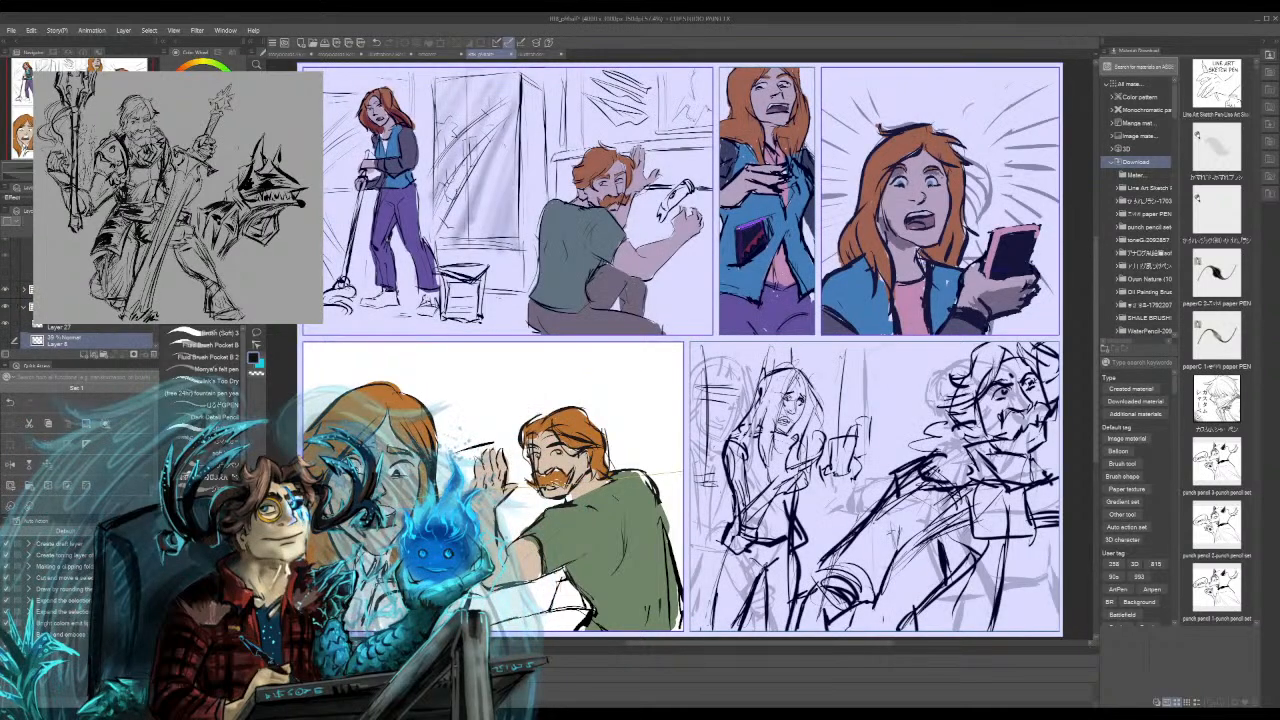
left_click(80, 327)
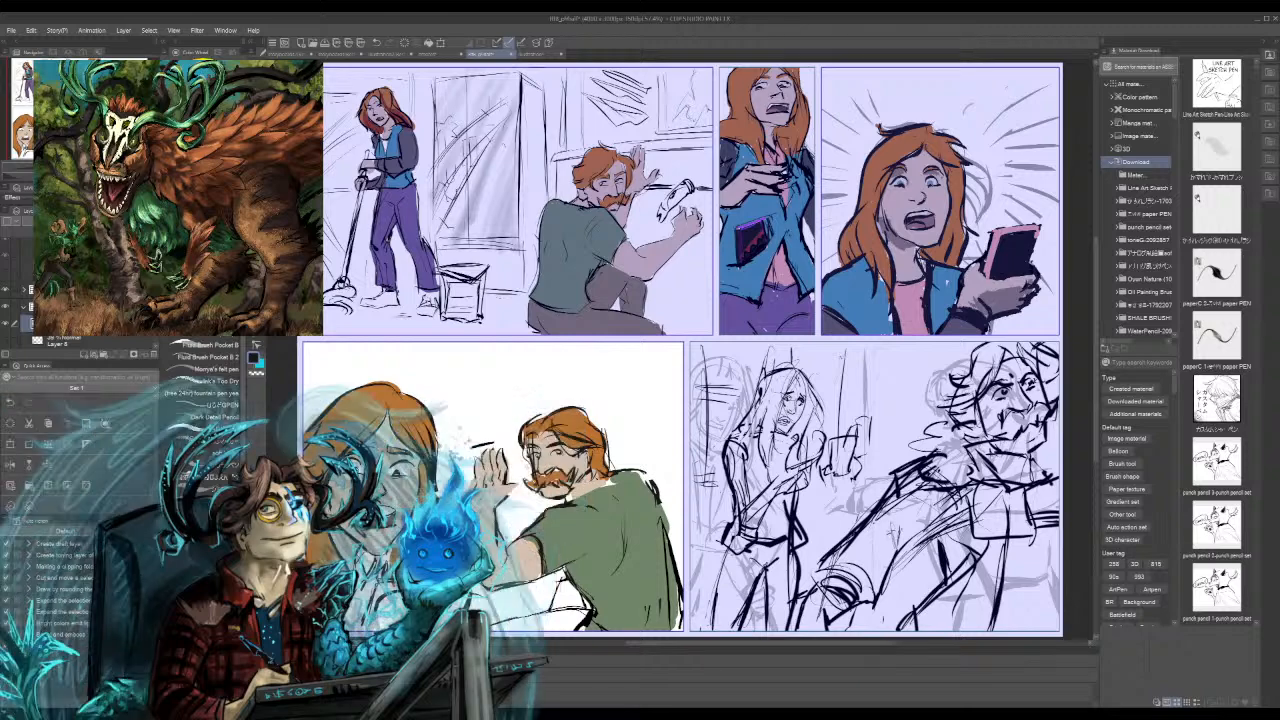
Step: Sample colours from the mustached man's hair and collar, and draw the line of his near shoulder
left_click(576, 423, "alt")
left_click(62, 337)
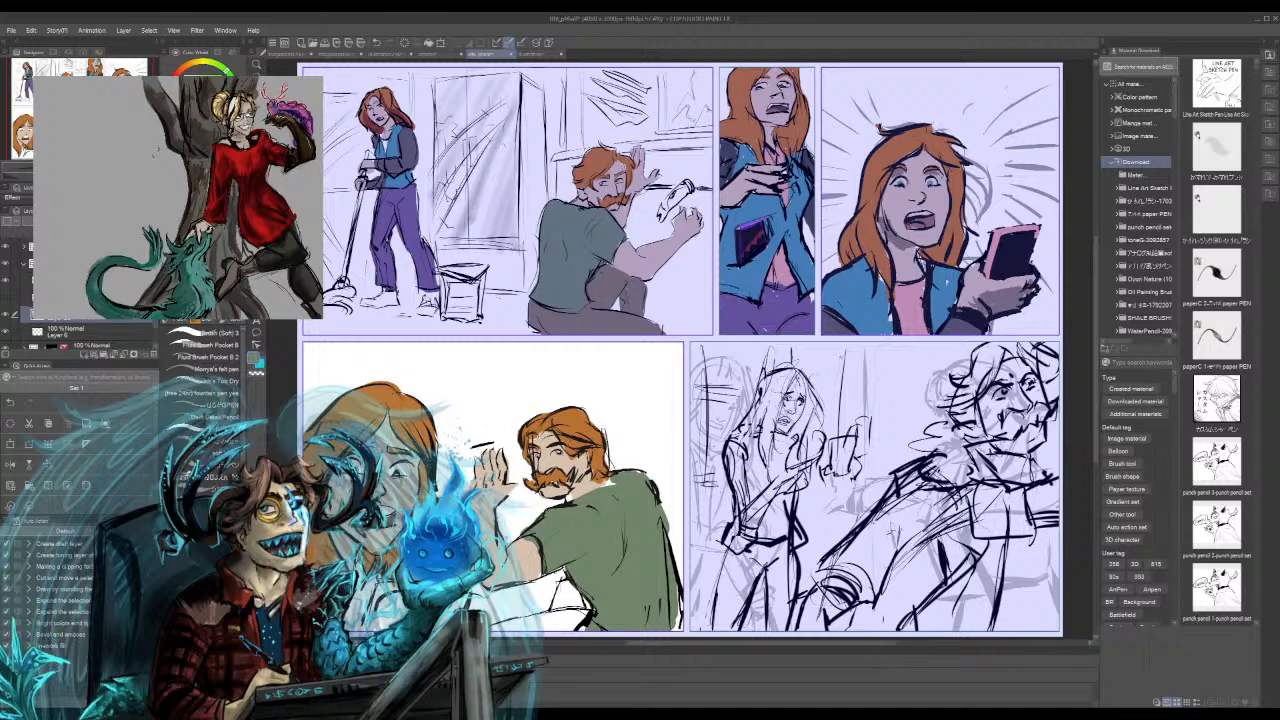
left_click(558, 500, "alt")
left_click_drag(572, 501, 625, 483)
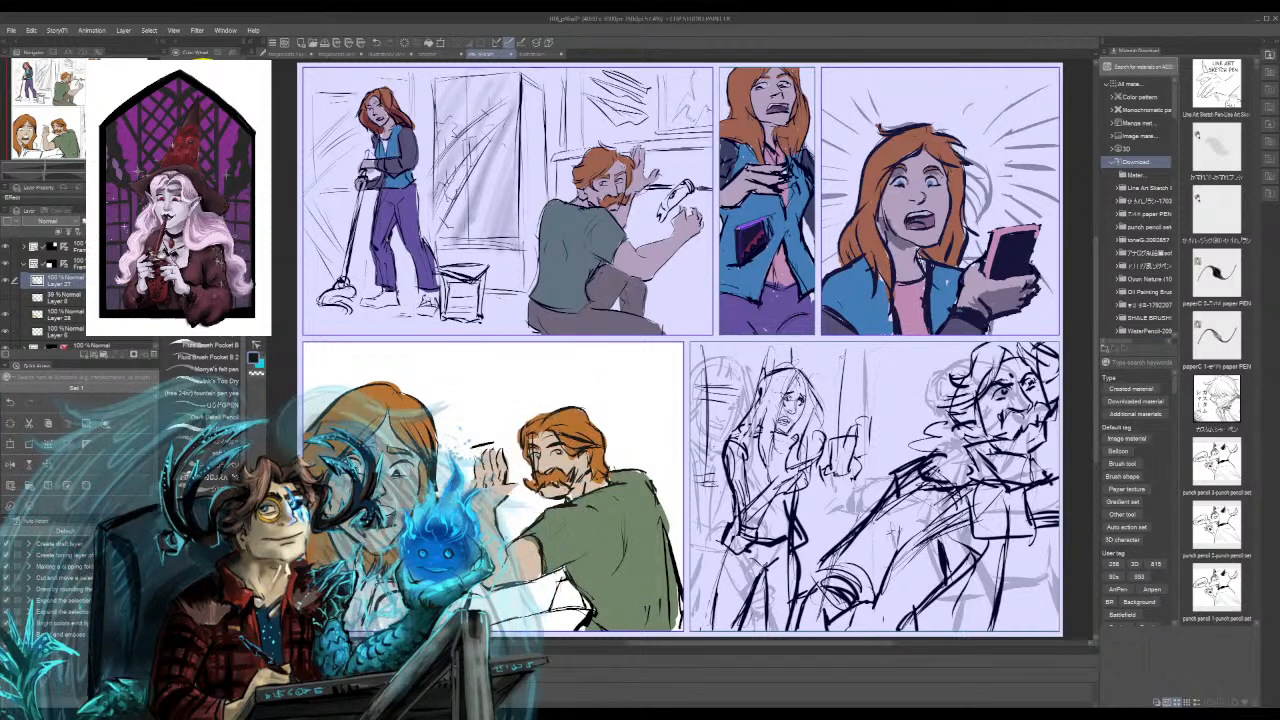
Step: Colour the characters' eyes on Layer 28 with a sampled tone and add a short fold line to the man's shirt on Layer 27
left_click(64, 314)
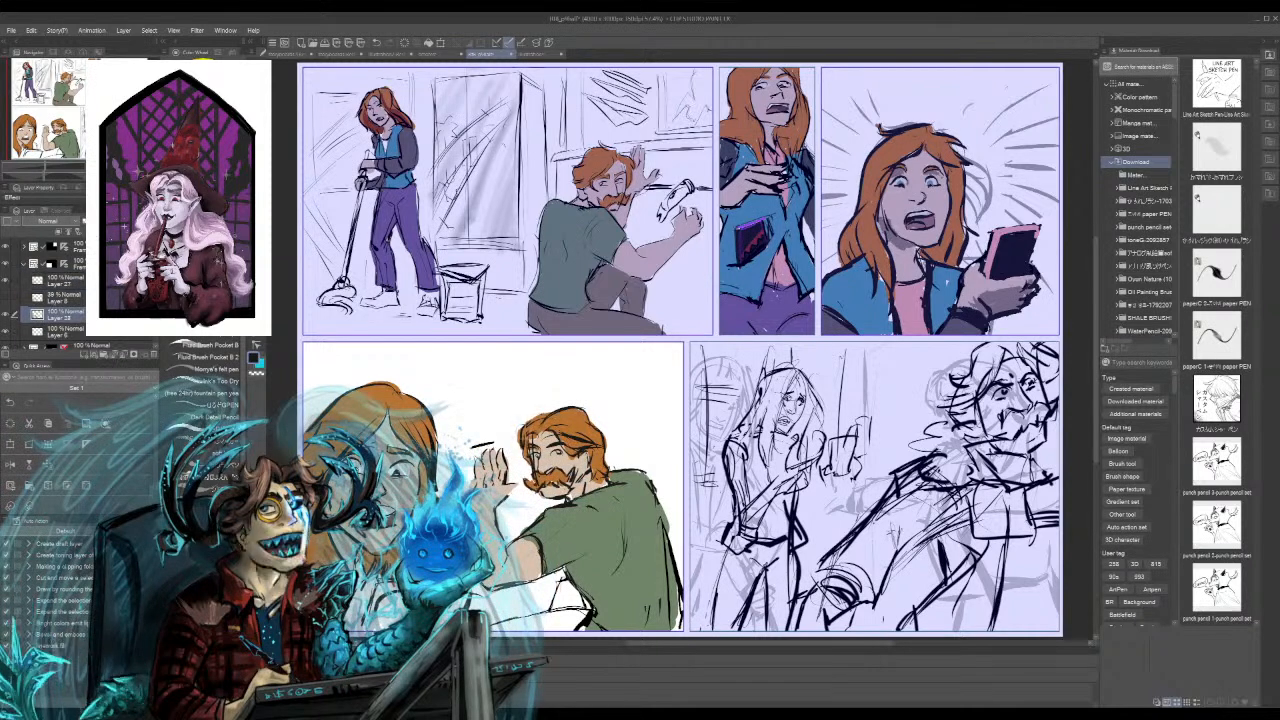
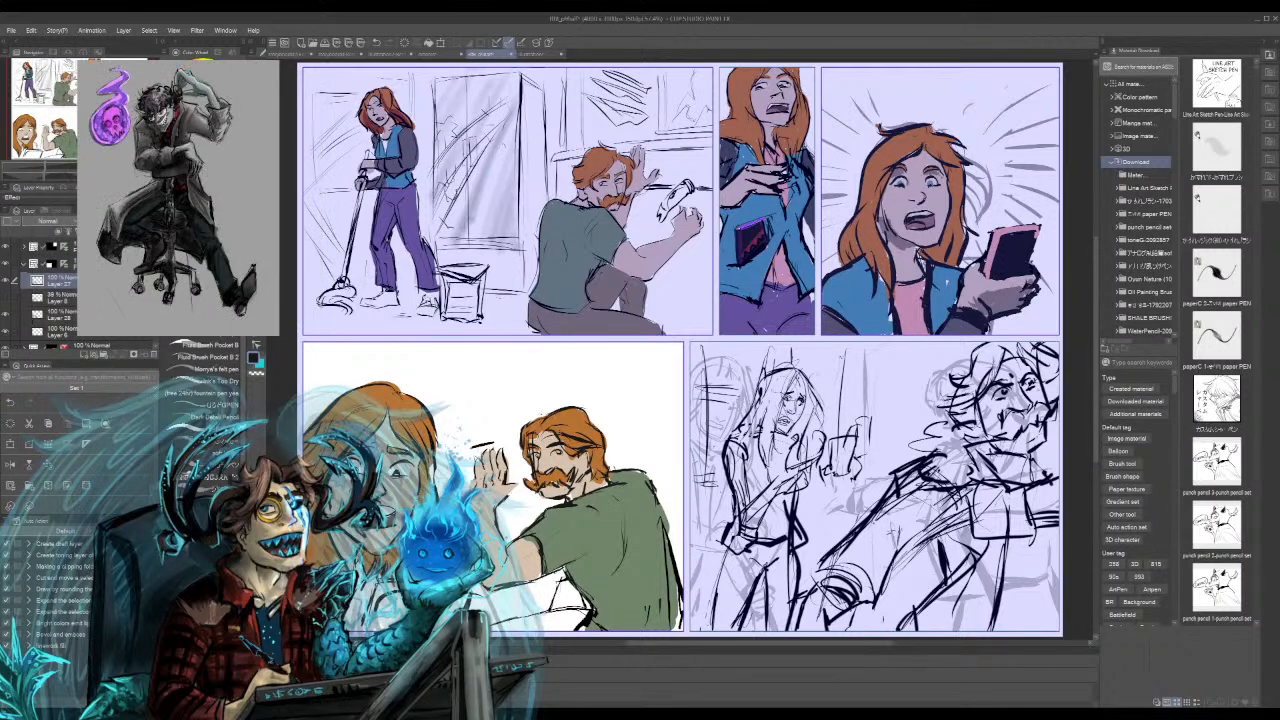
left_click(58, 314)
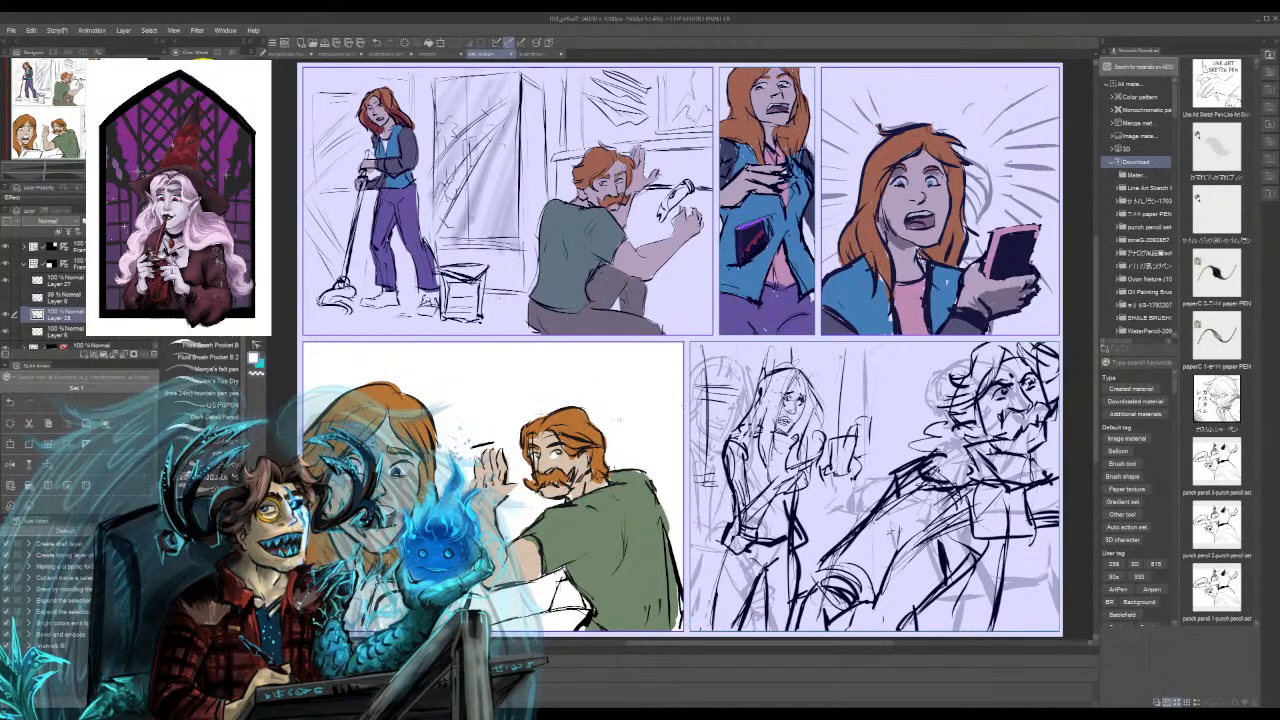
left_click(399, 468, "alt")
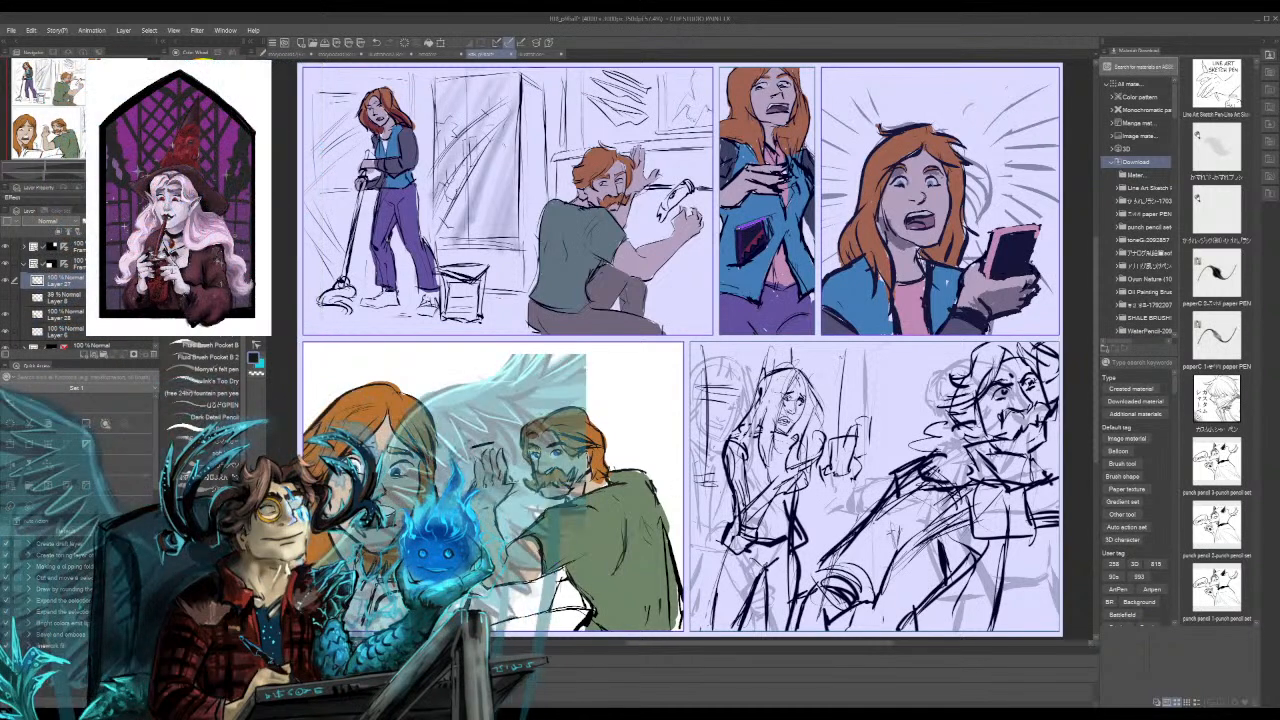
mouse_move(553, 567)
left_mouse_down()
mouse_move(592, 558)
mouse_move(569, 577)
left_mouse_up()
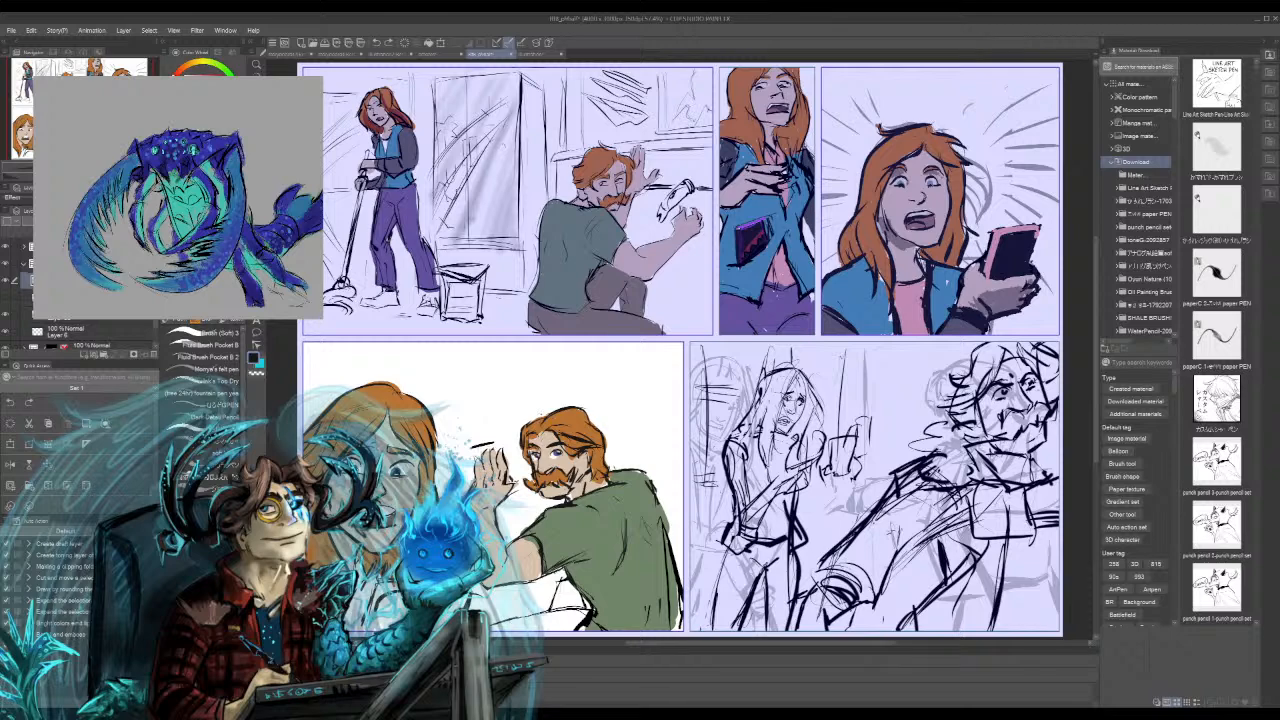
Step: Sketch paired, slightly slanted shelf edges across the background behind the mustached man, at head height and just above
left_click_drag(452, 449, 516, 441)
left_click_drag(596, 430, 676, 412)
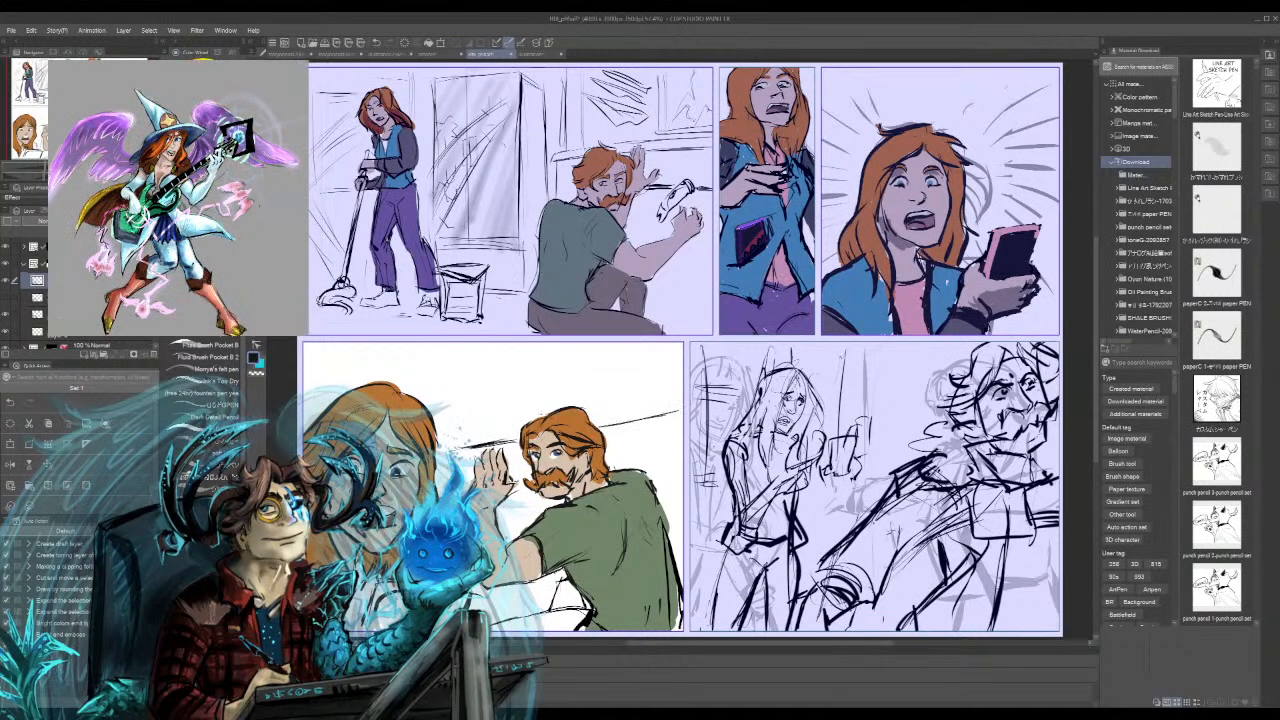
left_click_drag(600, 441, 672, 424)
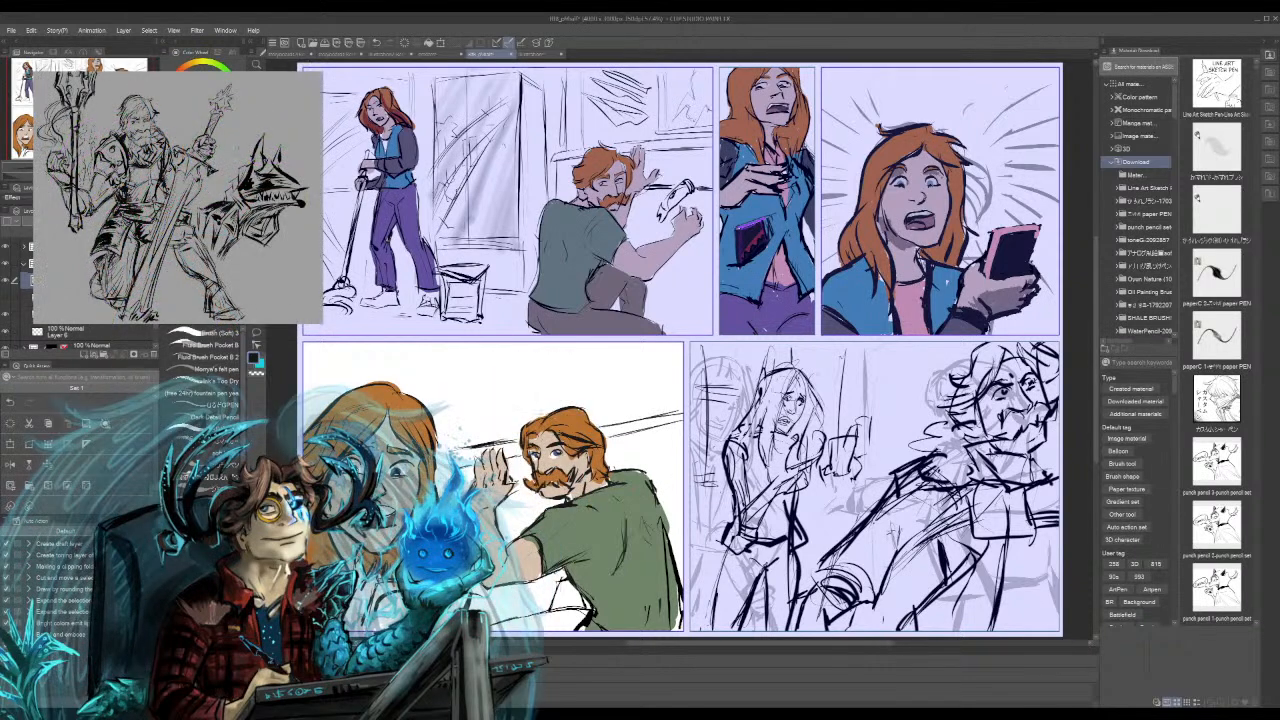
left_click_drag(432, 417, 542, 401)
left_click_drag(446, 407, 590, 394)
left_click_drag(478, 407, 632, 390)
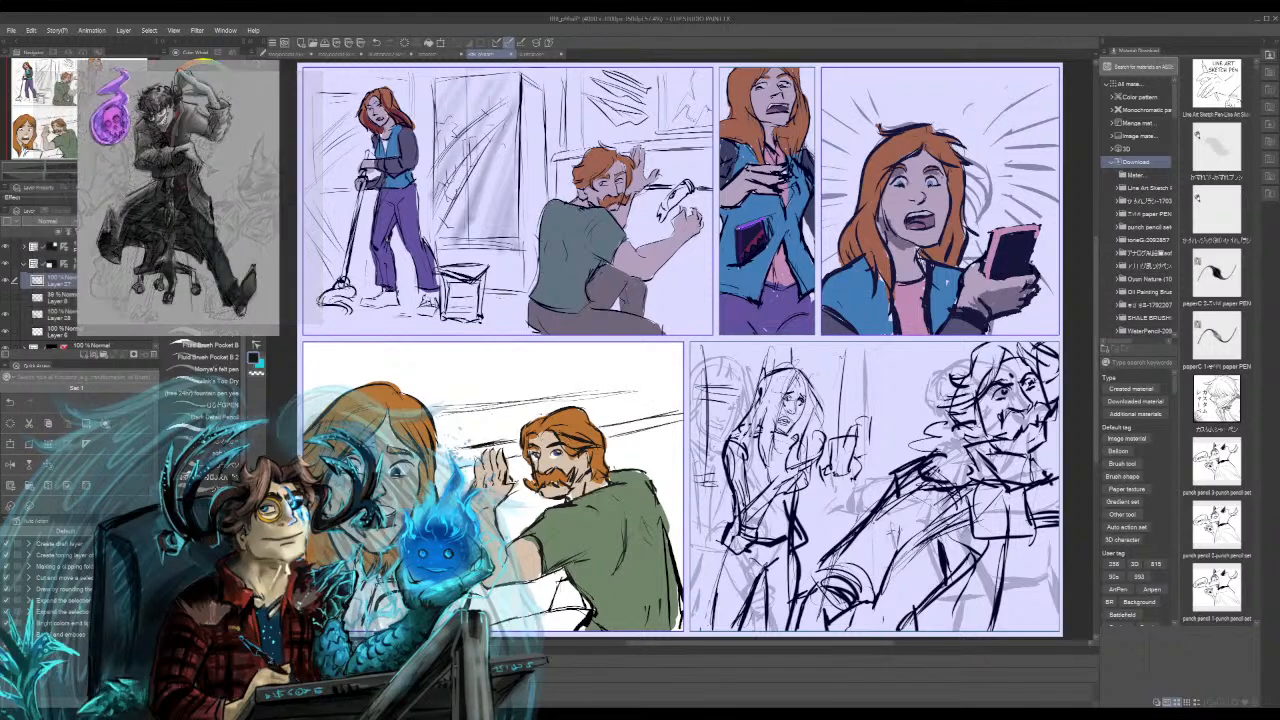
left_click_drag(468, 410, 608, 398)
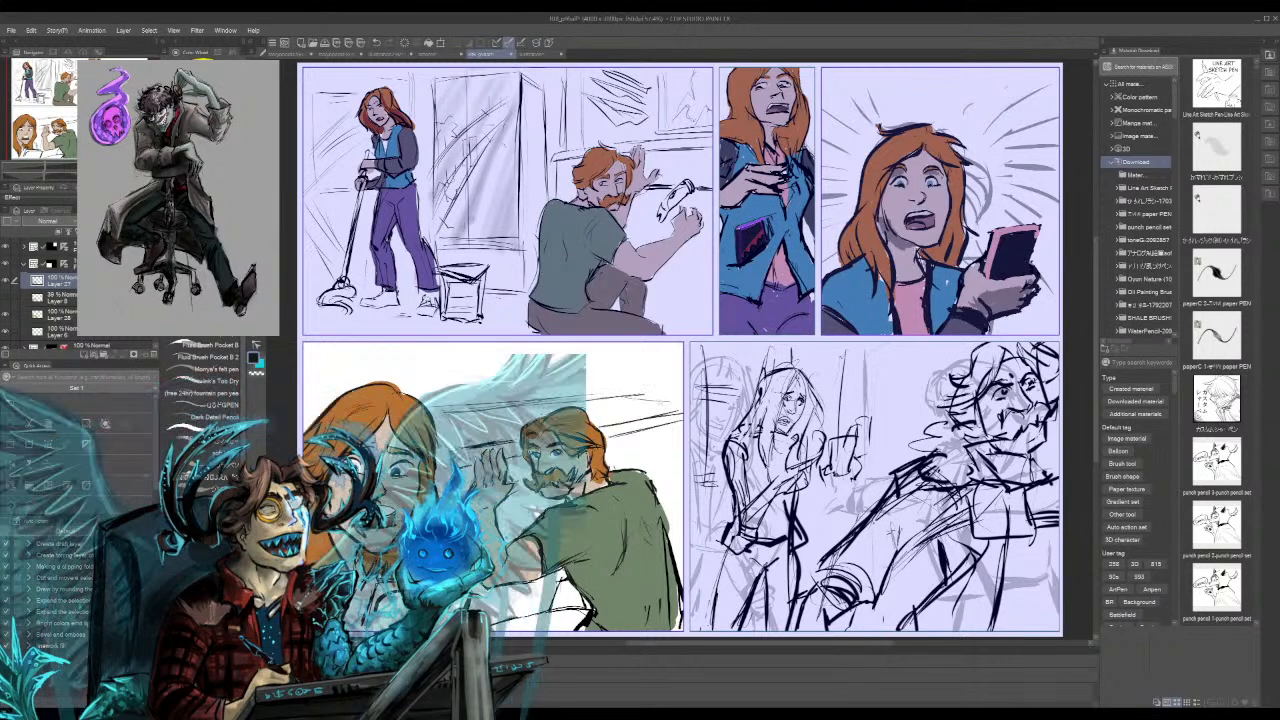
Step: Undo the latest shelf strokes and redraw the far ends of the upper shelf lines toward the panel border
left_click_drag(640, 410, 676, 404)
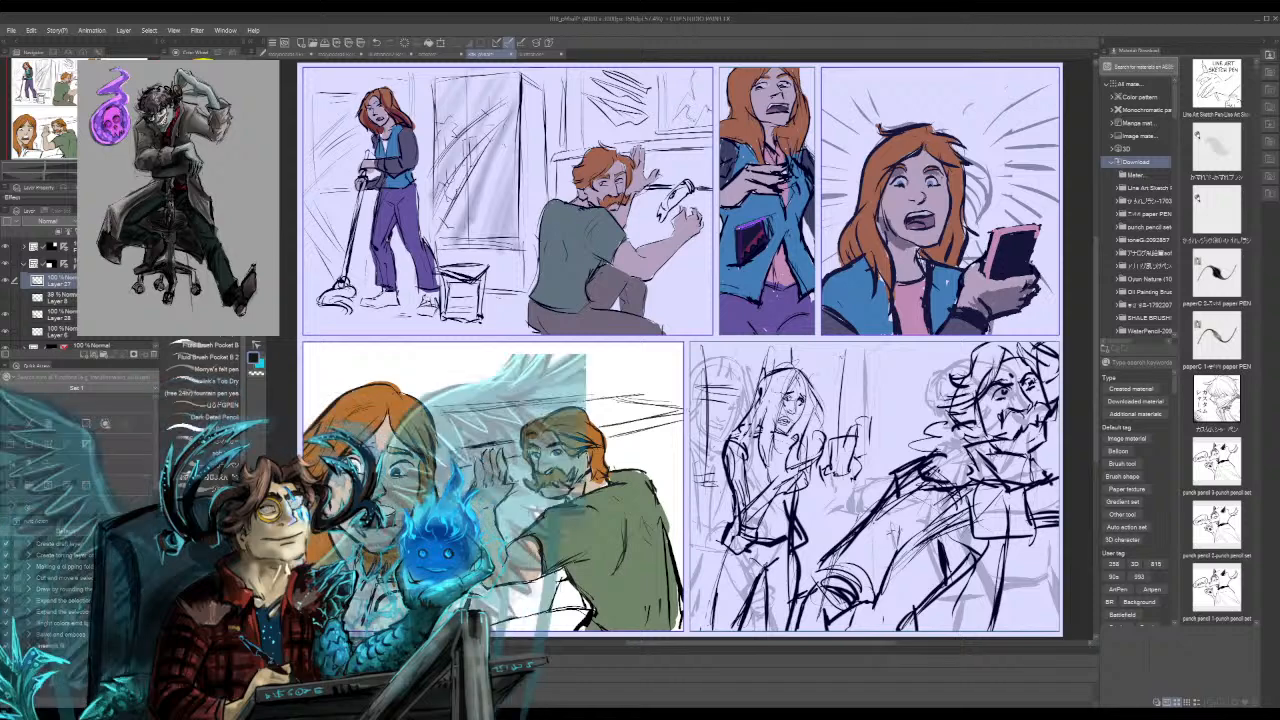
key("ctrl+z")
key("ctrl+z")
key("ctrl+z")
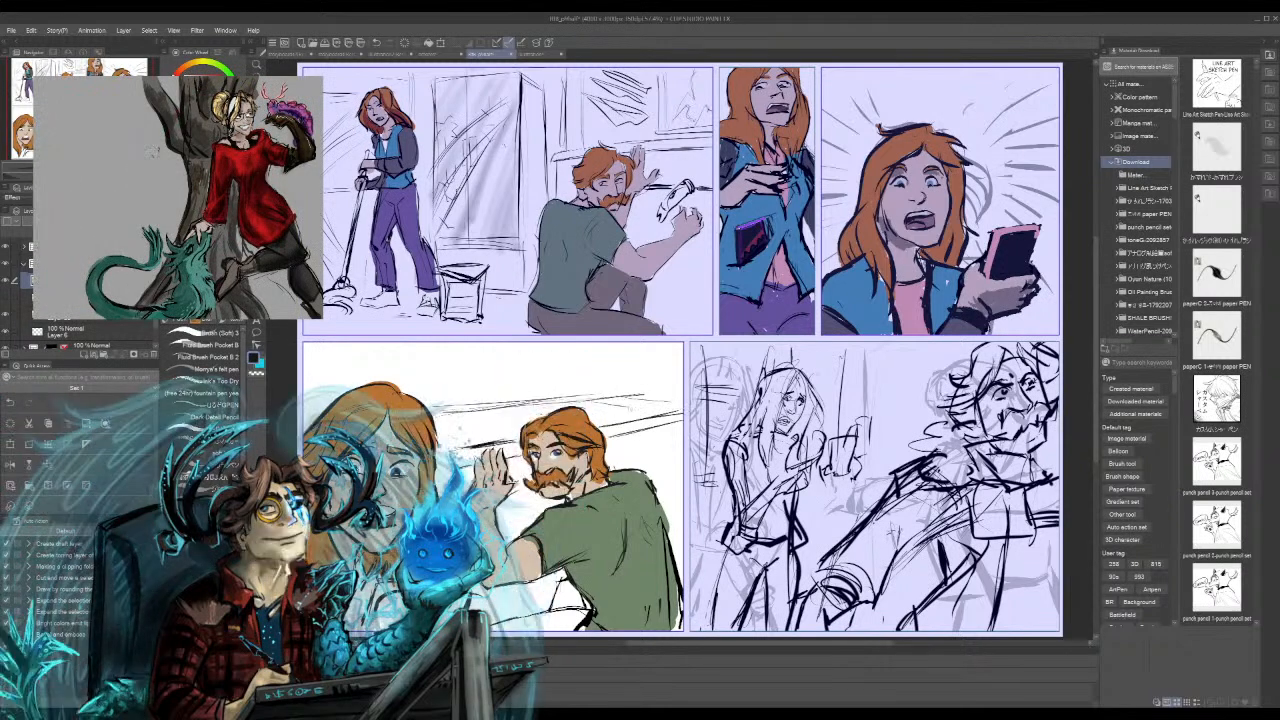
left_click_drag(640, 410, 672, 405)
left_click_drag(594, 401, 608, 398)
left_click_drag(652, 410, 672, 406)
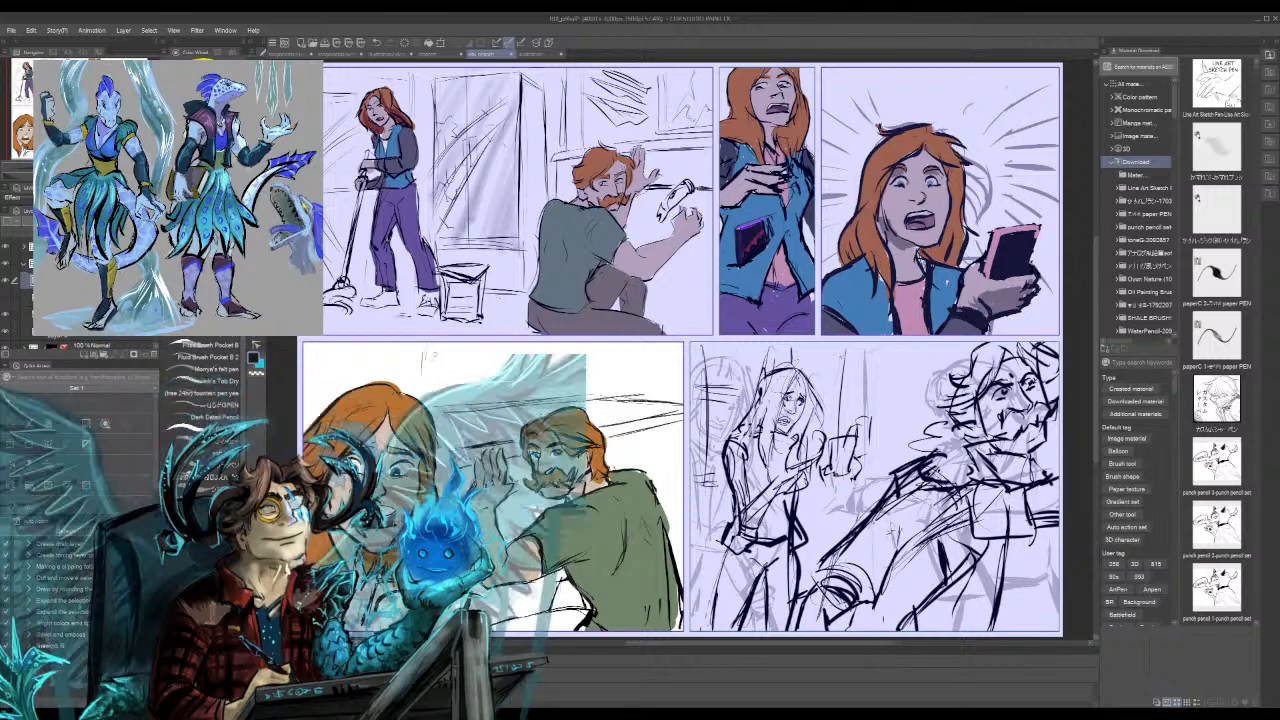
Step: Sketch the cabinet's lower edge with small marks along the panel's upper border, redoing failed strokes, and add another line above the shelf
left_click_drag(426, 368, 450, 344)
key("ctrl+z")
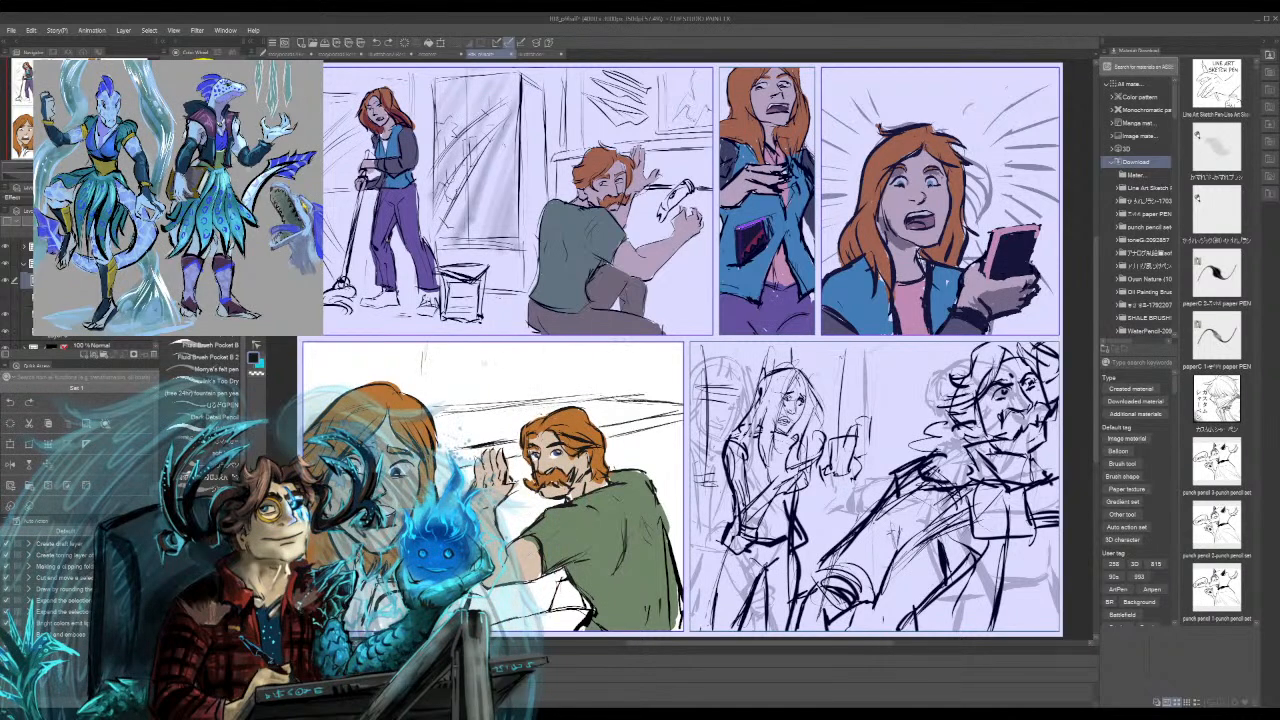
mouse_move(414, 364)
left_mouse_down()
mouse_move(486, 348)
mouse_move(542, 353)
mouse_move(446, 362)
mouse_move(602, 357)
left_mouse_up()
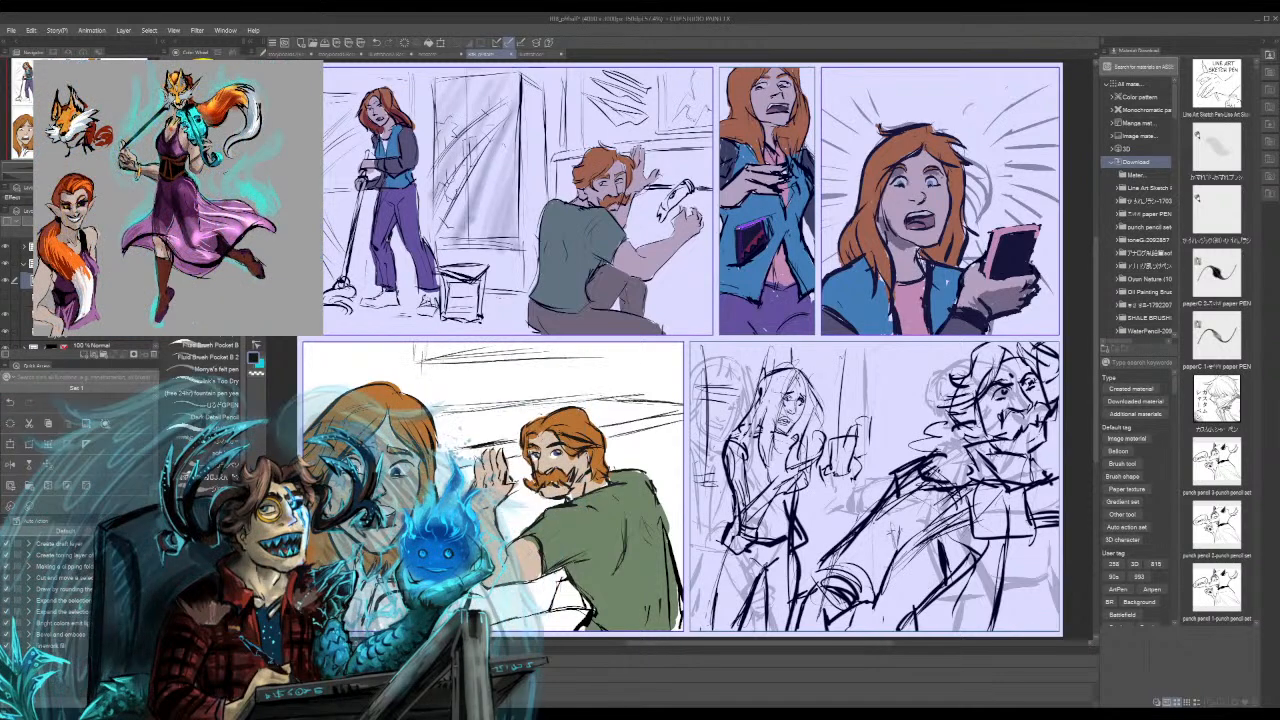
key("ctrl+z")
left_click_drag(426, 366, 626, 348)
mouse_move(530, 356)
left_mouse_down()
mouse_move(638, 346)
mouse_move(432, 370)
left_mouse_up()
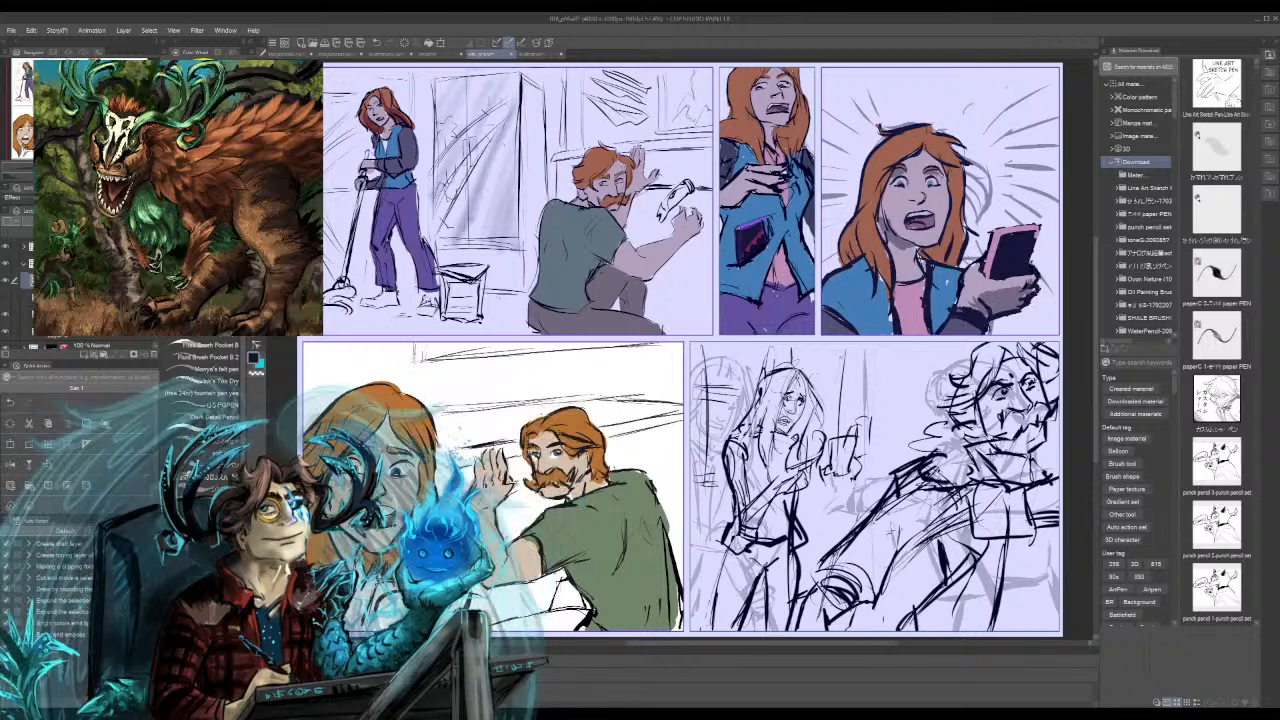
left_click_drag(380, 347, 414, 356)
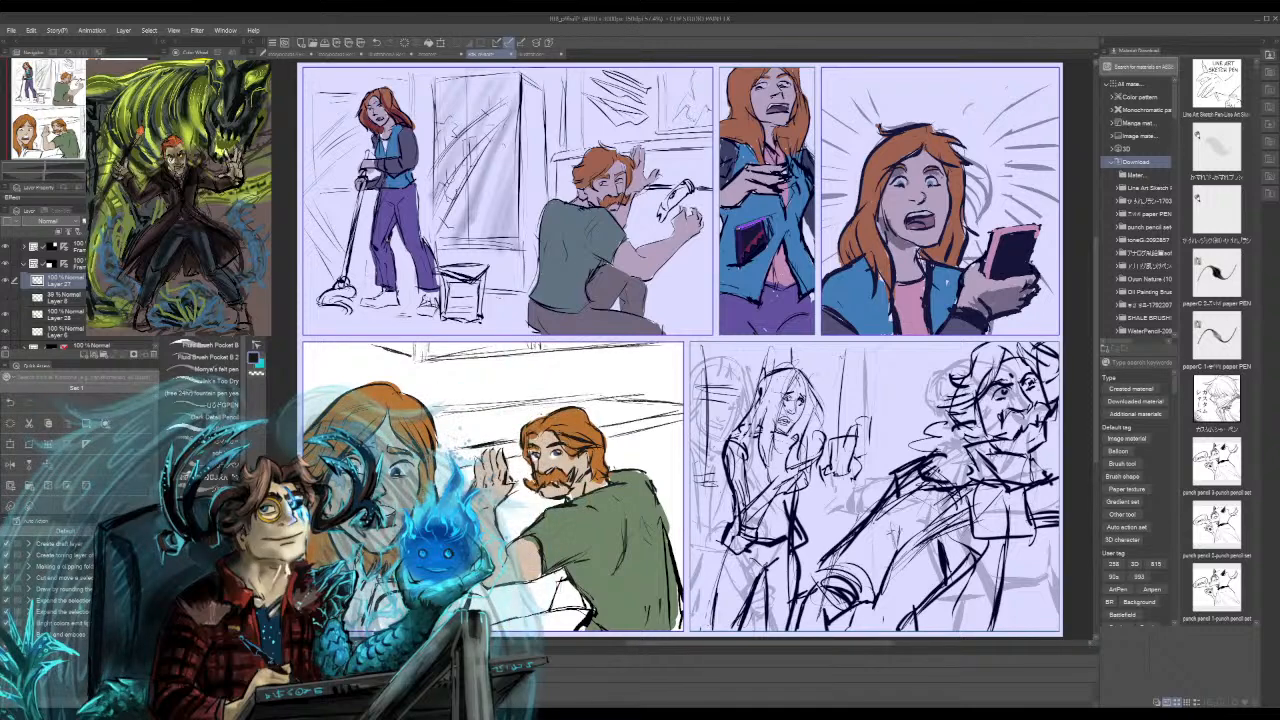
left_click_drag(543, 343, 545, 351)
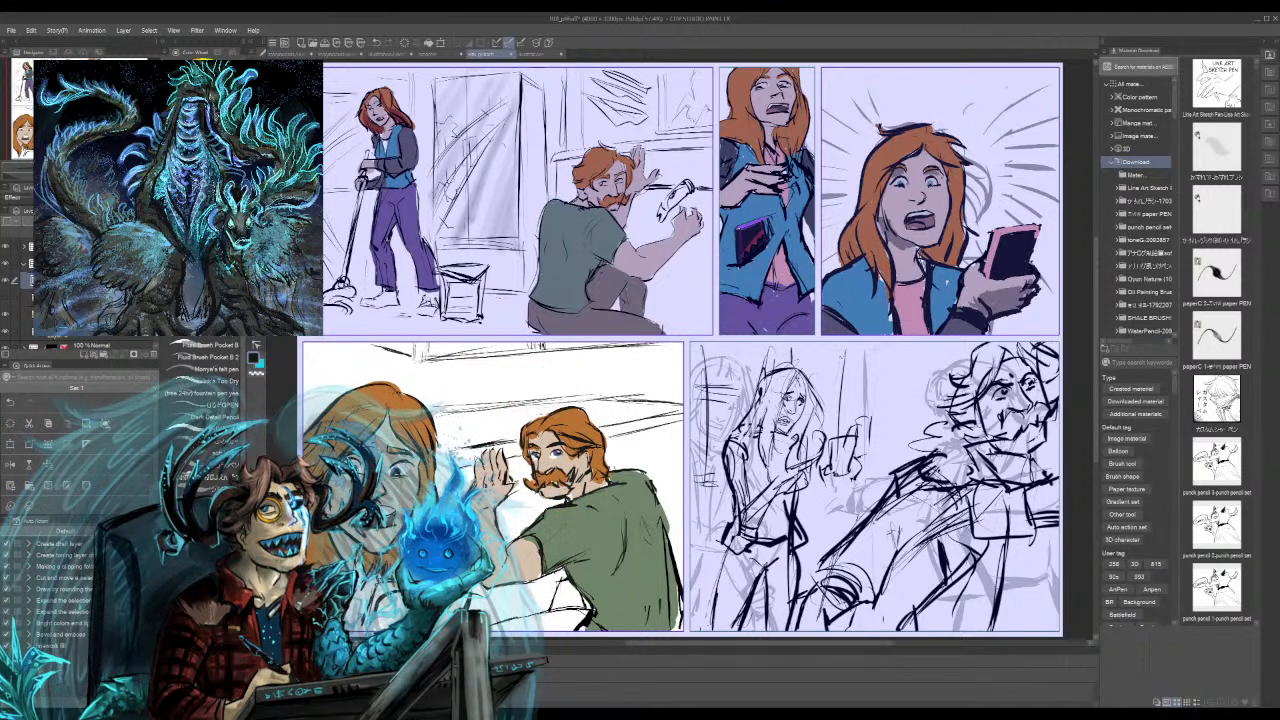
left_click_drag(418, 403, 610, 387)
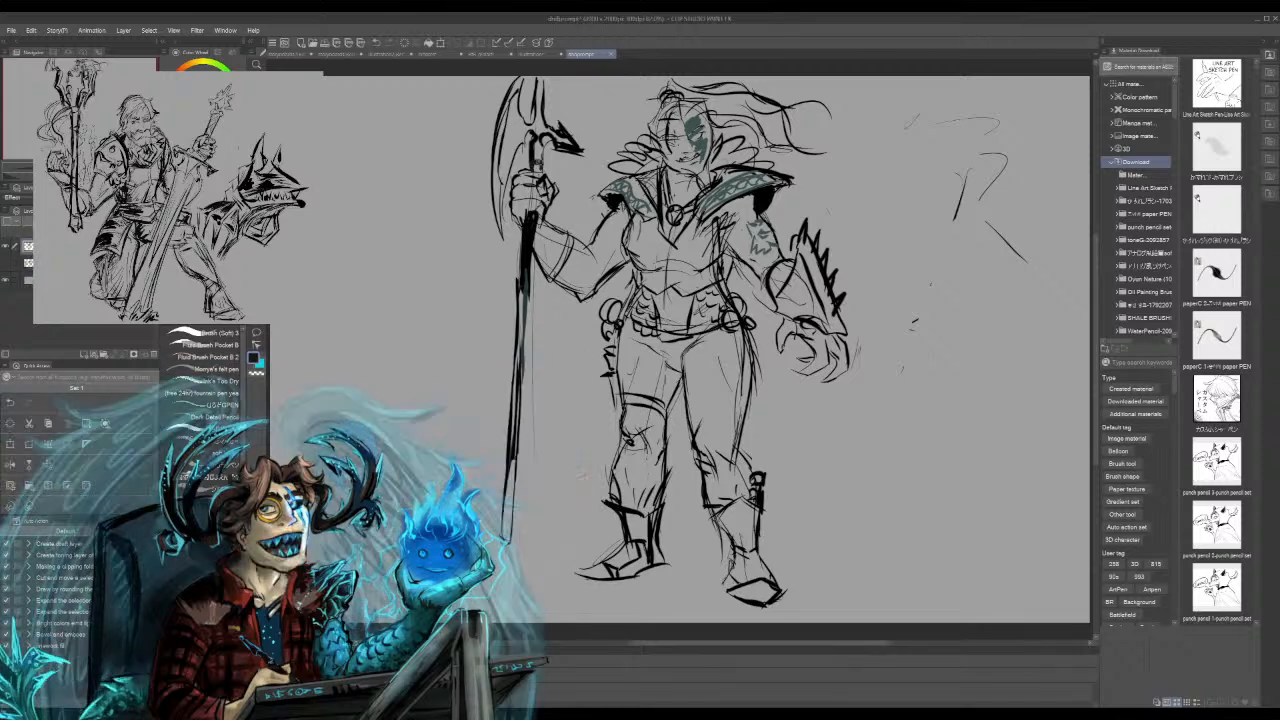
Step: Switch to the armoured spear-bearer sketch, try a stroke on the spear shaft, undo it, and toggle the visibility of Layer 2 and Layer 1
left_click_drag(526, 246, 516, 286)
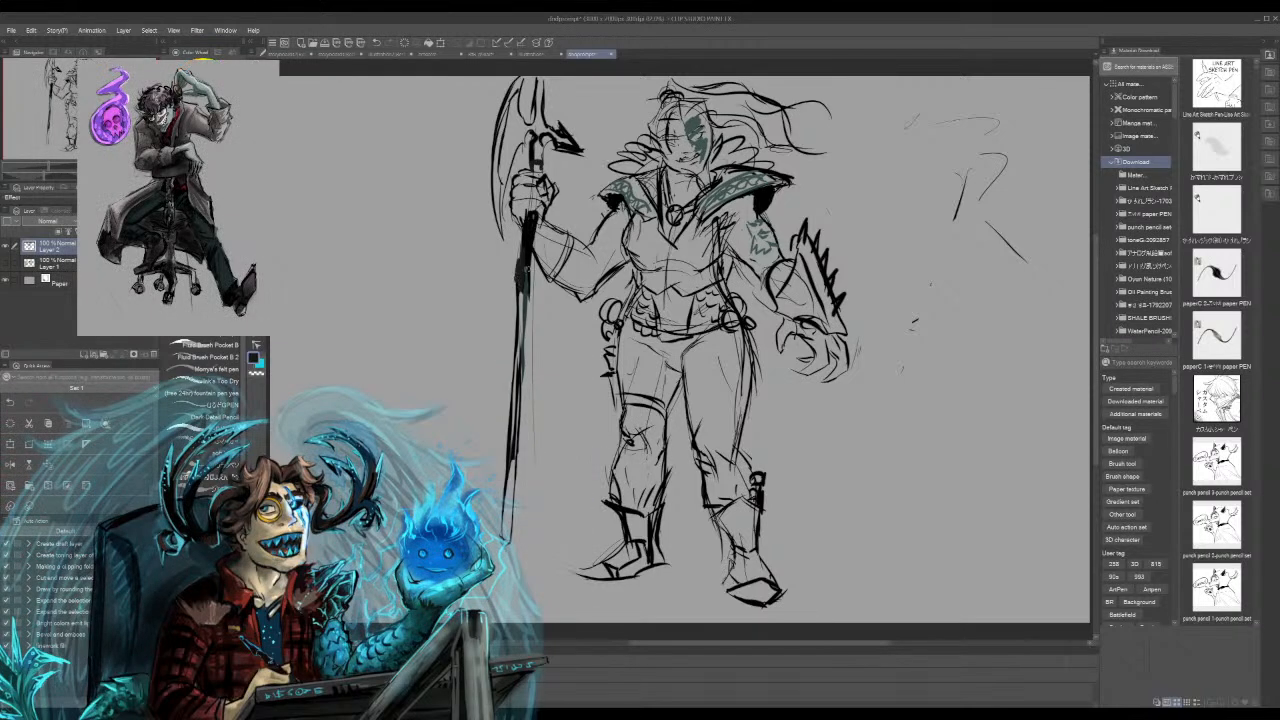
key("ctrl+z")
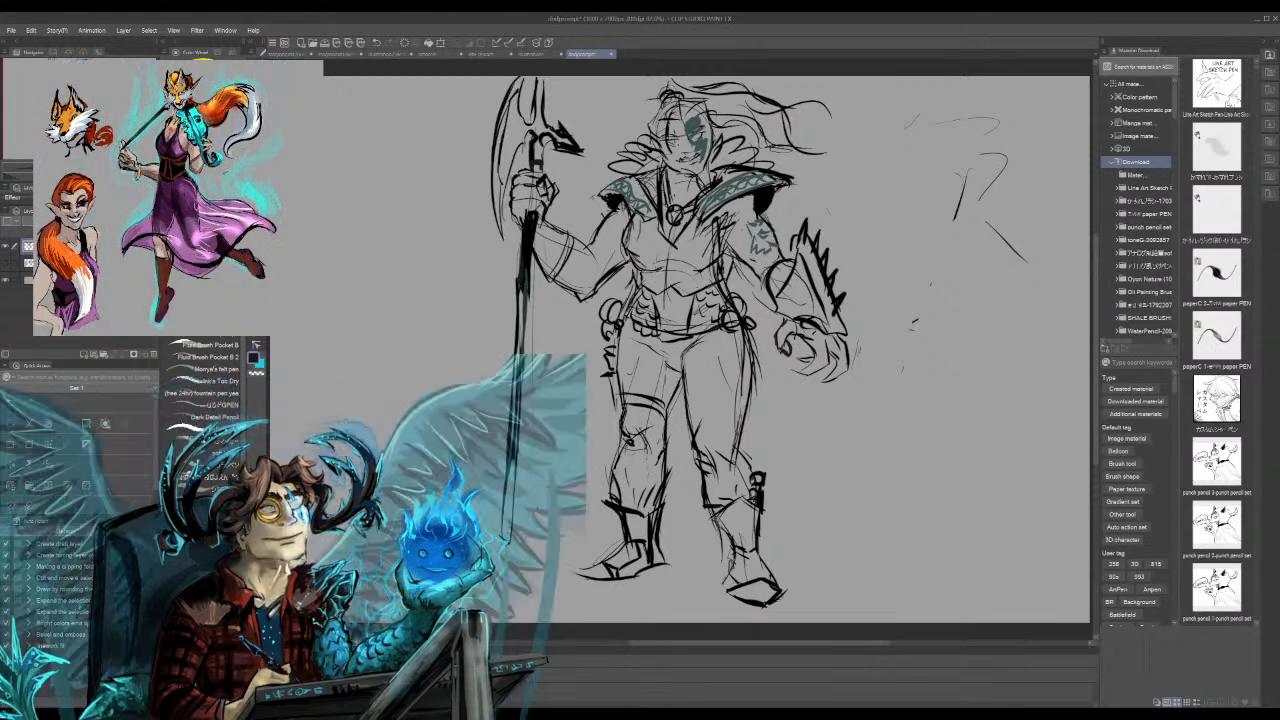
left_click(6, 246)
left_click(6, 262)
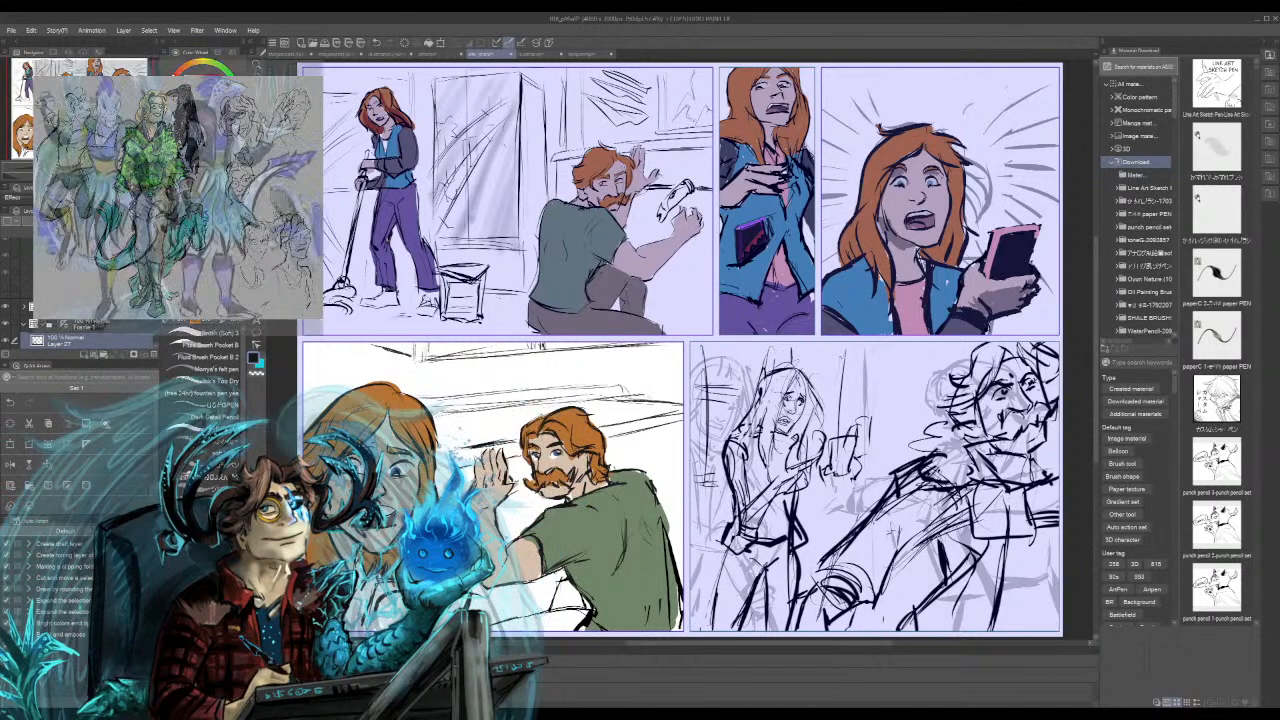
Step: Return to the comic page and extend the shelf lines behind the mustached man with a corner and a receding edge on Layer 27
mouse_move(584, 415)
left_mouse_down()
mouse_move(590, 428)
mouse_move(530, 423)
left_mouse_up()
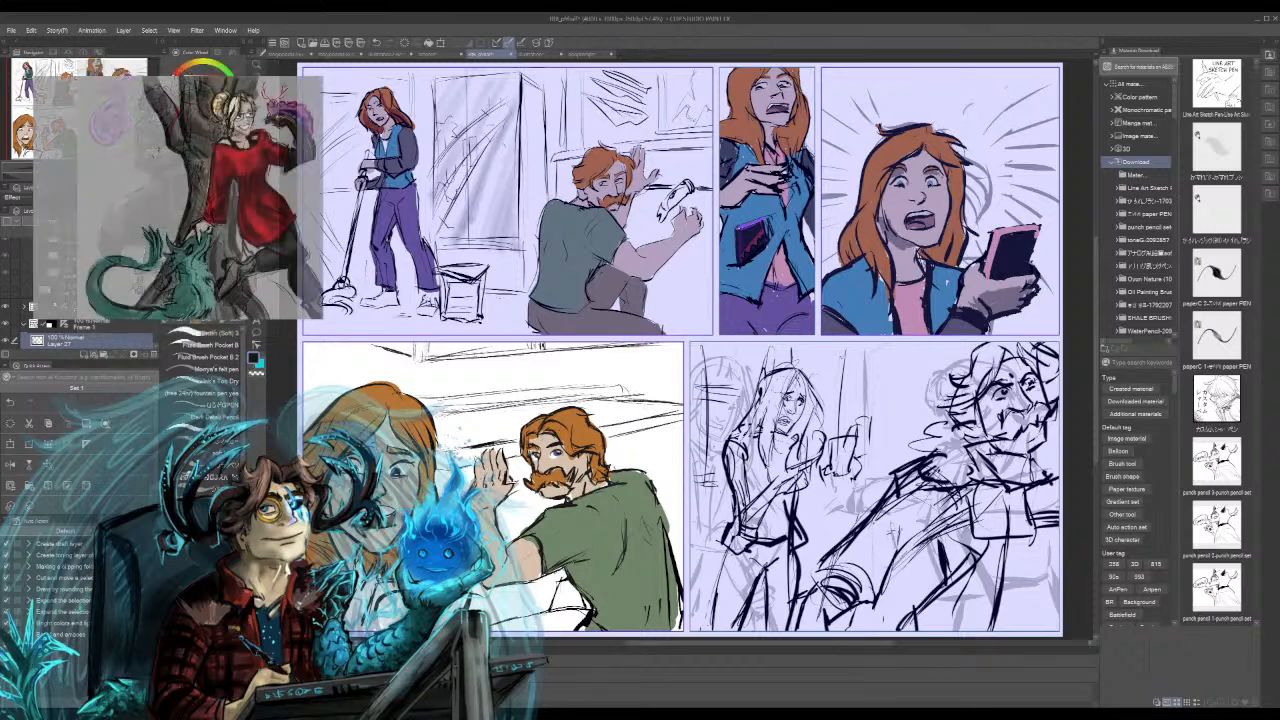
mouse_move(604, 398)
left_mouse_down()
mouse_move(630, 390)
mouse_move(600, 384)
left_mouse_up()
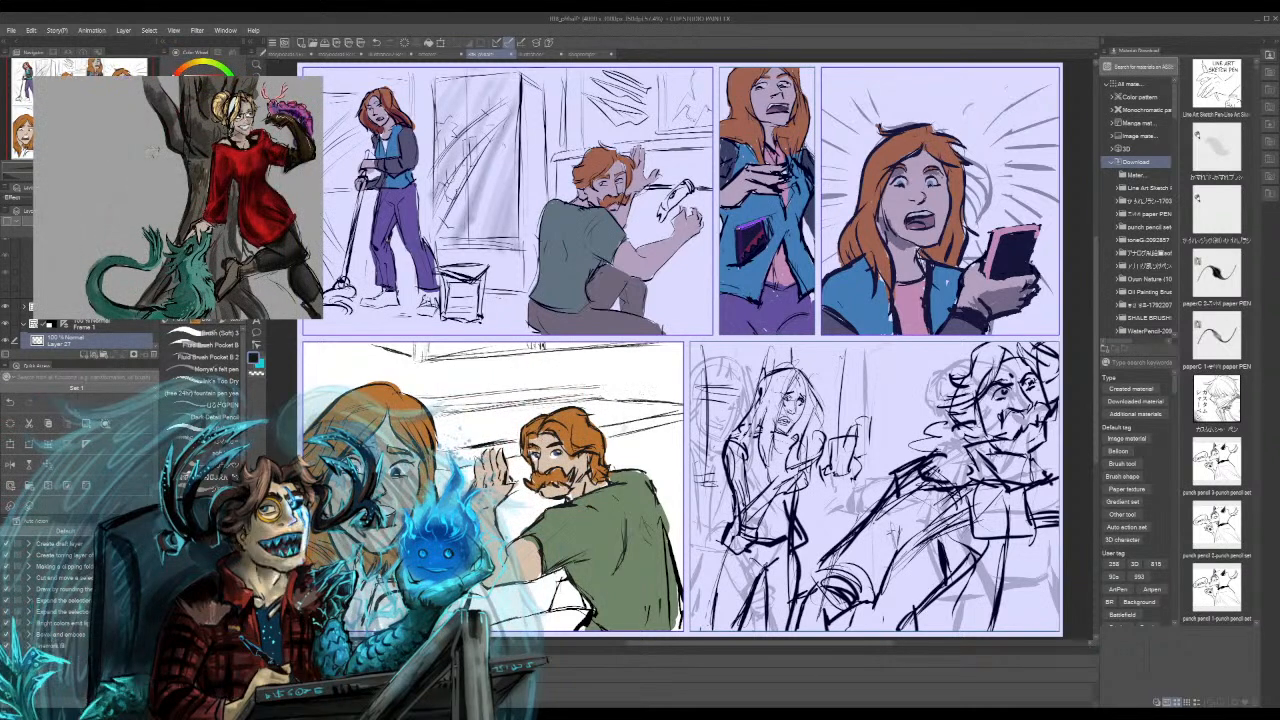
left_click_drag(604, 387, 678, 390)
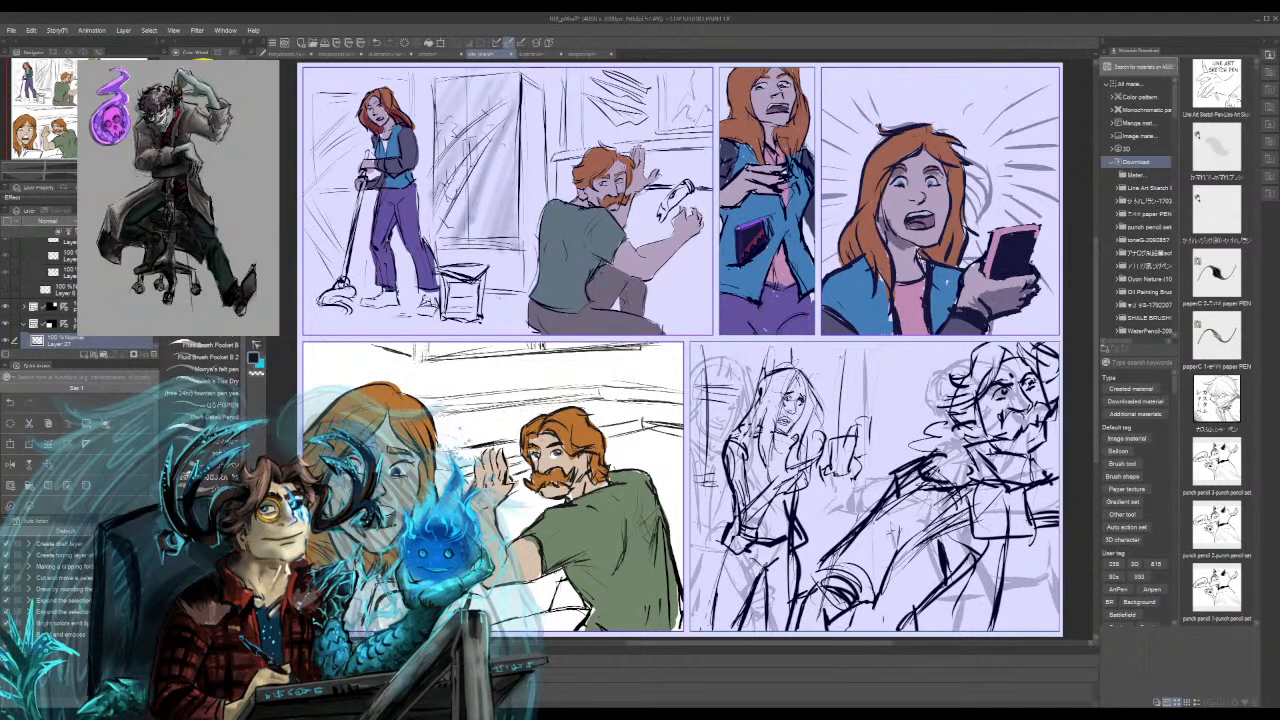
Step: Touch up the colour of the mustached man's upper arm on Layer 28, and sample the dark line colour from his hair
scroll(87, 294, "down", 3)
left_click(58, 312)
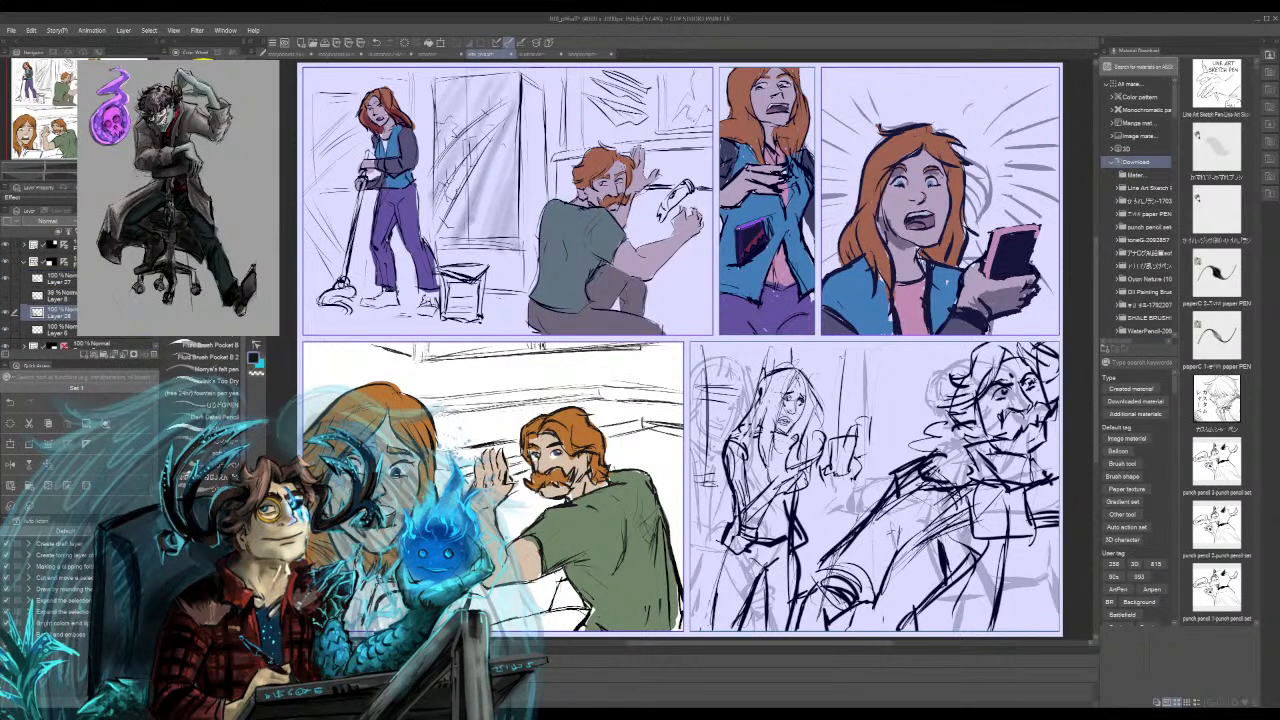
left_click_drag(528, 539, 535, 547)
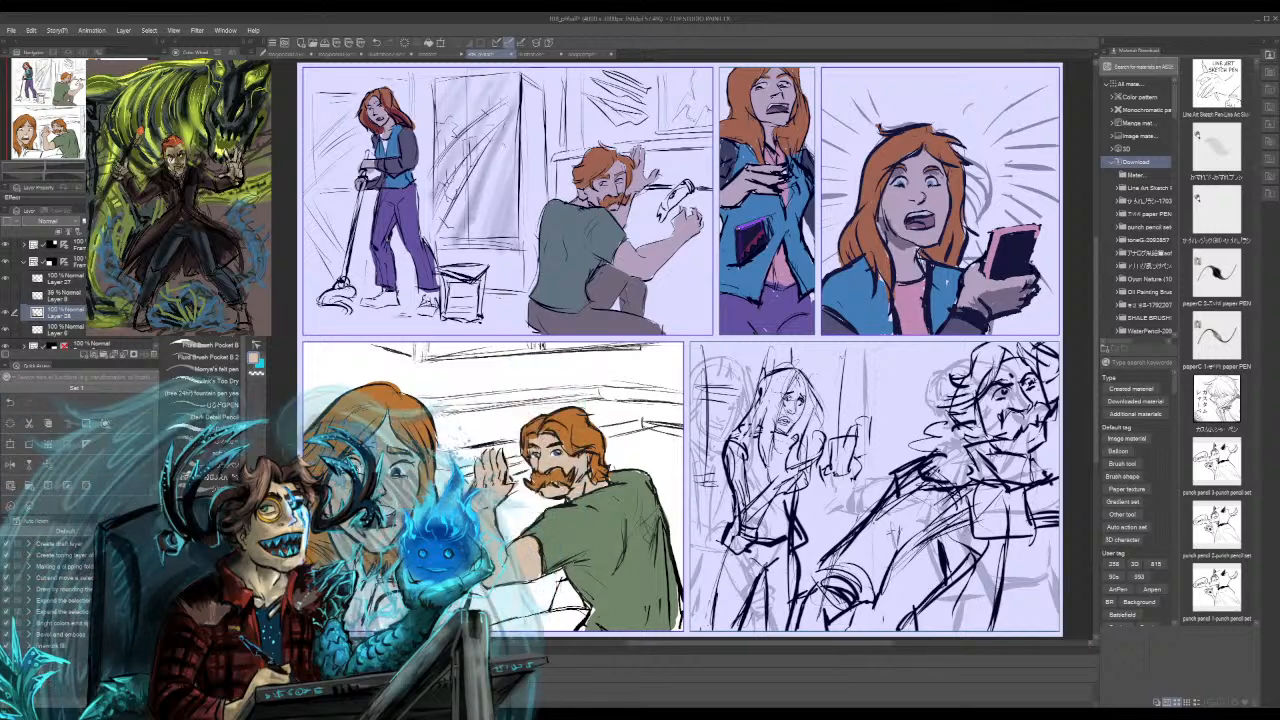
left_click(62, 279)
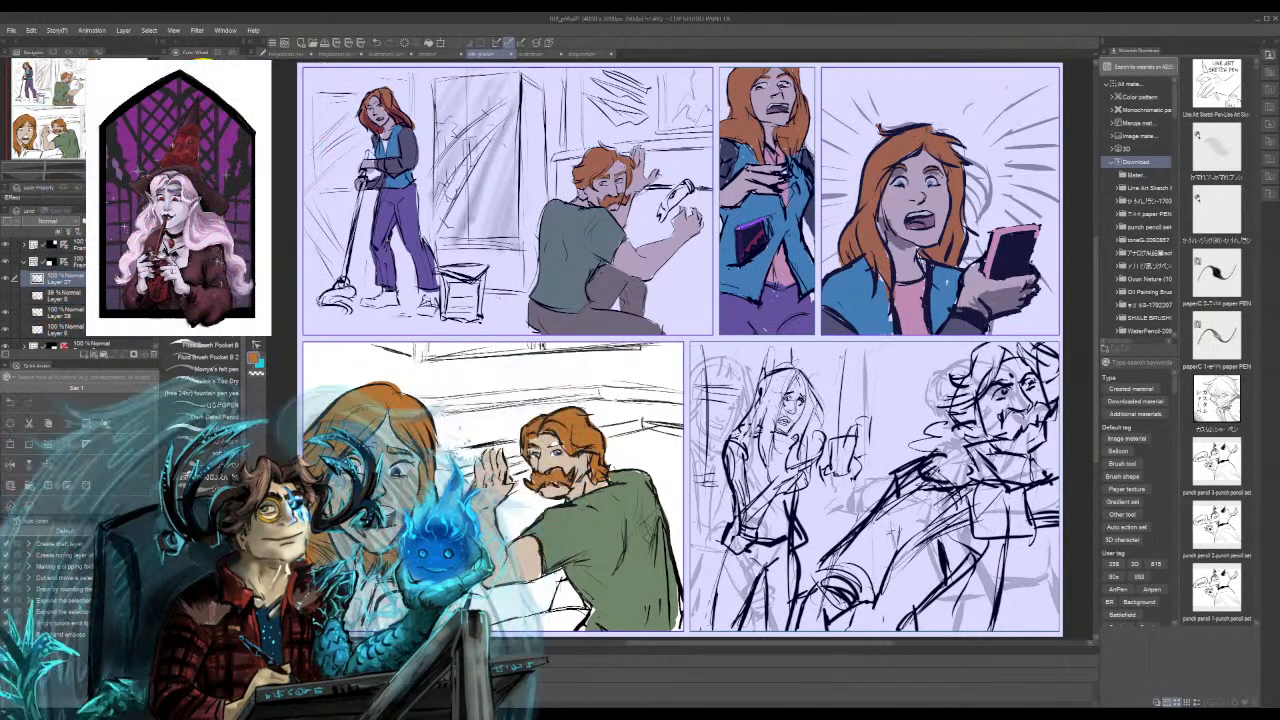
left_click(62, 312)
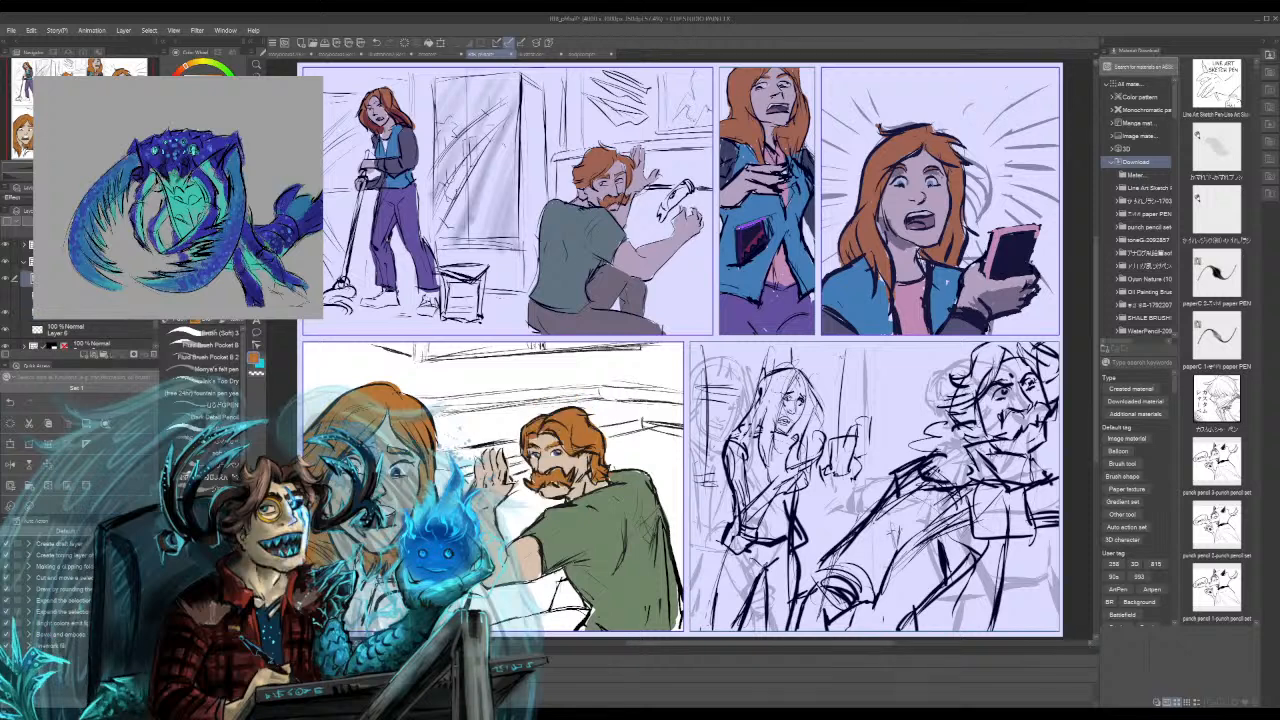
left_click(551, 422, "alt")
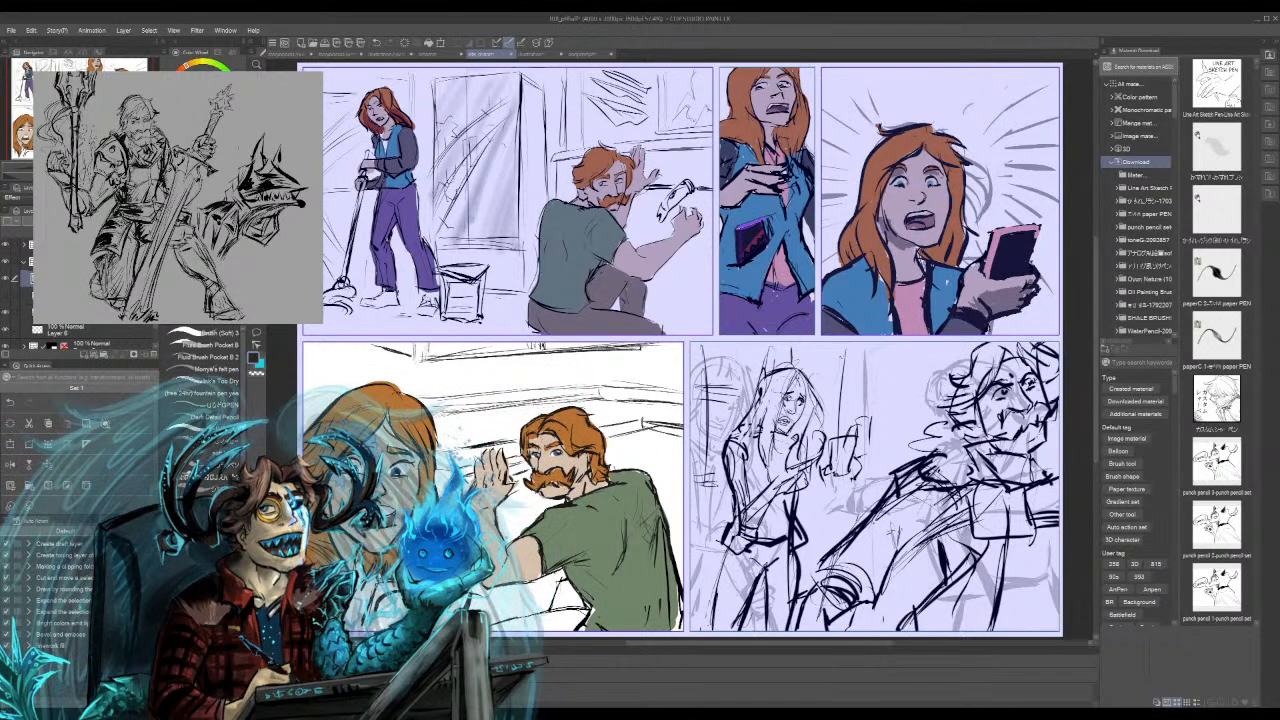
Step: Collapse the mustached man's frame folder and select Layer 30 in the frame folder of the panel with the phone-holding woman
left_click(24, 261)
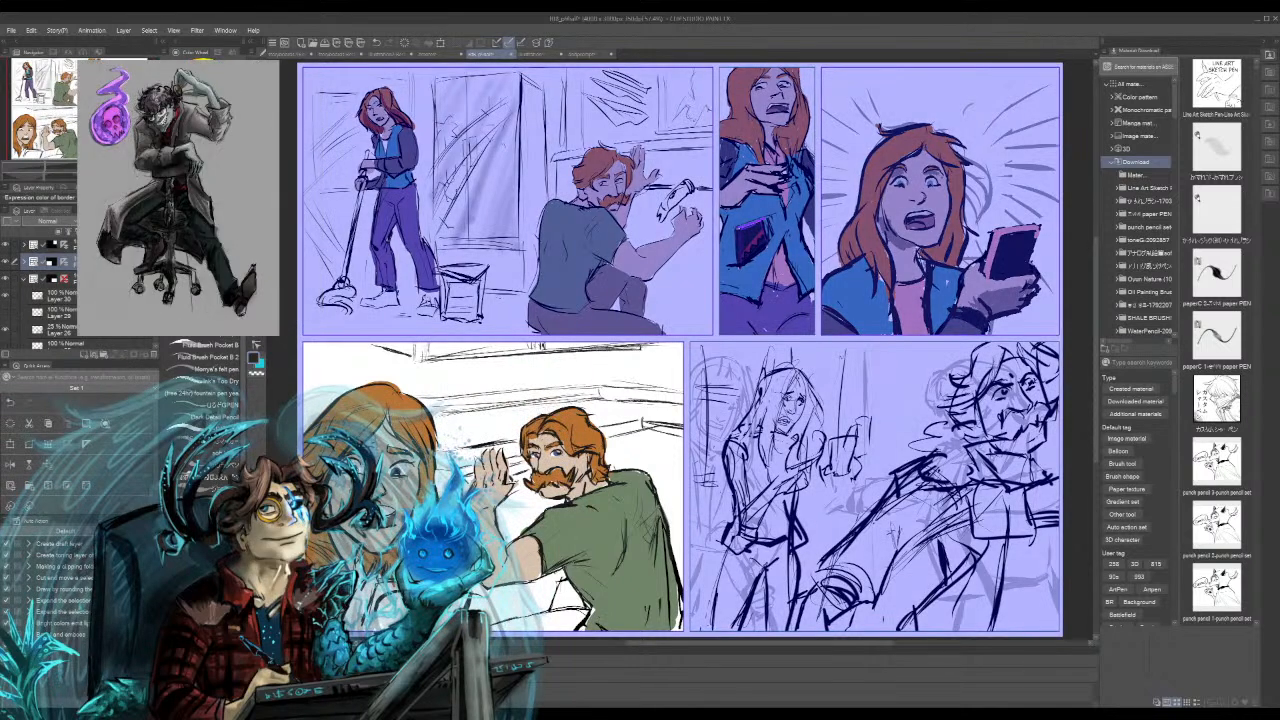
left_click(50, 278)
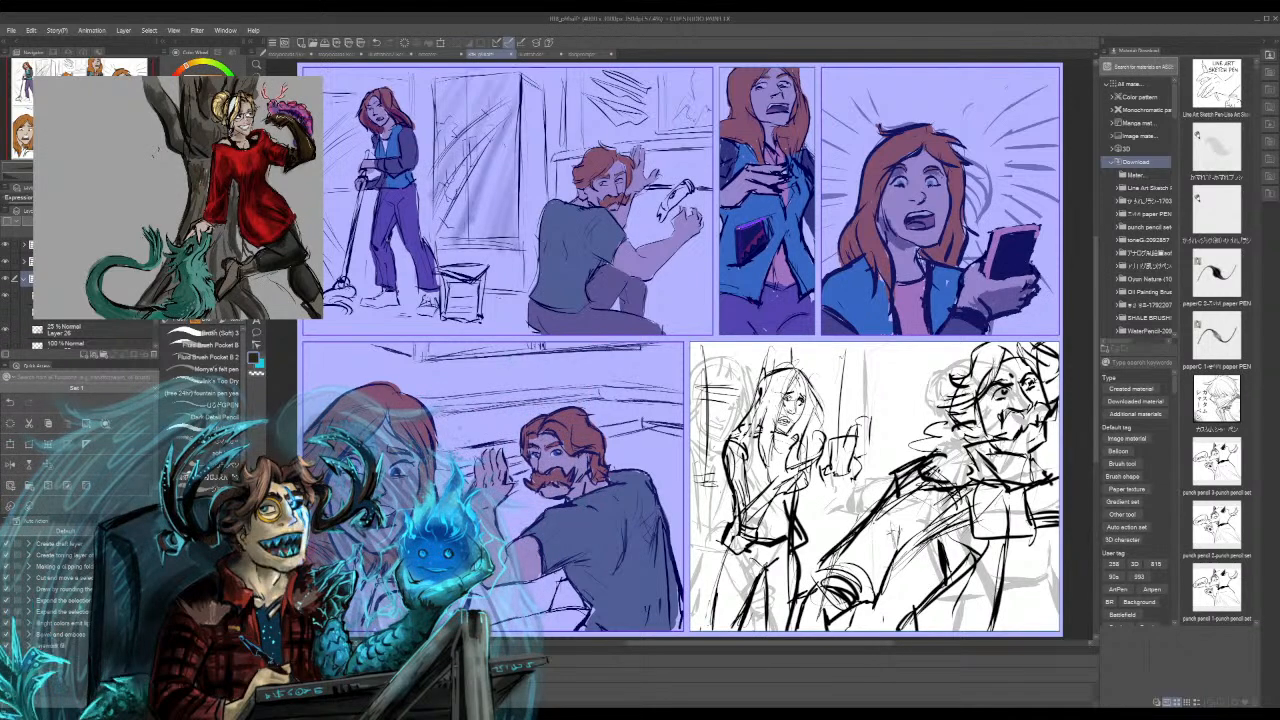
left_click(80, 295)
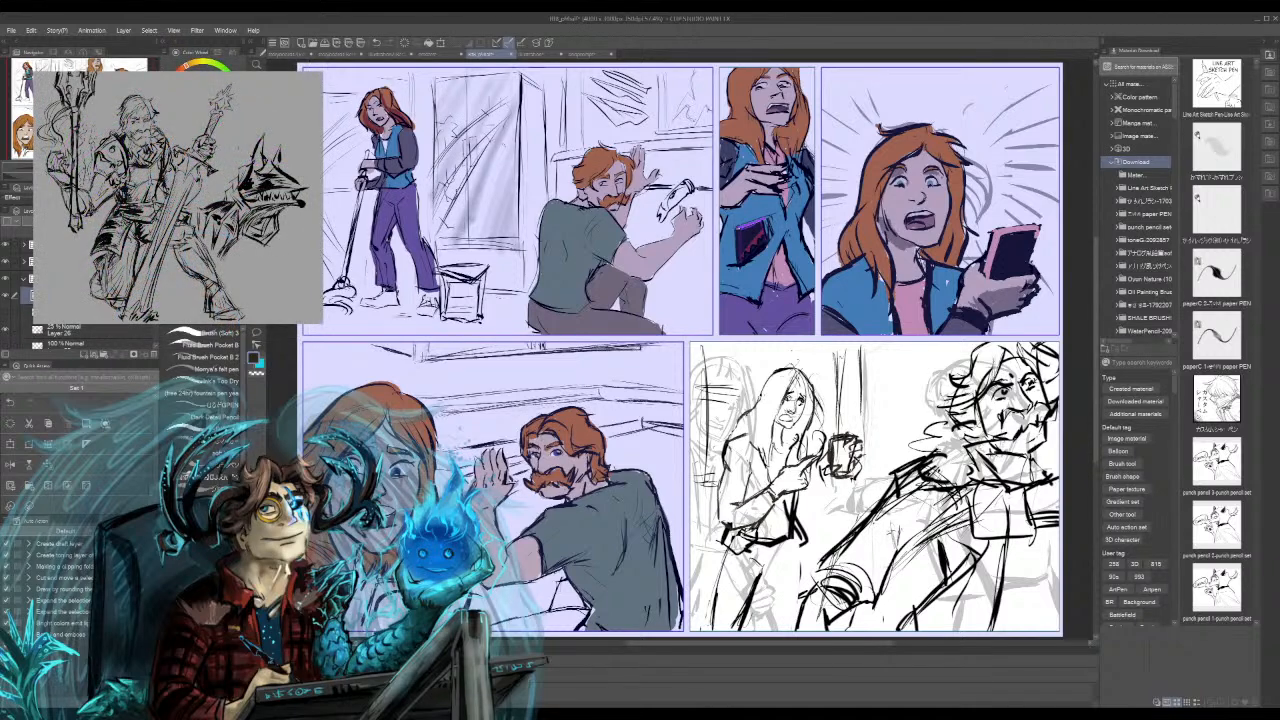
Step: Draw vertical background lines above and below the phone the woman is holding
left_click_drag(835, 483, 835, 539)
left_click_drag(834, 484, 836, 543)
left_click_drag(836, 345, 835, 415)
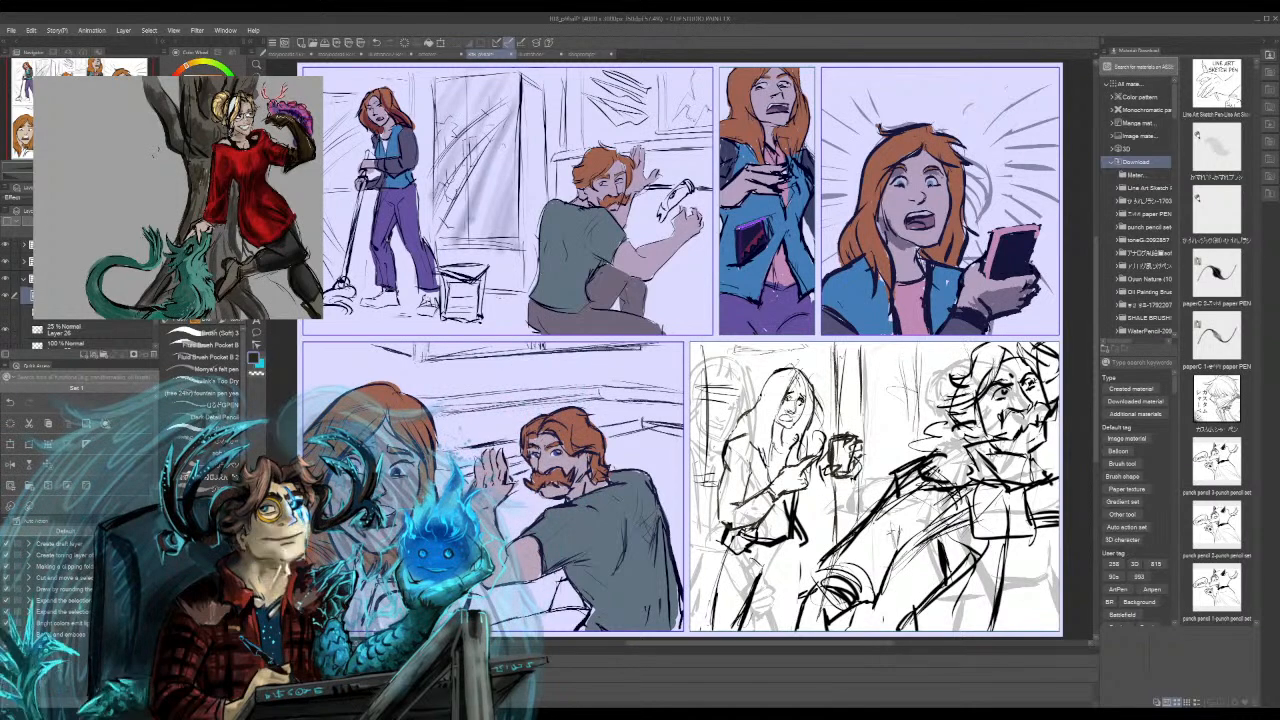
Step: Draw vertical background lines in the space between the woman's phone and the foreground man's hair
left_click_drag(917, 343, 917, 415)
left_click_drag(918, 367, 918, 443)
mouse_move(930, 341)
left_mouse_down()
mouse_move(930, 377)
mouse_move(876, 412)
mouse_move(926, 436)
left_mouse_up()
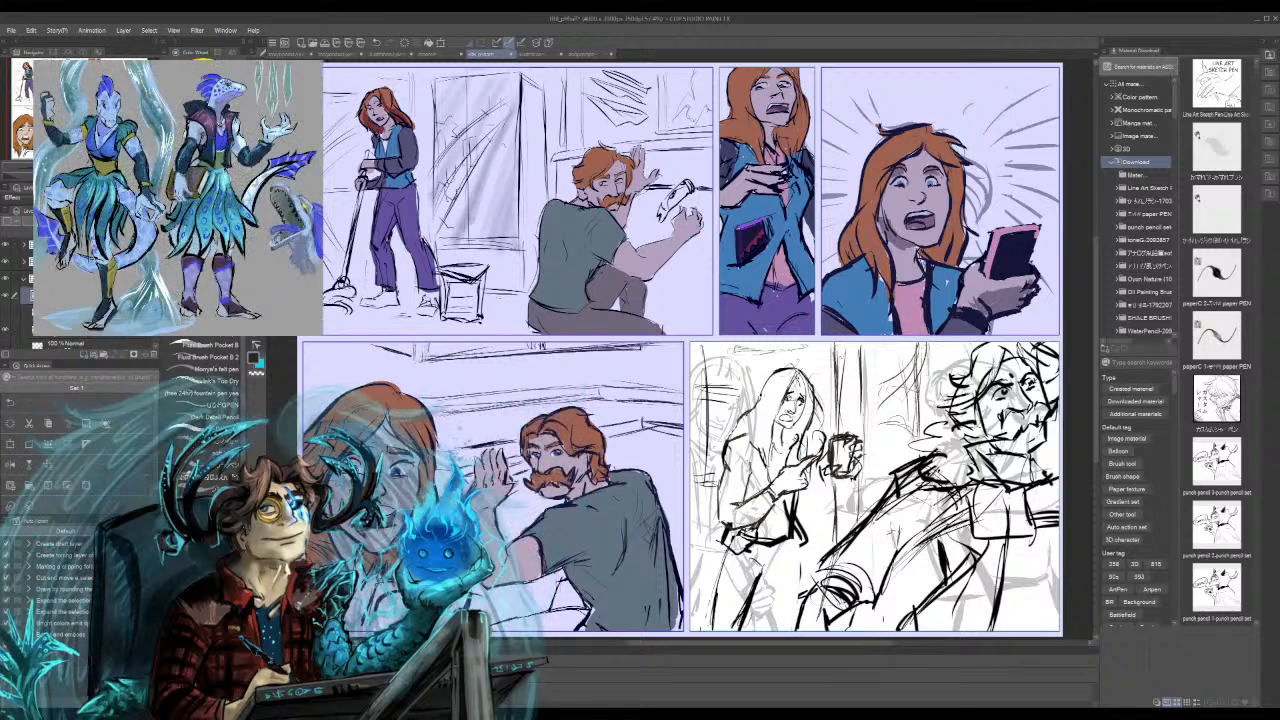
left_click_drag(929, 352, 930, 430)
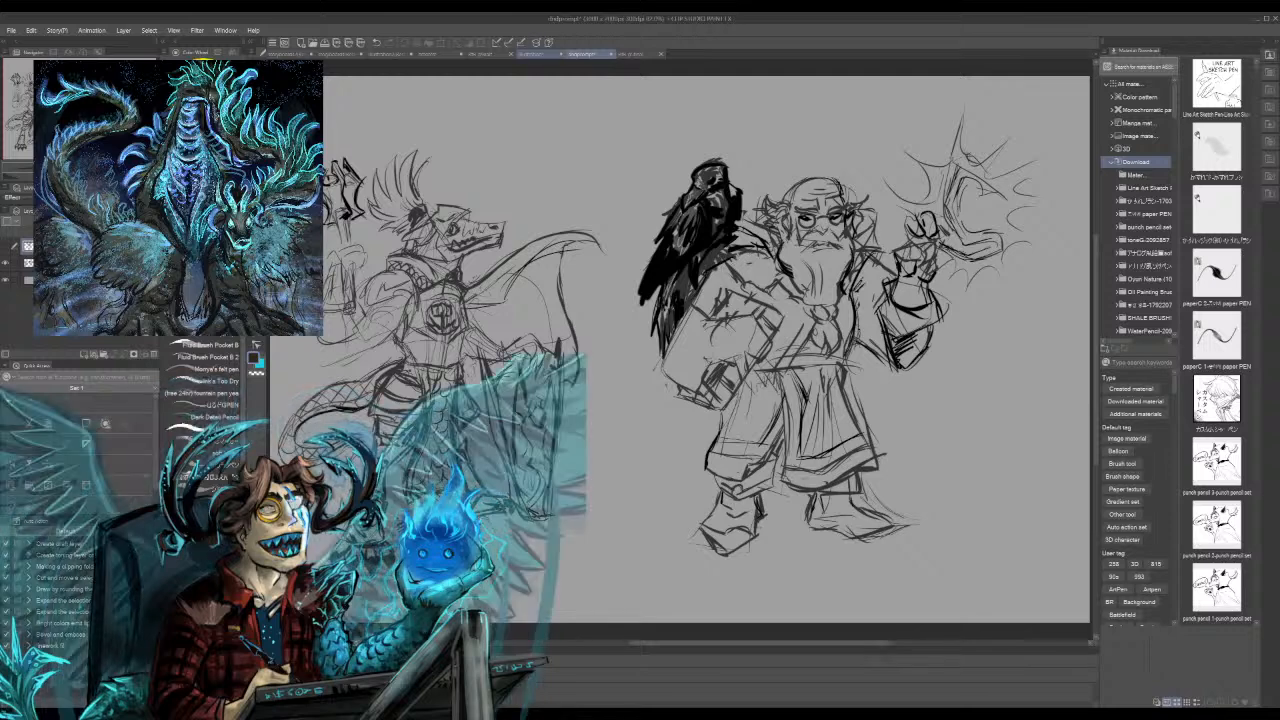
Step: Return to the comic page and refine the phone-holding woman's hair strands and upper-arm lines
left_click(488, 54)
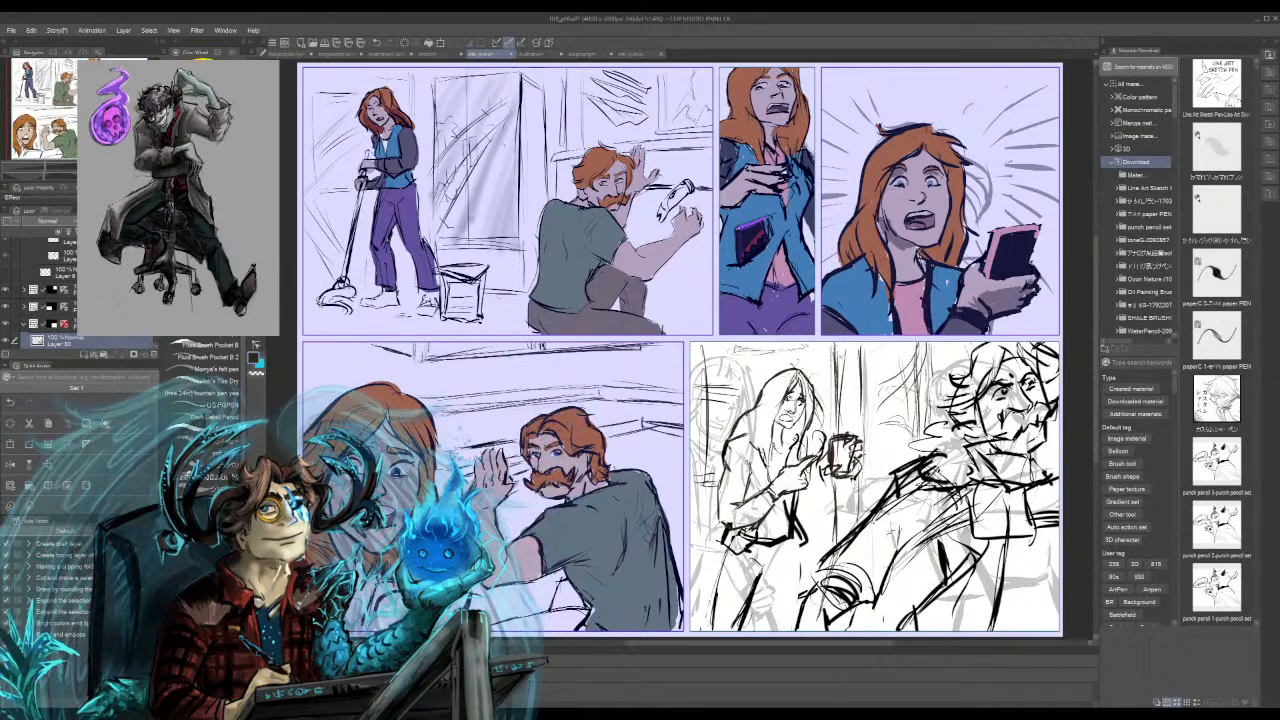
left_click_drag(818, 402, 798, 454)
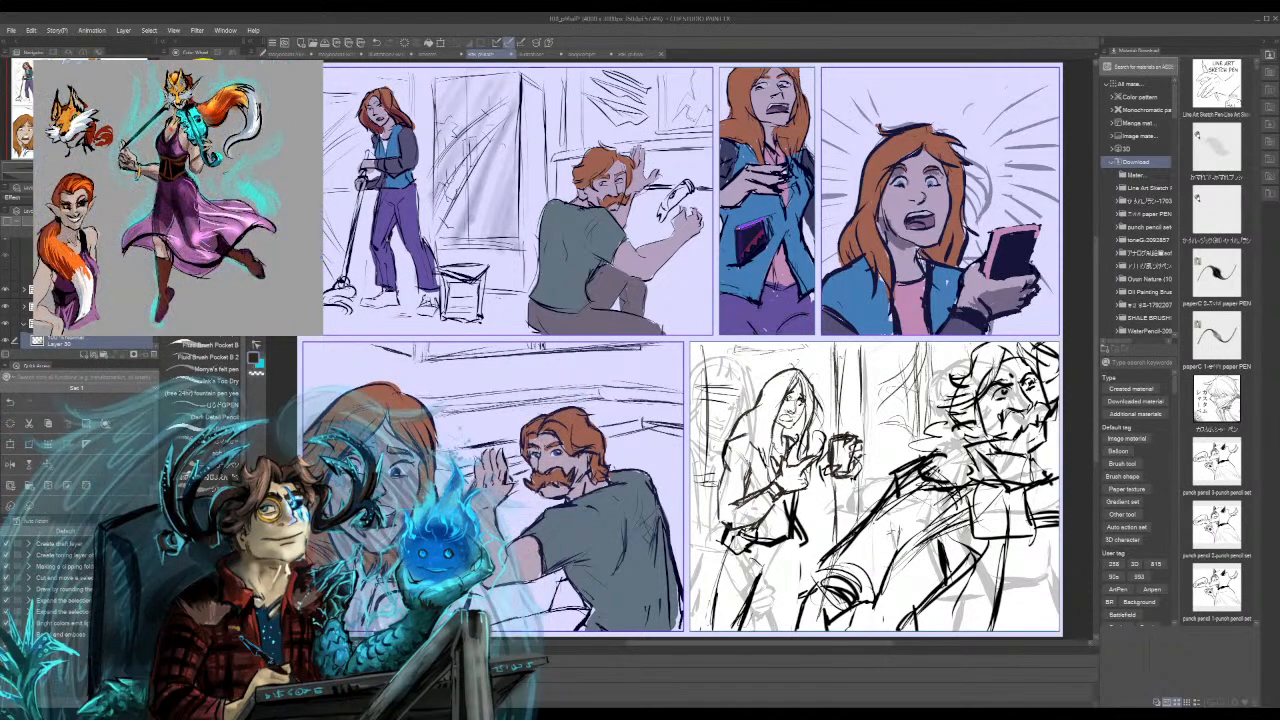
mouse_move(772, 444)
left_mouse_down()
mouse_move(758, 462)
mouse_move(749, 452)
left_mouse_up()
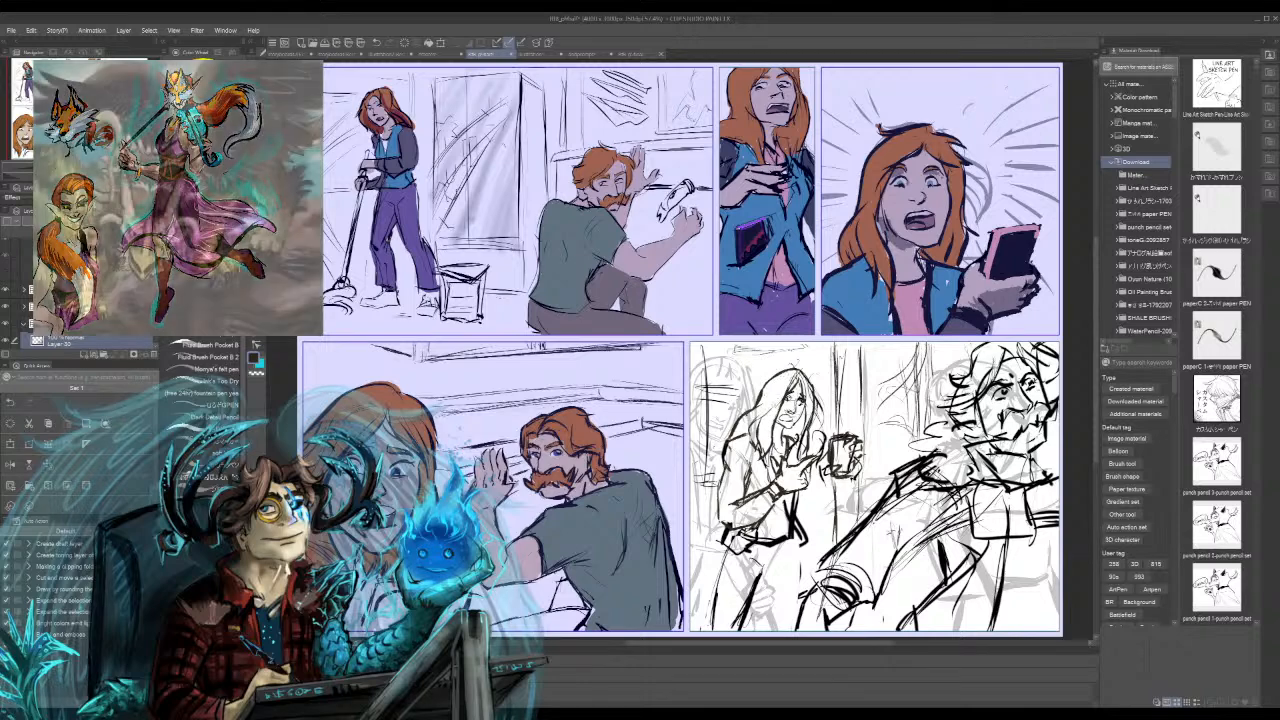
left_click_drag(770, 402, 755, 420)
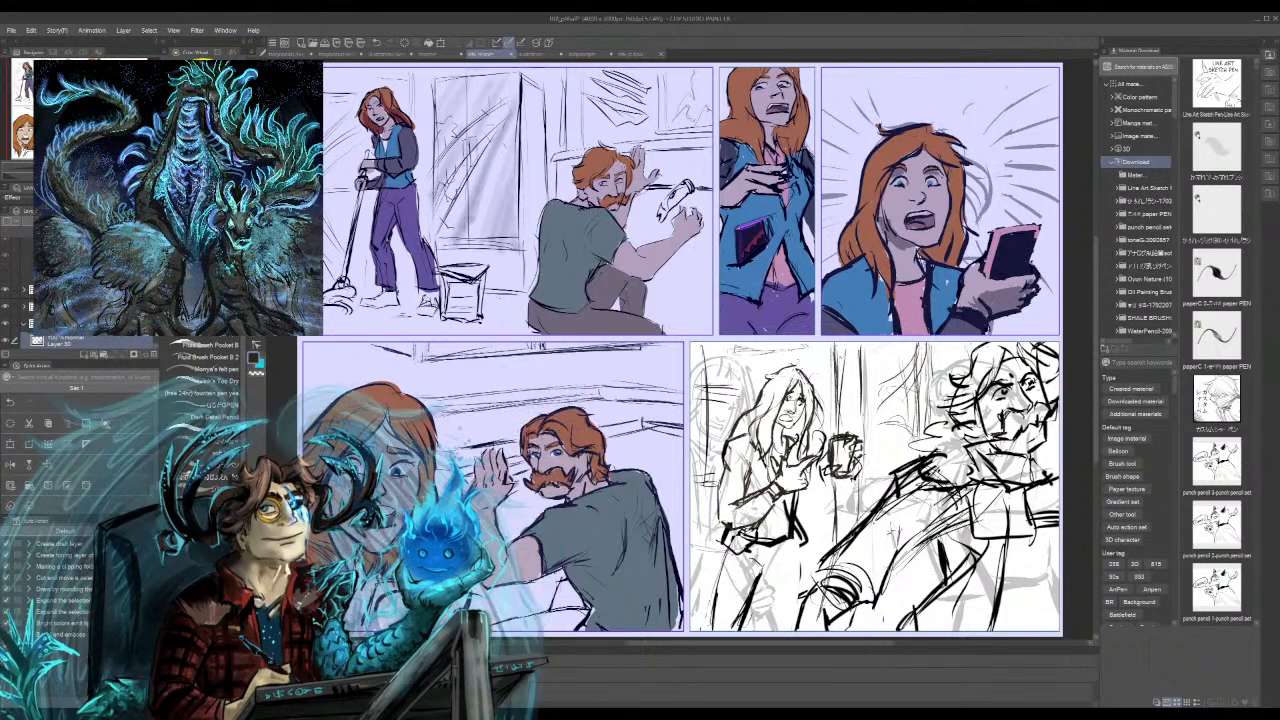
Step: Ink the foreground man's bent knee and lower leg, and add fold lines across his lap
mouse_move(800, 594)
left_mouse_down()
mouse_move(777, 631)
mouse_move(810, 621)
mouse_move(810, 632)
left_mouse_up()
left_click_drag(820, 615, 815, 631)
mouse_move(820, 586)
left_mouse_down()
mouse_move(794, 601)
mouse_move(862, 568)
mouse_move(868, 590)
mouse_move(821, 573)
left_mouse_up()
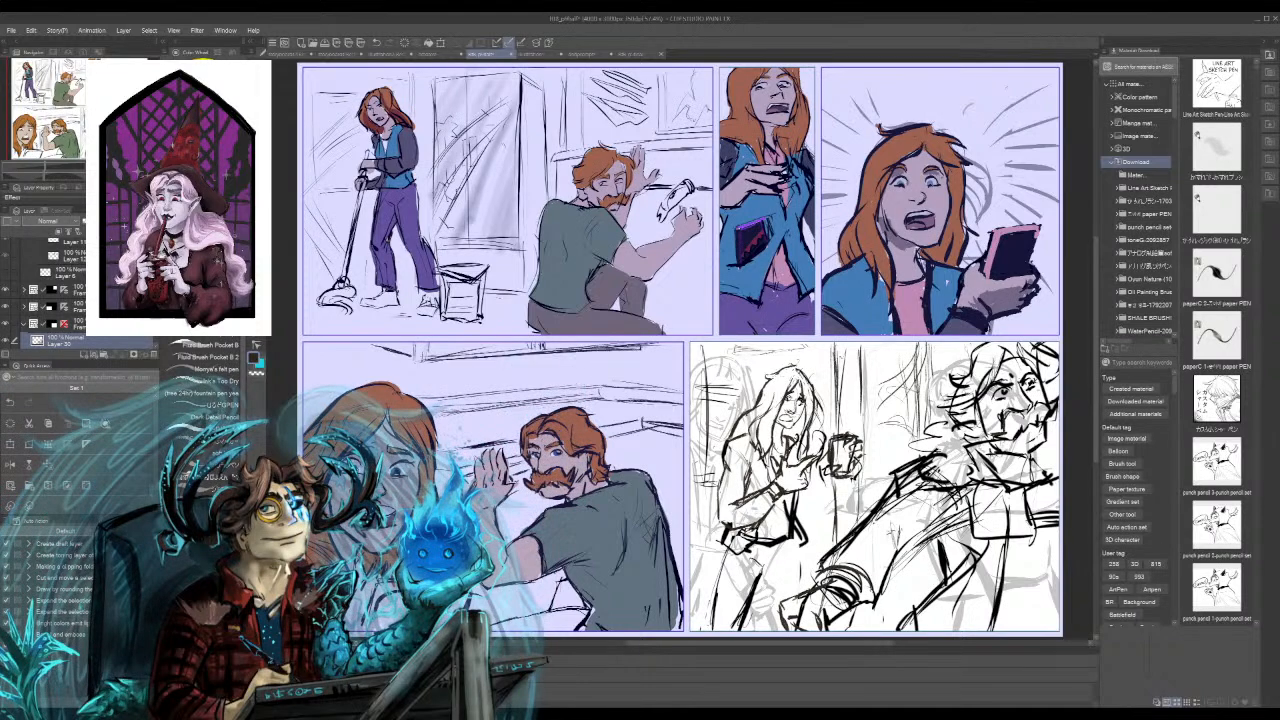
left_click_drag(891, 532, 900, 544)
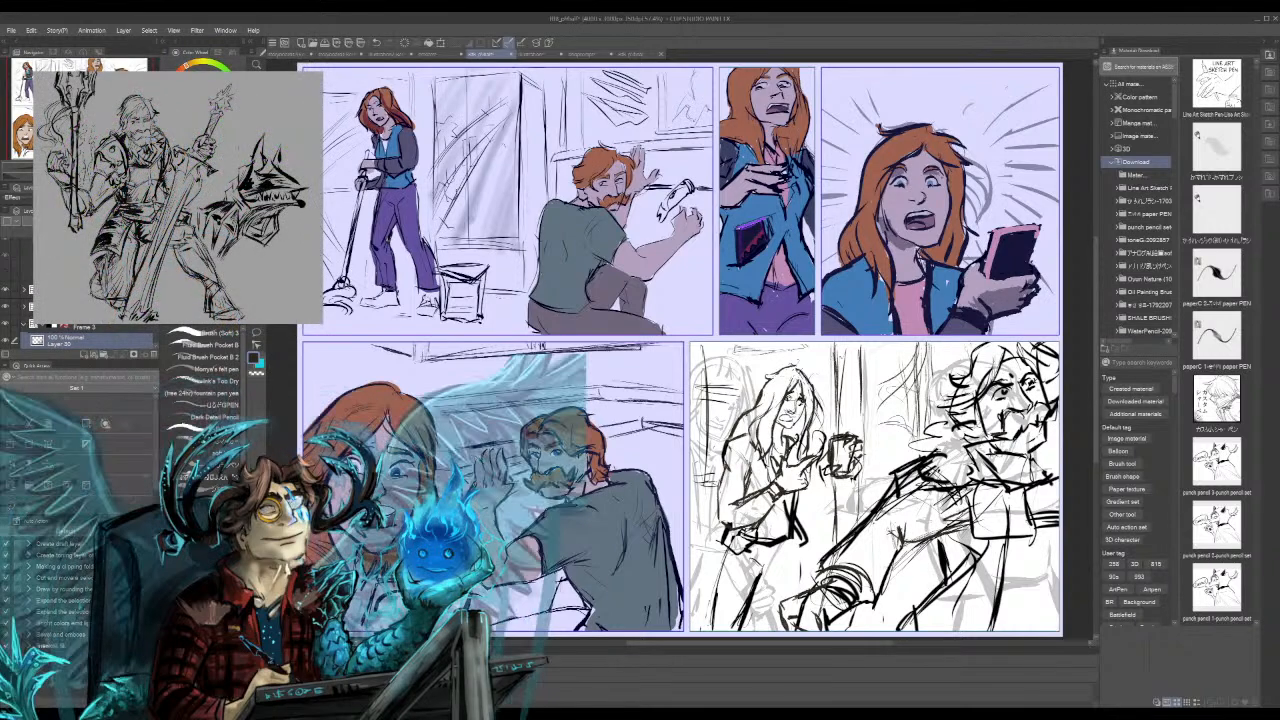
left_click_drag(940, 510, 926, 511)
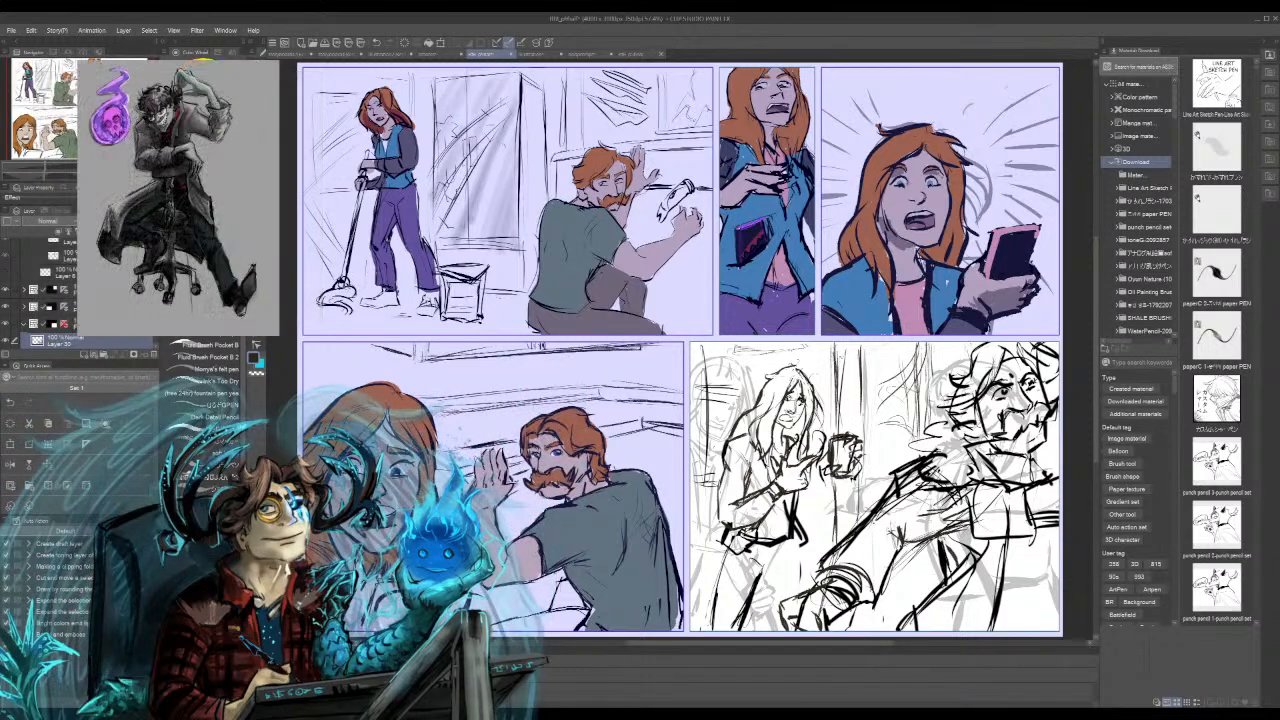
mouse_move(943, 539)
left_mouse_down()
mouse_move(965, 577)
mouse_move(924, 593)
mouse_move(908, 616)
mouse_move(920, 627)
left_mouse_up()
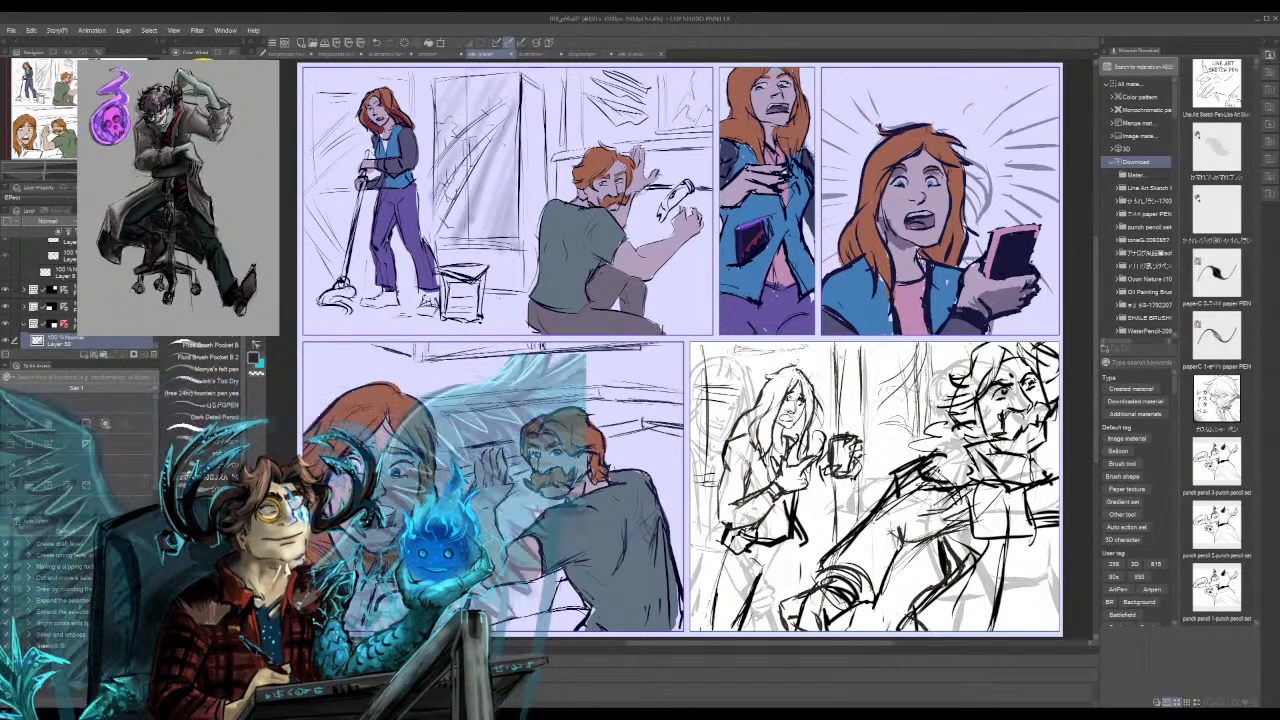
left_click_drag(966, 585, 988, 587)
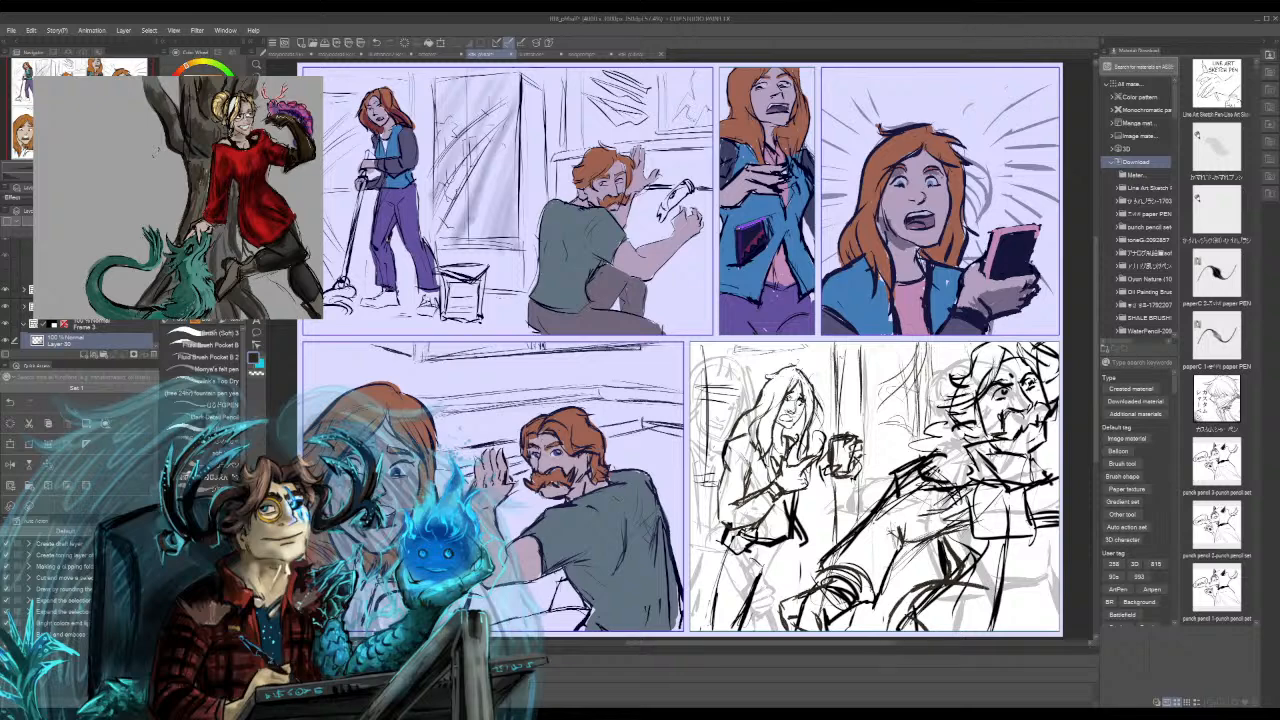
Step: Try out further fold strokes along the foreground man's thigh and undo the unwanted ones
mouse_move(988, 541)
left_mouse_down()
mouse_move(987, 590)
mouse_move(902, 614)
left_mouse_up()
key("ctrl+z")
mouse_move(922, 592)
left_mouse_down()
mouse_move(954, 585)
mouse_move(904, 622)
left_mouse_up()
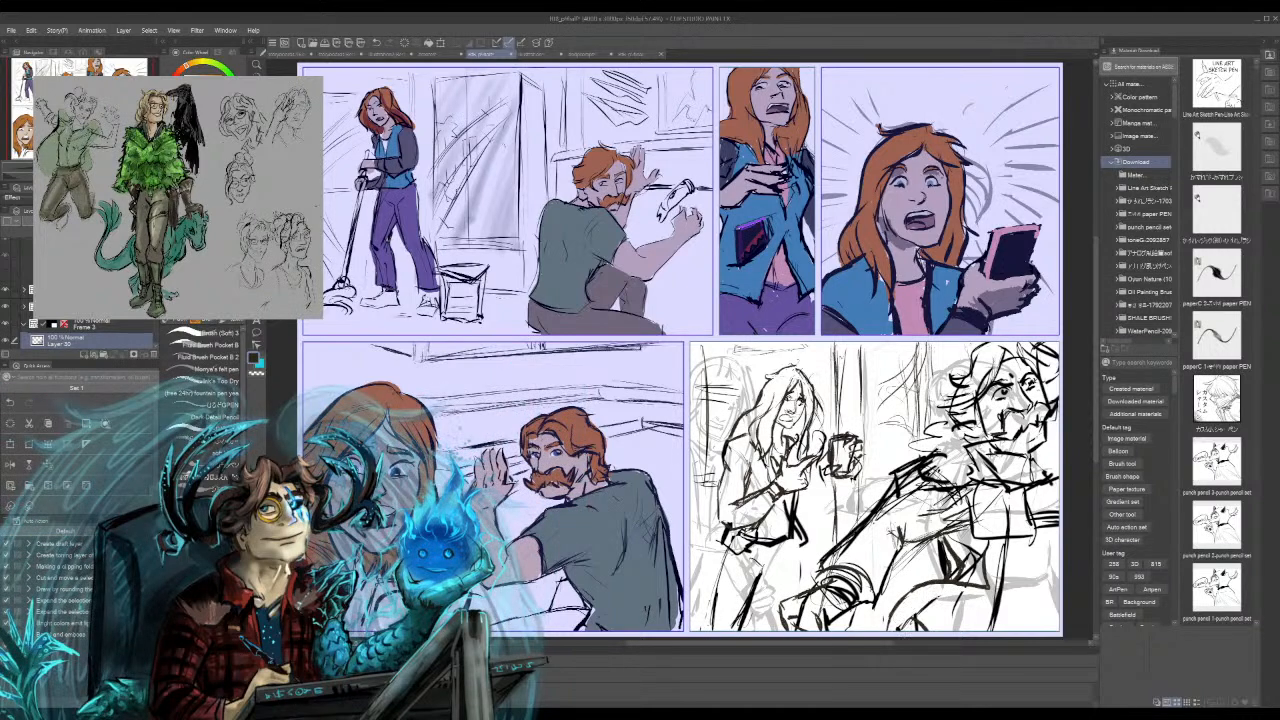
mouse_move(962, 592)
left_mouse_down()
mouse_move(910, 620)
mouse_move(976, 590)
mouse_move(906, 631)
mouse_move(955, 629)
left_mouse_up()
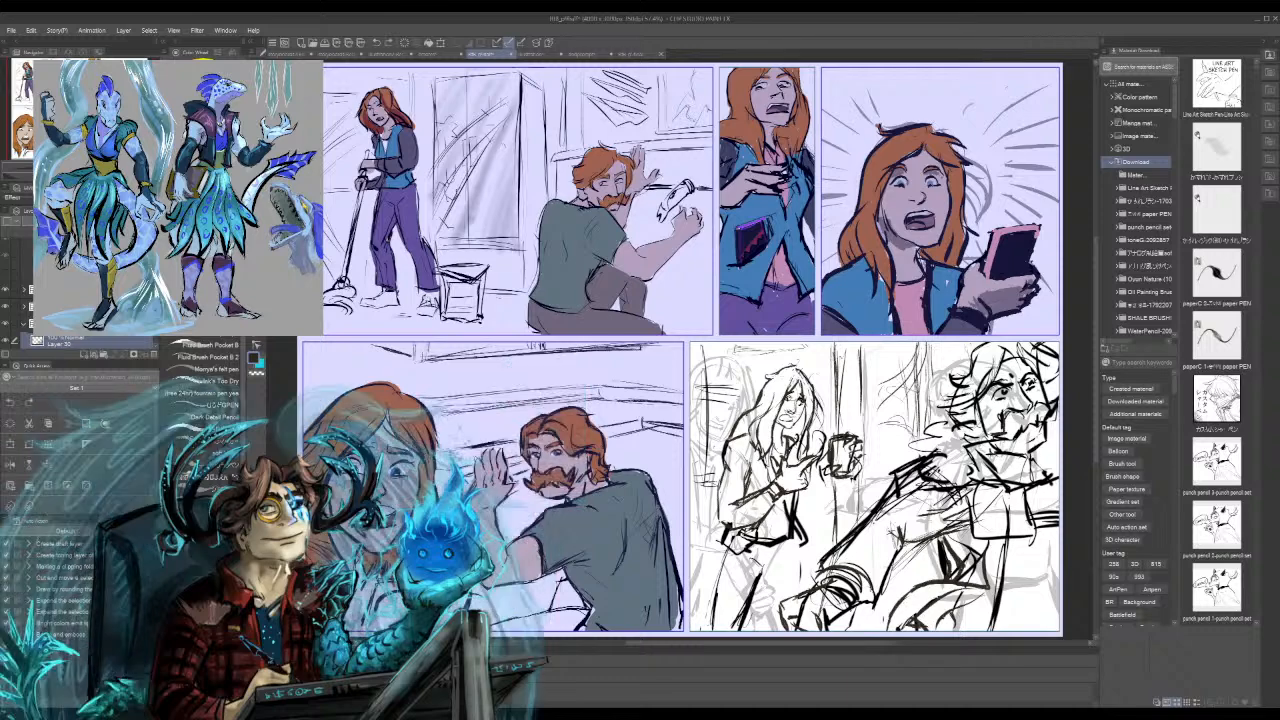
key("ctrl+z")
Step: Clear the heavy hatching around the foreground man's sleeve and draw his hand with its fingers over the arm
mouse_move(904, 476)
left_mouse_down()
mouse_move(827, 557)
mouse_move(906, 489)
mouse_move(896, 478)
mouse_move(934, 493)
mouse_move(924, 506)
mouse_move(972, 474)
mouse_move(926, 526)
left_mouse_up()
left_click_drag(940, 514, 930, 526)
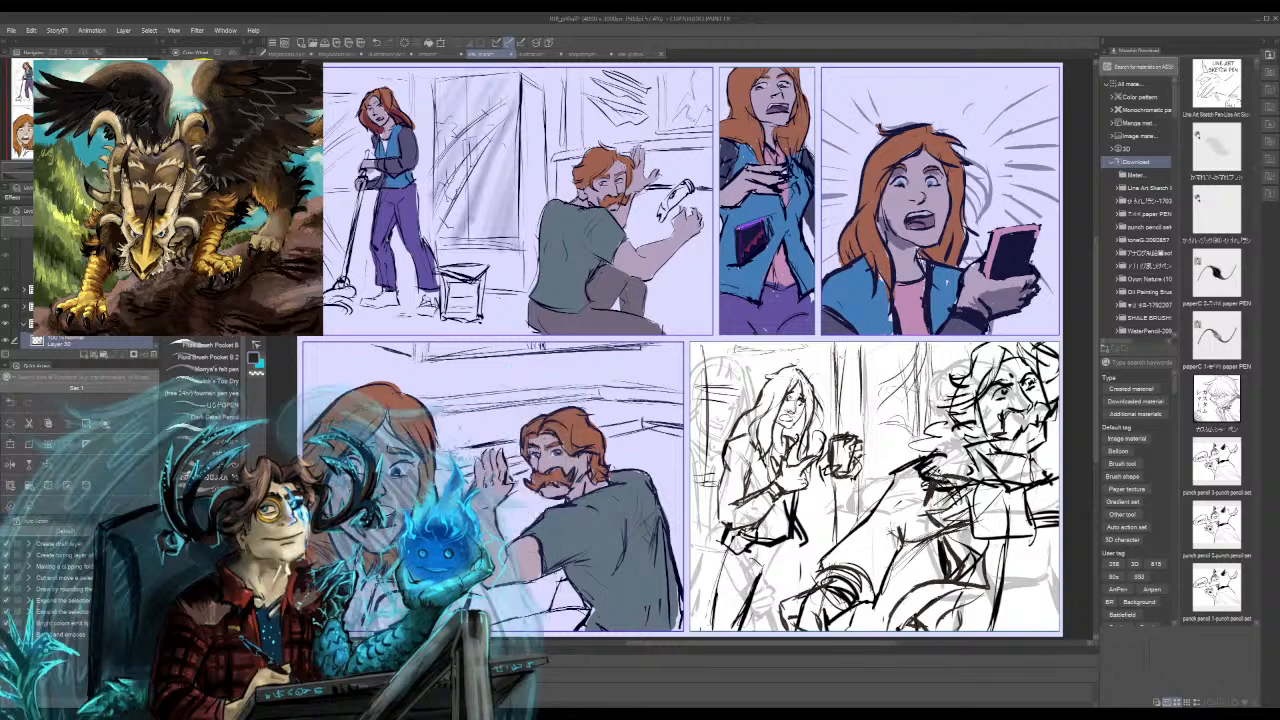
mouse_move(941, 497)
left_mouse_down()
mouse_move(943, 512)
mouse_move(965, 506)
left_mouse_up()
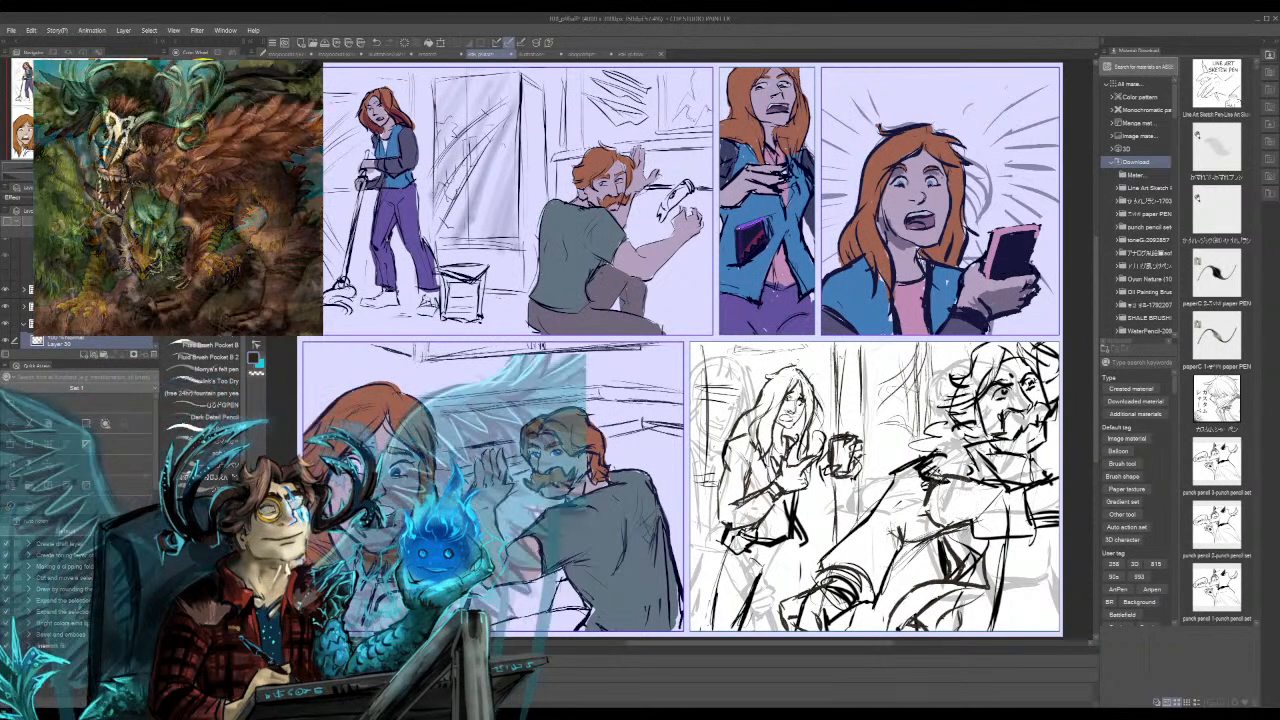
left_click_drag(960, 489, 958, 519)
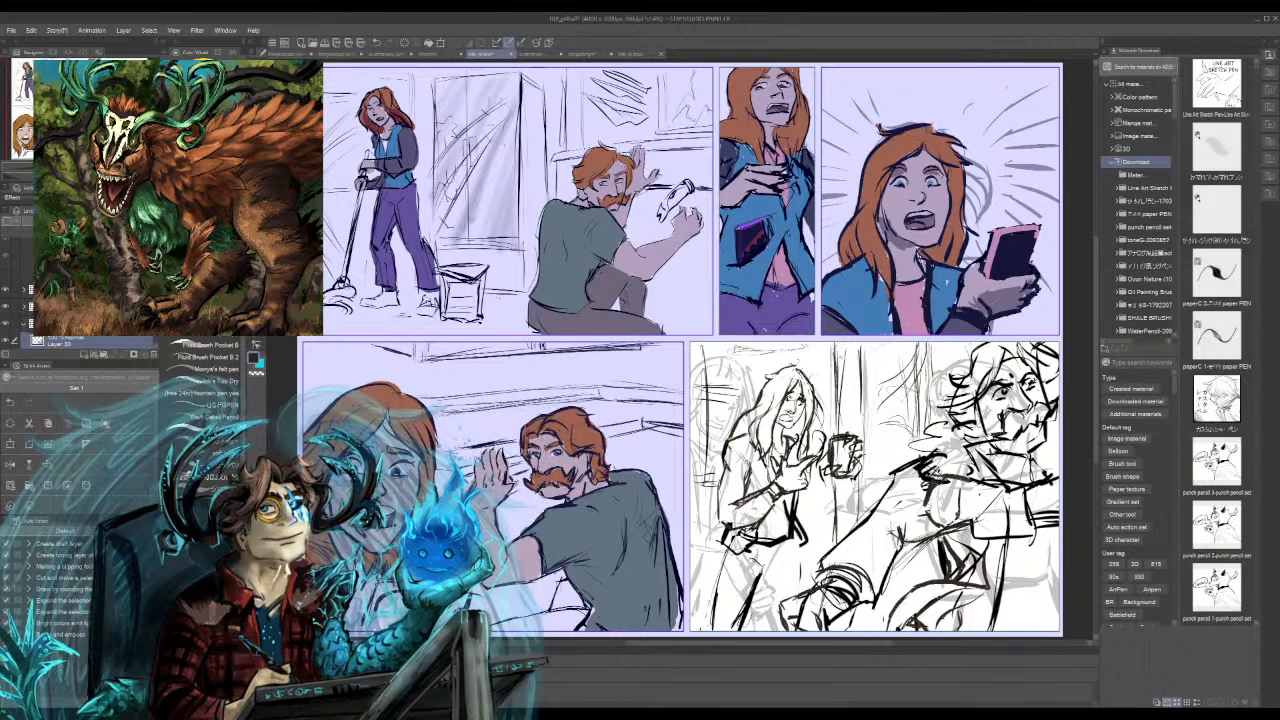
mouse_move(958, 489)
left_mouse_down()
mouse_move(957, 503)
mouse_move(930, 502)
mouse_move(949, 493)
mouse_move(957, 505)
left_mouse_up()
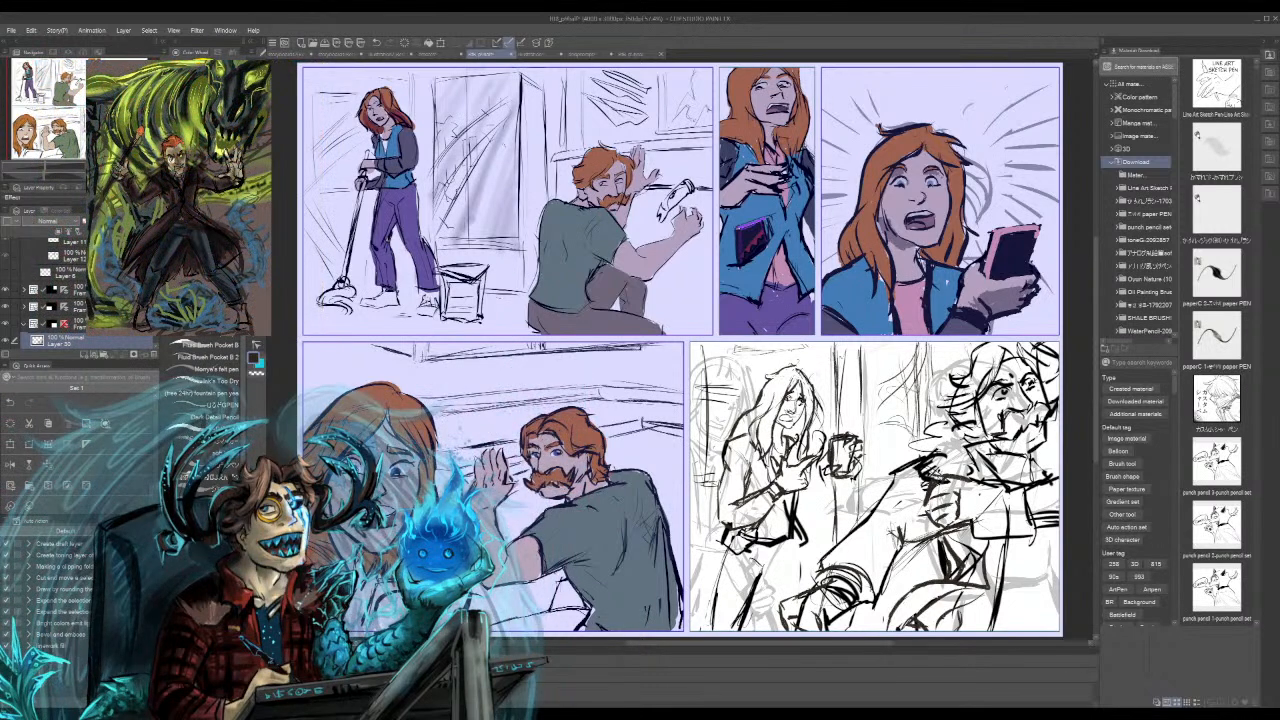
left_click_drag(889, 517, 923, 507)
left_click_drag(913, 493, 919, 501)
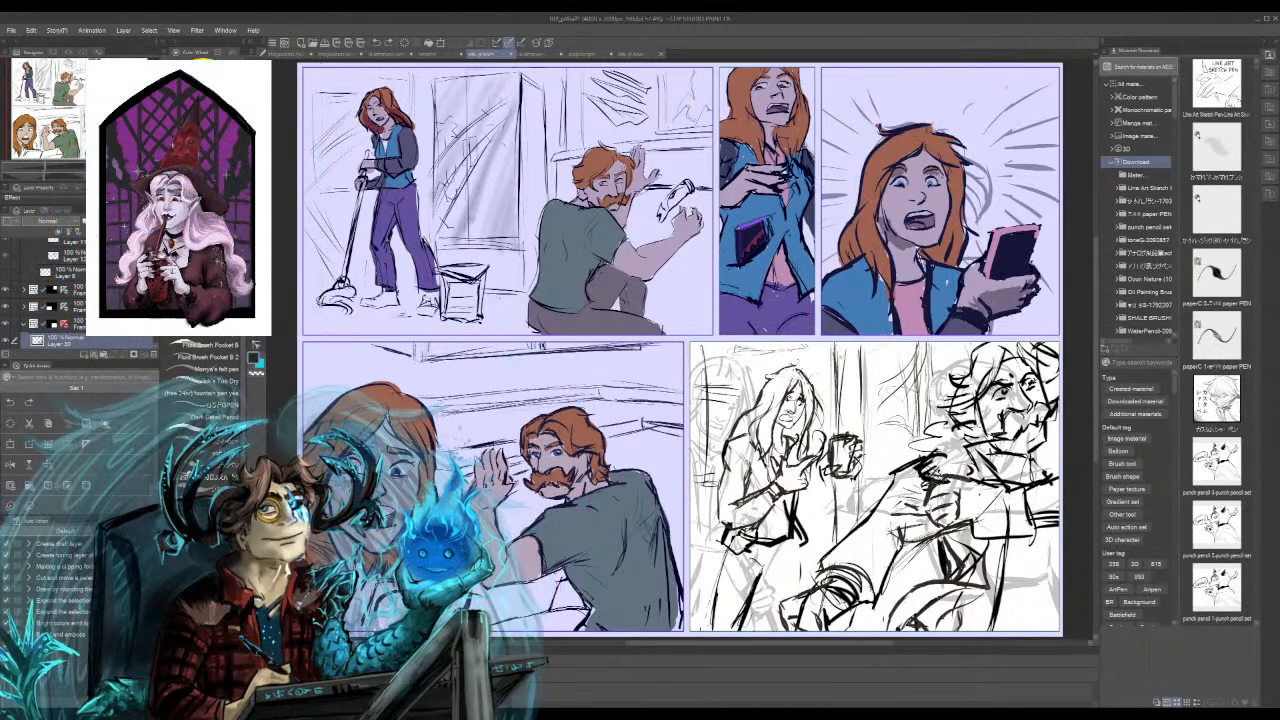
Step: Strengthen the foreground man's forearm outline and add the waist lines beneath it
mouse_move(994, 487)
left_mouse_down()
mouse_move(1012, 534)
mouse_move(1046, 526)
left_mouse_up()
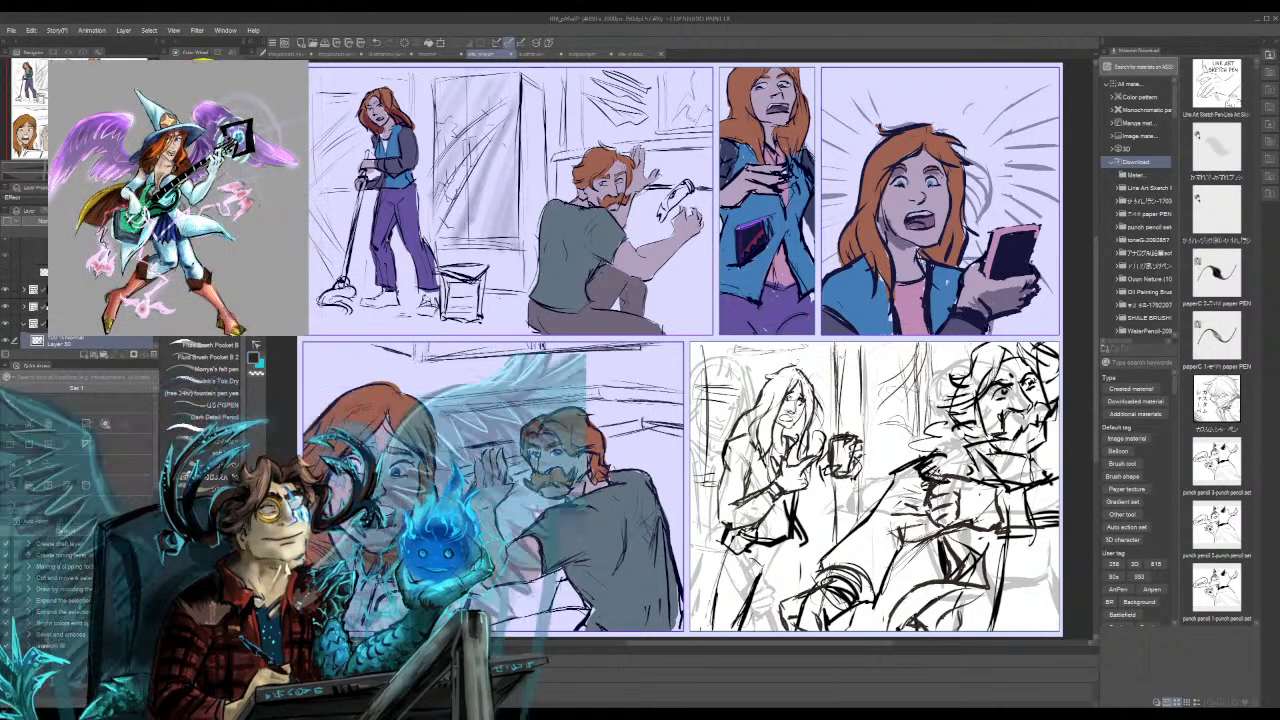
mouse_move(942, 531)
left_mouse_down()
mouse_move(978, 538)
mouse_move(975, 526)
left_mouse_up()
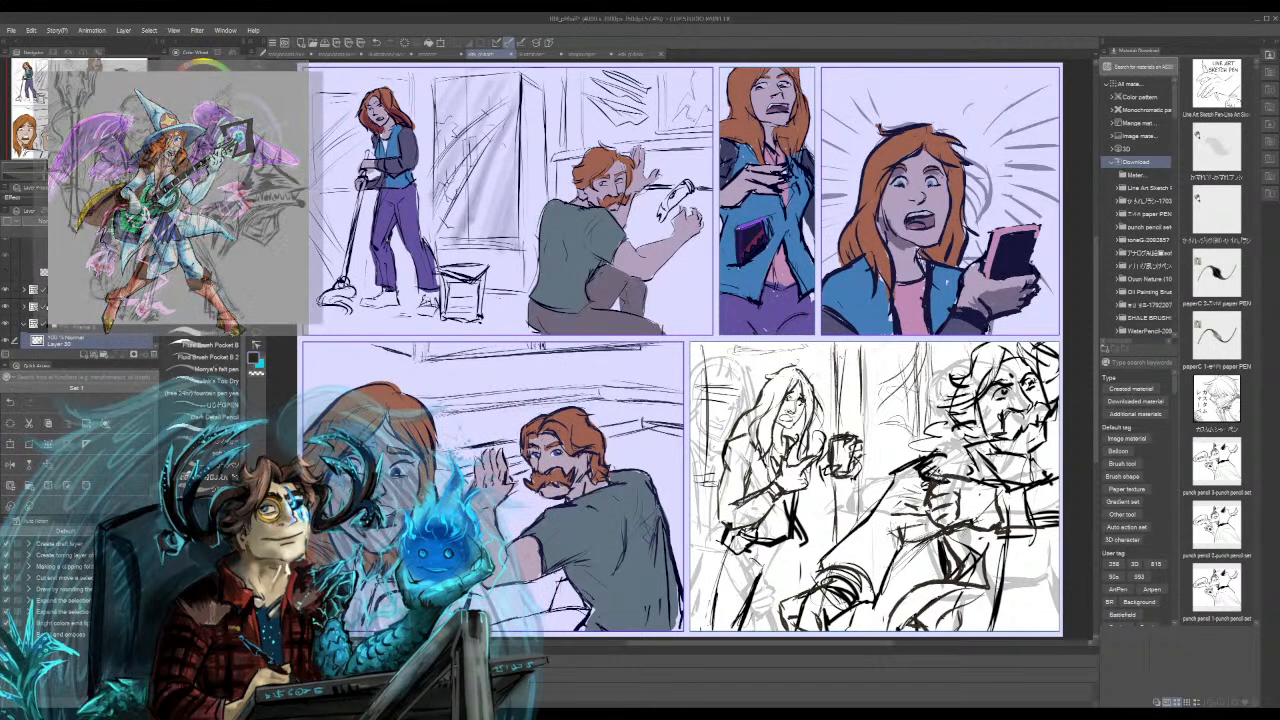
left_click_drag(964, 530, 976, 534)
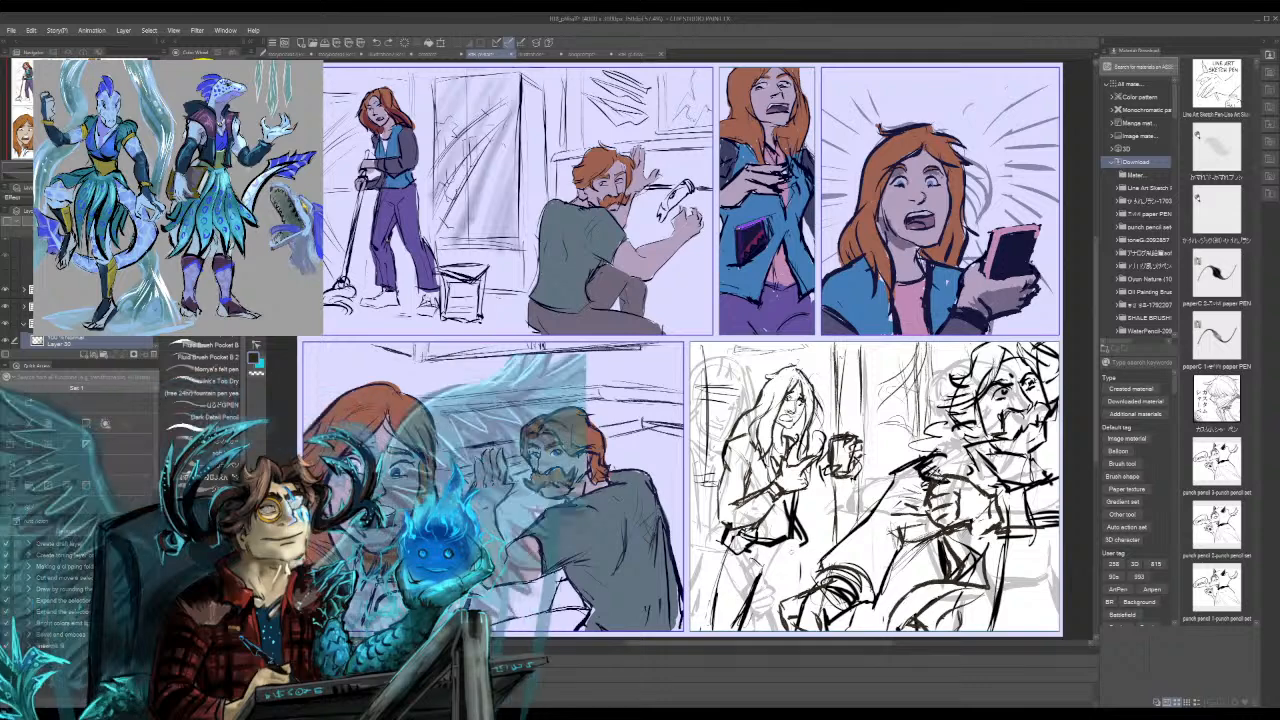
Step: Draw the outer contours of the standing woman's legs below her jacket, and undo the last stroke
mouse_move(804, 539)
left_mouse_down()
mouse_move(796, 560)
mouse_move(811, 590)
left_mouse_up()
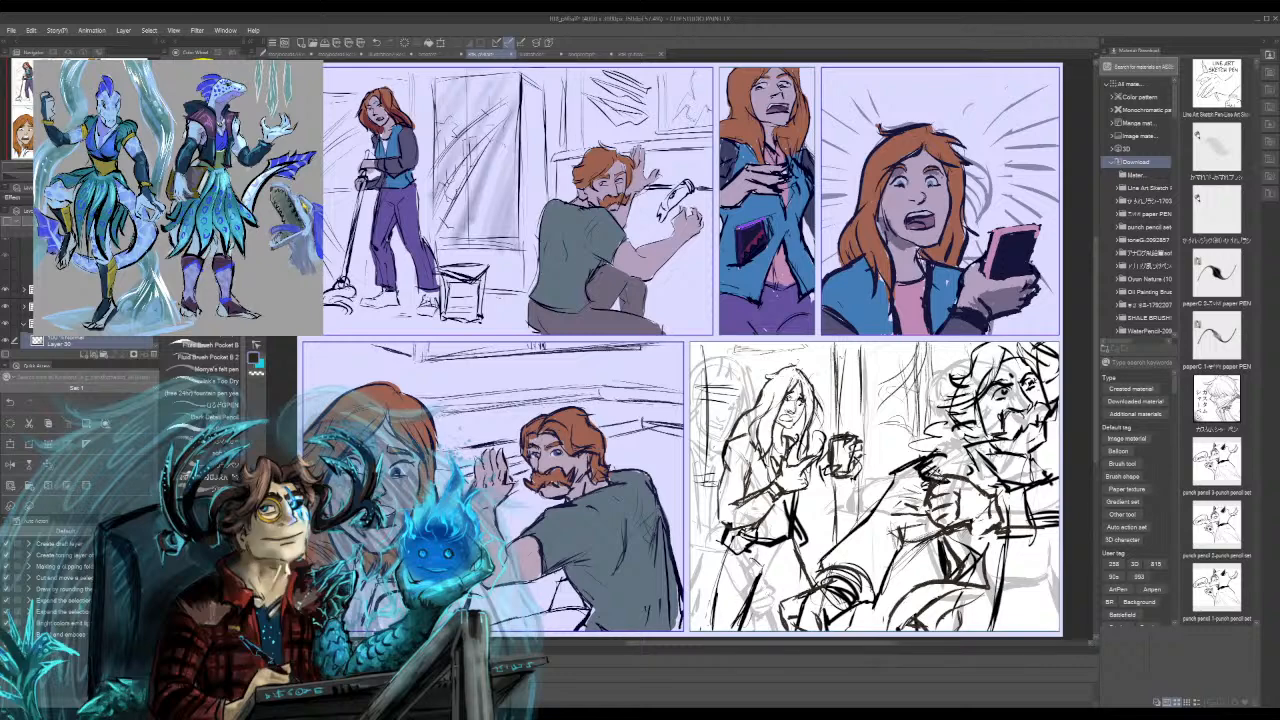
scroll(681, 384, "up", 1)
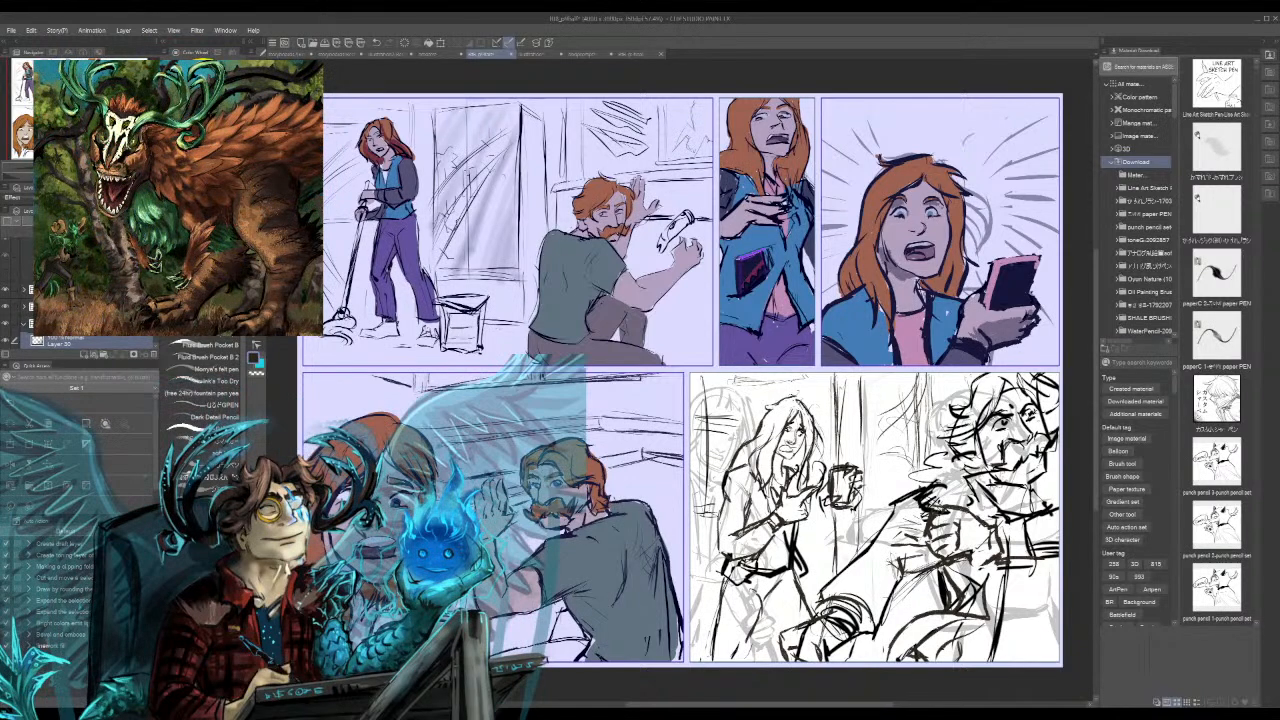
left_click_drag(731, 582, 723, 625)
left_click_drag(726, 580, 725, 646)
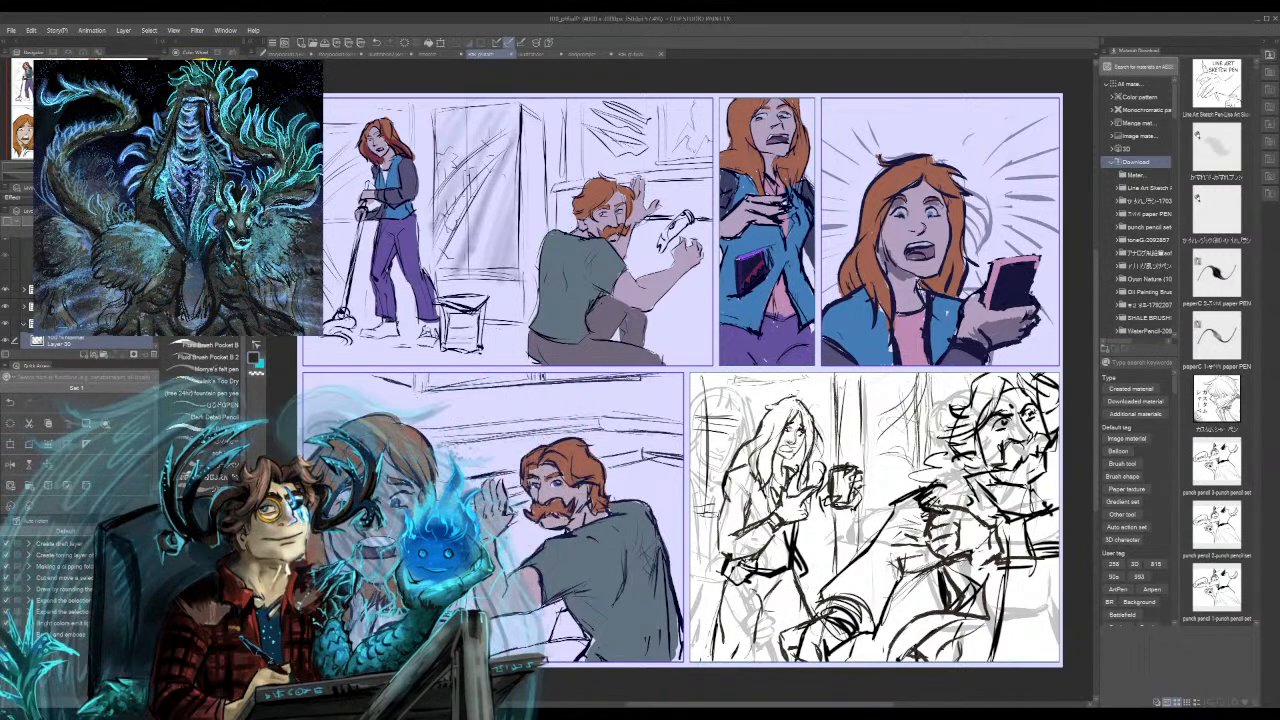
key("ctrl+z")
key("ctrl+y")
key("ctrl+z")
Step: Thicken the ruffled collar on the foreground man's shoulder and rework the hair at the back of his neck
left_click_drag(804, 608, 636, 366)
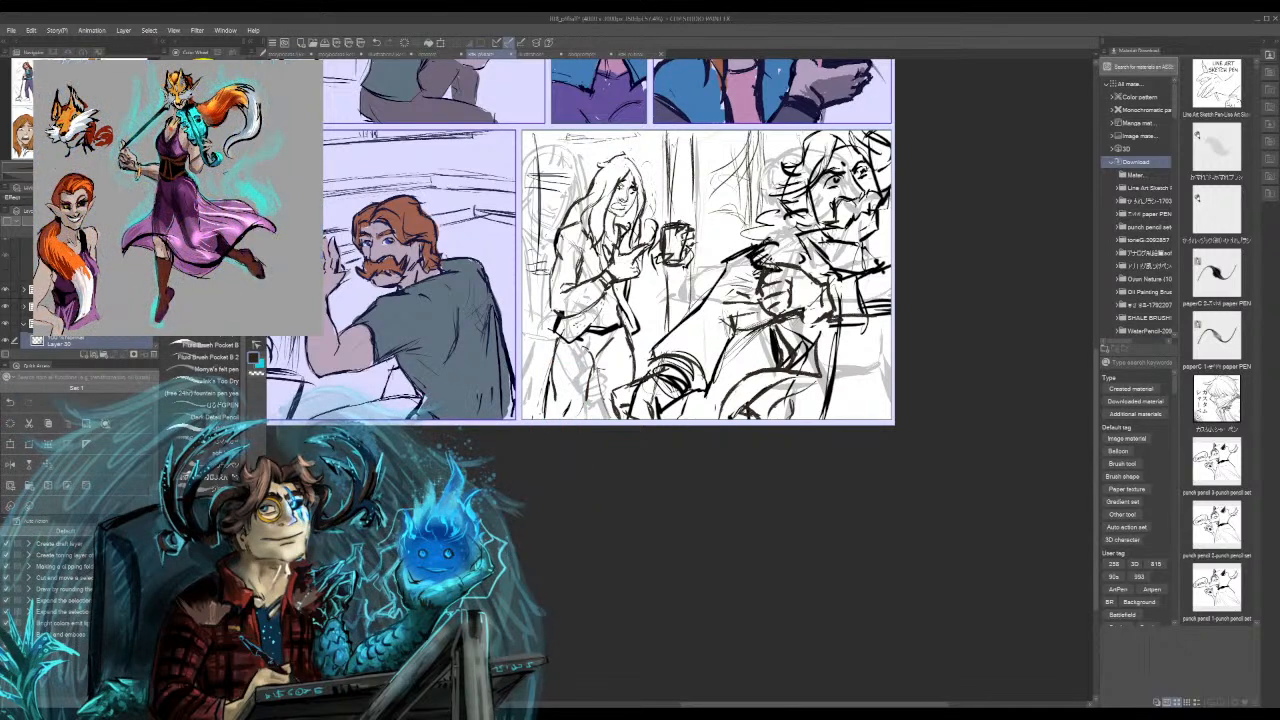
left_click_drag(746, 232, 766, 226)
left_click_drag(753, 245, 763, 239)
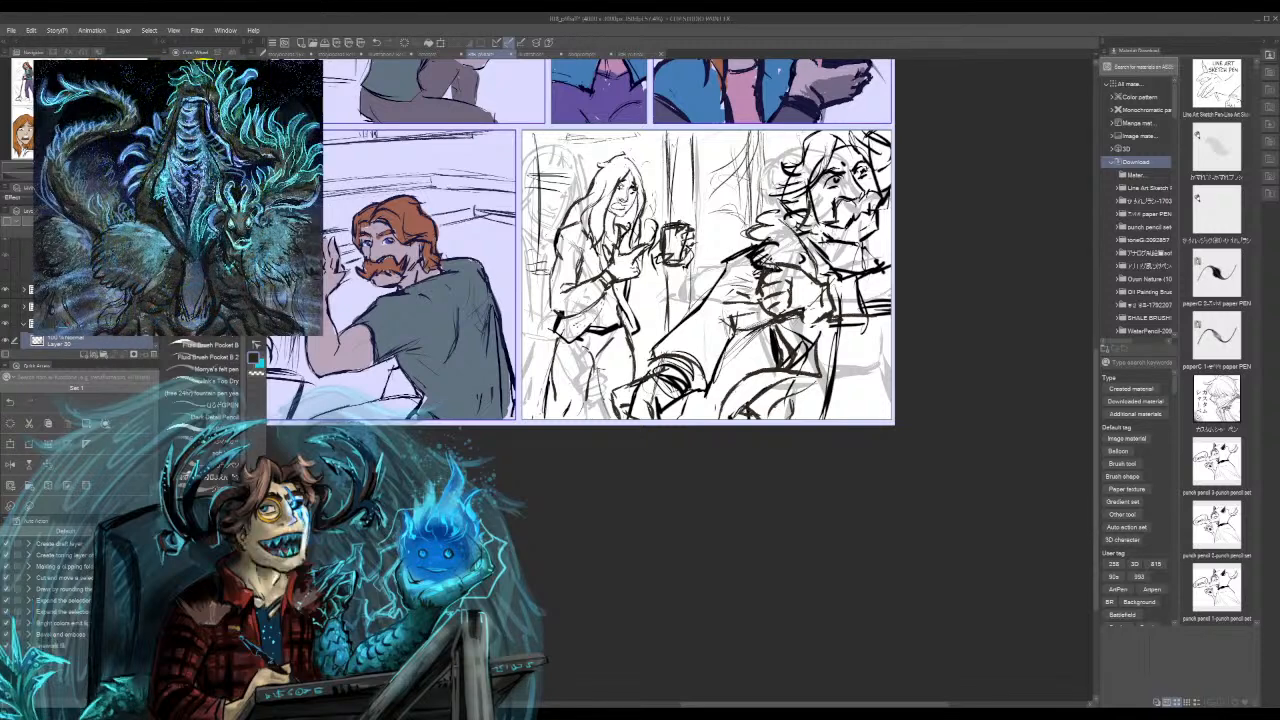
mouse_move(790, 215)
left_mouse_down()
mouse_move(794, 190)
mouse_move(776, 196)
left_mouse_up()
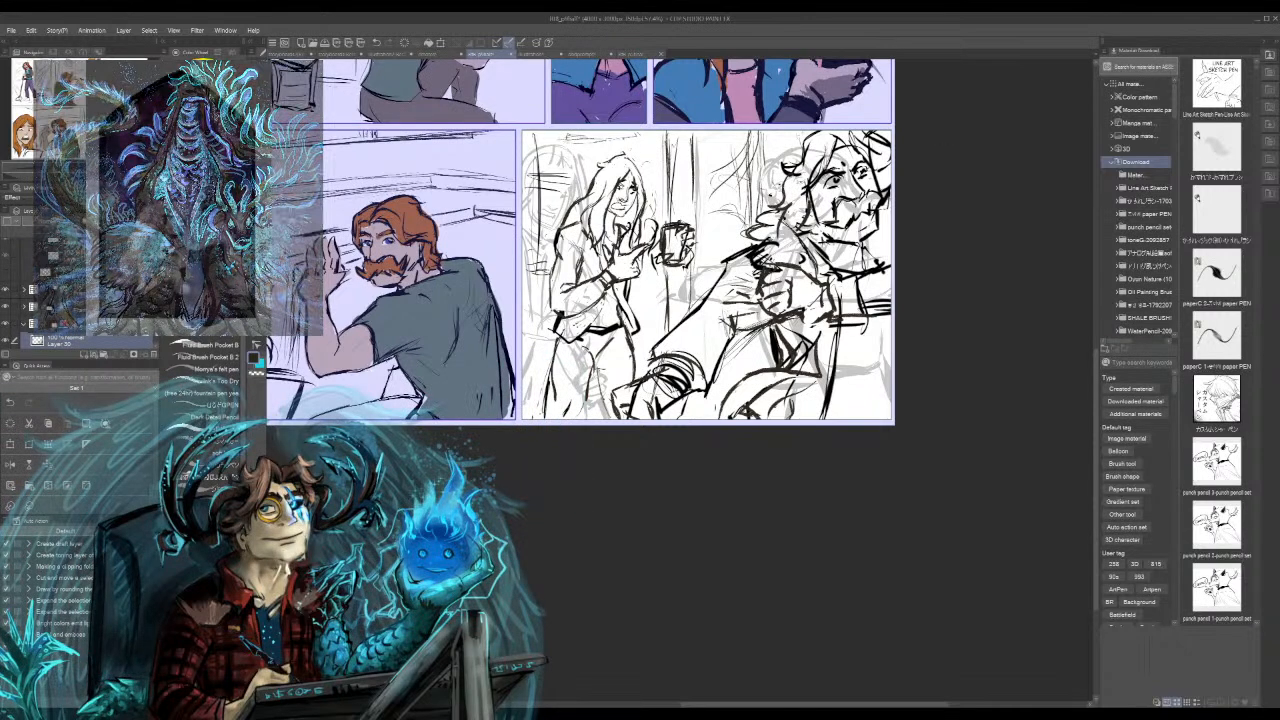
Step: Refine the foreground man's jaw and beard lines and reshape the hair beside his face
left_click_drag(842, 218, 798, 231)
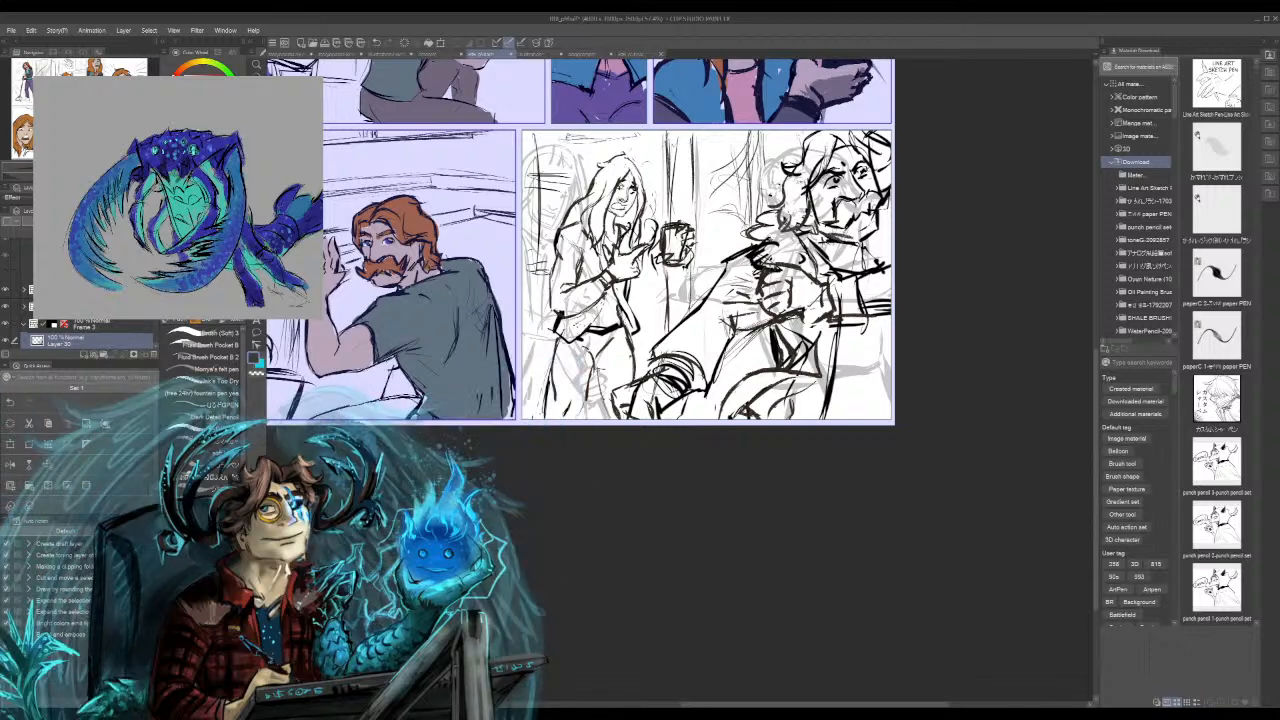
left_click_drag(828, 234, 885, 228)
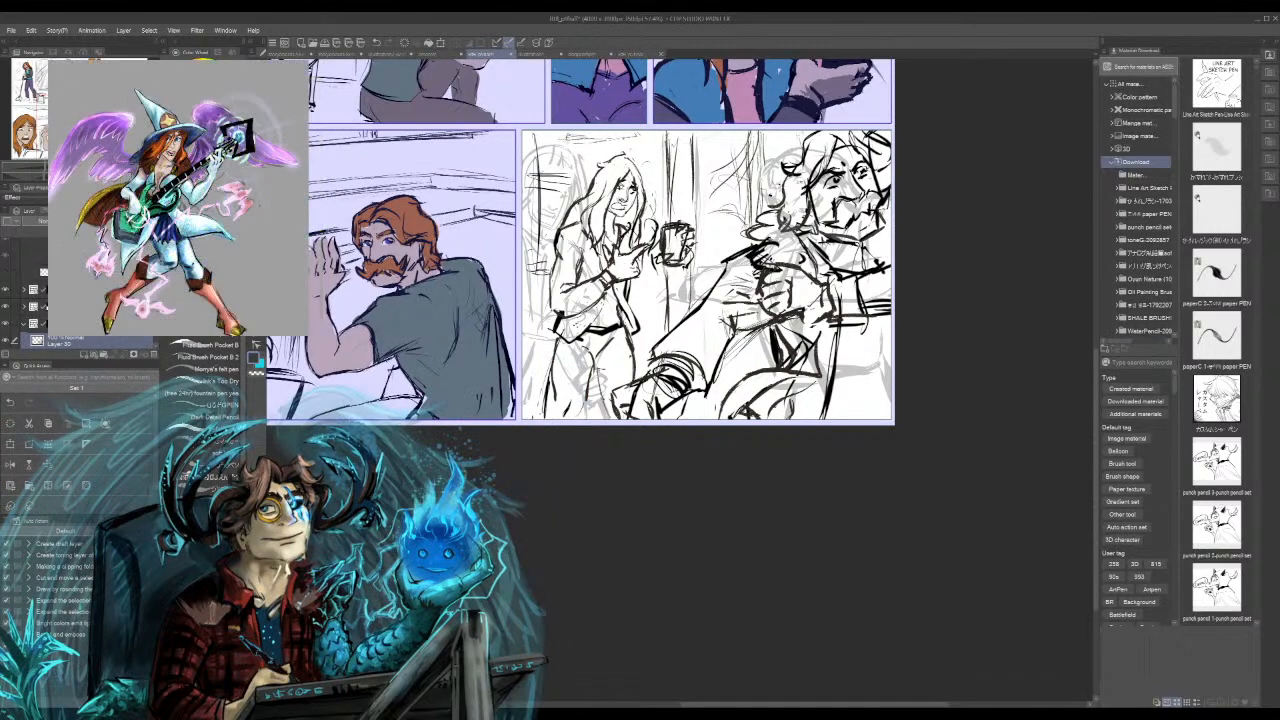
left_click_drag(848, 228, 870, 218)
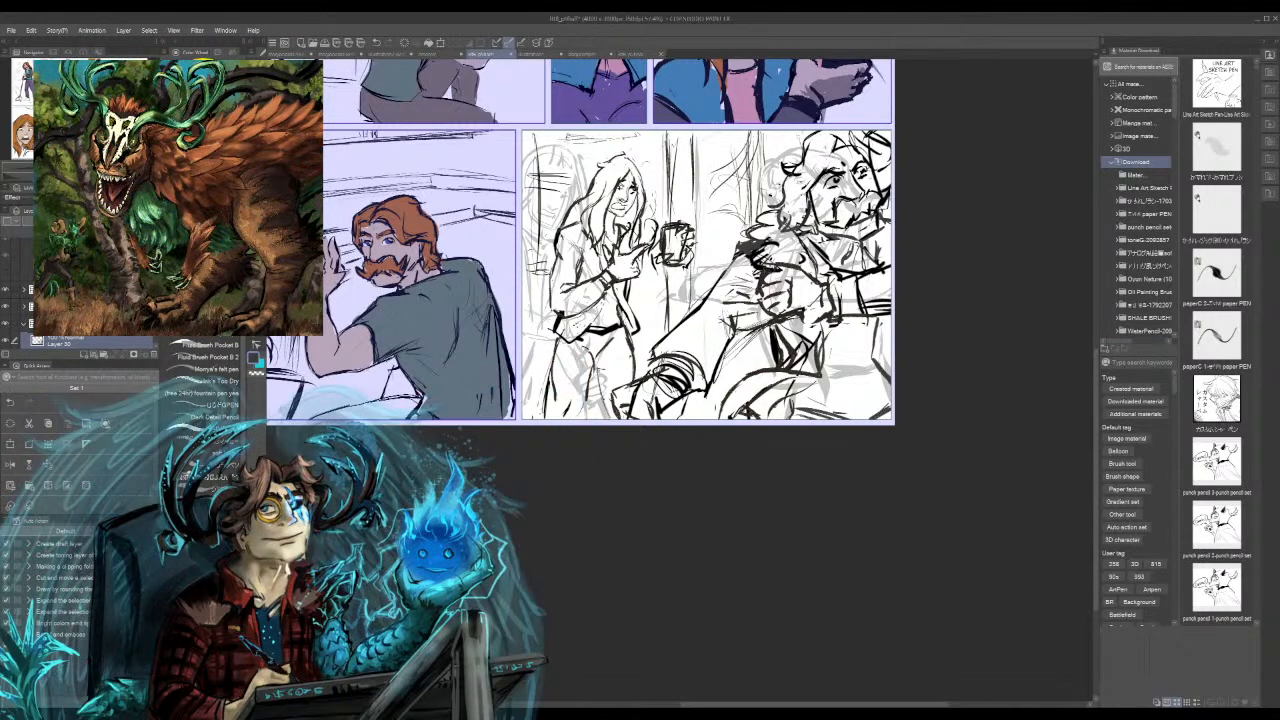
left_click_drag(830, 157, 808, 190)
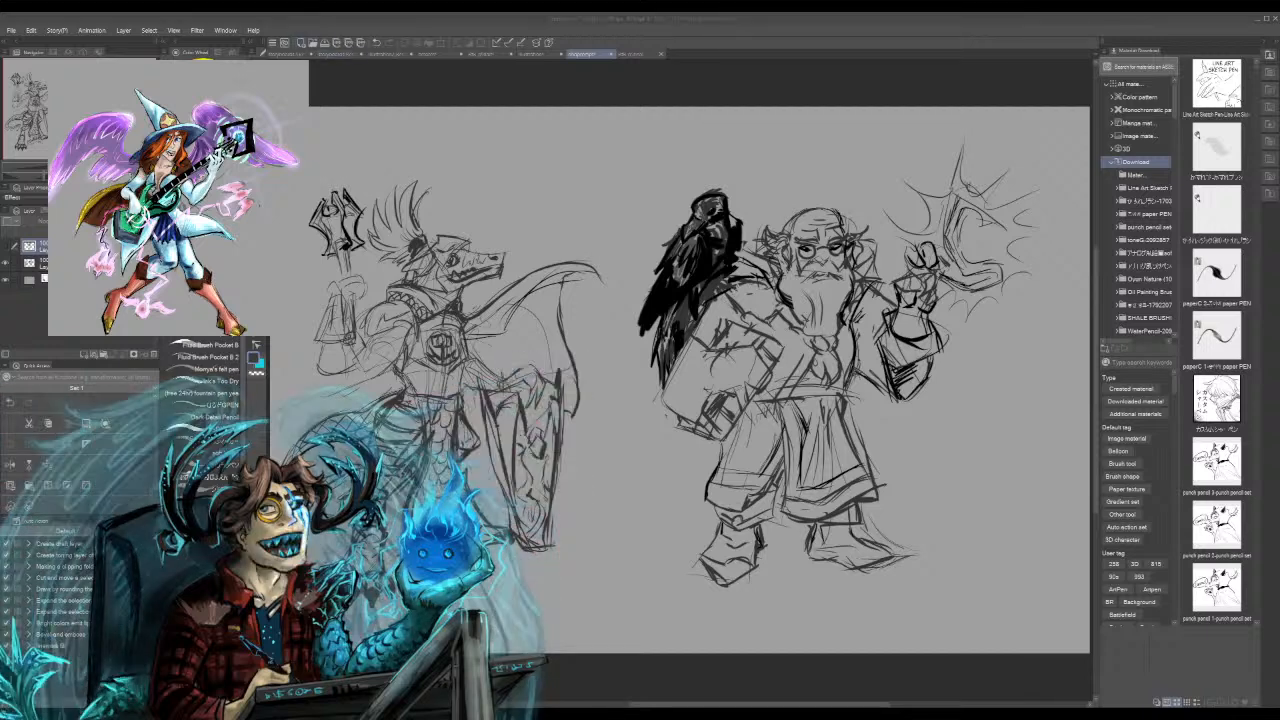
Step: Create a new blank canvas and sketch a figure's oval head with ears, chin and swept-up hair tufts
key("Return")
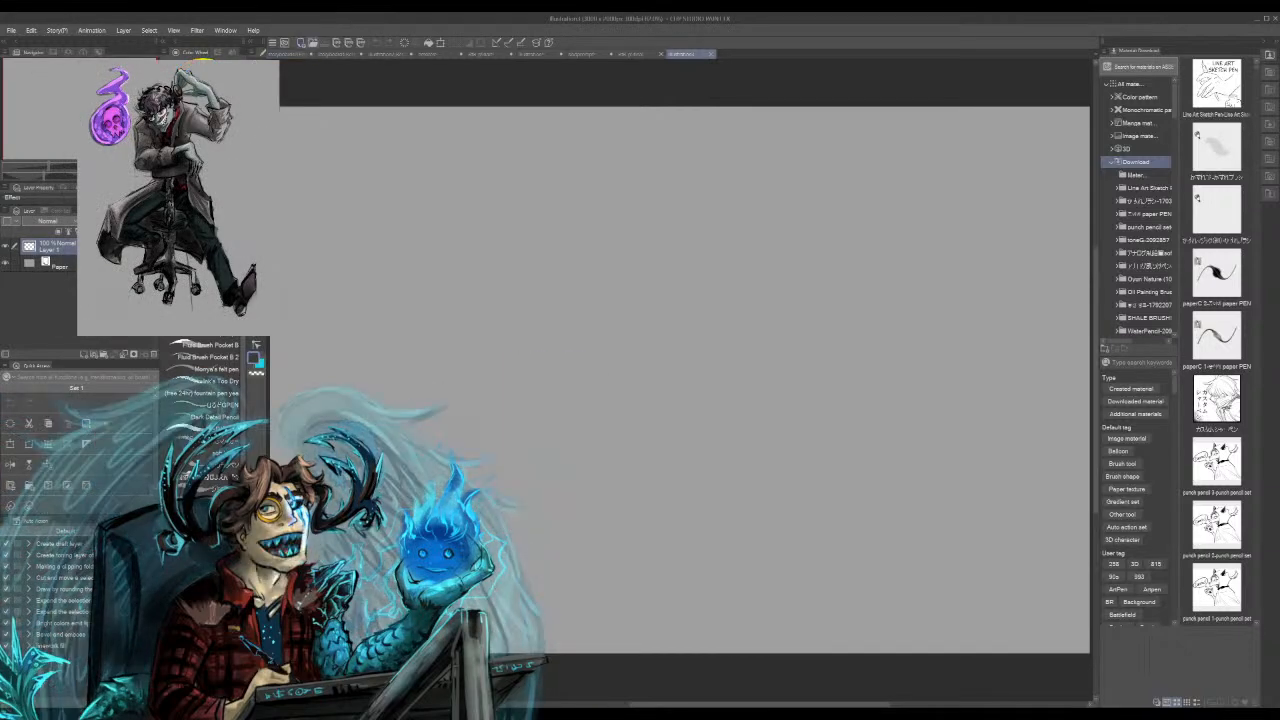
mouse_move(496, 156)
left_mouse_down()
mouse_move(498, 181)
mouse_move(502, 152)
left_mouse_up()
left_click_drag(460, 200, 488, 226)
left_click_drag(470, 148, 502, 172)
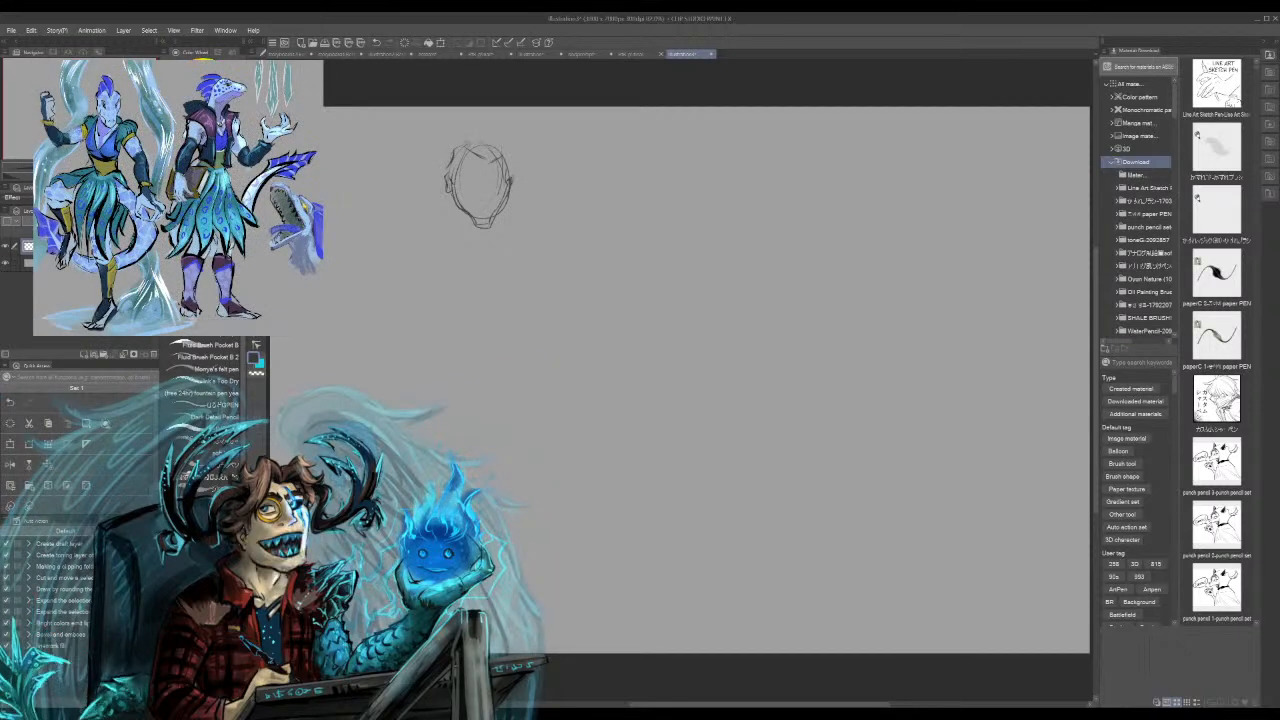
left_click_drag(462, 134, 503, 155)
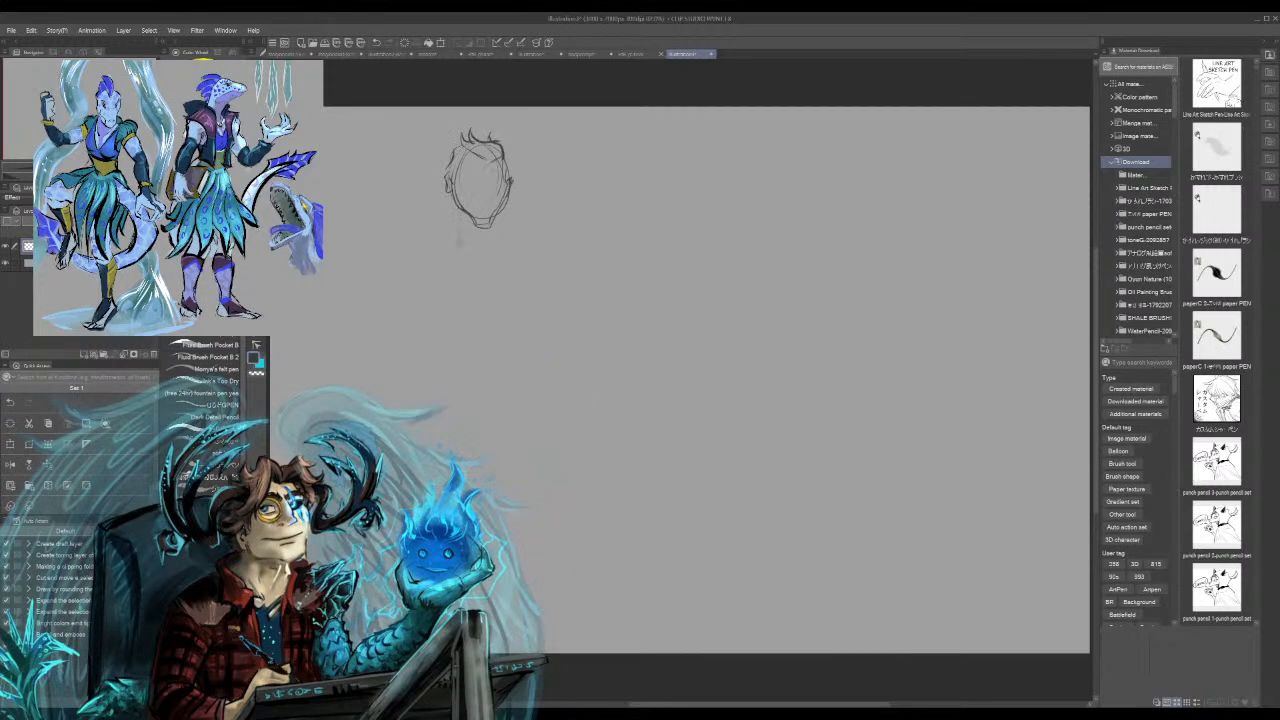
Step: Sketch the shoulder line below the head and the tapering side contours of the torso
mouse_move(448, 240)
left_mouse_down()
mouse_move(527, 248)
mouse_move(520, 292)
mouse_move(557, 342)
left_mouse_up()
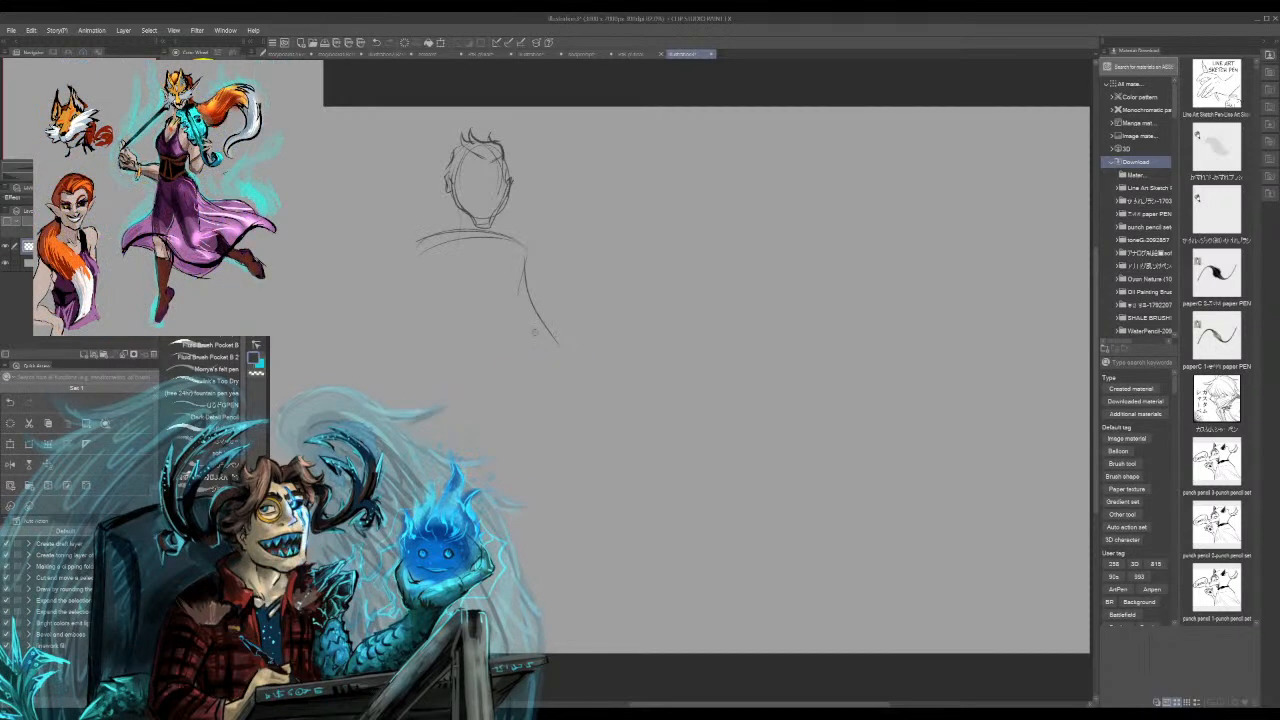
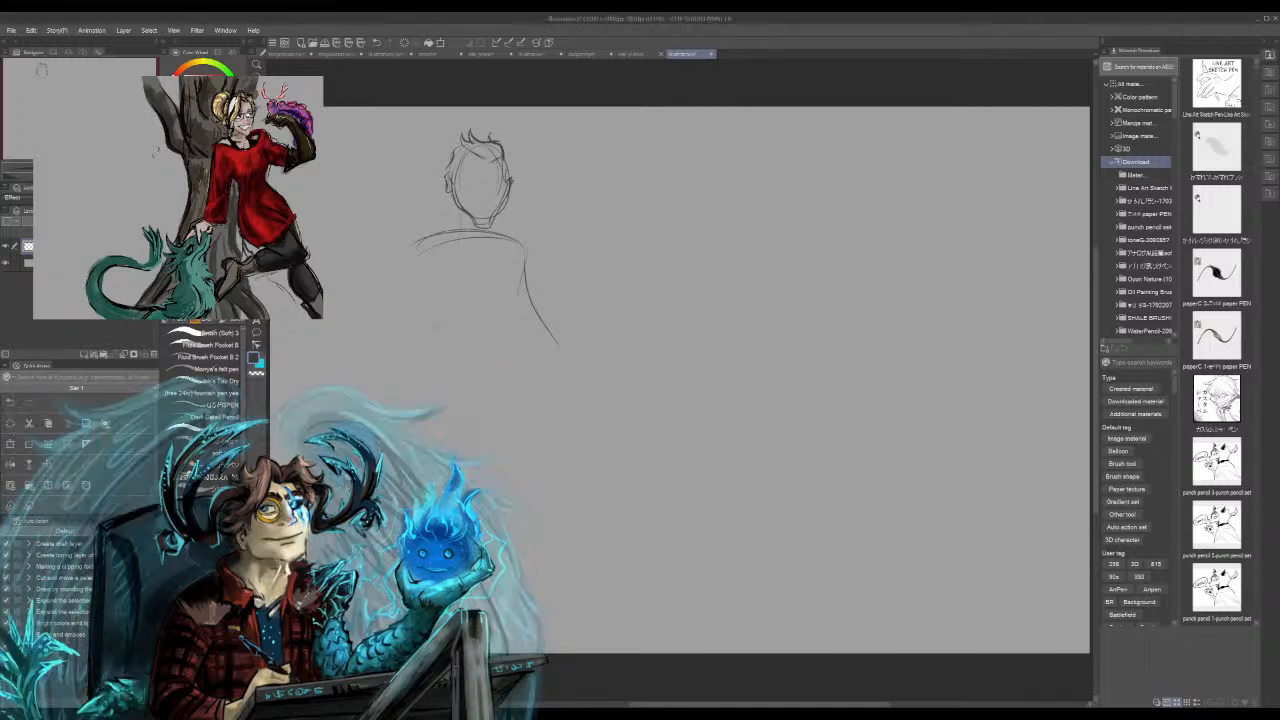
mouse_move(424, 243)
left_mouse_down()
mouse_move(479, 265)
mouse_move(450, 320)
mouse_move(460, 334)
left_mouse_up()
left_click_drag(521, 285, 523, 339)
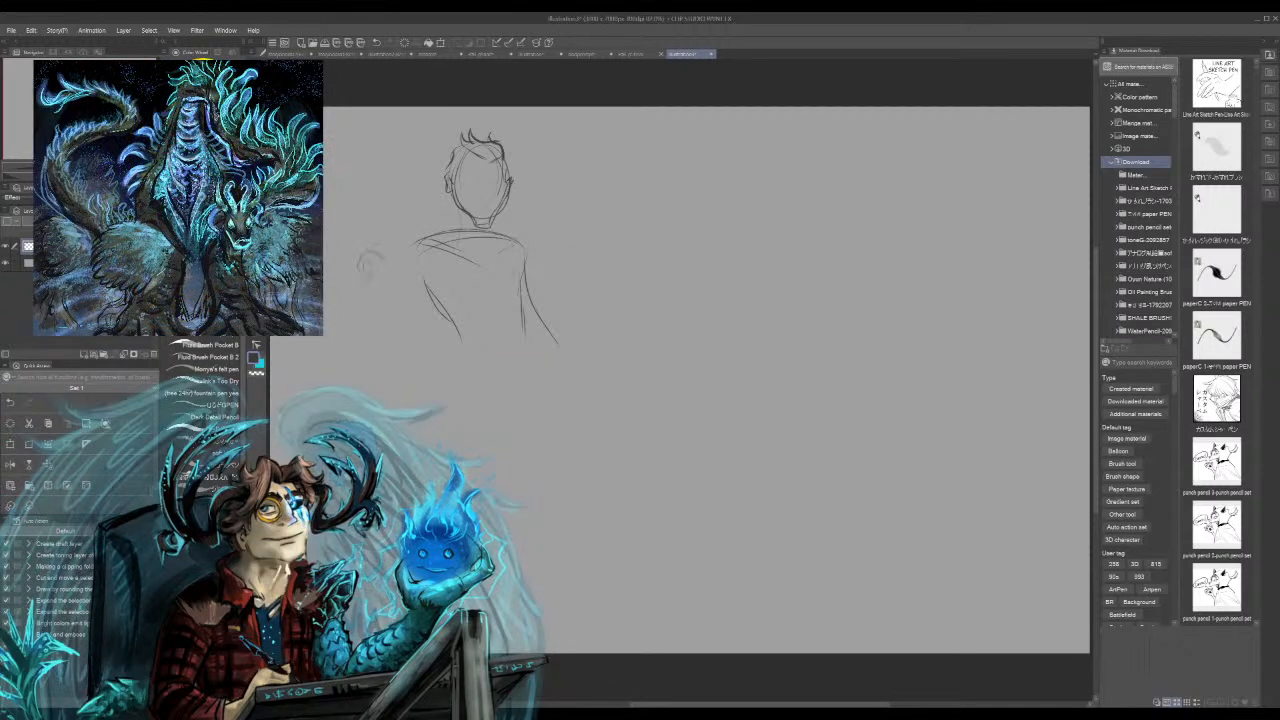
Step: Rough in the raised hand beside the torso and the upper shaft of its slanted staff, ending in a knobbed head
left_click_drag(344, 264, 360, 280)
mouse_move(356, 279)
left_mouse_down()
mouse_move(366, 273)
mouse_move(352, 327)
left_mouse_up()
left_click_drag(400, 219, 382, 246)
left_click_drag(403, 203, 391, 242)
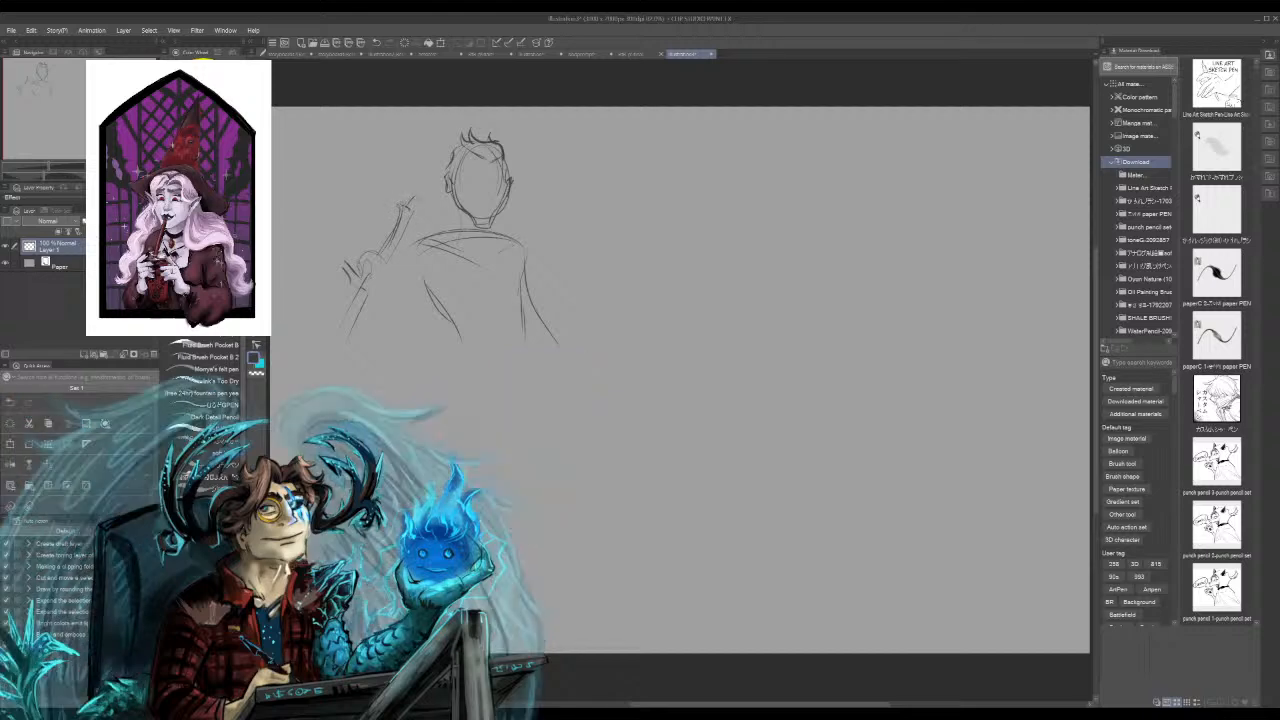
left_click_drag(410, 198, 419, 210)
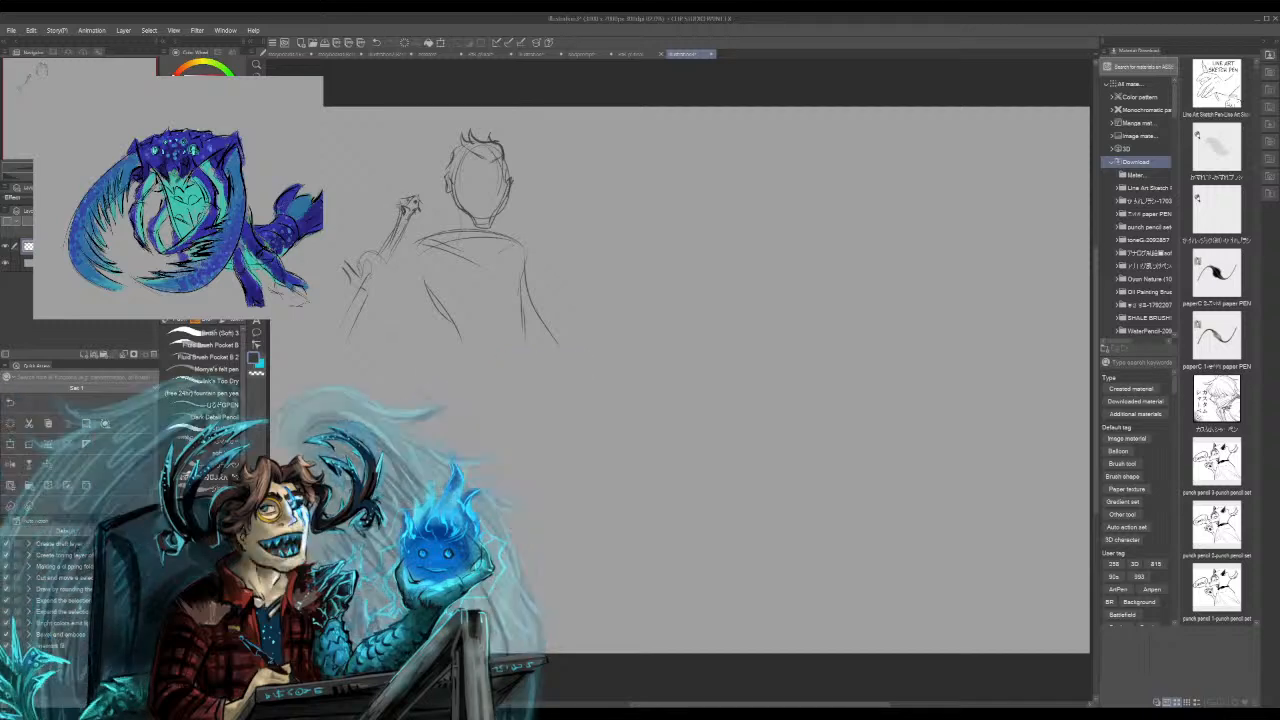
Step: Extend the staff's shaft below the hand to a tapered end and add the gripping fingers and wrist
left_click_drag(359, 310, 324, 374)
mouse_move(350, 306)
left_mouse_down()
mouse_move(294, 408)
mouse_move(336, 347)
mouse_move(307, 401)
left_mouse_up()
left_click_drag(369, 259, 374, 271)
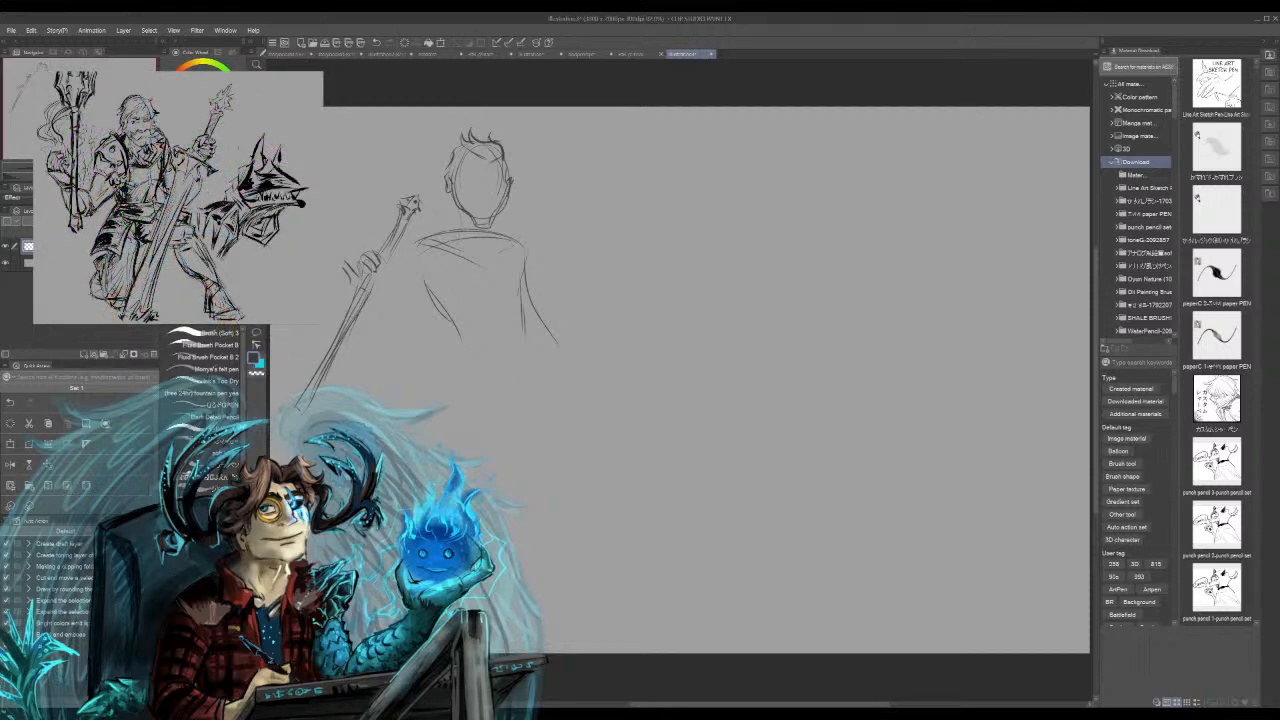
left_click_drag(373, 293, 369, 309)
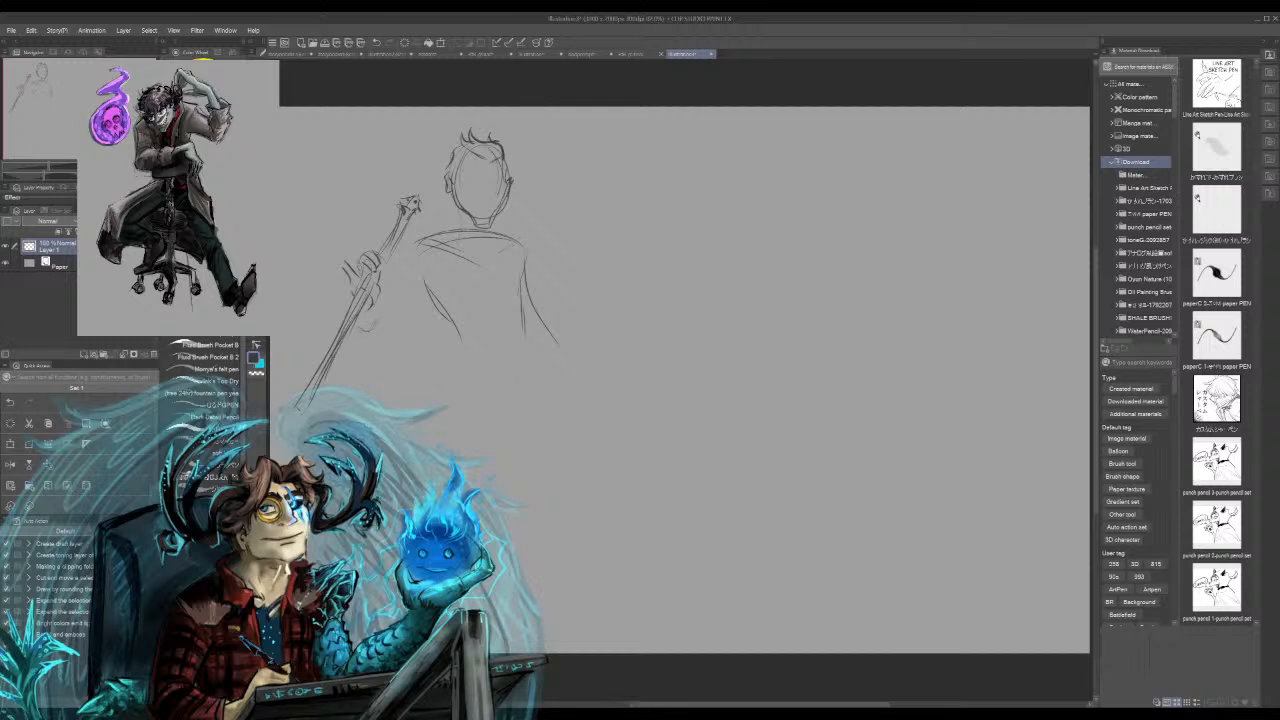
Step: Sketch the staff-holding arm with its bent elbow, connecting the wrist to the shoulder
left_click_drag(386, 321, 406, 359)
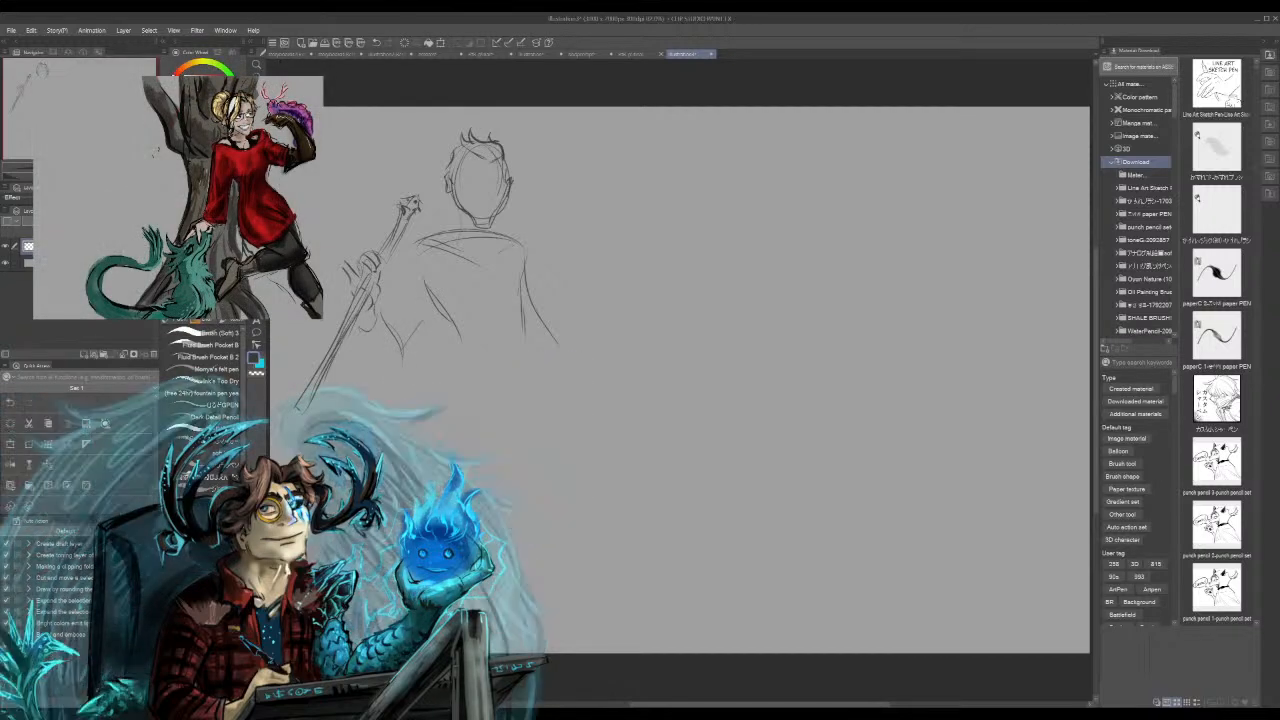
left_click_drag(404, 272, 392, 314)
left_click_drag(422, 240, 400, 274)
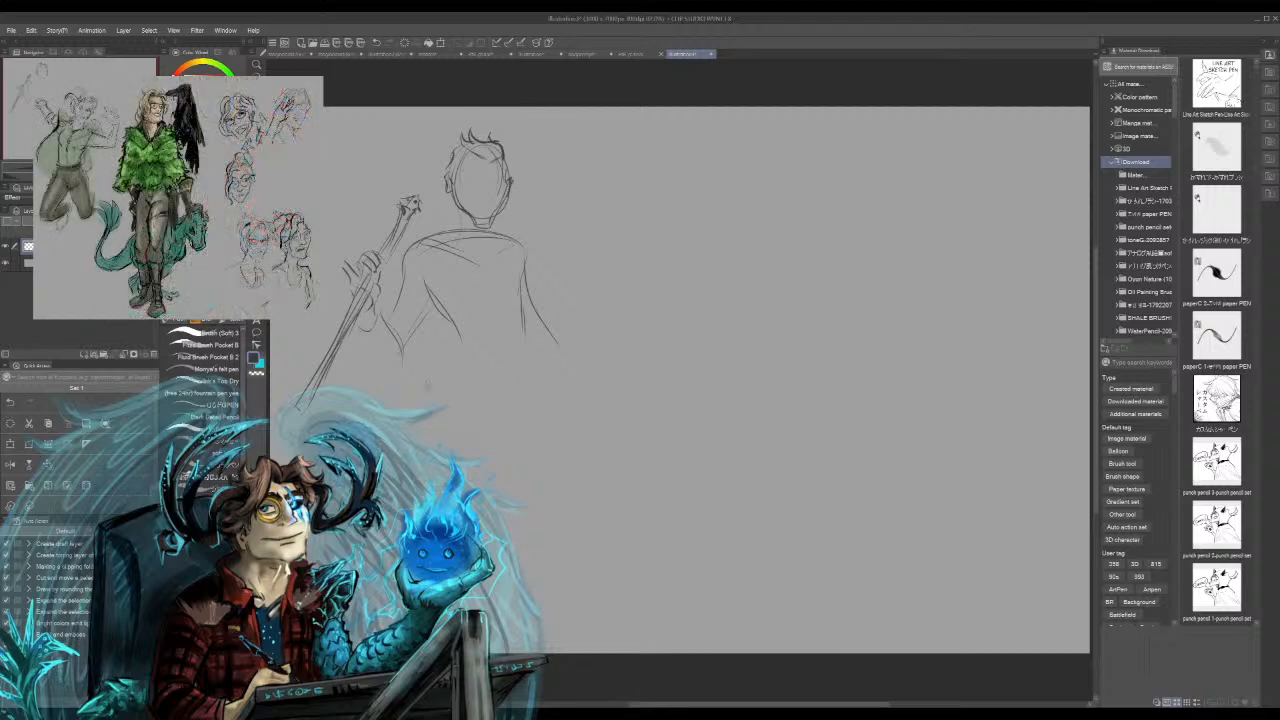
mouse_move(392, 164)
left_mouse_down()
mouse_move(415, 190)
mouse_move(402, 162)
left_mouse_up()
key("ctrl+z")
key("ctrl+z")
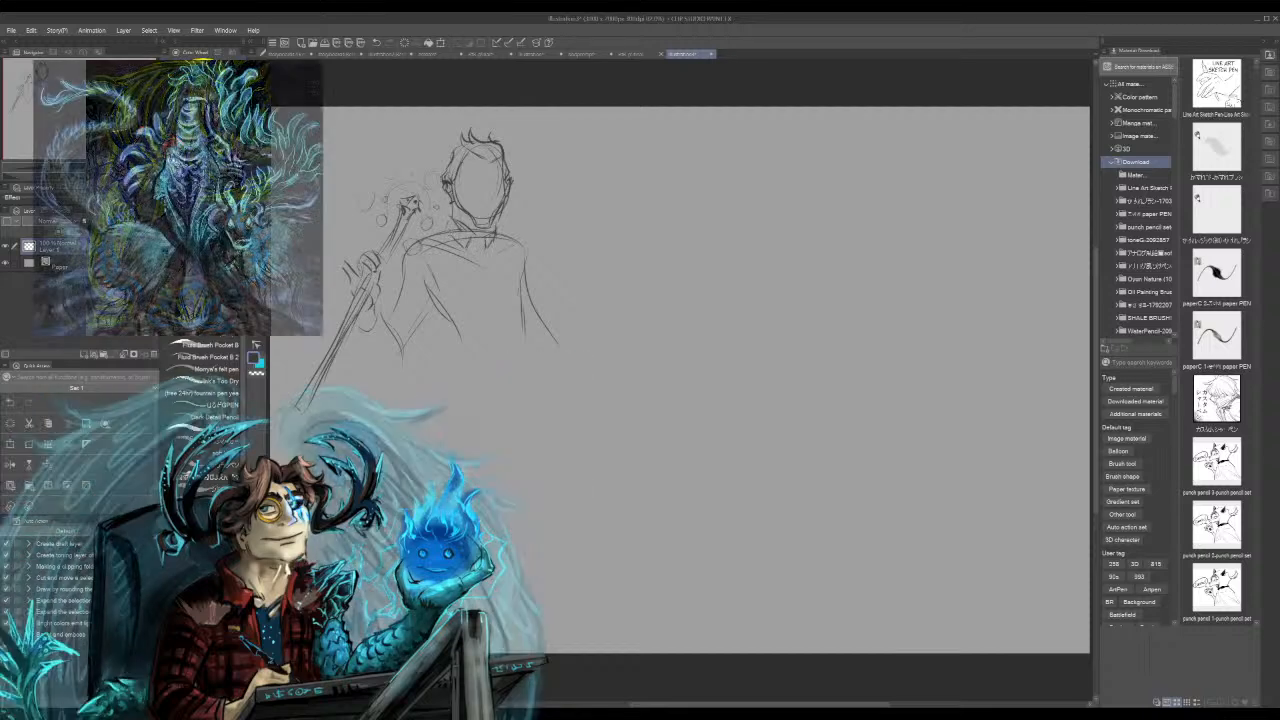
Step: Reinforce the shoulder lines, outline the vest down to its hem, and add a V-shaped neckline around the tie
mouse_move(444, 226)
left_mouse_down()
mouse_move(456, 236)
mouse_move(418, 246)
left_mouse_up()
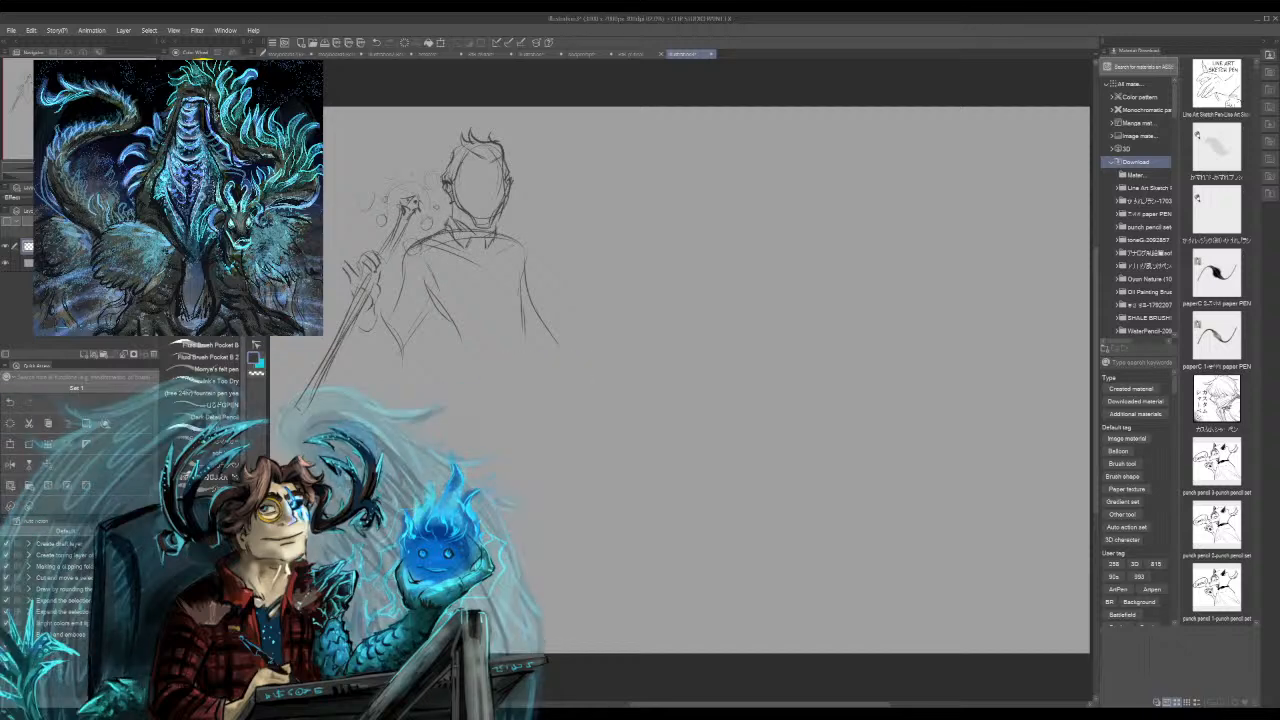
mouse_move(499, 236)
left_mouse_down()
mouse_move(527, 246)
mouse_move(516, 275)
left_mouse_up()
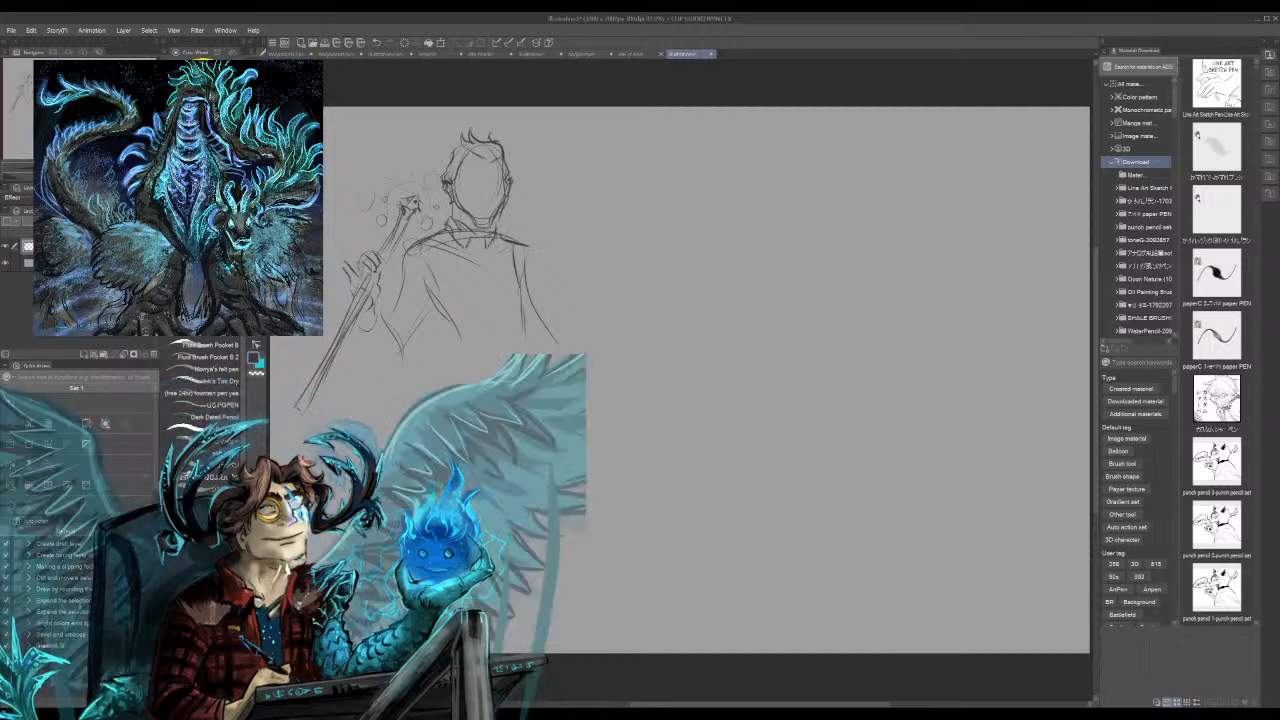
mouse_move(418, 242)
left_mouse_down()
mouse_move(461, 367)
mouse_move(521, 360)
left_mouse_up()
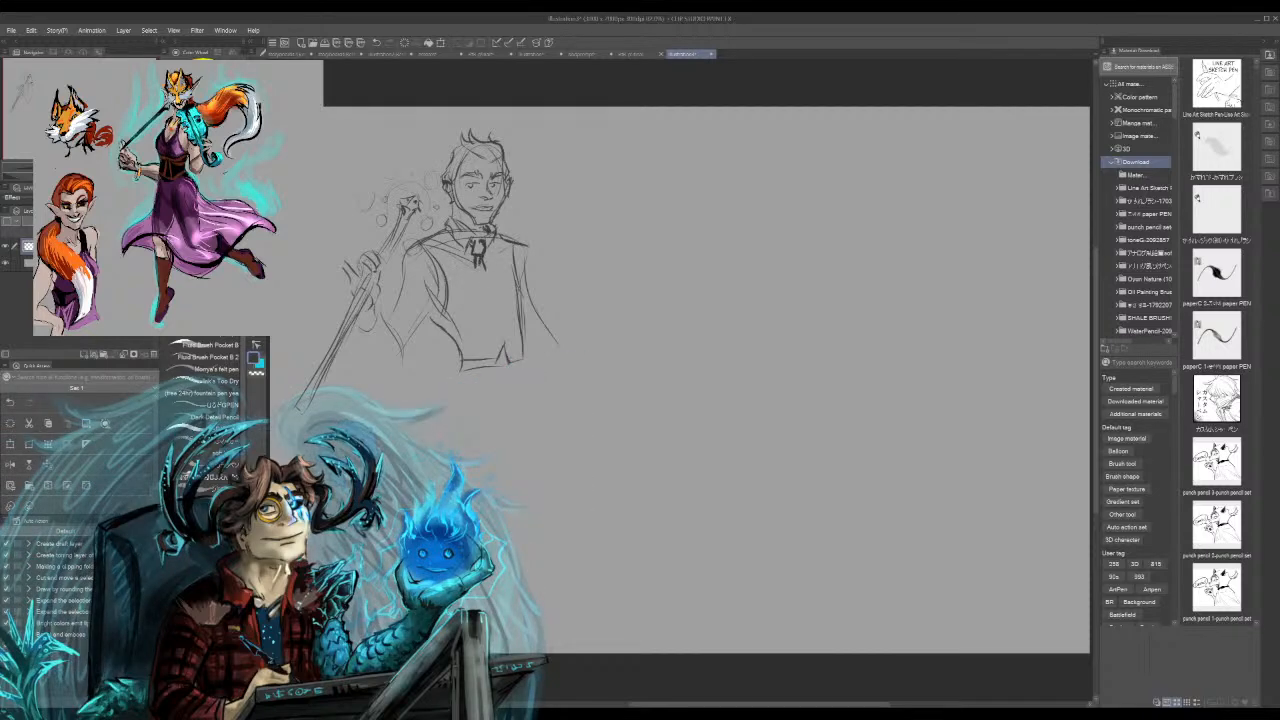
mouse_move(464, 264)
left_mouse_down()
mouse_move(483, 284)
mouse_move(491, 250)
mouse_move(486, 276)
left_mouse_up()
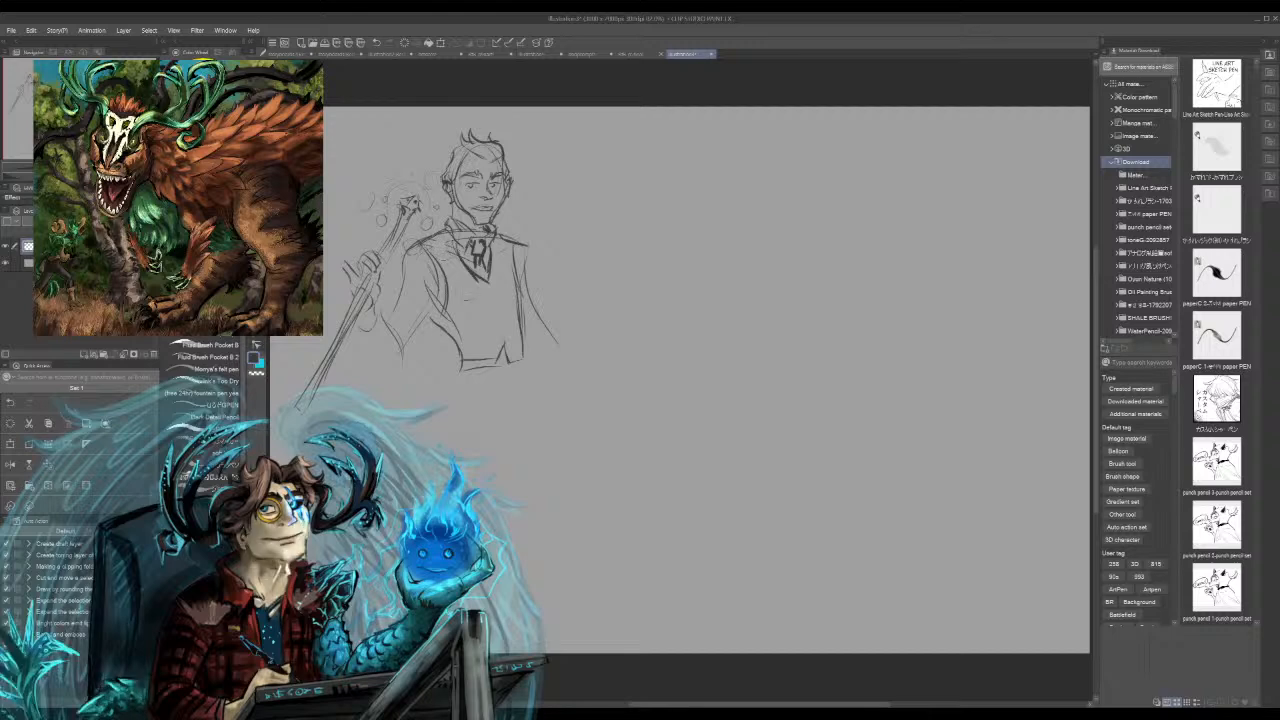
Step: Strengthen the contours of the staff-holding arm's sleeve and add a cuff and folds around the elbow
left_click_drag(432, 314, 390, 350)
mouse_move(382, 300)
left_mouse_down()
mouse_move(403, 327)
mouse_move(371, 343)
left_mouse_up()
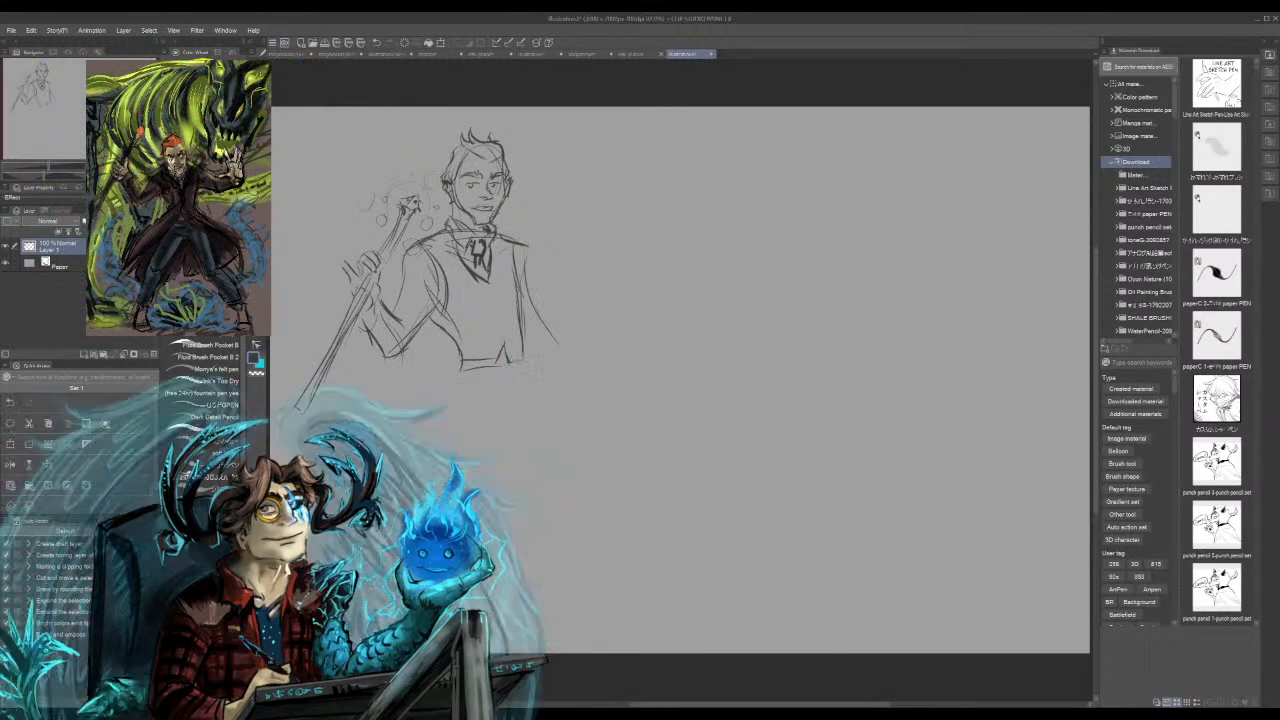
left_click_drag(390, 318, 405, 266)
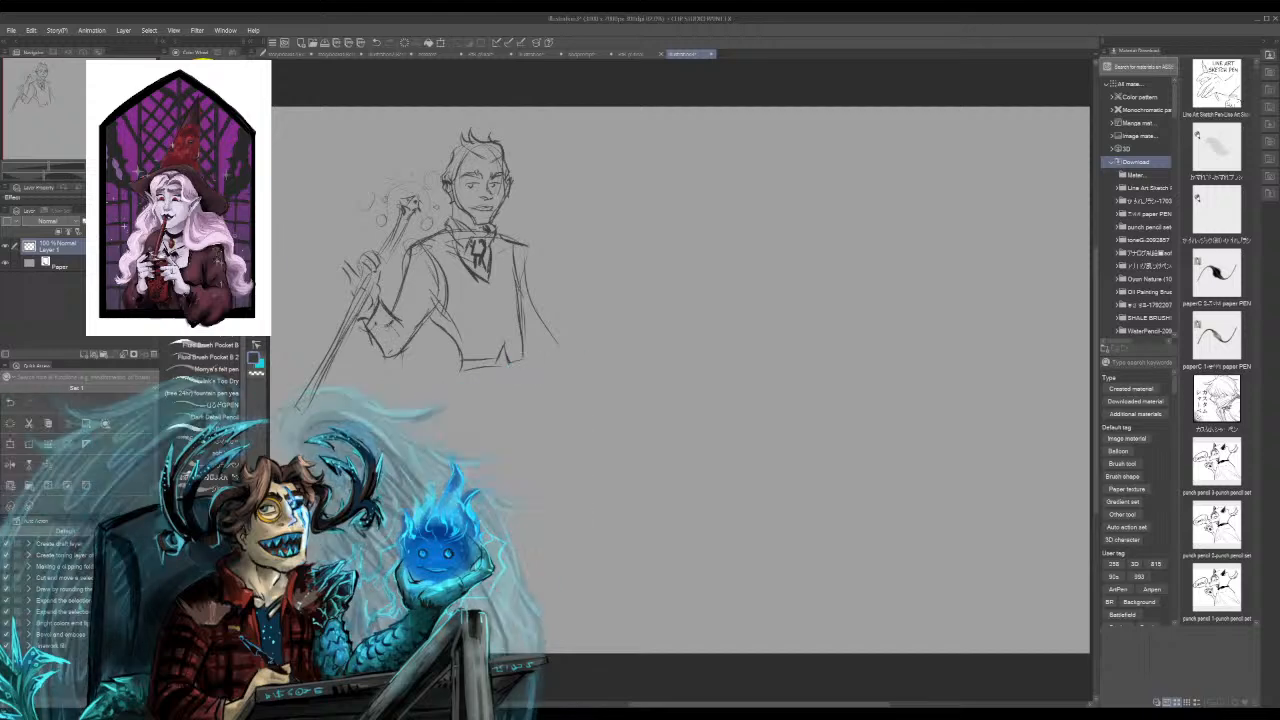
left_click_drag(377, 316, 382, 330)
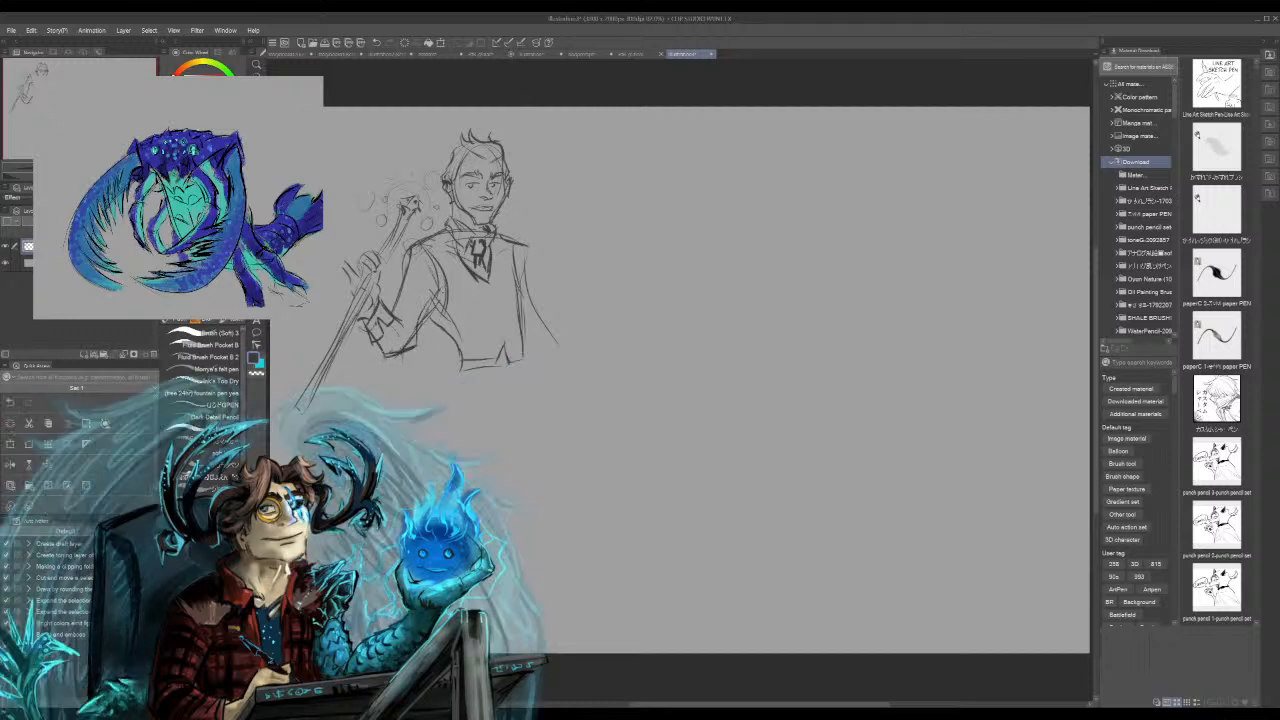
left_click_drag(397, 314, 411, 308)
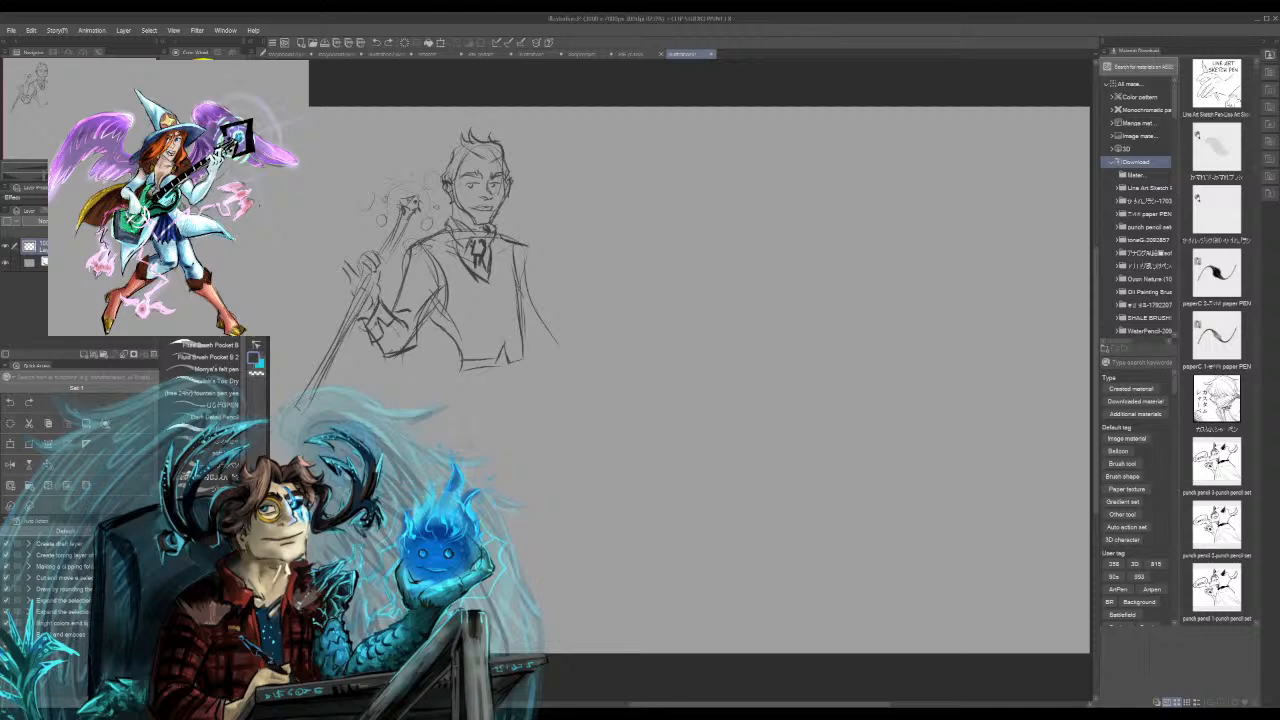
Step: Draw a coattail line flaring from the waist and sketch the other arm bent with its hand at the waist
left_click_drag(526, 356, 563, 401)
left_click_drag(560, 393, 583, 443)
left_click_drag(527, 300, 566, 308)
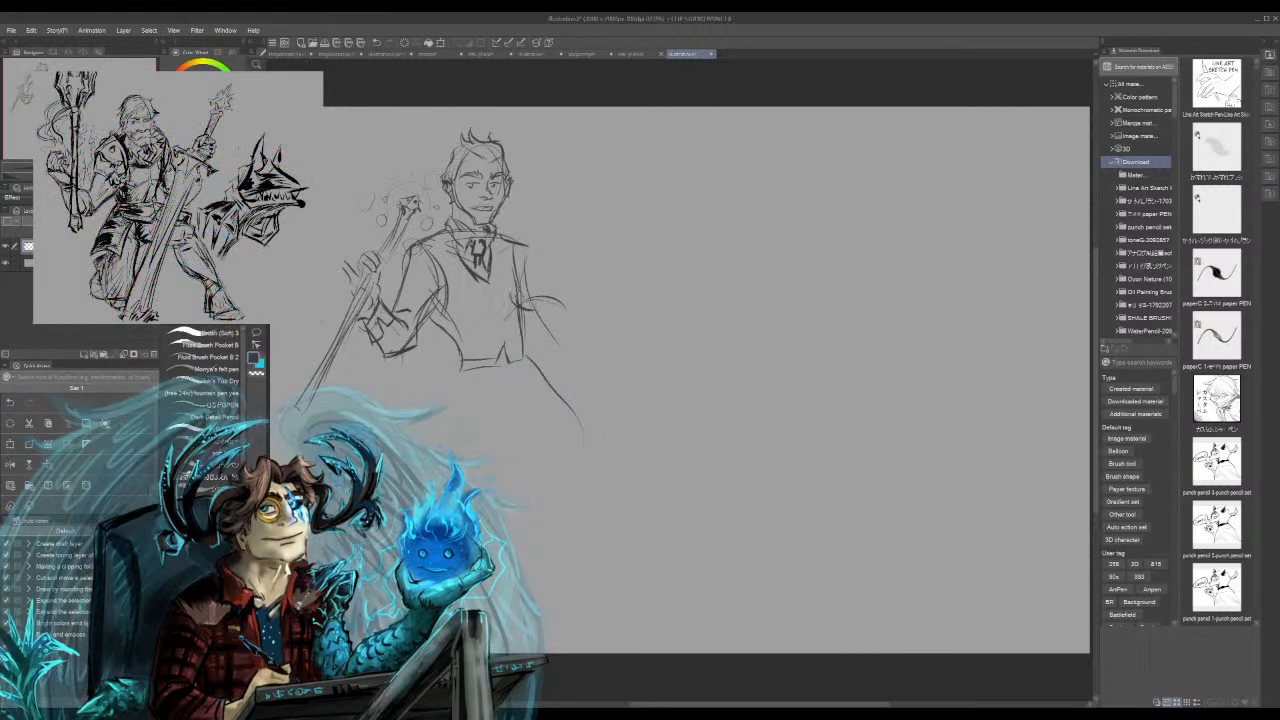
mouse_move(511, 309)
left_mouse_down()
mouse_move(519, 321)
mouse_move(548, 300)
mouse_move(565, 305)
mouse_move(492, 326)
left_mouse_up()
mouse_move(514, 331)
left_mouse_down()
mouse_move(528, 341)
mouse_move(566, 325)
mouse_move(567, 301)
left_mouse_up()
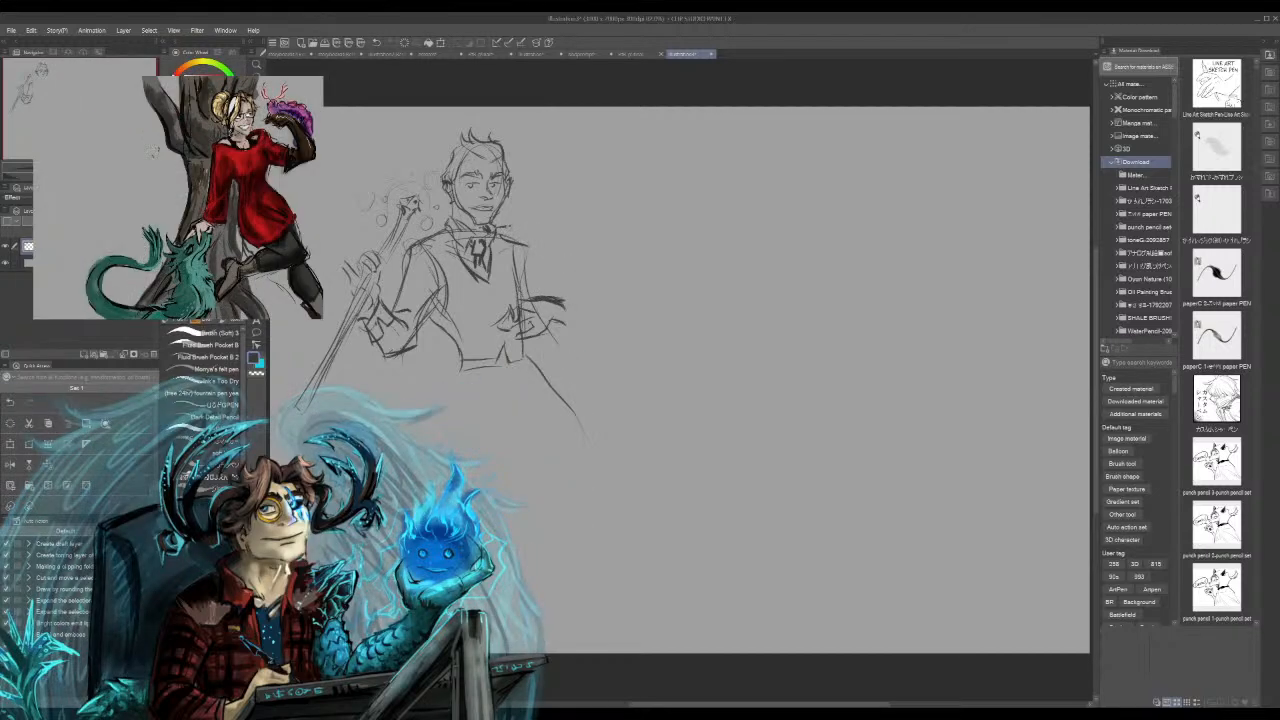
mouse_move(541, 257)
left_mouse_down()
mouse_move(577, 280)
mouse_move(592, 321)
mouse_move(549, 322)
mouse_move(553, 308)
mouse_move(520, 281)
left_mouse_up()
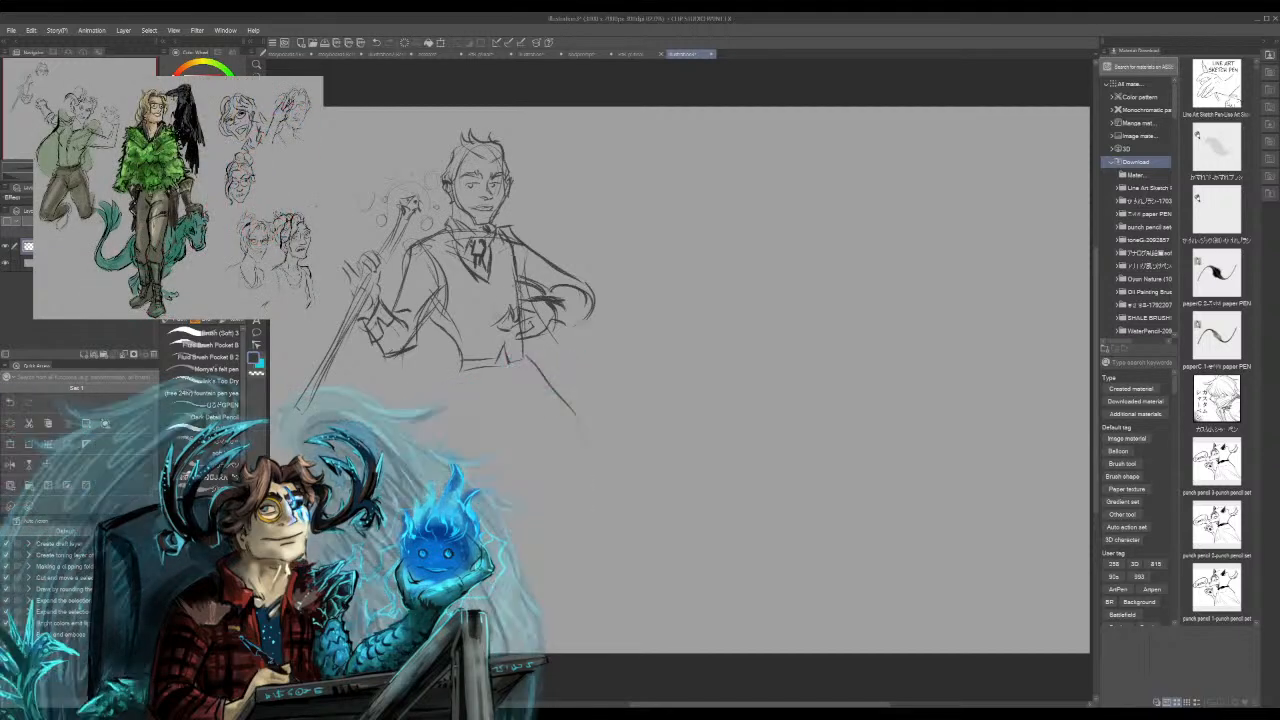
Step: Thicken the vest's armhole and side outline, retry the coattail's lower end, and undo that last stroke
left_click_drag(422, 238, 449, 292)
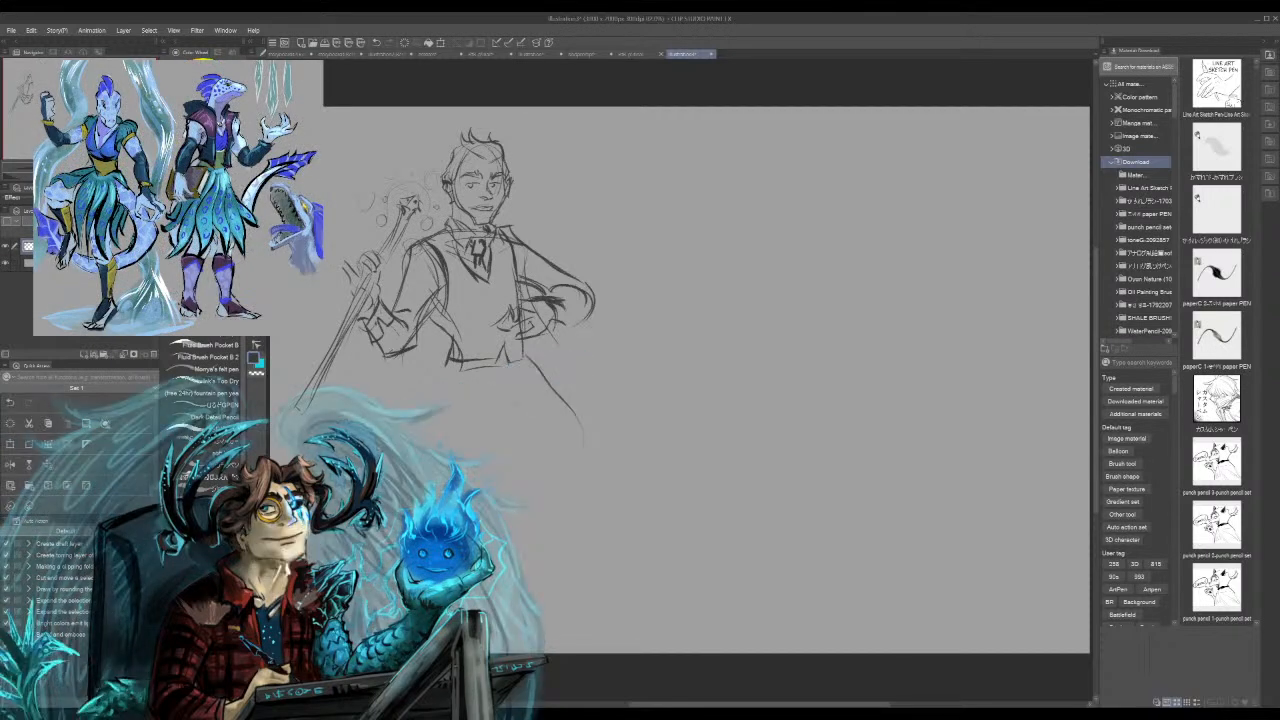
key("ctrl+z")
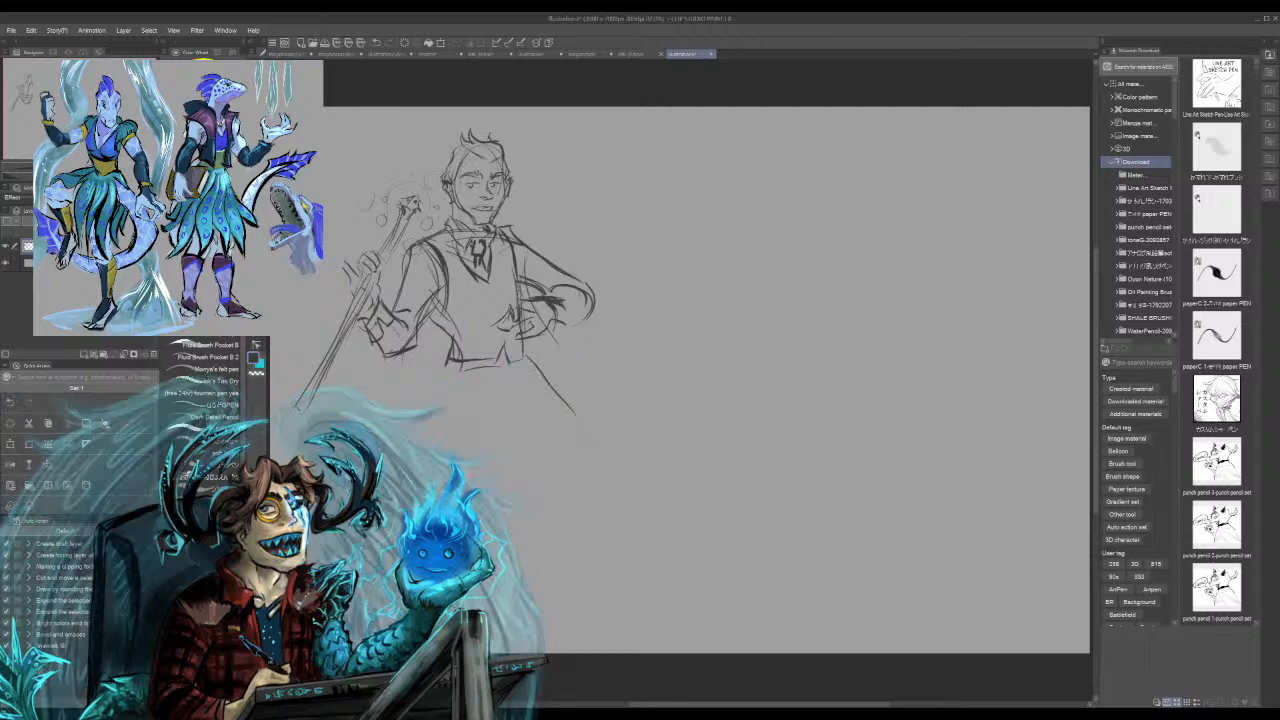
left_click_drag(574, 411, 583, 446)
key("ctrl+z")
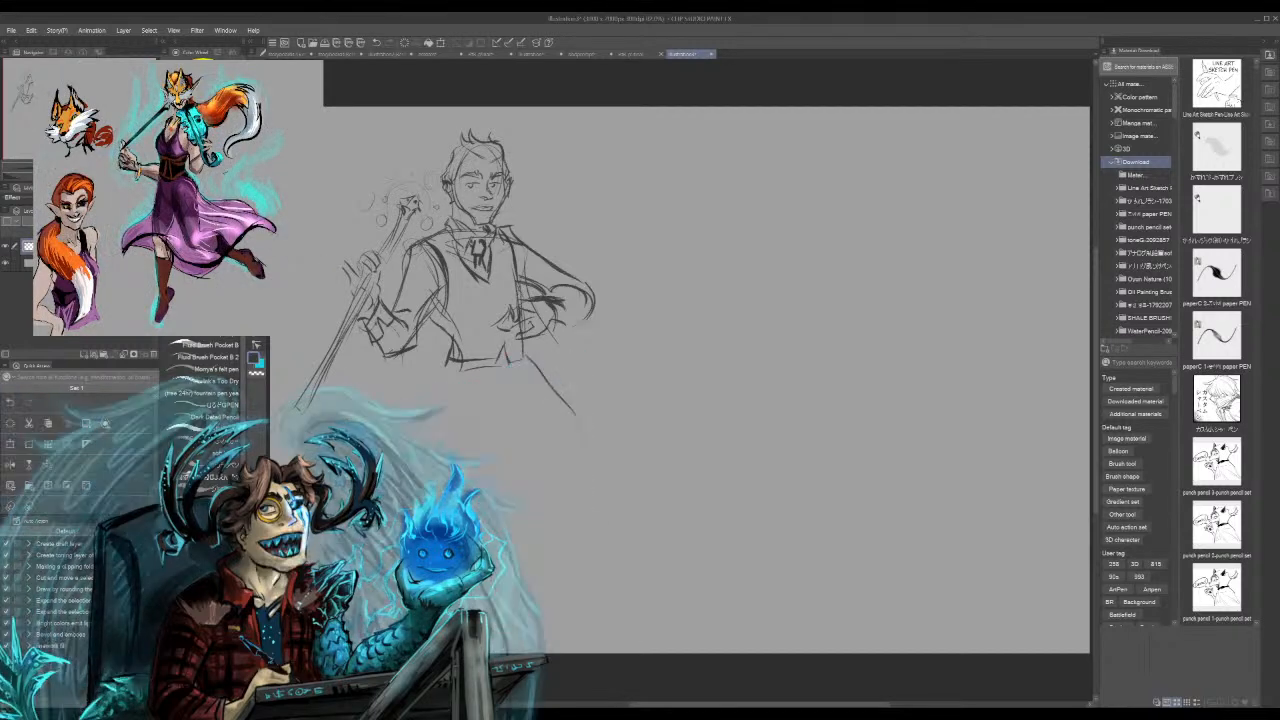
Step: Block in the figure's legs from the waist down and sketch a shoe beneath them
left_click_drag(516, 368, 504, 458)
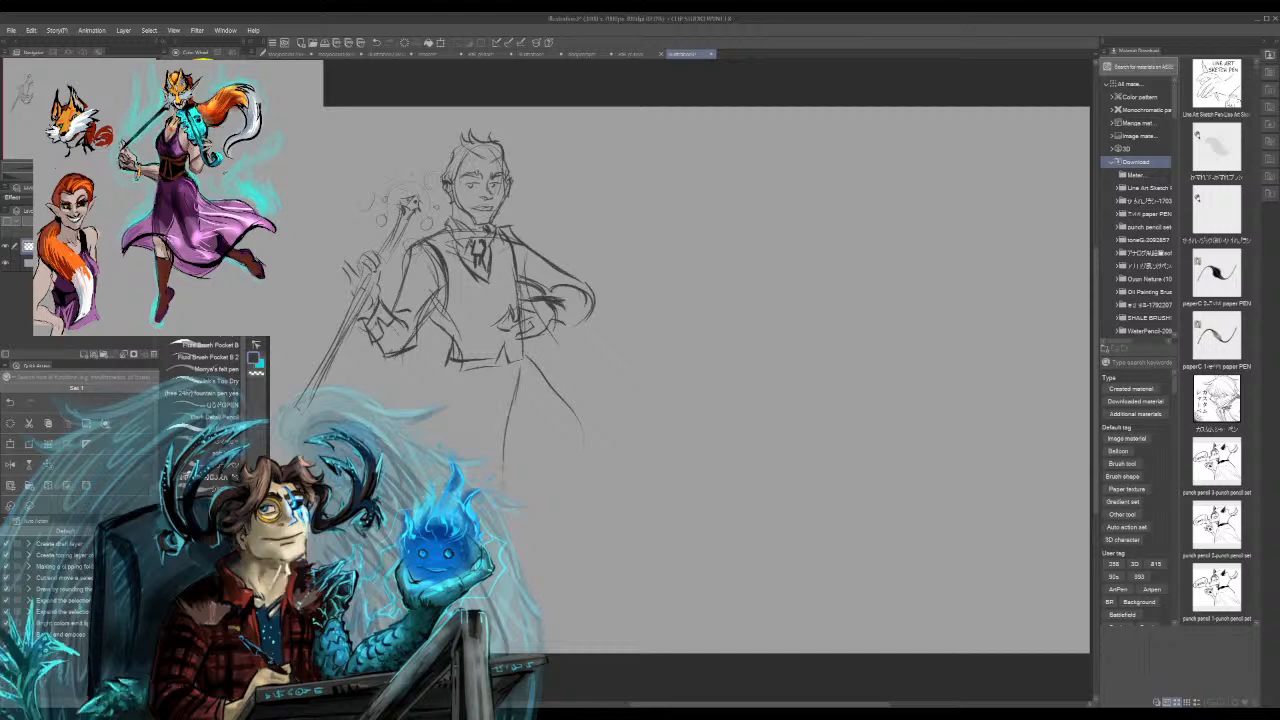
left_click_drag(493, 387, 522, 540)
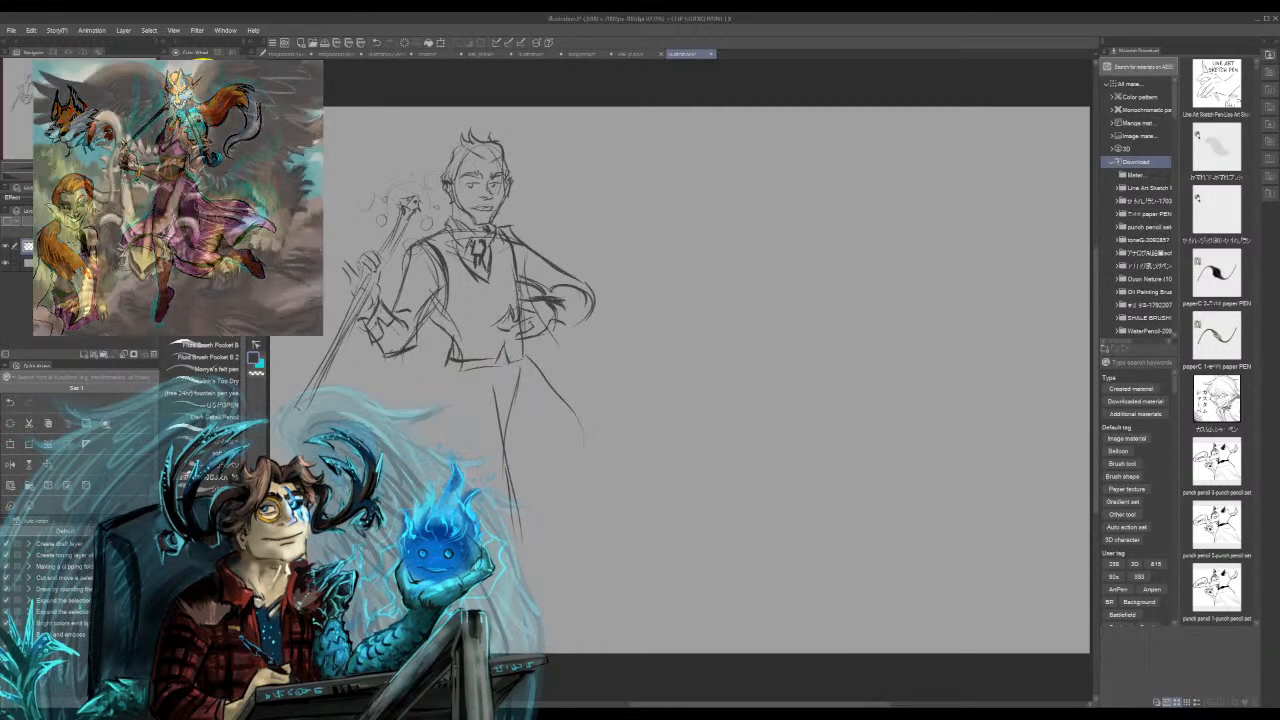
mouse_move(446, 368)
left_mouse_down()
mouse_move(452, 452)
mouse_move(496, 470)
mouse_move(494, 493)
left_mouse_up()
left_click_drag(508, 431, 497, 487)
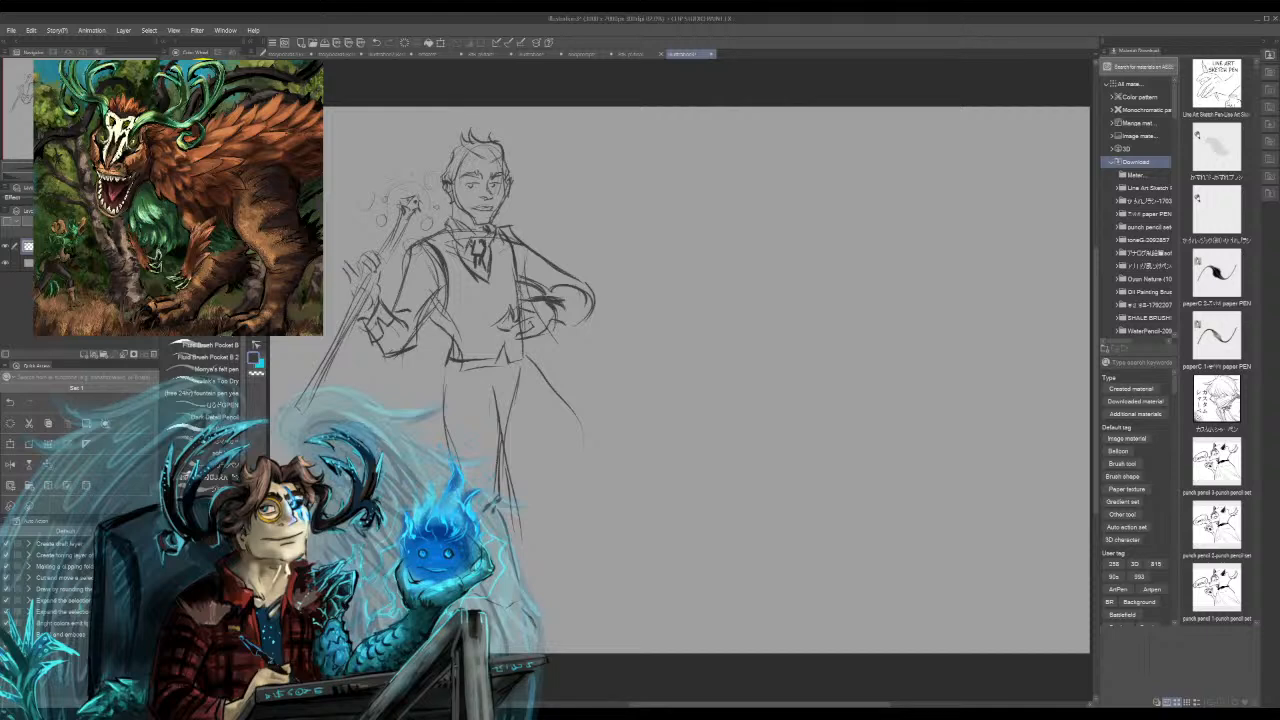
mouse_move(490, 617)
left_mouse_down()
mouse_move(521, 640)
mouse_move(539, 632)
mouse_move(495, 624)
mouse_move(524, 588)
left_mouse_up()
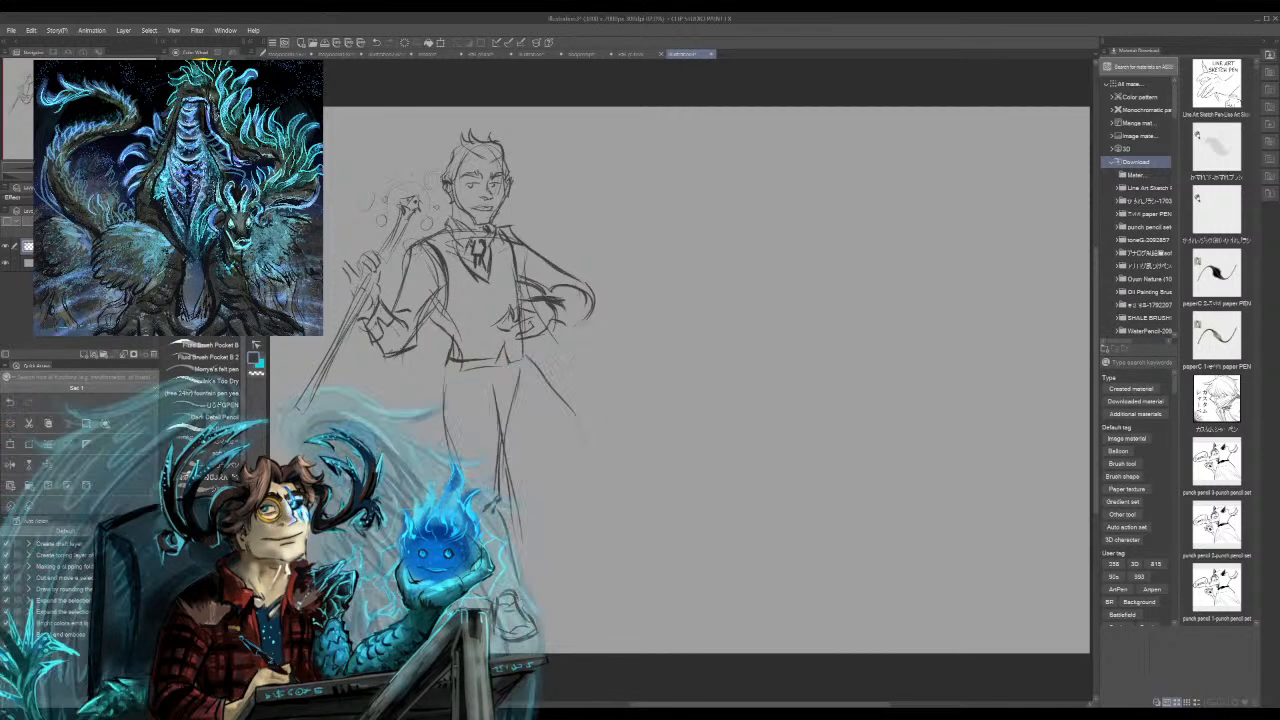
Step: Redraw the leg on the coattail side with a heavier thigh line and a bent knee
left_click_drag(513, 395, 517, 495)
mouse_move(514, 365)
left_mouse_down()
mouse_move(538, 503)
mouse_move(519, 535)
left_mouse_up()
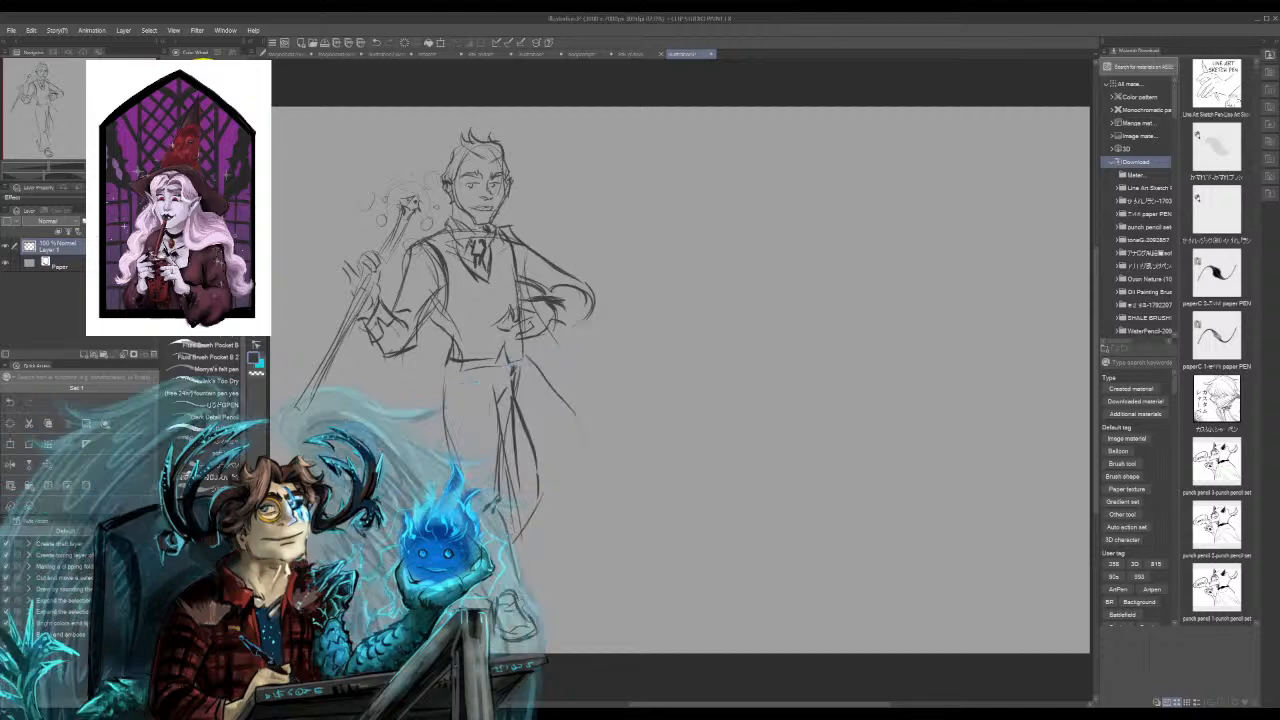
mouse_move(534, 464)
left_mouse_down()
mouse_move(549, 484)
mouse_move(520, 491)
mouse_move(531, 495)
mouse_move(514, 511)
left_mouse_up()
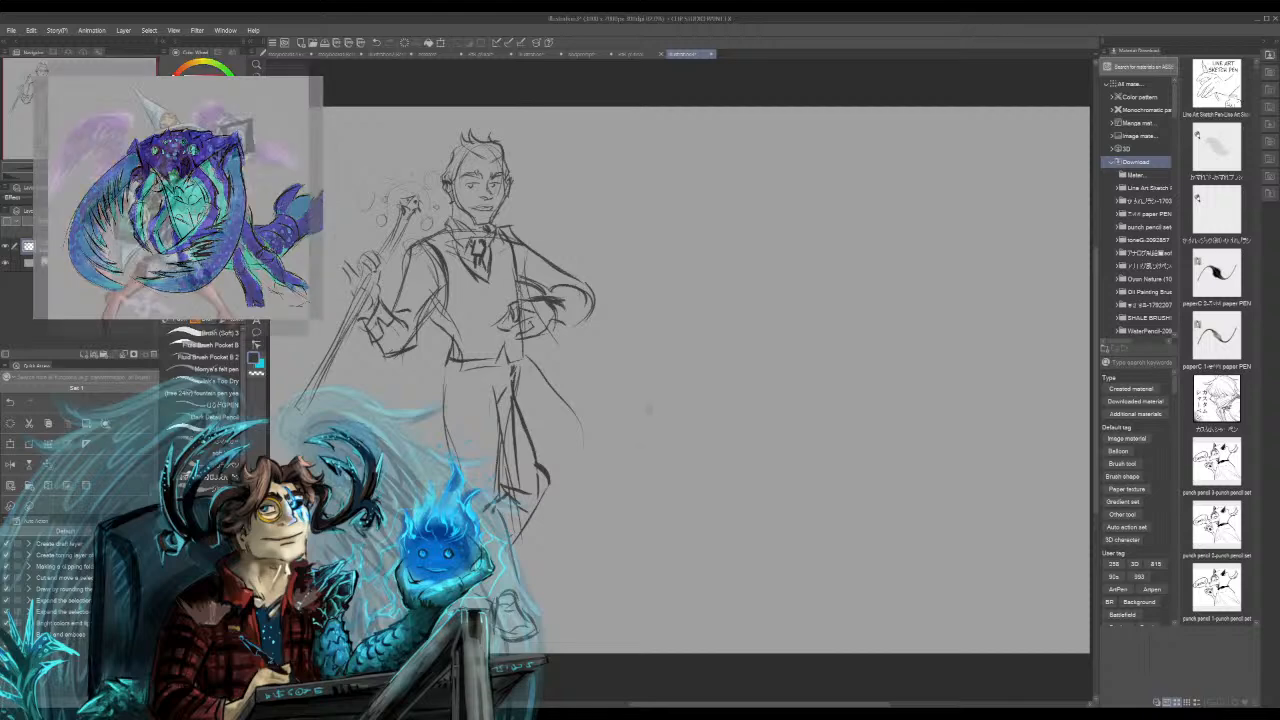
Step: Sketch a large curved dome shape with inner leaf-like folds beside the figure's bent arm
left_click_drag(548, 175, 646, 299)
mouse_move(586, 341)
left_mouse_down()
mouse_move(658, 290)
mouse_move(546, 152)
mouse_move(652, 236)
mouse_move(560, 210)
mouse_move(604, 240)
mouse_move(600, 214)
mouse_move(552, 188)
left_mouse_up()
left_click_drag(560, 196, 634, 228)
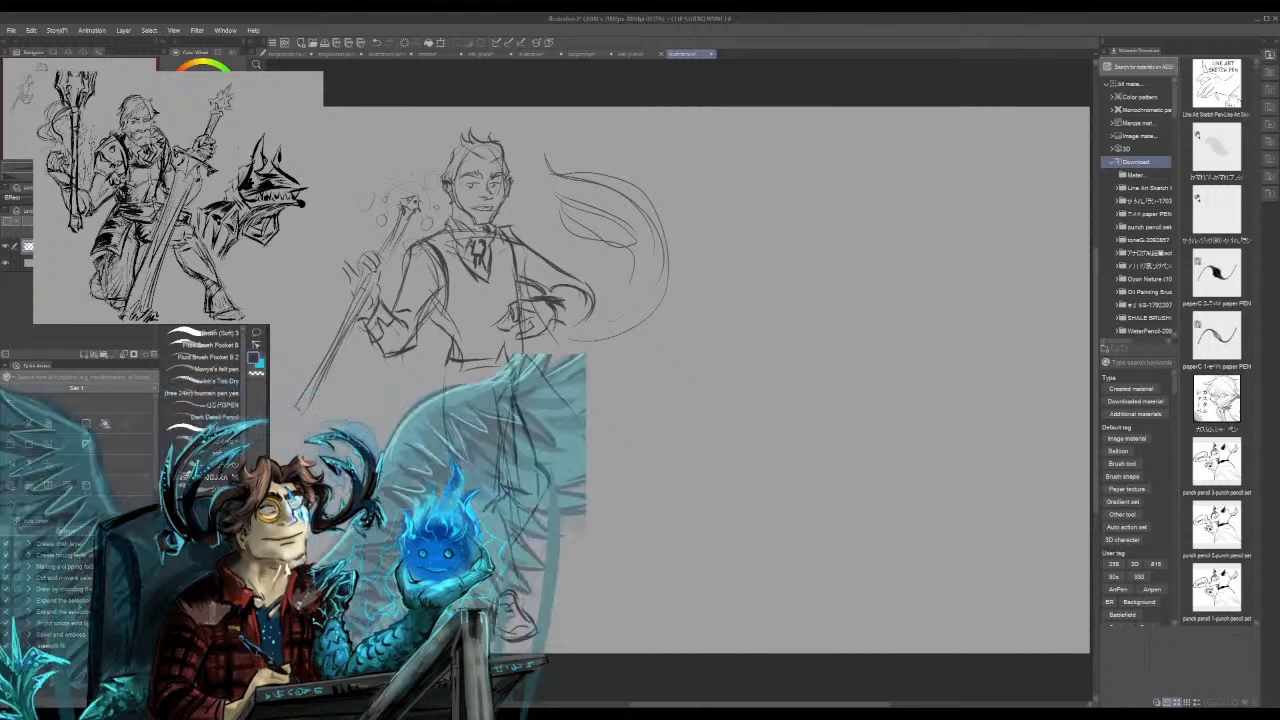
Step: Add wavy tendrils trailing from the lower edge and outer side of the curved dome shape
left_click_drag(612, 324, 630, 412)
left_click_drag(640, 316, 684, 380)
mouse_move(566, 355)
left_mouse_down()
mouse_move(575, 373)
mouse_move(598, 360)
mouse_move(584, 394)
left_mouse_up()
mouse_move(656, 262)
left_mouse_down()
mouse_move(690, 242)
mouse_move(736, 178)
left_mouse_up()
mouse_move(654, 298)
left_mouse_down()
mouse_move(706, 272)
mouse_move(676, 324)
left_mouse_up()
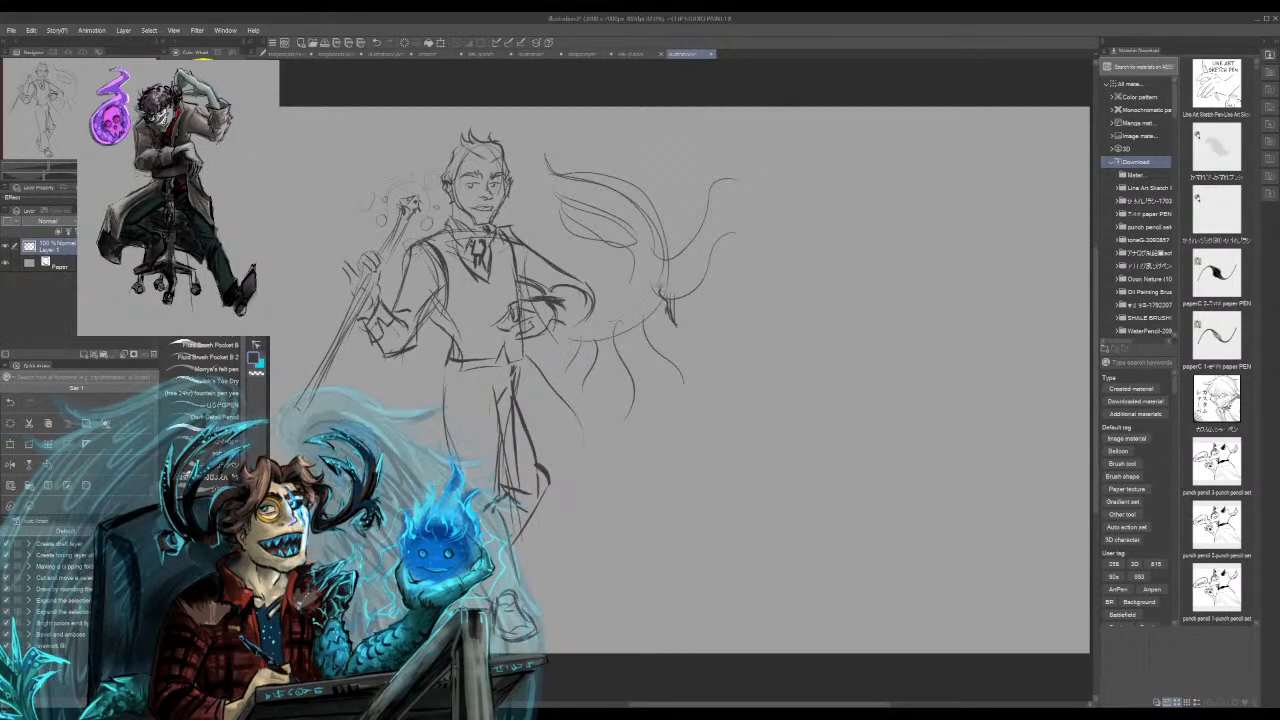
Step: Build the upper tendril beside the dome shape into a segmented, spiked limb with a curved end
mouse_move(669, 254)
left_mouse_down()
mouse_move(678, 226)
mouse_move(698, 237)
mouse_move(708, 199)
mouse_move(737, 256)
left_mouse_up()
mouse_move(722, 198)
left_mouse_down()
mouse_move(734, 183)
mouse_move(732, 238)
left_mouse_up()
mouse_move(703, 212)
left_mouse_down()
mouse_move(713, 260)
mouse_move(686, 264)
mouse_move(686, 300)
left_mouse_up()
mouse_move(674, 250)
left_mouse_down()
mouse_move(651, 296)
mouse_move(609, 323)
mouse_move(635, 386)
mouse_move(650, 374)
left_mouse_up()
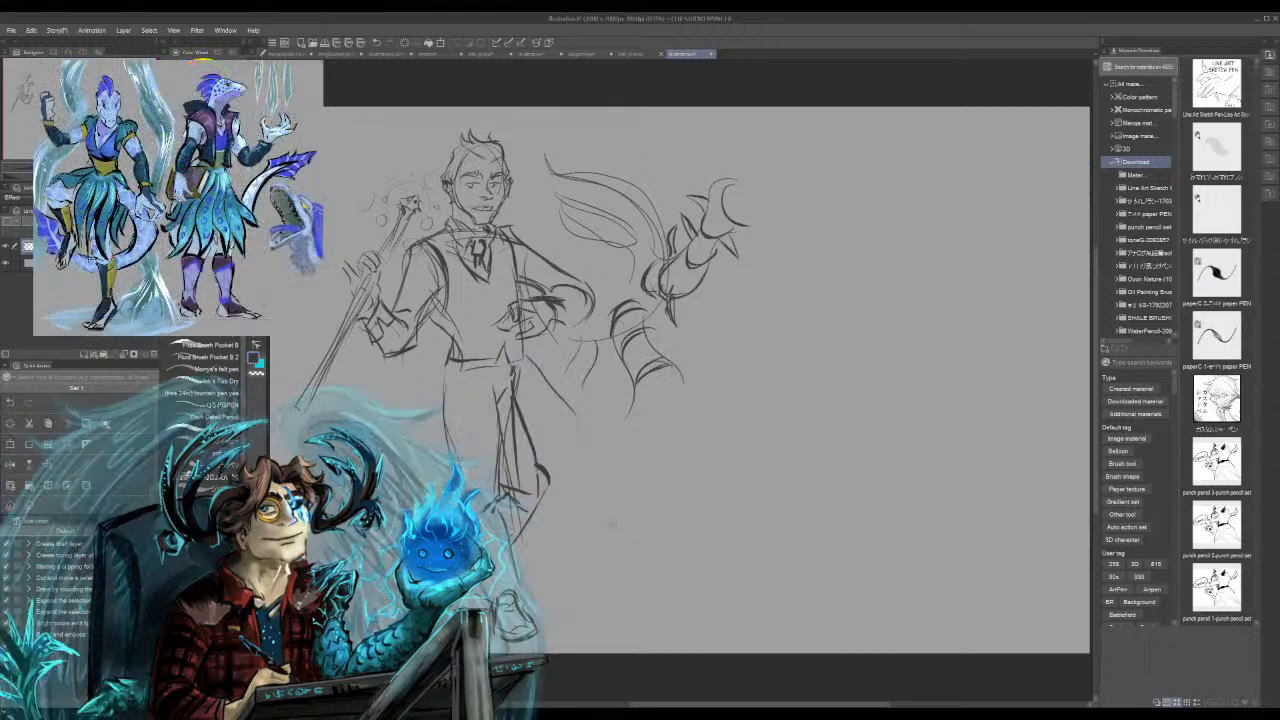
Step: Shape the lower tendril into a spiked limb with a rounded palm, and add a line through the dome's inner folds
mouse_move(634, 412)
left_mouse_down()
mouse_move(680, 407)
mouse_move(676, 377)
mouse_move(711, 389)
left_mouse_up()
left_click_drag(697, 367, 722, 396)
left_click_drag(610, 373, 602, 396)
left_click_drag(656, 341, 688, 327)
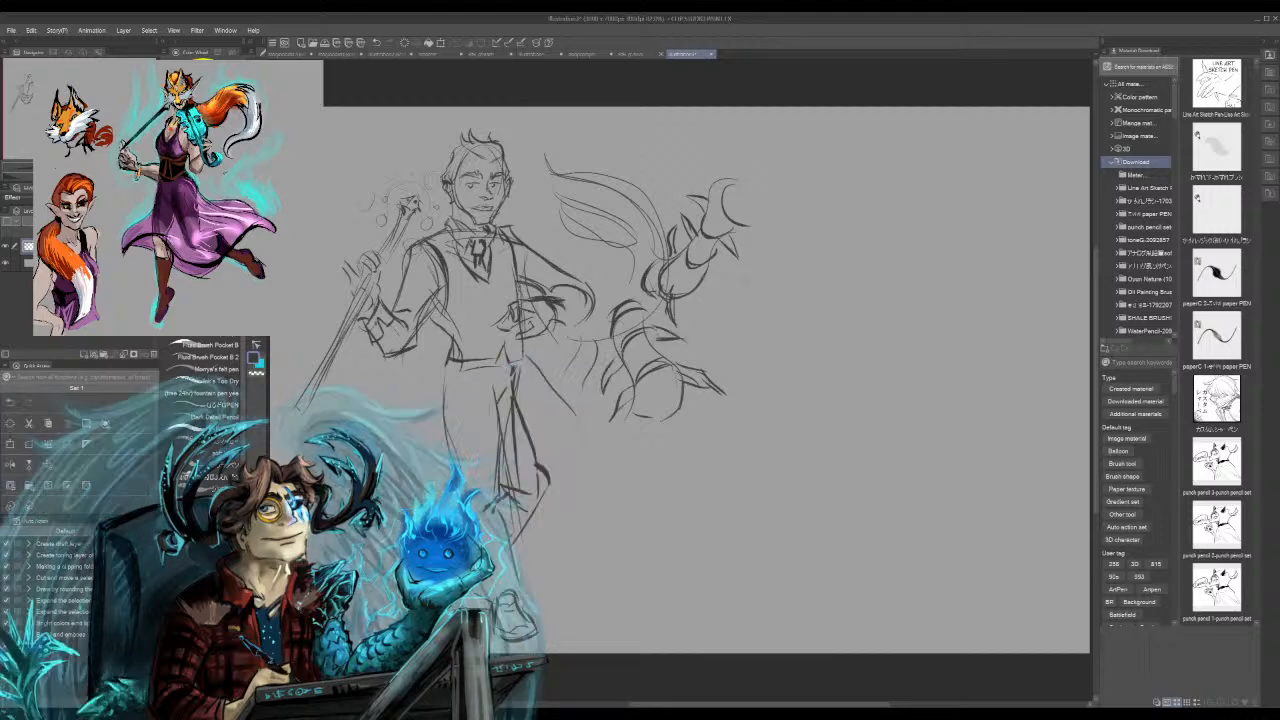
left_click_drag(589, 332, 612, 335)
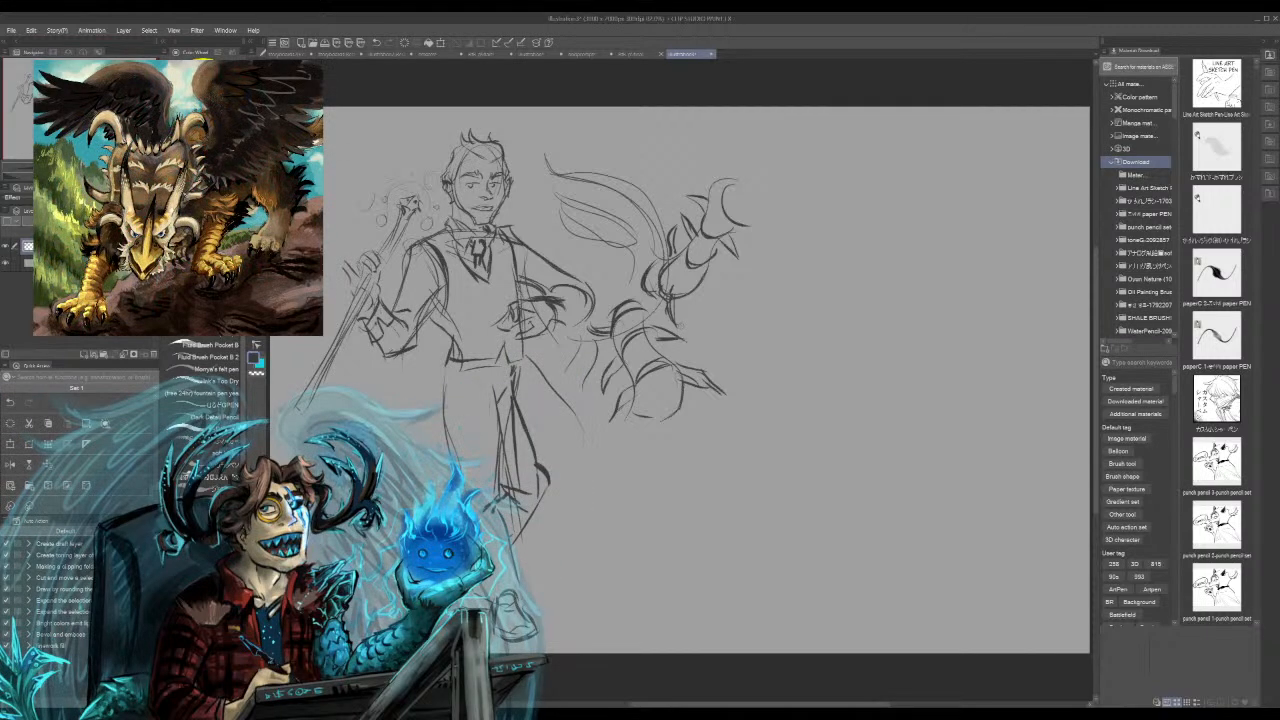
mouse_move(564, 188)
left_mouse_down()
mouse_move(617, 222)
mouse_move(627, 294)
left_mouse_up()
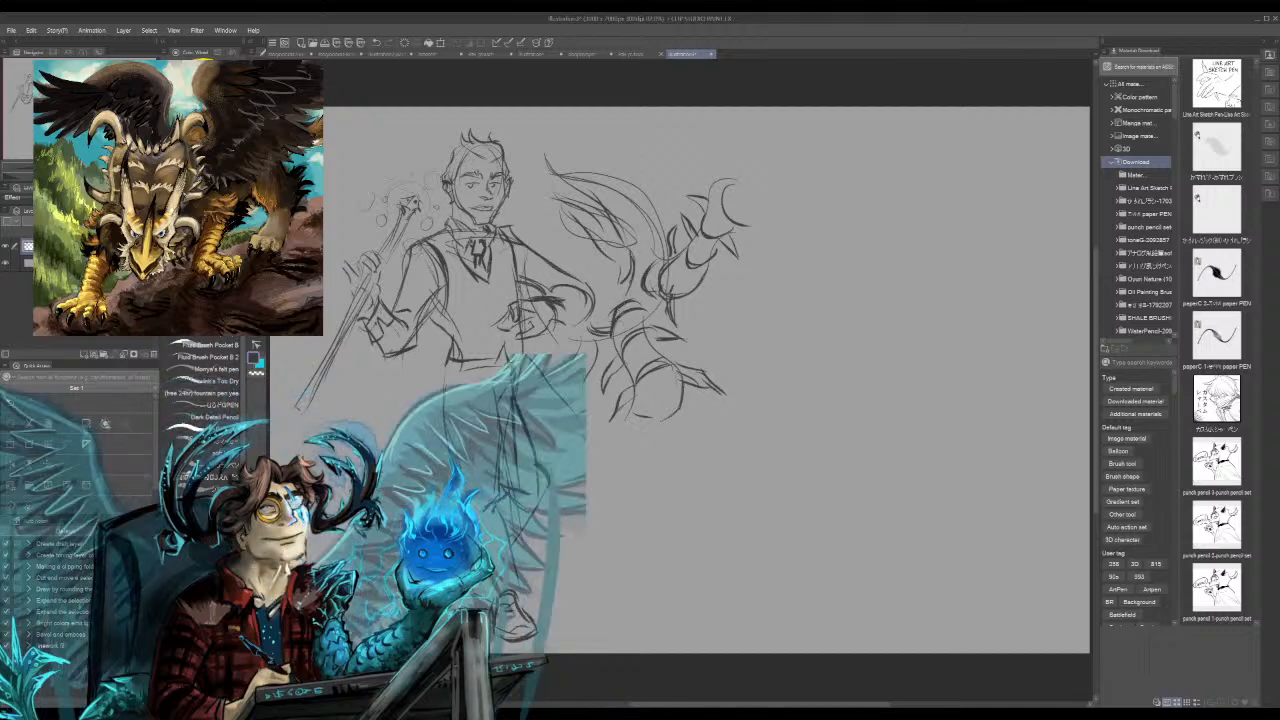
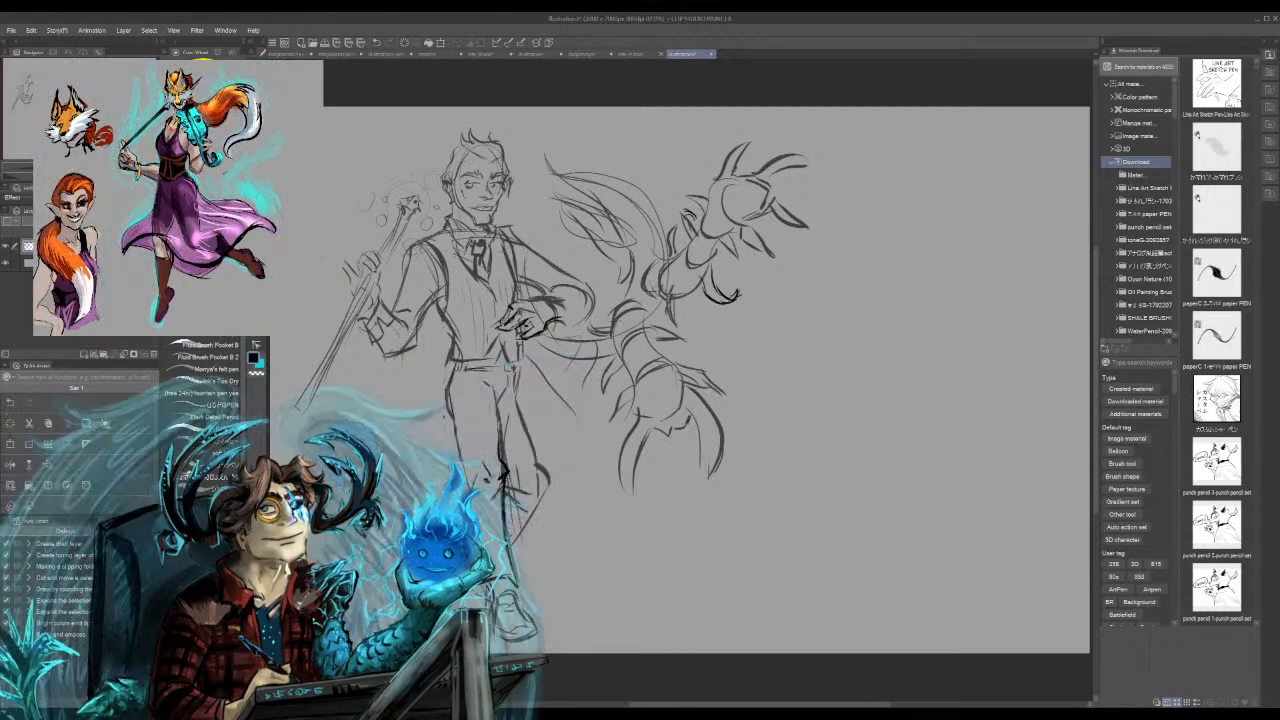
Step: Strengthen the figure's thigh and lower-leg lines and define the fingers of the hand gripping the staff
left_click_drag(496, 393, 503, 423)
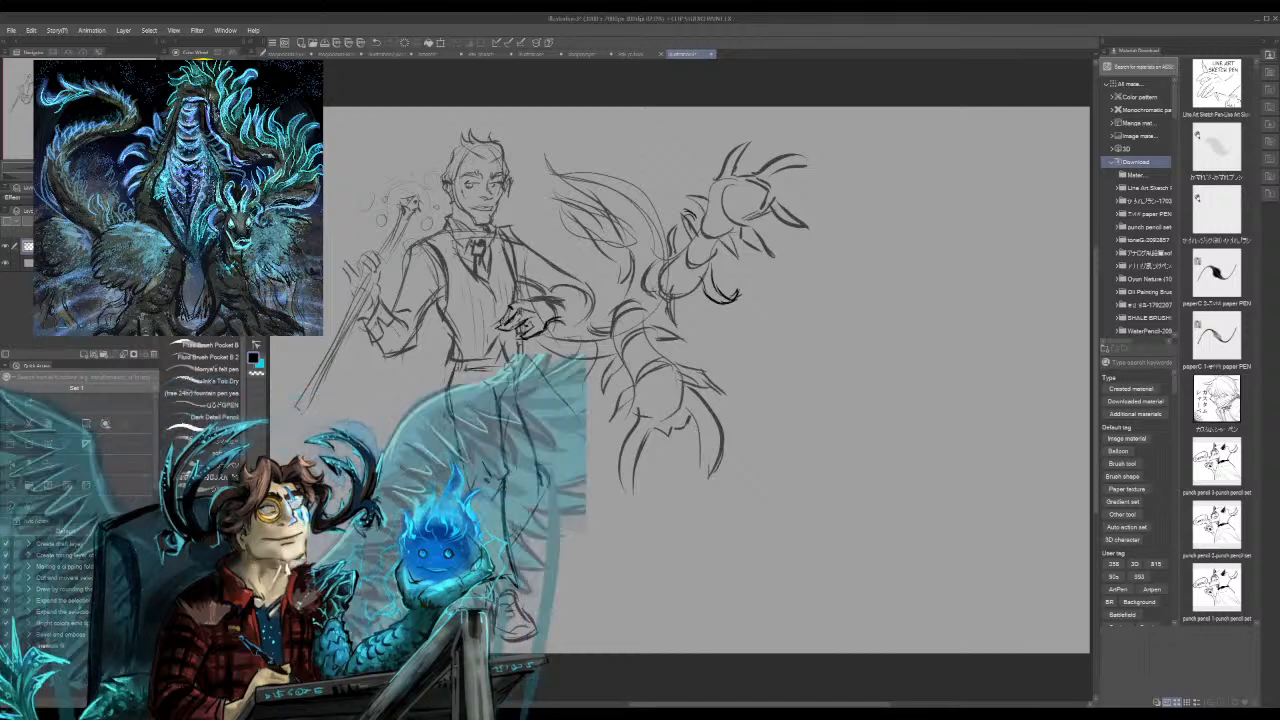
left_click_drag(549, 482, 515, 524)
mouse_move(514, 374)
left_mouse_down()
mouse_move(548, 478)
mouse_move(521, 388)
left_mouse_up()
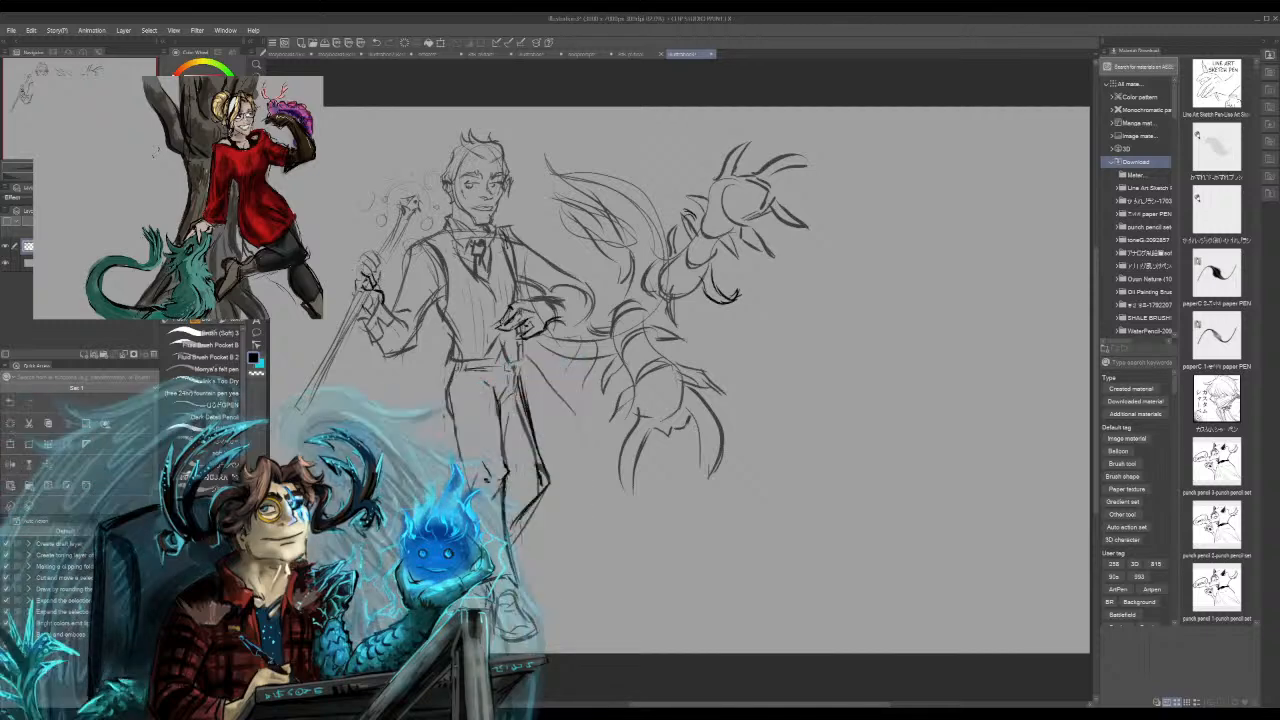
left_click_drag(369, 249, 359, 261)
mouse_move(385, 277)
left_mouse_down()
mouse_move(379, 287)
mouse_move(388, 275)
left_mouse_up()
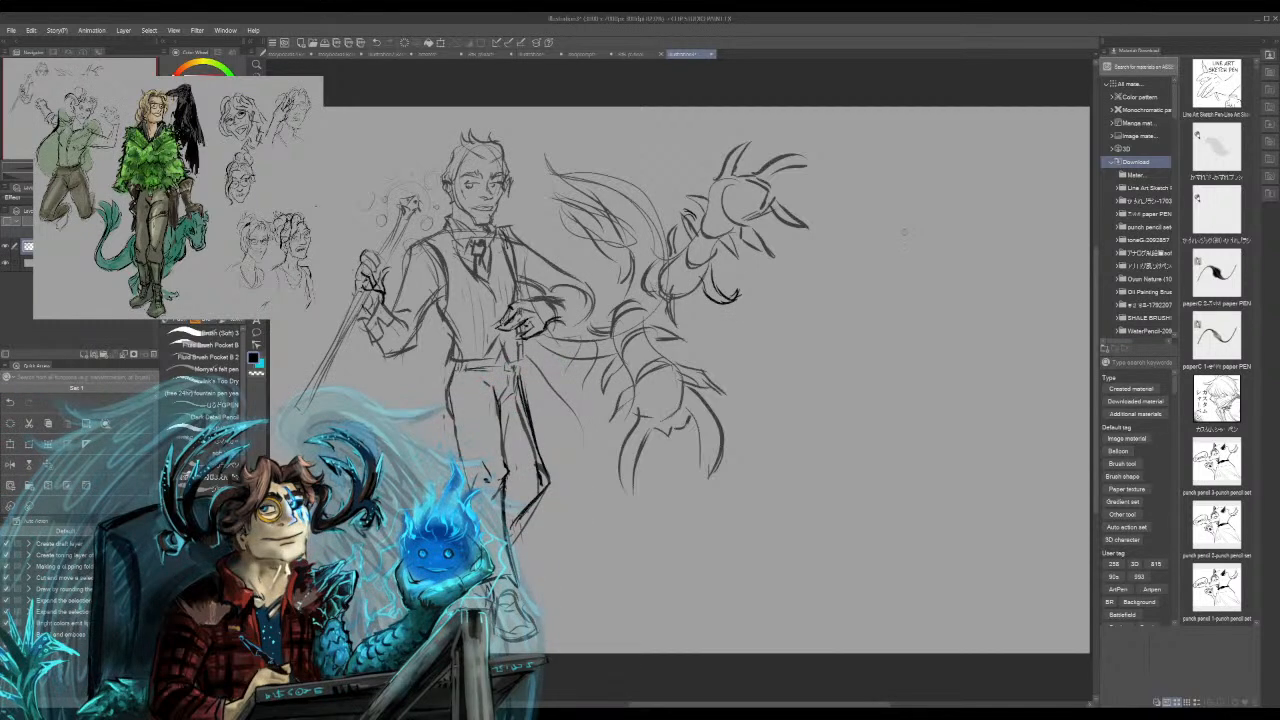
Step: Add small inner curves inside the rounded palms of the upper and lower clawed limbs
left_click_drag(731, 194, 747, 189)
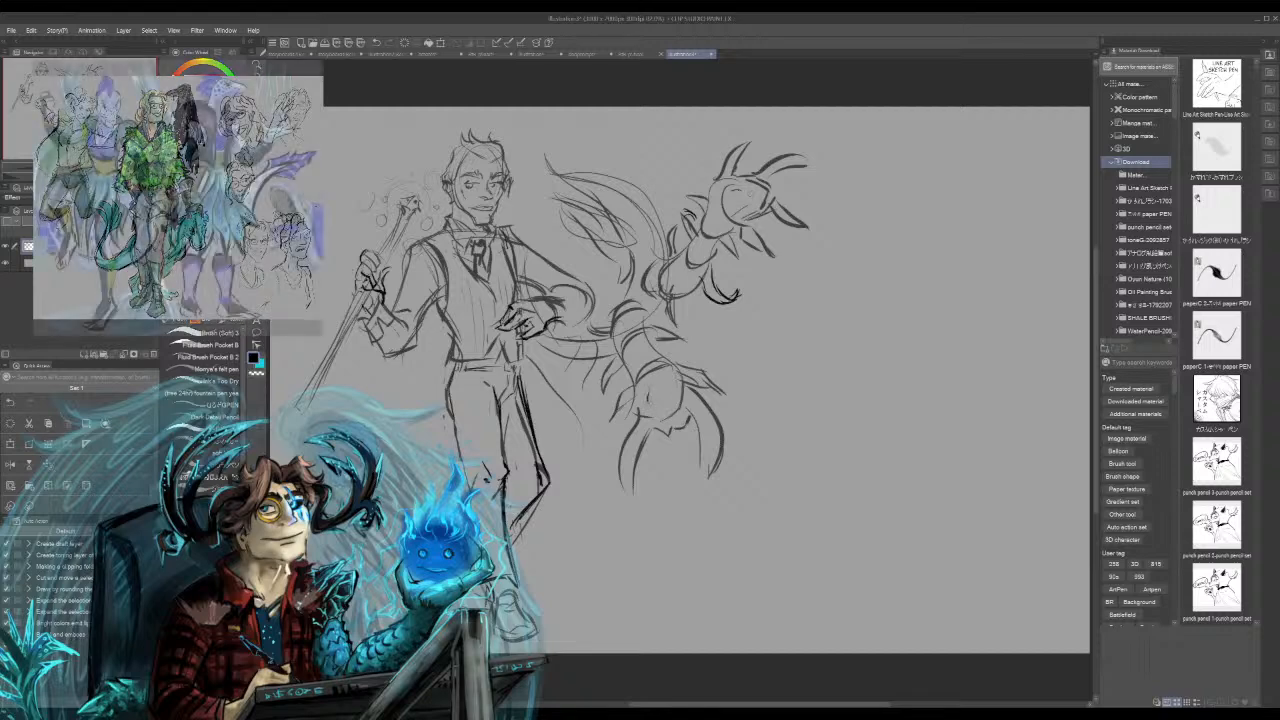
left_click_drag(666, 381, 668, 392)
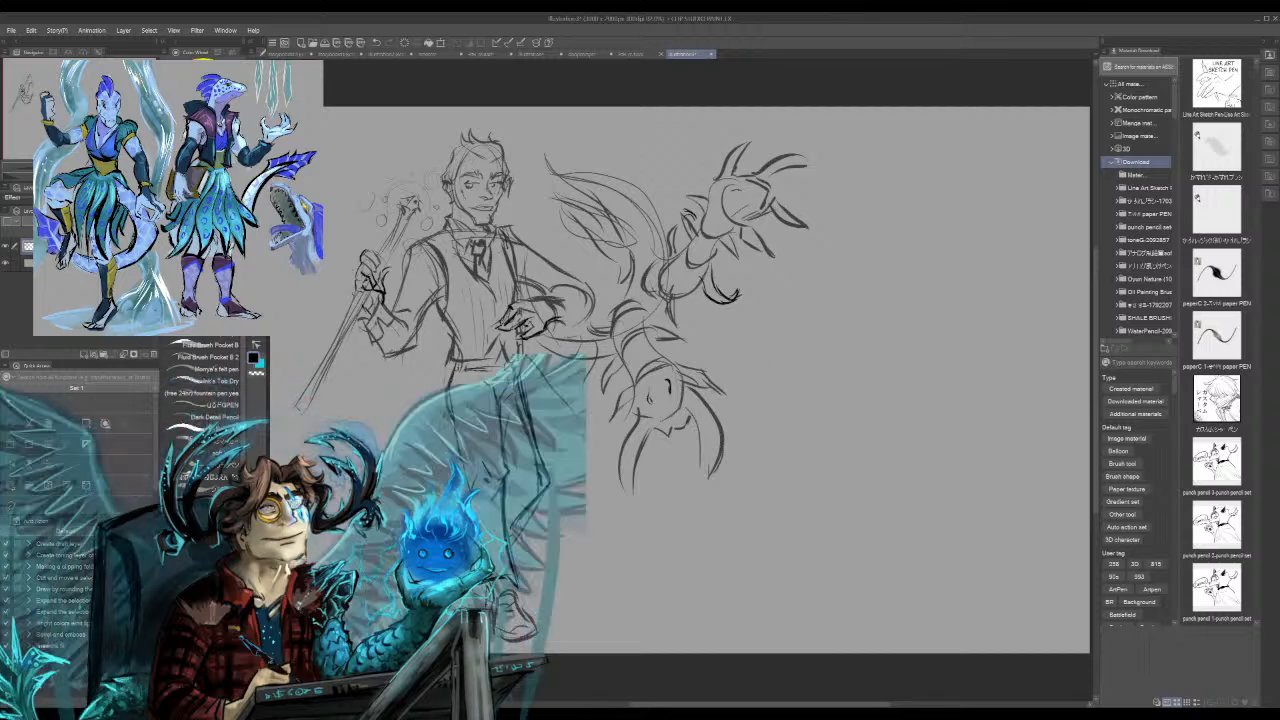
mouse_move(633, 468)
left_mouse_down()
mouse_move(624, 488)
mouse_move(629, 460)
left_mouse_up()
mouse_move(706, 448)
left_mouse_down()
mouse_move(701, 457)
mouse_move(686, 406)
left_mouse_up()
mouse_move(622, 488)
left_mouse_down()
mouse_move(634, 499)
mouse_move(639, 450)
left_mouse_up()
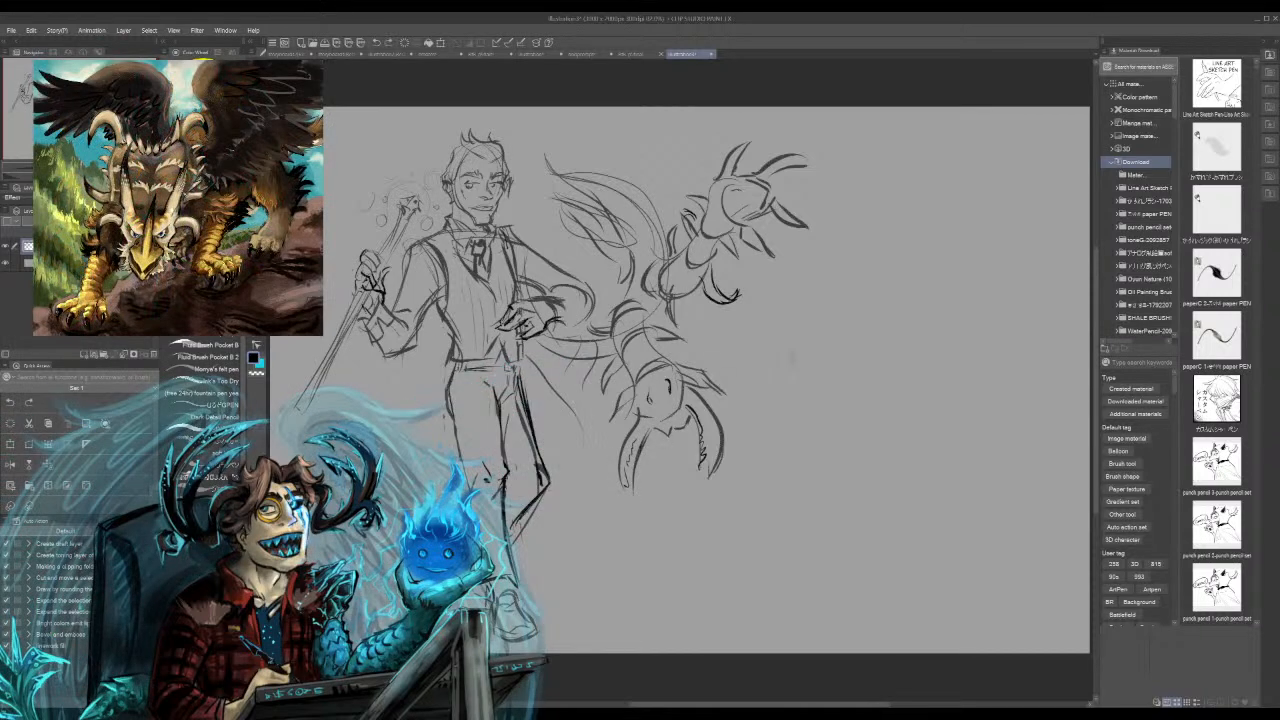
key("ctrl+z")
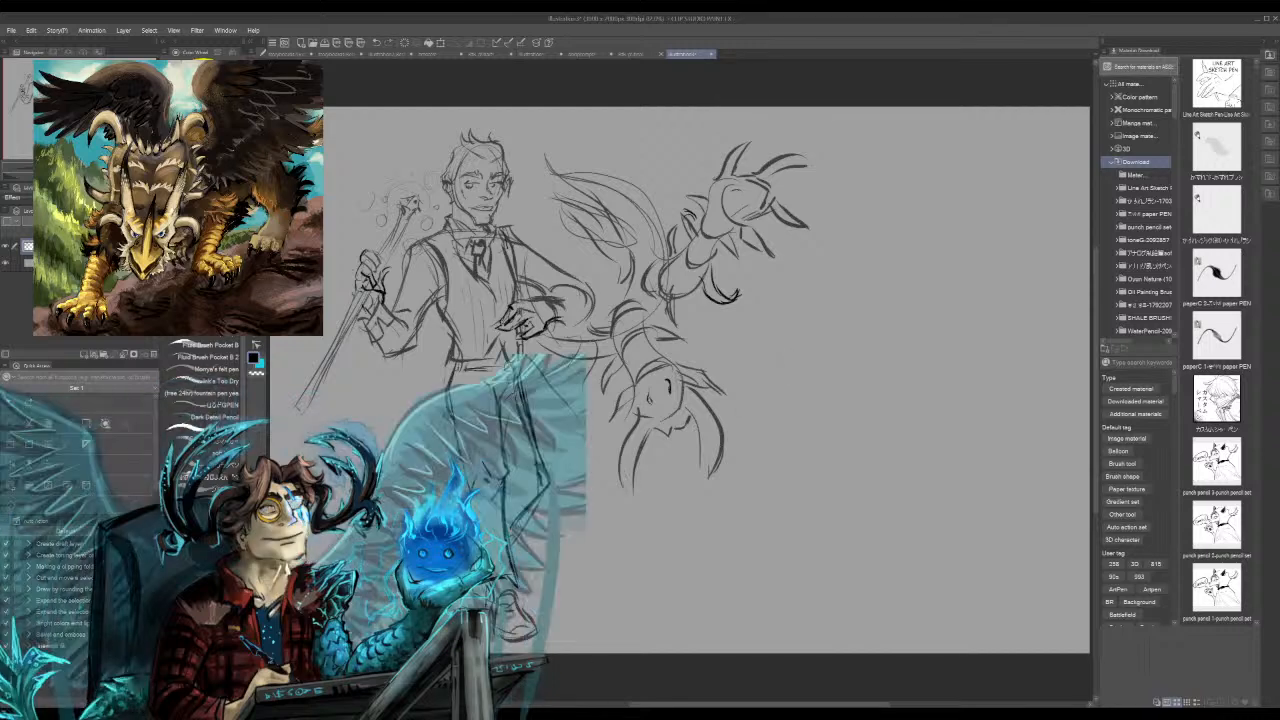
Step: Extend the lower limb's long claw into a sharp tip and add inner contour lines to both of its claws
left_click_drag(624, 476, 638, 506)
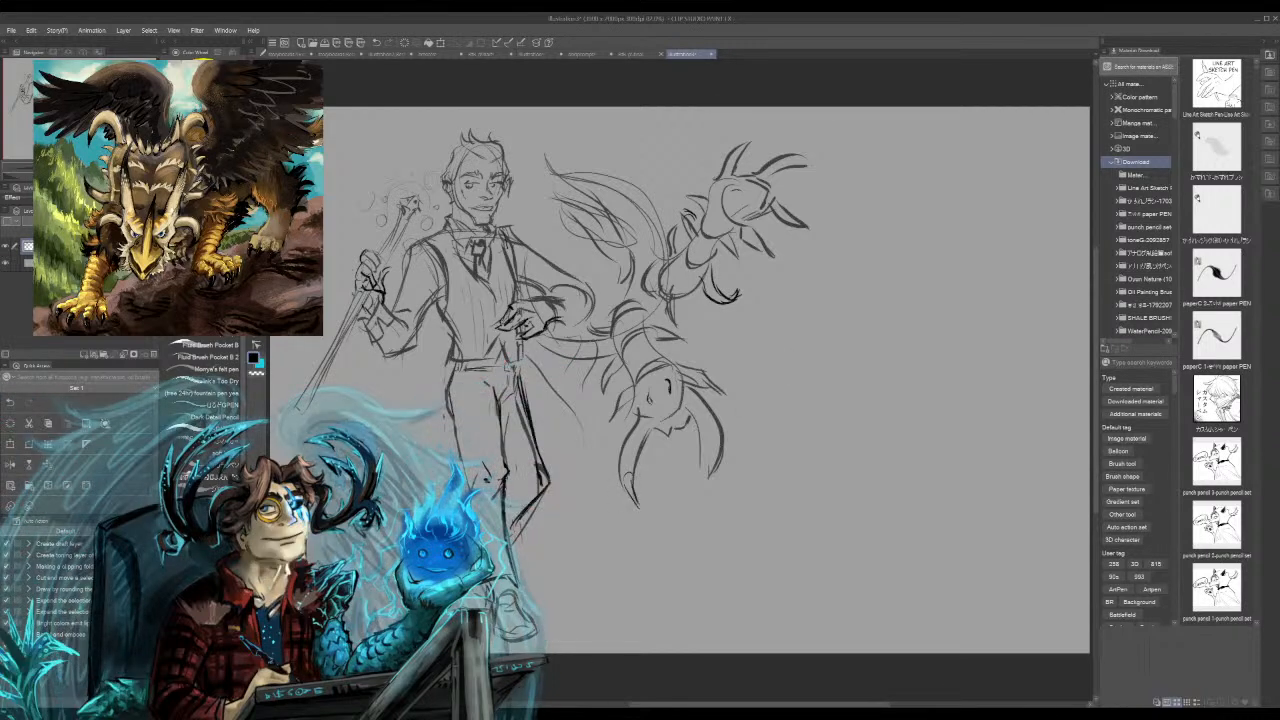
mouse_move(705, 451)
left_mouse_down()
mouse_move(701, 480)
mouse_move(709, 434)
left_mouse_up()
left_click_drag(629, 446, 625, 472)
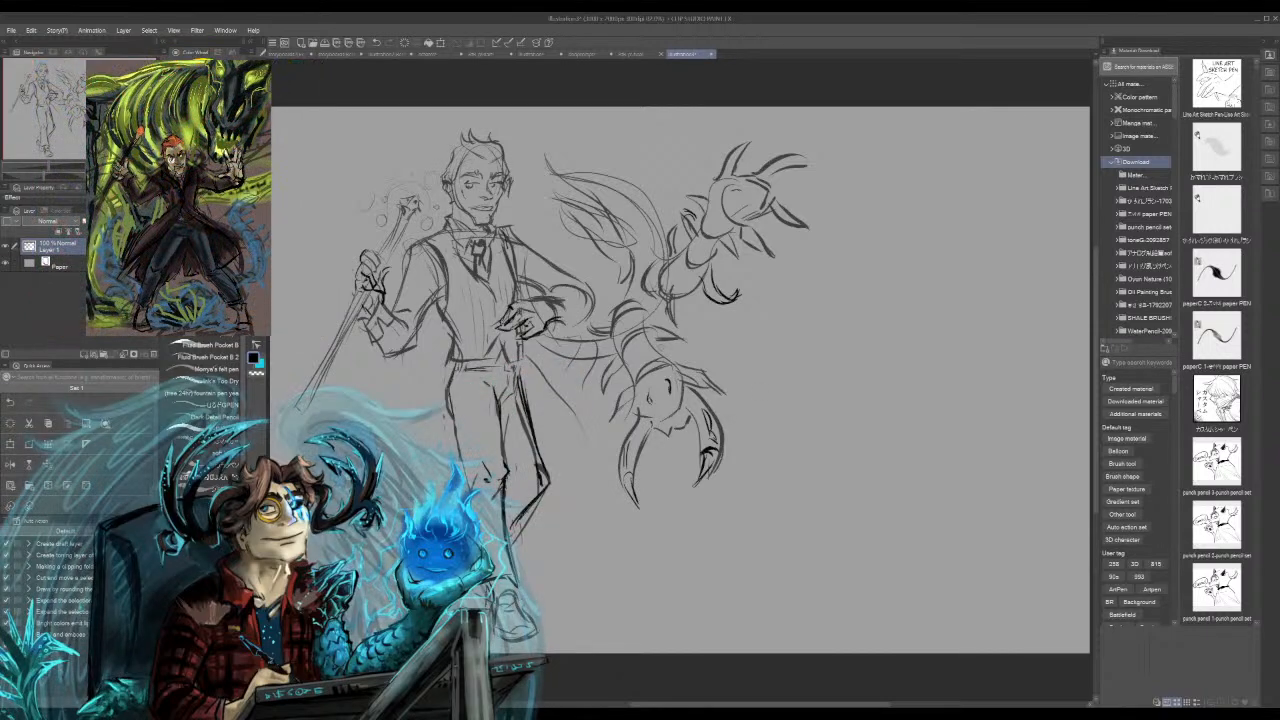
Step: Sketch an oval head in the empty area beyond the clawed limbs, with slanted brows, eyes and a nose
mouse_move(905, 228)
left_mouse_down()
mouse_move(917, 282)
mouse_move(955, 220)
mouse_move(908, 281)
mouse_move(931, 297)
left_mouse_up()
left_click_drag(964, 256, 958, 288)
left_click_drag(957, 219, 966, 256)
left_click_drag(947, 209, 966, 256)
mouse_move(926, 241)
left_mouse_down()
mouse_move(905, 249)
mouse_move(960, 240)
mouse_move(921, 254)
mouse_move(956, 237)
mouse_move(928, 288)
left_mouse_up()
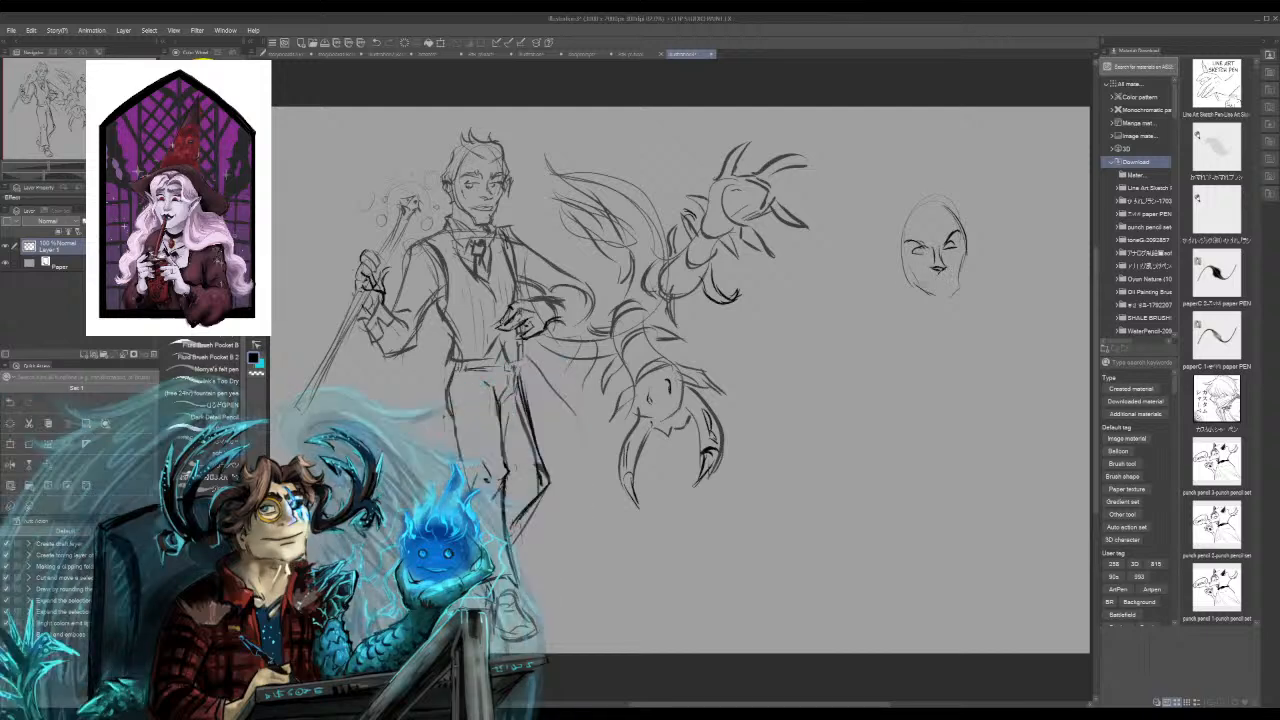
Step: Draw the new head's mouth and chin, undoing and redrawing the jawline strokes
mouse_move(929, 274)
left_mouse_down()
mouse_move(950, 288)
mouse_move(916, 287)
mouse_move(952, 303)
mouse_move(958, 293)
left_mouse_up()
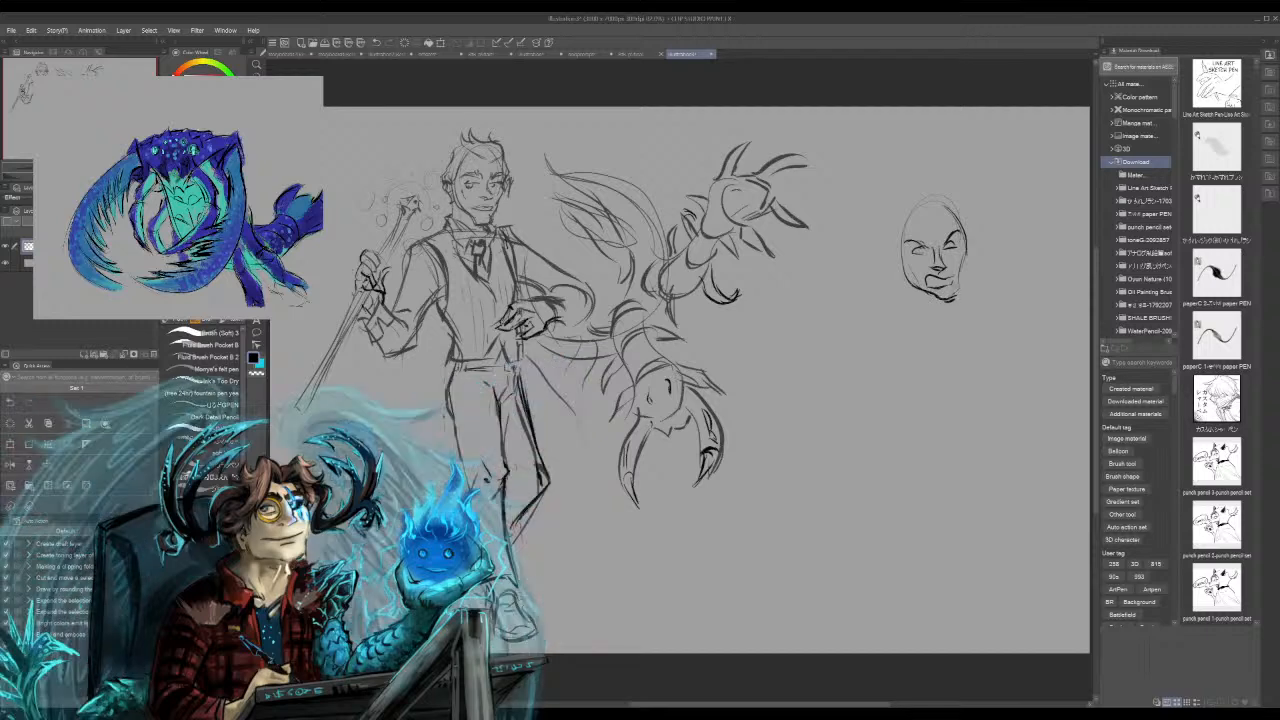
key("ctrl+z")
key("ctrl+z")
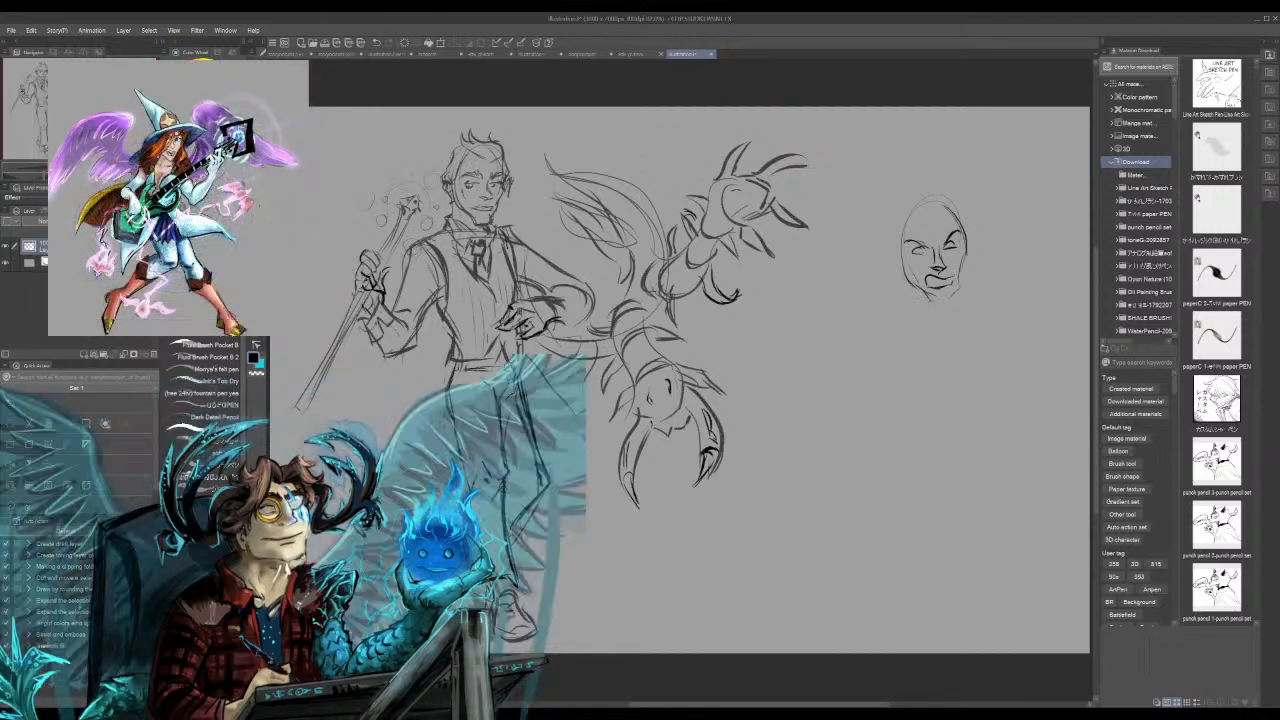
mouse_move(929, 294)
left_mouse_down()
mouse_move(957, 297)
mouse_move(957, 210)
mouse_move(928, 223)
mouse_move(951, 201)
mouse_move(900, 225)
mouse_move(904, 247)
left_mouse_up()
key("ctrl+z")
key("ctrl+z")
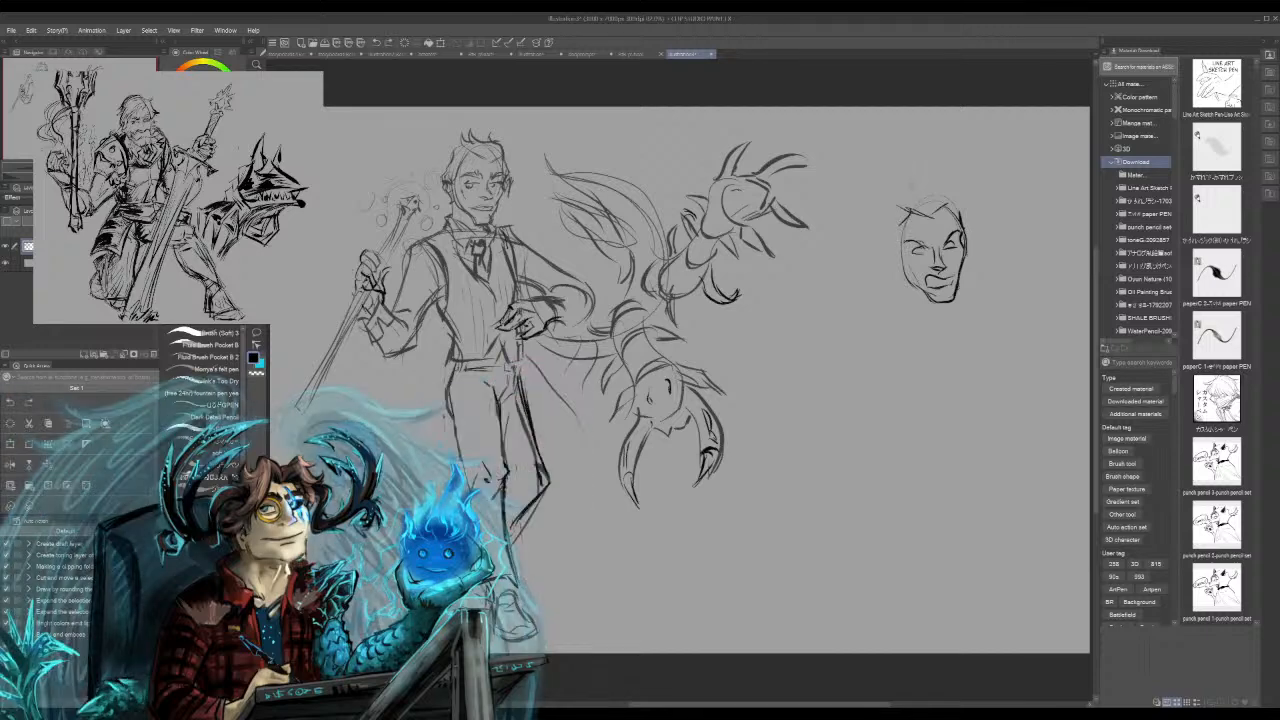
Step: Draw the head's ear, hairline and short swept-up hair, undoing the first tuft
left_click_drag(902, 225, 899, 262)
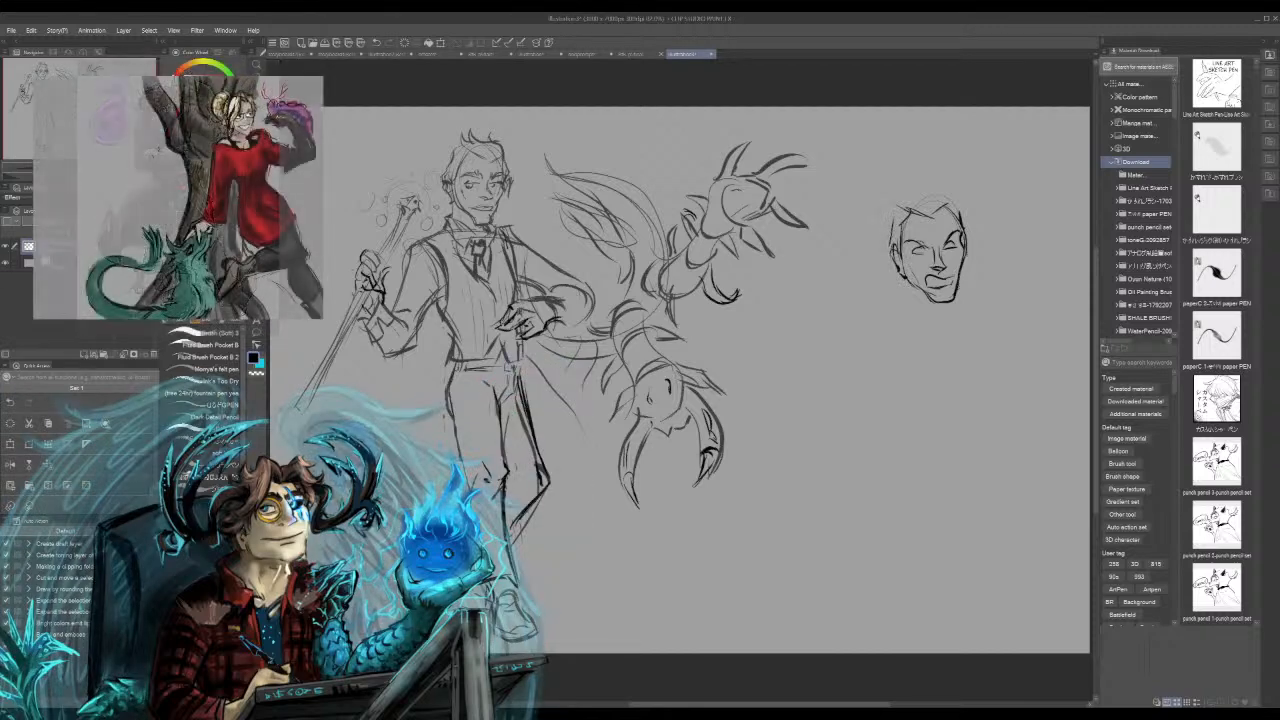
mouse_move(904, 210)
left_mouse_down()
mouse_move(902, 178)
mouse_move(916, 200)
mouse_move(940, 193)
mouse_move(938, 180)
left_mouse_up()
key("ctrl+z")
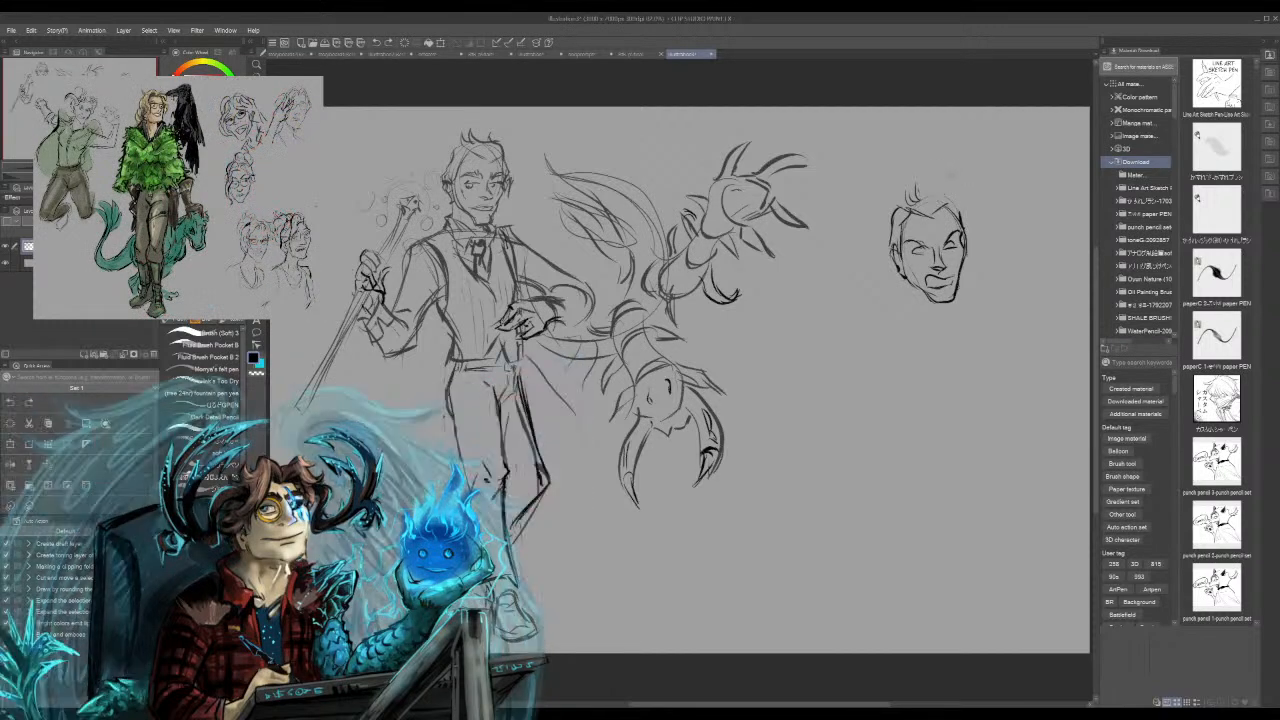
mouse_move(918, 186)
left_mouse_down()
mouse_move(932, 171)
mouse_move(957, 198)
left_mouse_up()
left_click_drag(922, 180, 936, 188)
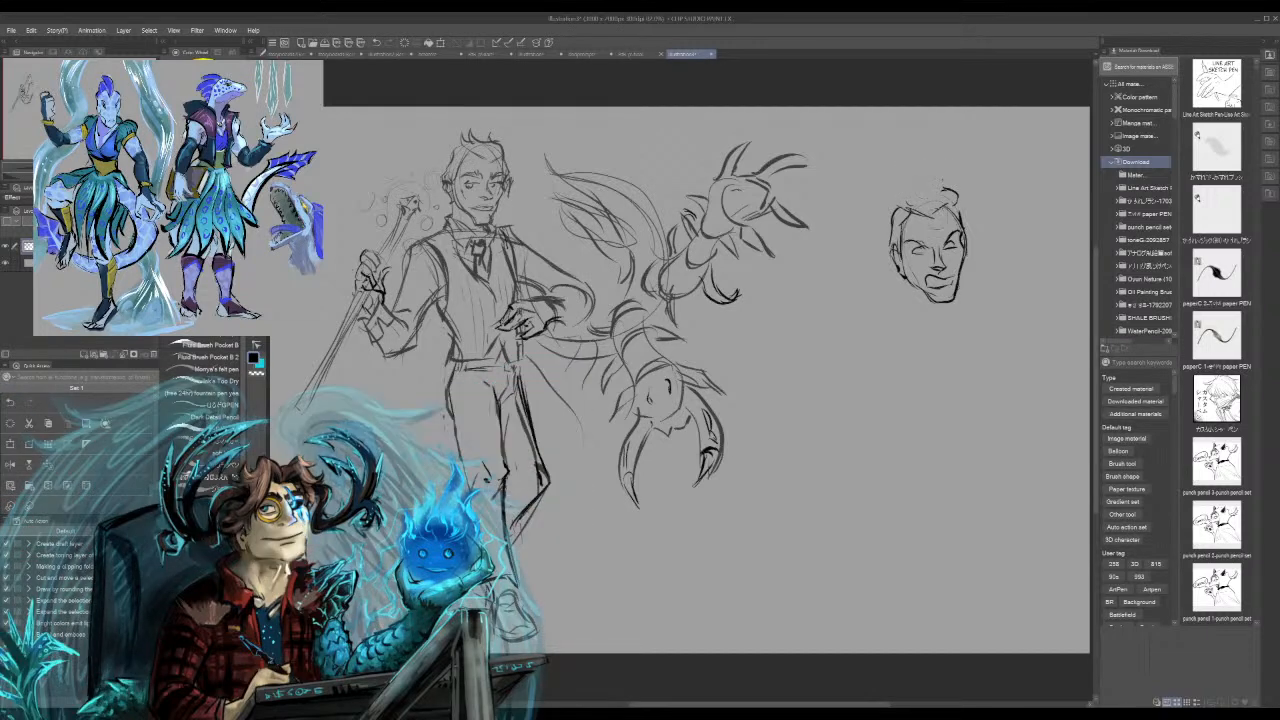
left_click_drag(912, 197, 958, 184)
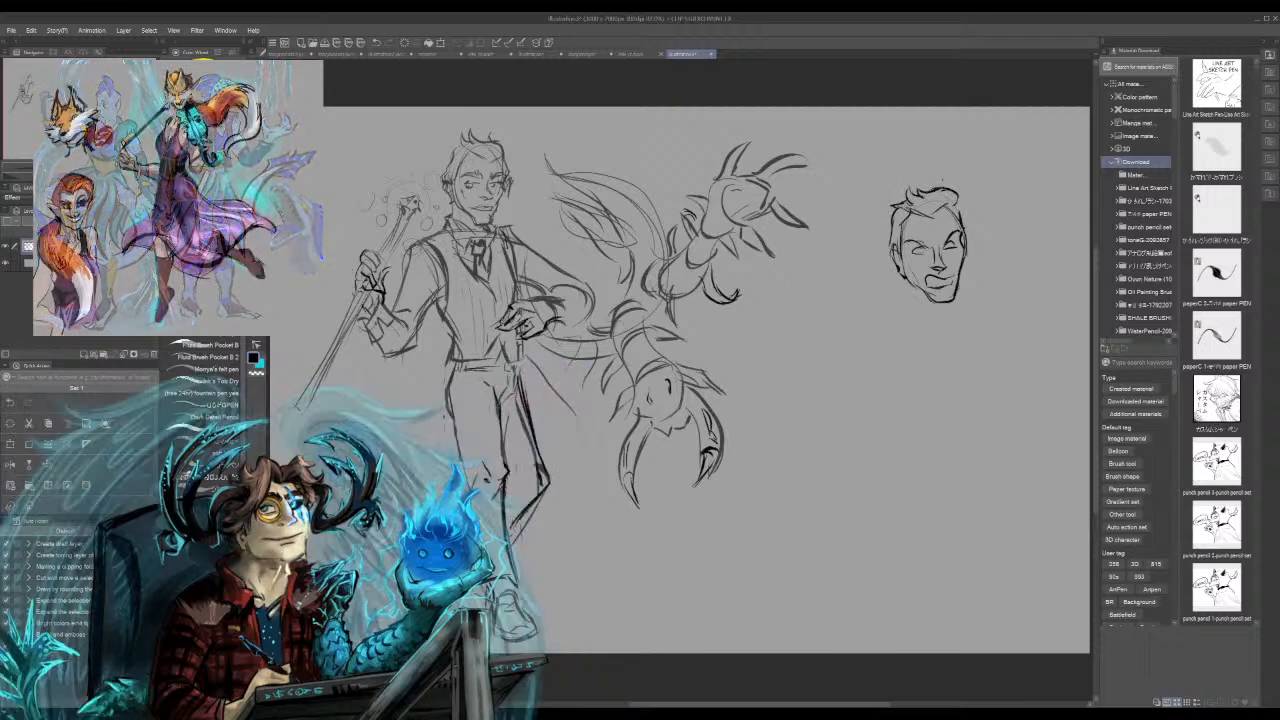
left_click_drag(958, 198, 964, 225)
Step: Refine the portrait's mouth, forehead and brow lines, and sketch the neck with a collar and shoulder line
left_click_drag(930, 275, 938, 282)
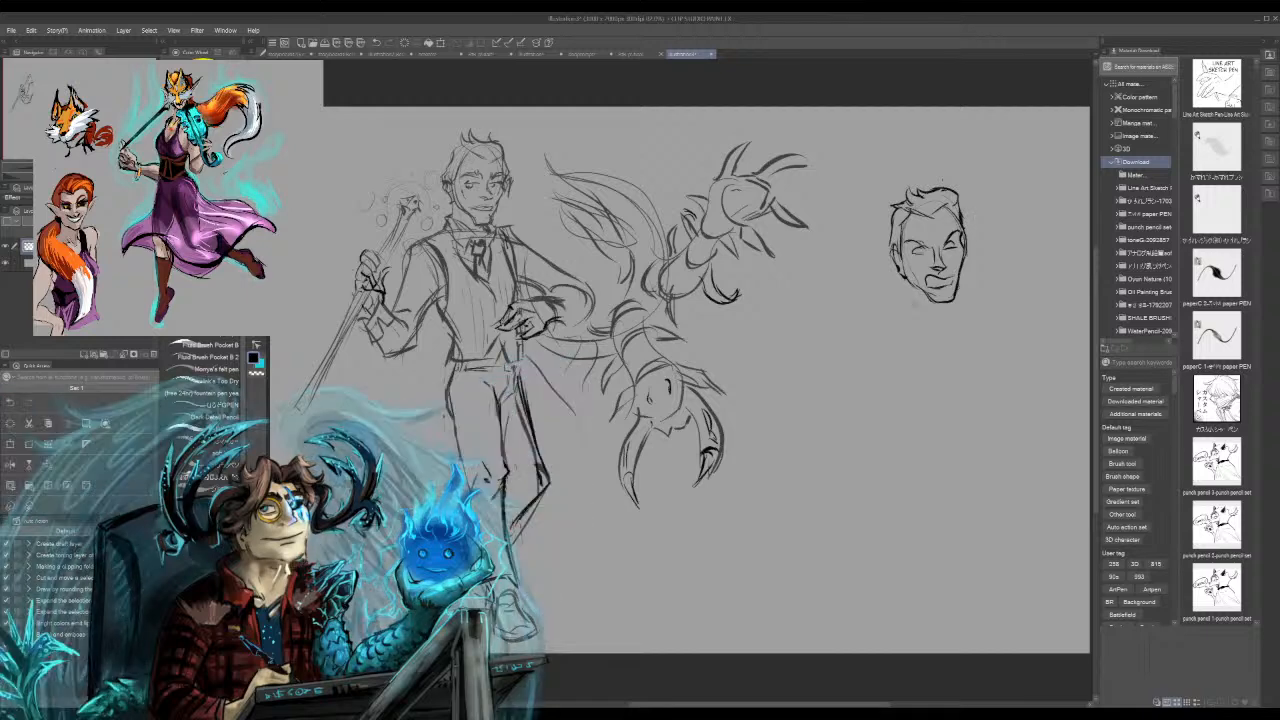
left_click_drag(911, 218, 949, 218)
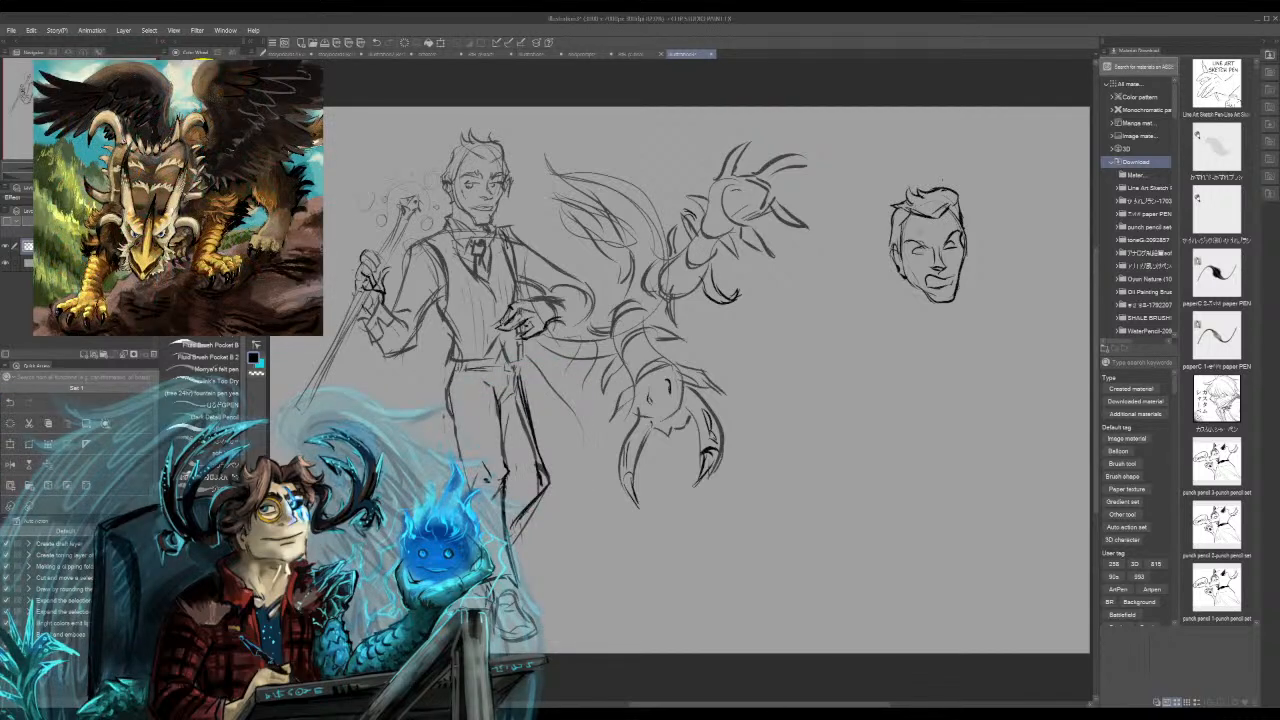
left_click_drag(937, 238, 945, 228)
mouse_move(870, 281)
left_mouse_down()
mouse_move(918, 318)
mouse_move(907, 304)
mouse_move(955, 323)
mouse_move(919, 309)
mouse_move(952, 314)
mouse_move(953, 330)
mouse_move(925, 321)
left_mouse_up()
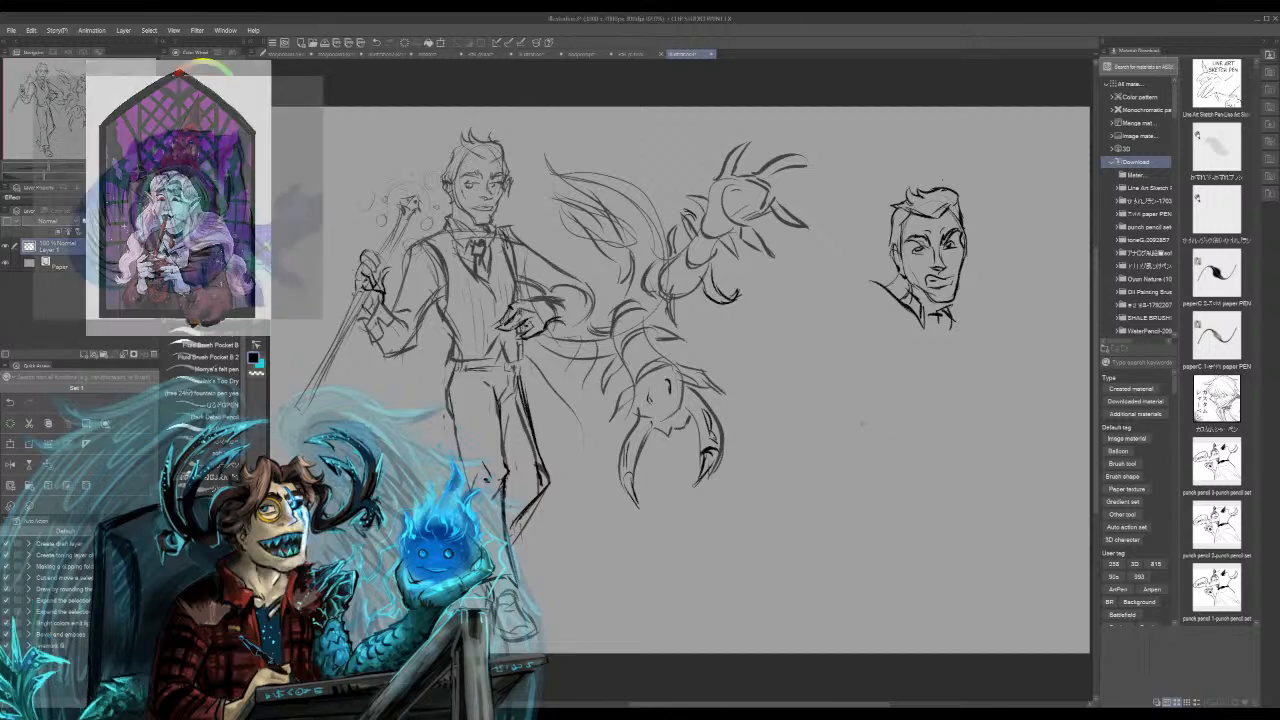
Step: Try sketching a second head with a narrow chin and brow lines diagonally below the portrait
mouse_move(836, 328)
left_mouse_down()
mouse_move(811, 384)
mouse_move(862, 380)
mouse_move(812, 352)
left_mouse_up()
left_click_drag(810, 398, 828, 428)
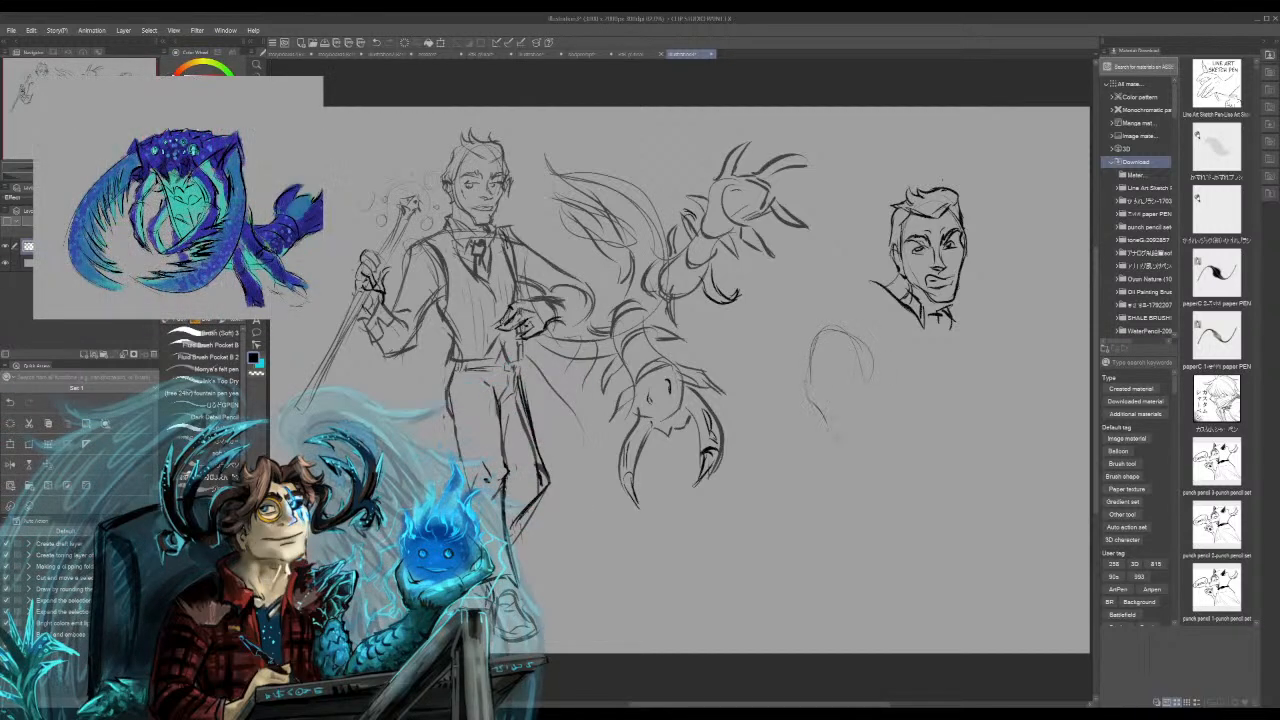
left_click_drag(870, 376, 871, 400)
left_click_drag(872, 352, 853, 423)
mouse_move(810, 371)
left_mouse_down()
mouse_move(847, 439)
mouse_move(872, 362)
left_mouse_up()
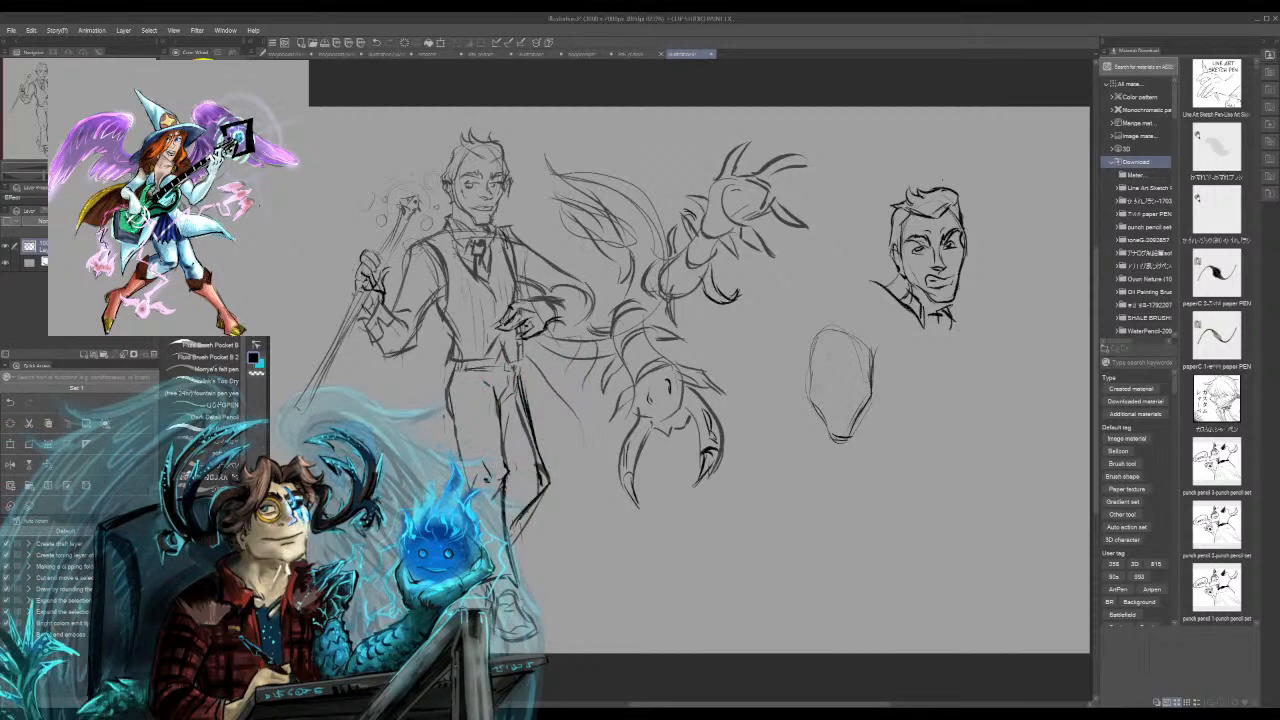
left_click_drag(813, 366, 863, 377)
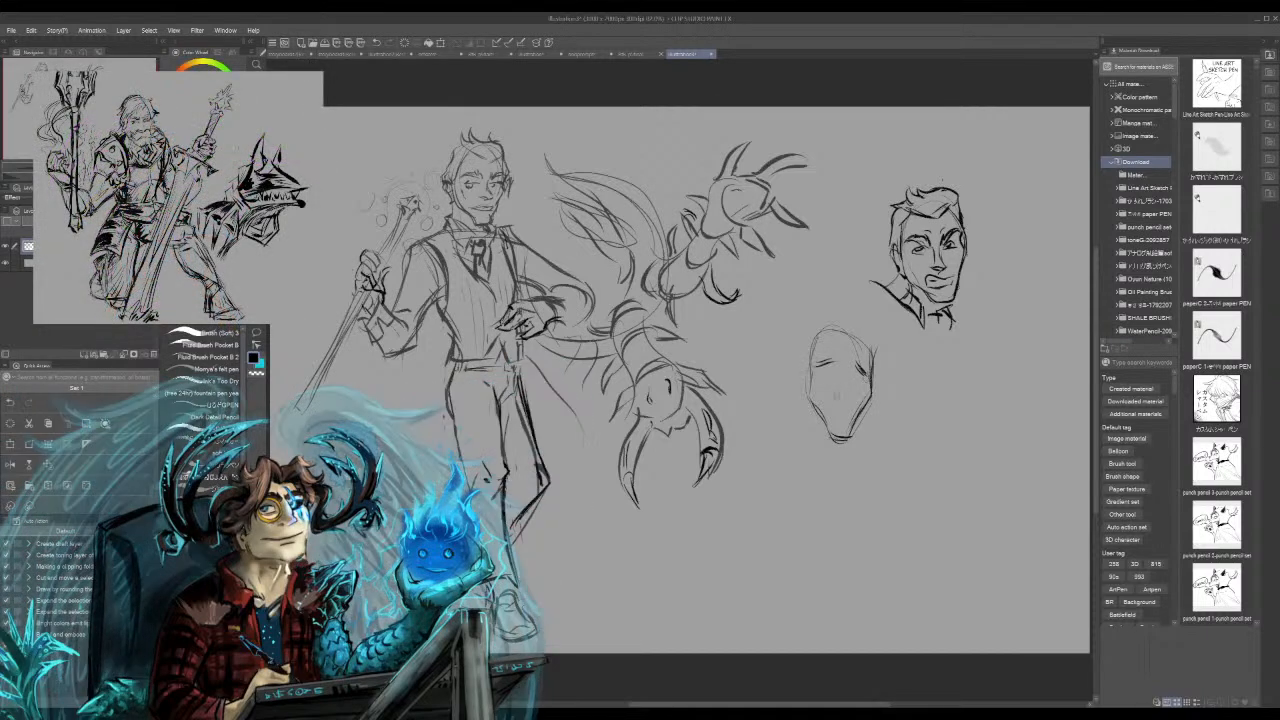
left_click_drag(817, 375, 831, 381)
mouse_move(822, 330)
left_mouse_down()
mouse_move(812, 398)
mouse_move(840, 440)
mouse_move(868, 350)
mouse_move(846, 334)
left_mouse_up()
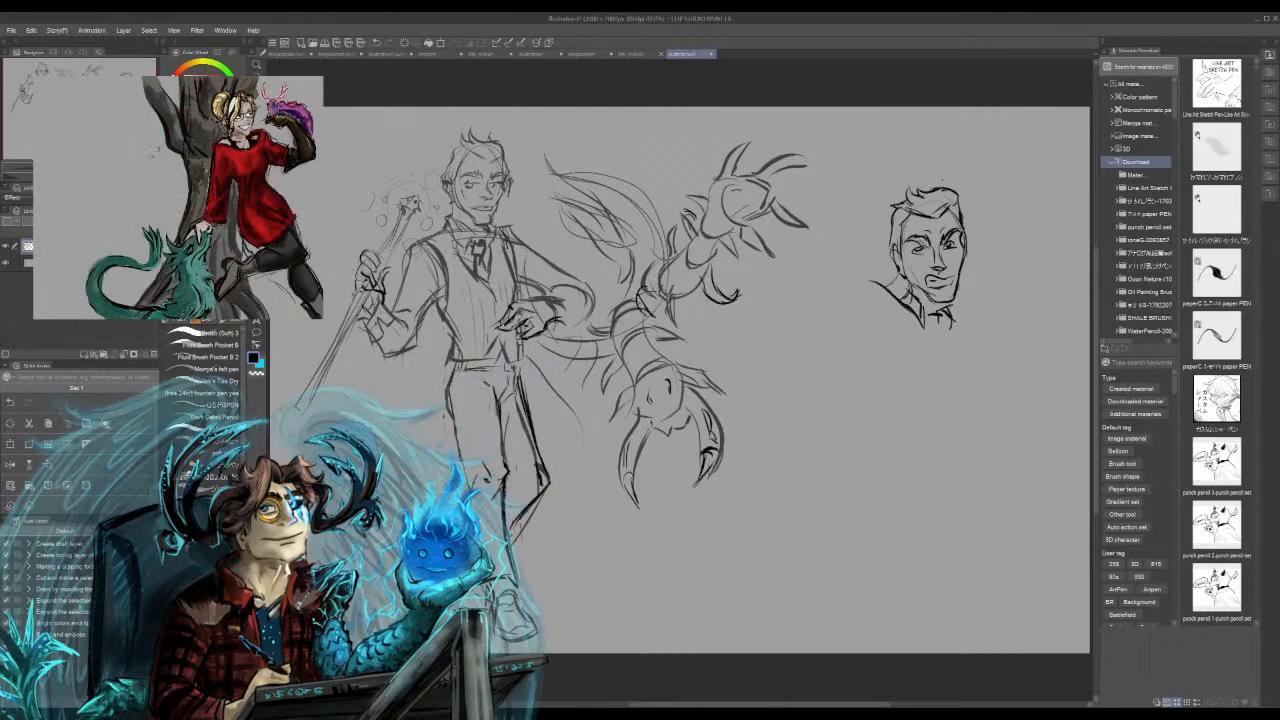
Step: Darken the base of the upper clawed limb and the curve where its wrist meets the palm
mouse_move(642, 311)
left_mouse_down()
mouse_move(656, 319)
mouse_move(646, 307)
left_mouse_up()
left_click_drag(656, 256, 641, 258)
mouse_move(733, 182)
left_mouse_down()
mouse_move(709, 199)
mouse_move(707, 248)
left_mouse_up()
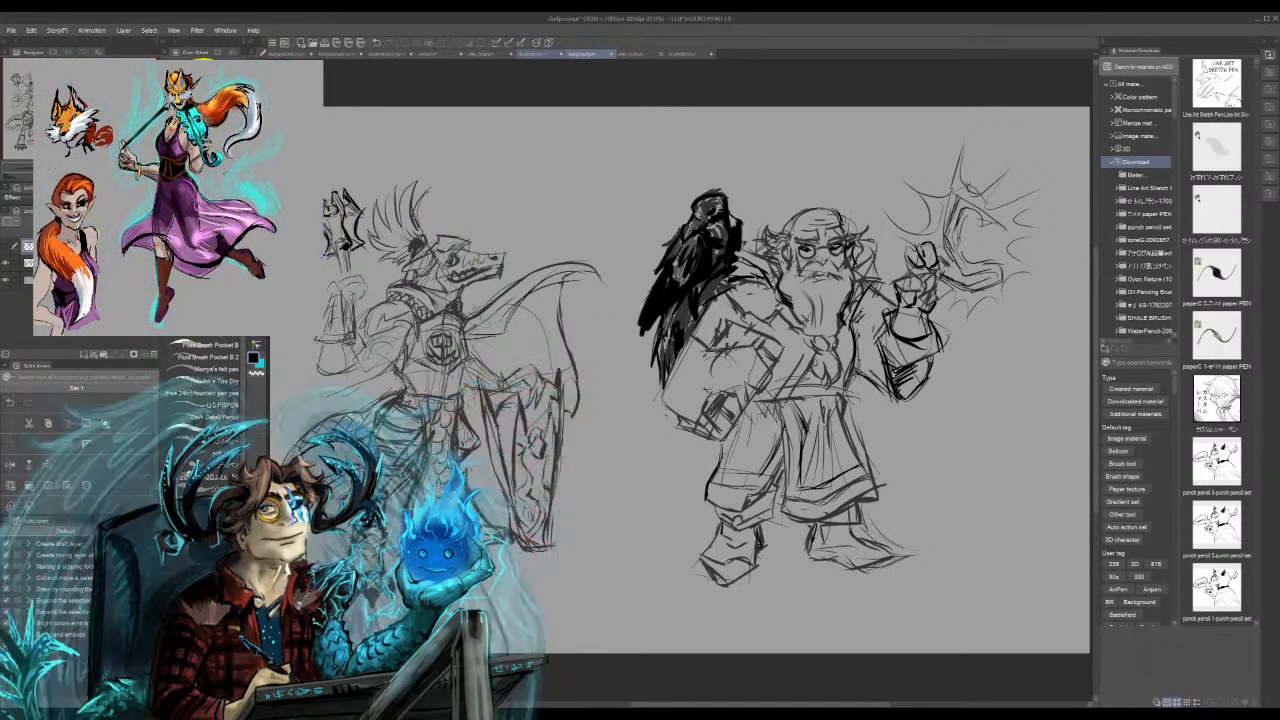
Step: Switch to the comic page document and try a stroke on the foreground figure in the uncoloured panel, undoing it
left_click(531, 53)
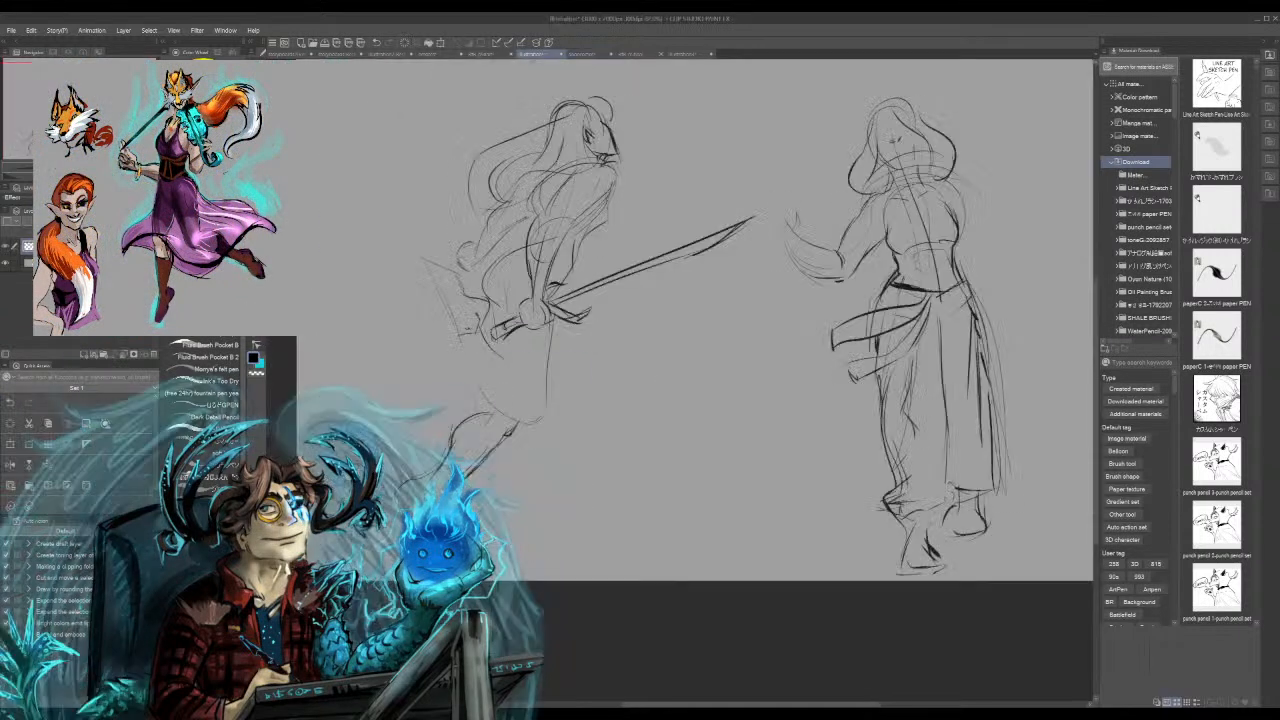
left_click(487, 53)
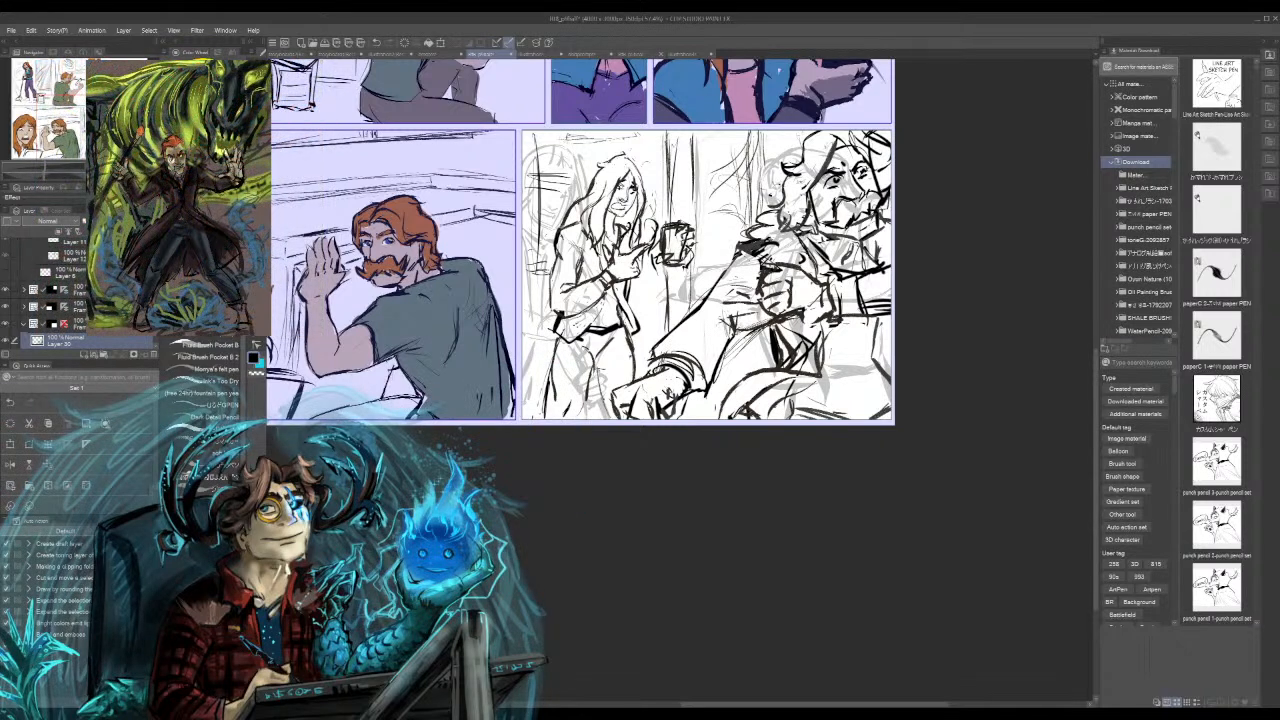
left_click_drag(737, 333, 751, 322)
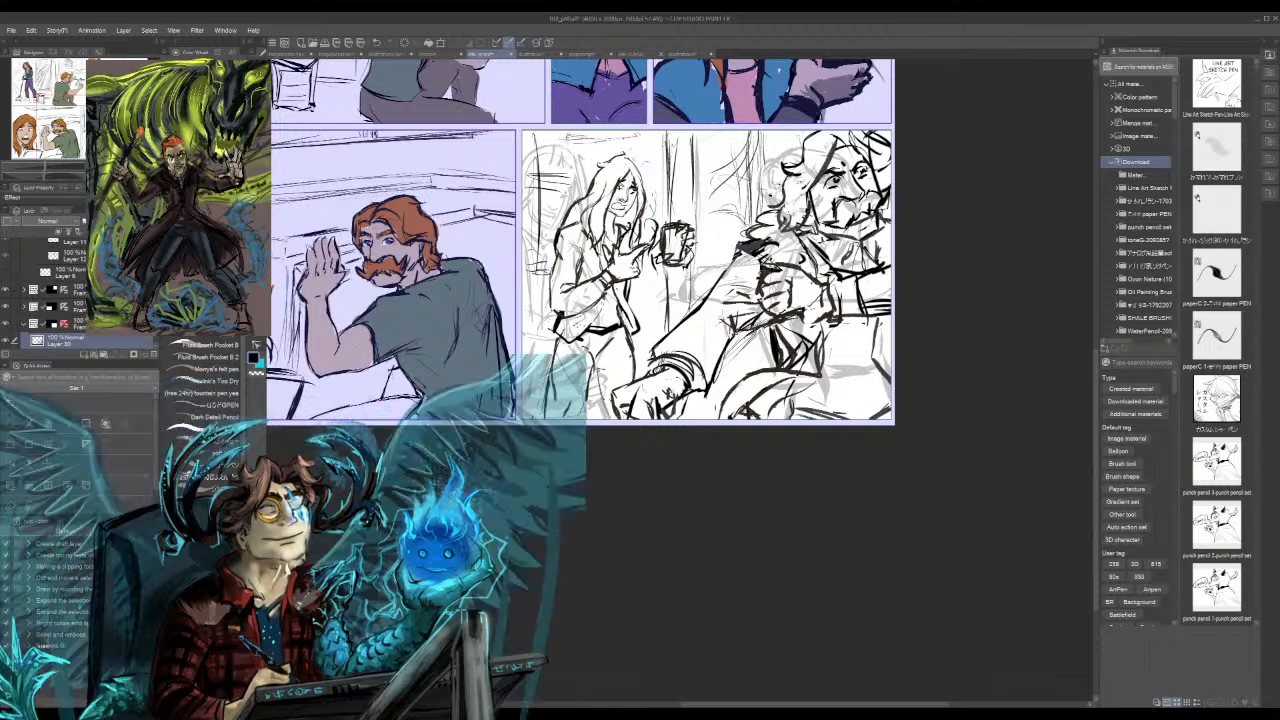
key("ctrl+z")
key("ctrl+z")
key("ctrl+z")
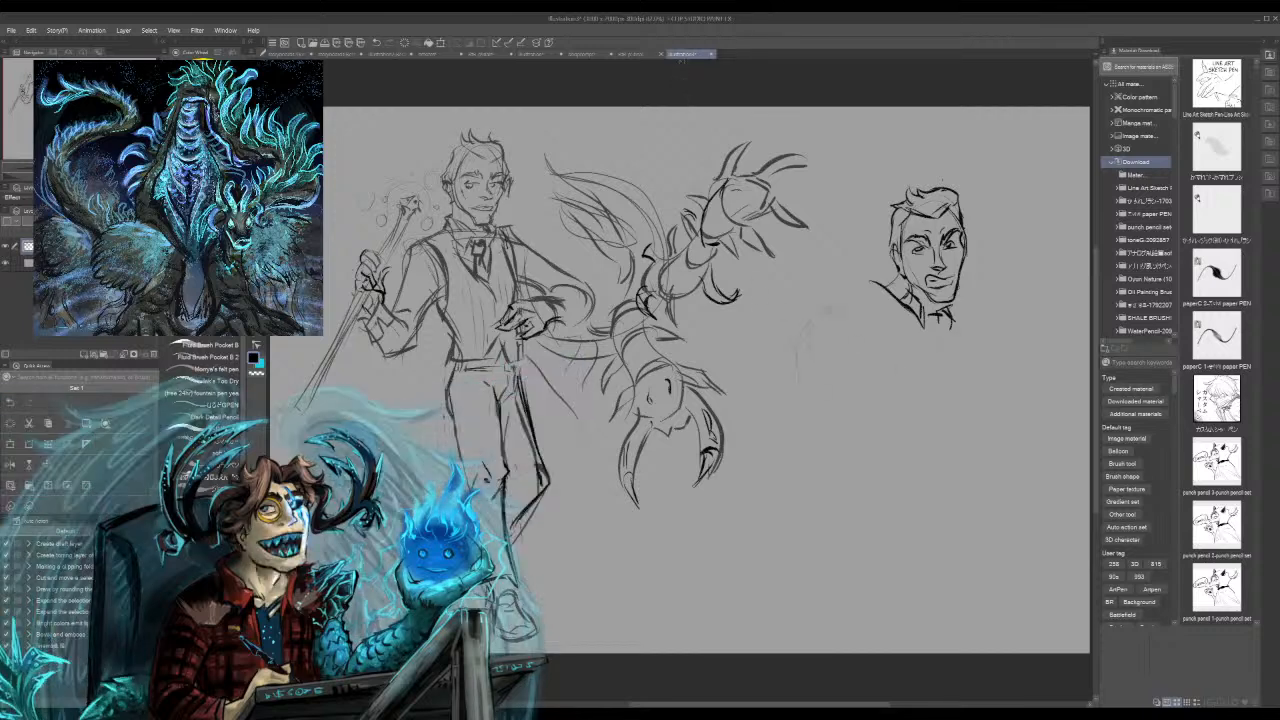
Step: Sketch an oval head shape with a narrow chin between the lower clawed limb and the portrait
left_click_drag(800, 340, 822, 400)
left_click_drag(850, 318, 800, 340)
left_click_drag(814, 400, 831, 415)
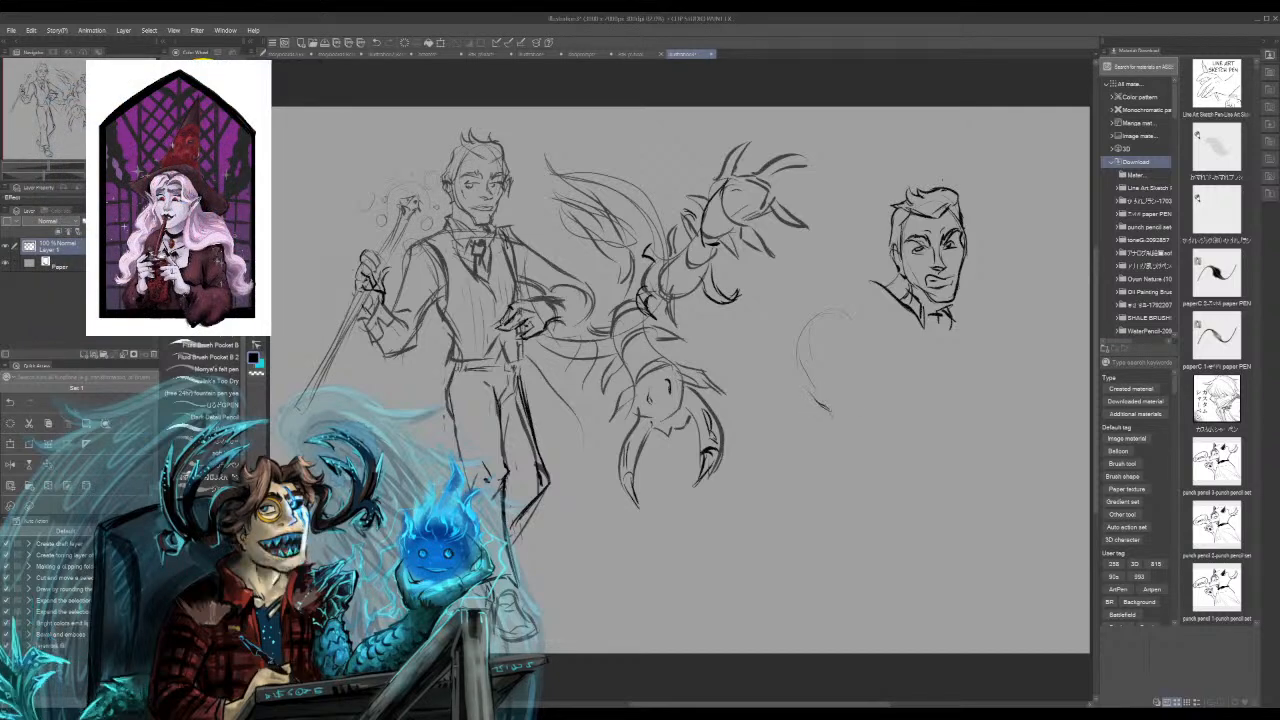
left_click_drag(862, 356, 851, 412)
mouse_move(857, 340)
left_mouse_down()
mouse_move(865, 360)
mouse_move(813, 403)
mouse_move(837, 414)
left_mouse_up()
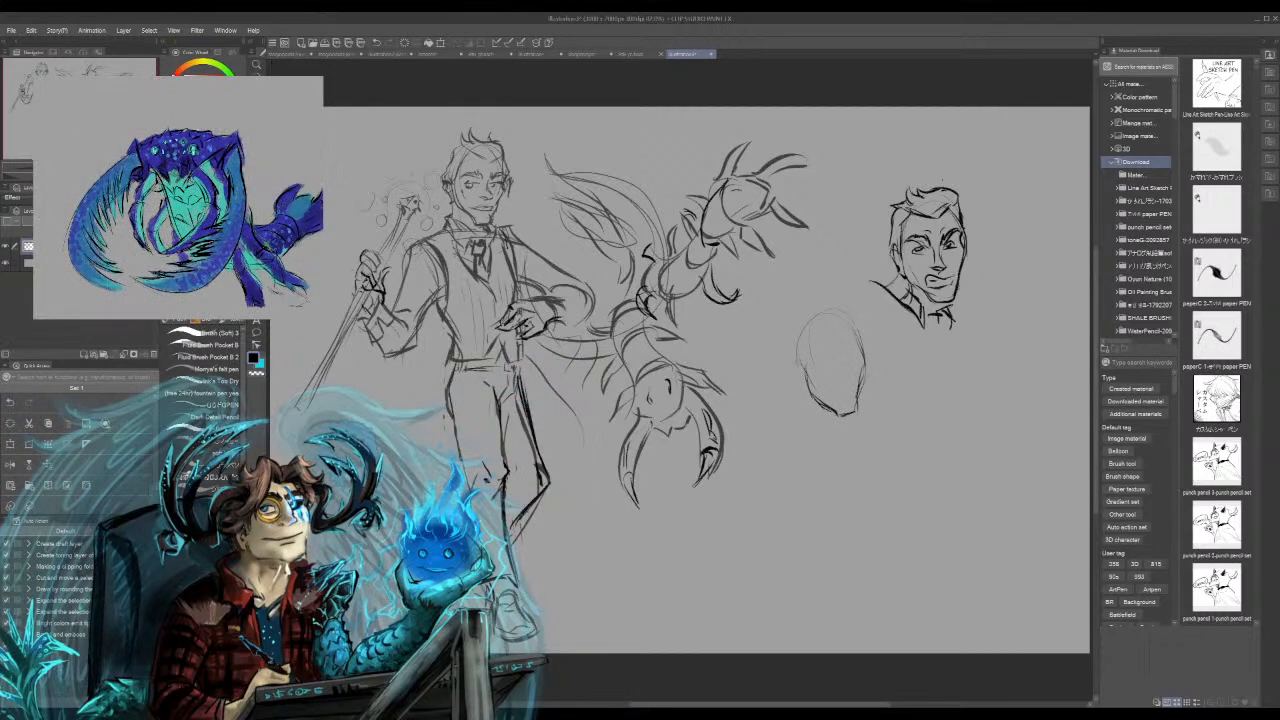
Step: Draw slanted brows, eyes, a nose and a wide grin on the oval head, and add swept-up hair and an ear
left_click_drag(806, 358, 829, 356)
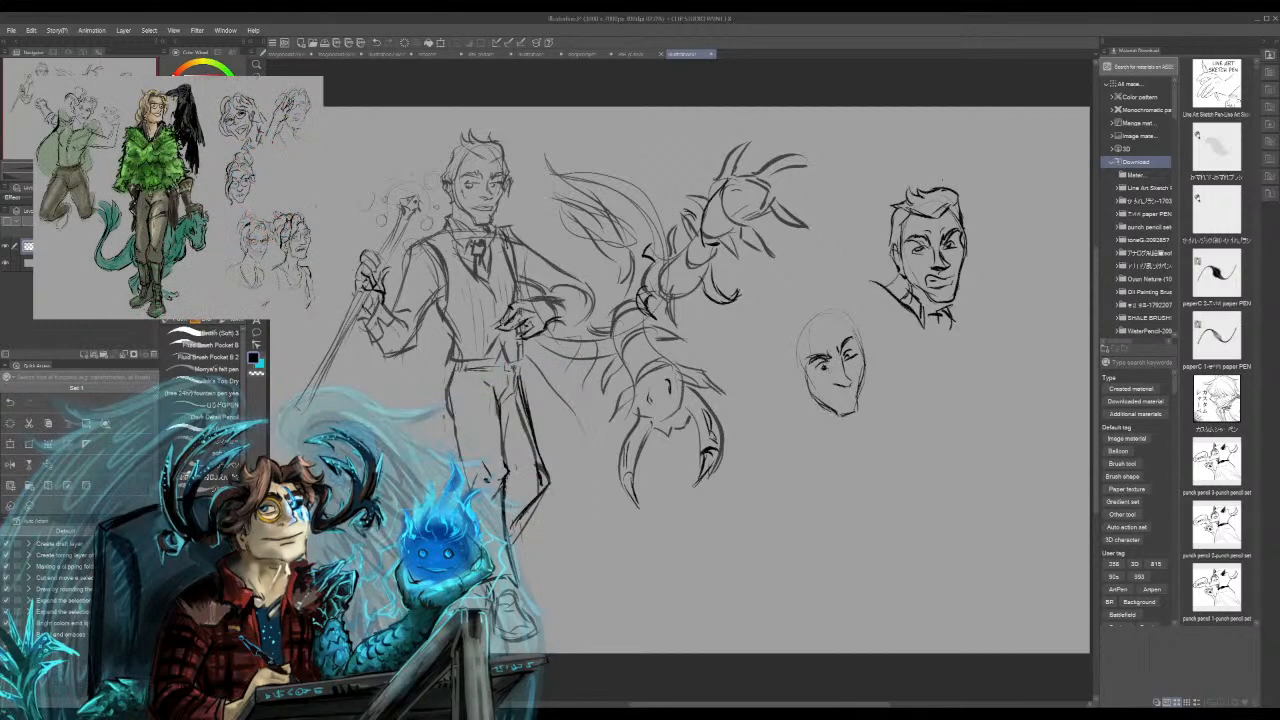
left_click_drag(829, 389, 846, 394)
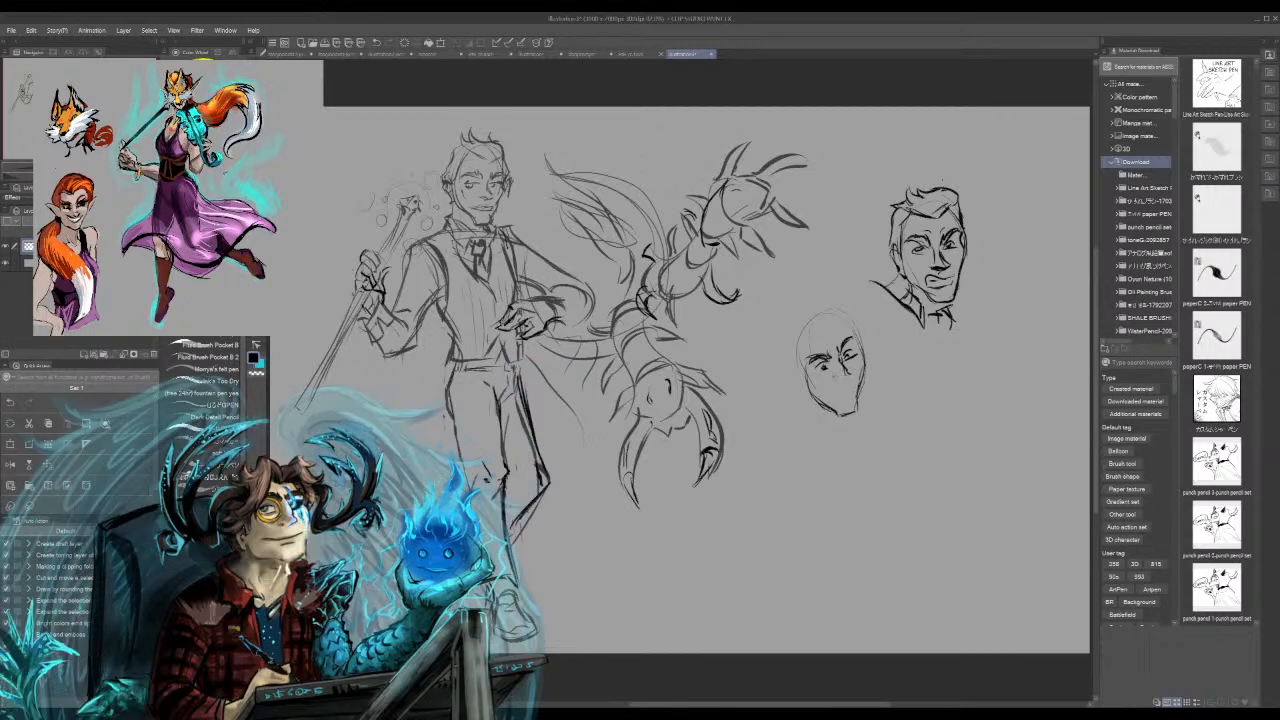
left_click_drag(834, 372, 852, 389)
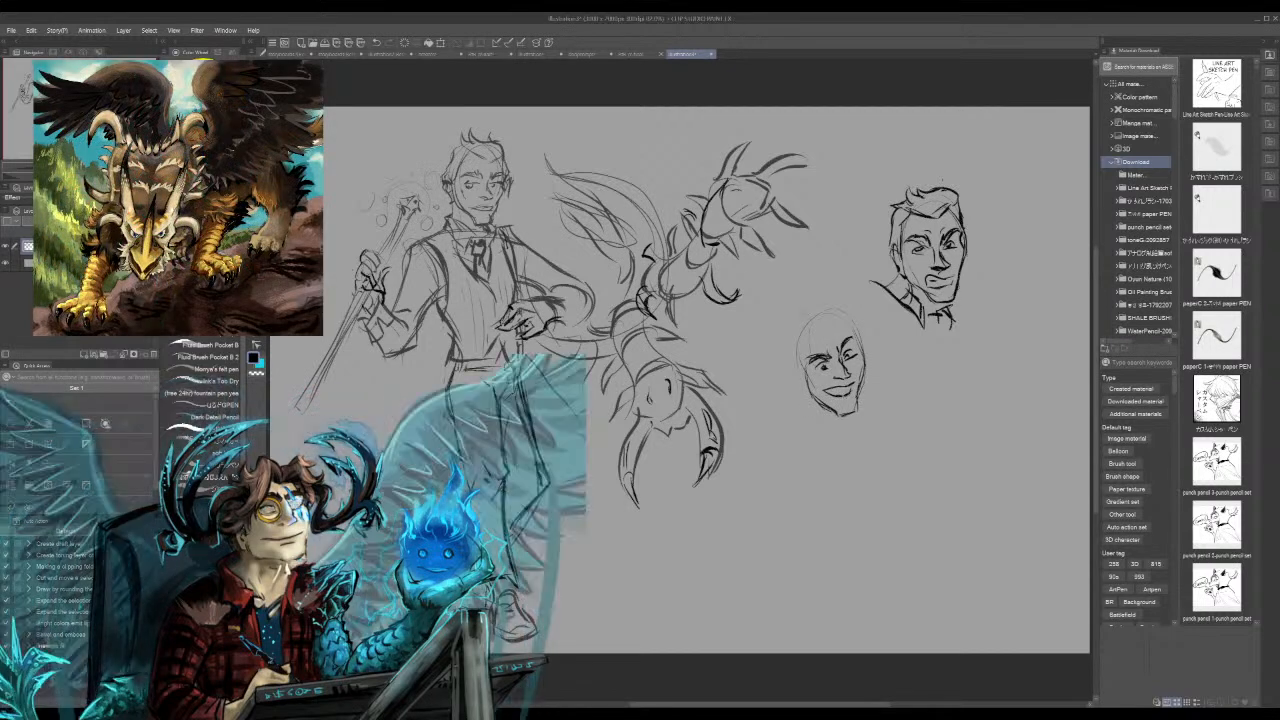
mouse_move(801, 326)
left_mouse_down()
mouse_move(825, 318)
mouse_move(815, 299)
mouse_move(839, 301)
left_mouse_up()
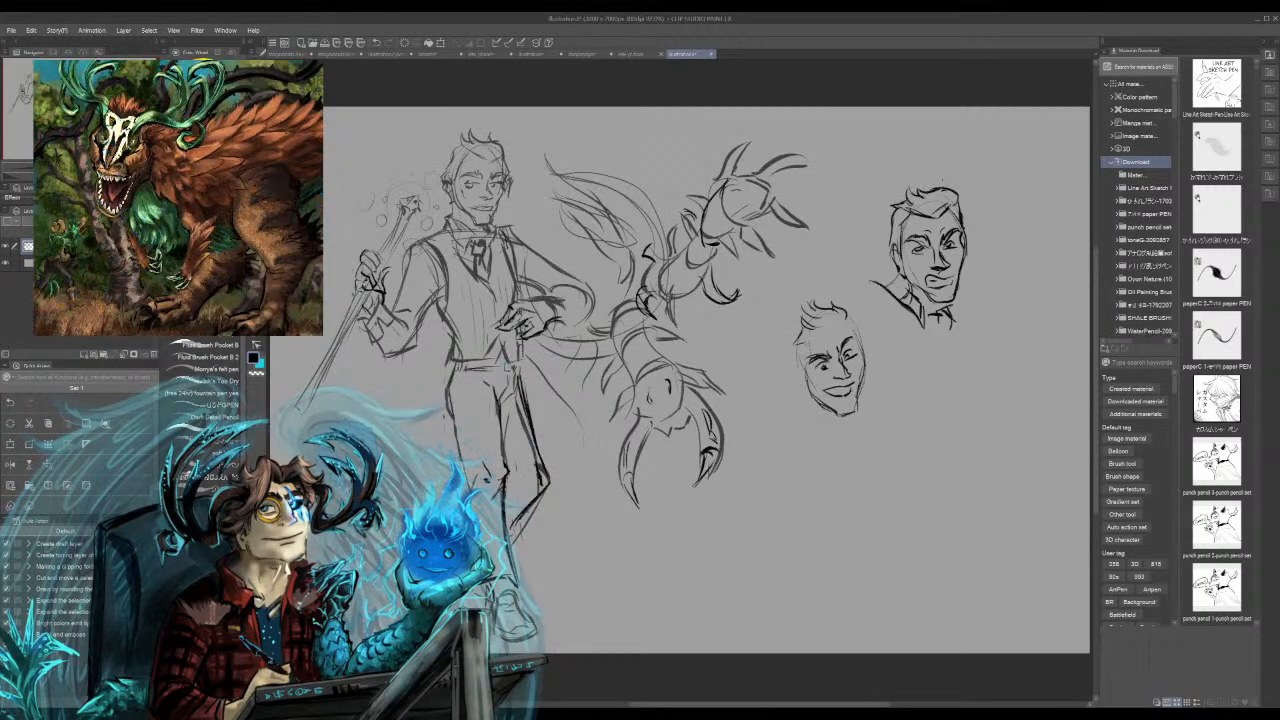
mouse_move(799, 358)
left_mouse_down()
mouse_move(805, 382)
mouse_move(788, 362)
mouse_move(793, 341)
mouse_move(862, 350)
mouse_move(855, 340)
left_mouse_up()
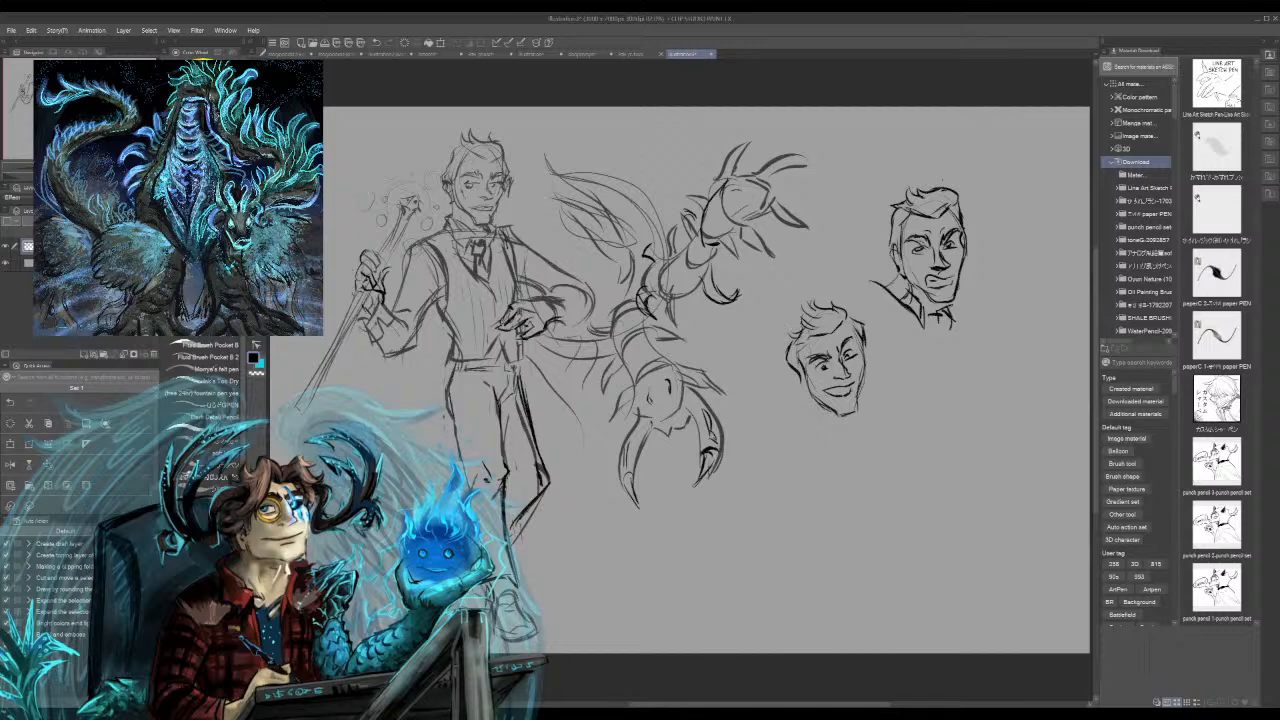
Step: Sketch the grinning head's neck with an open collar beneath the jaw
left_click_drag(836, 410, 838, 447)
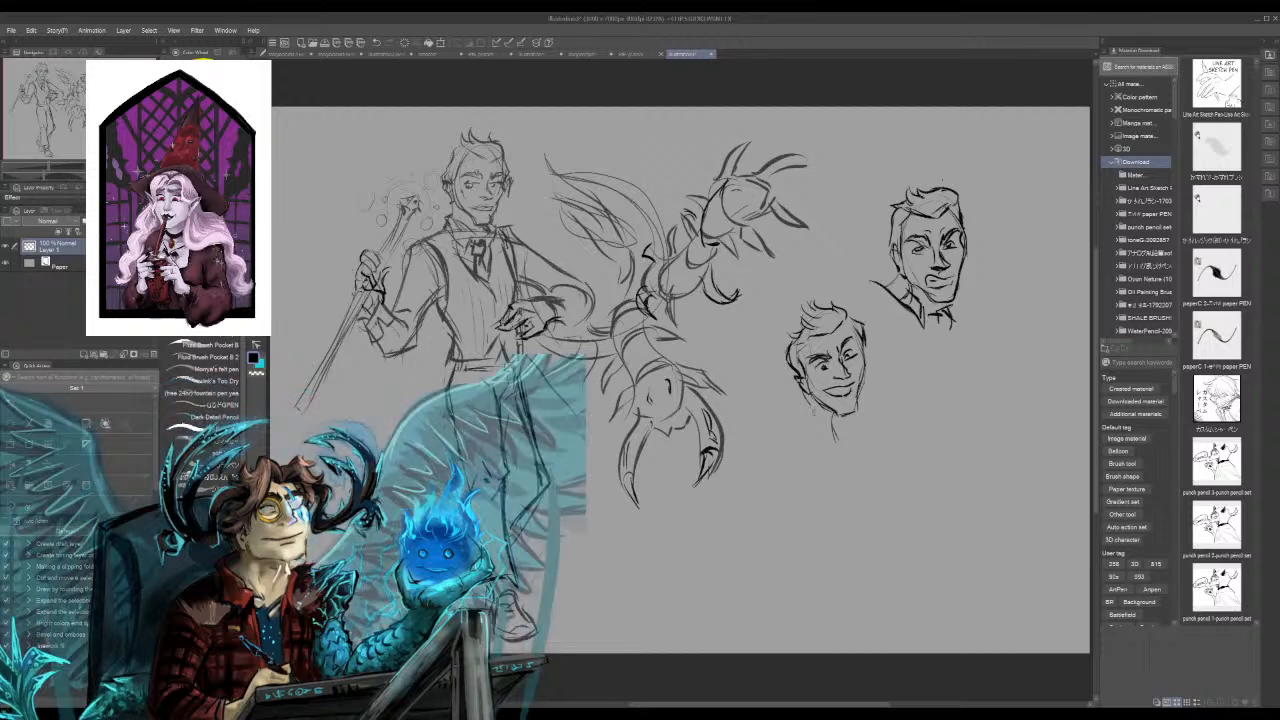
left_click_drag(809, 402, 794, 438)
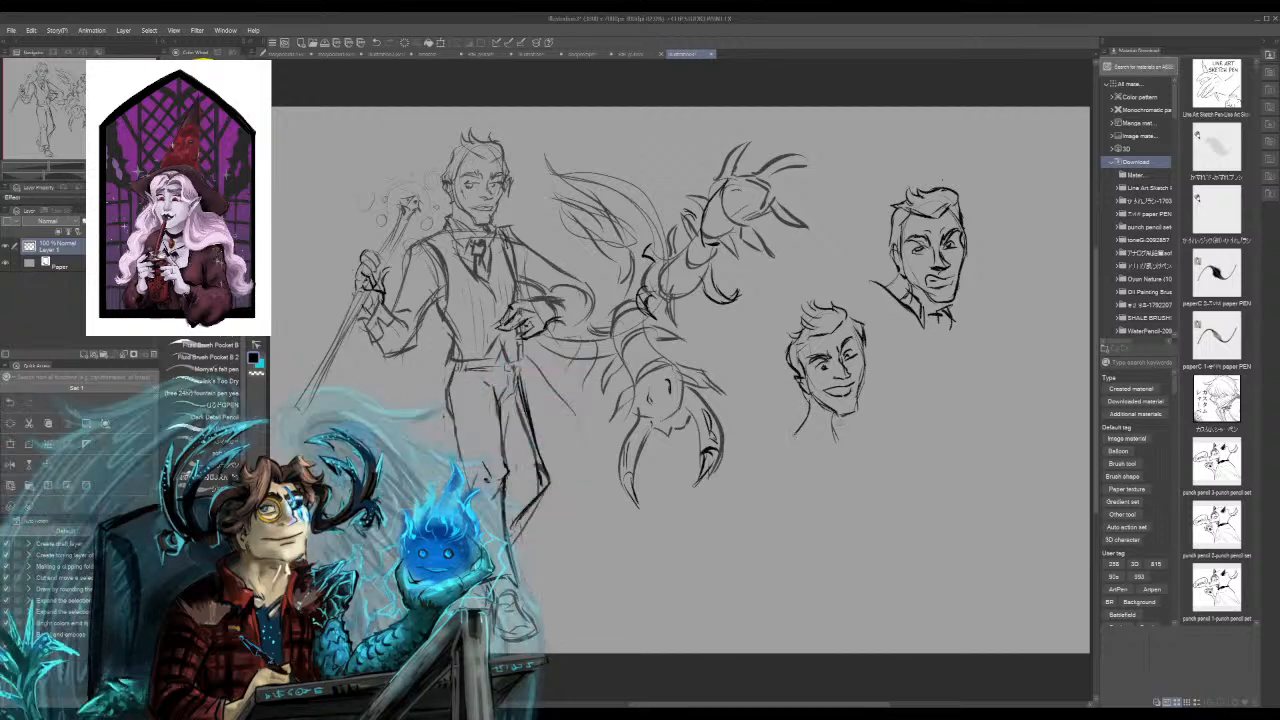
key("ctrl+z")
left_click_drag(846, 419, 861, 434)
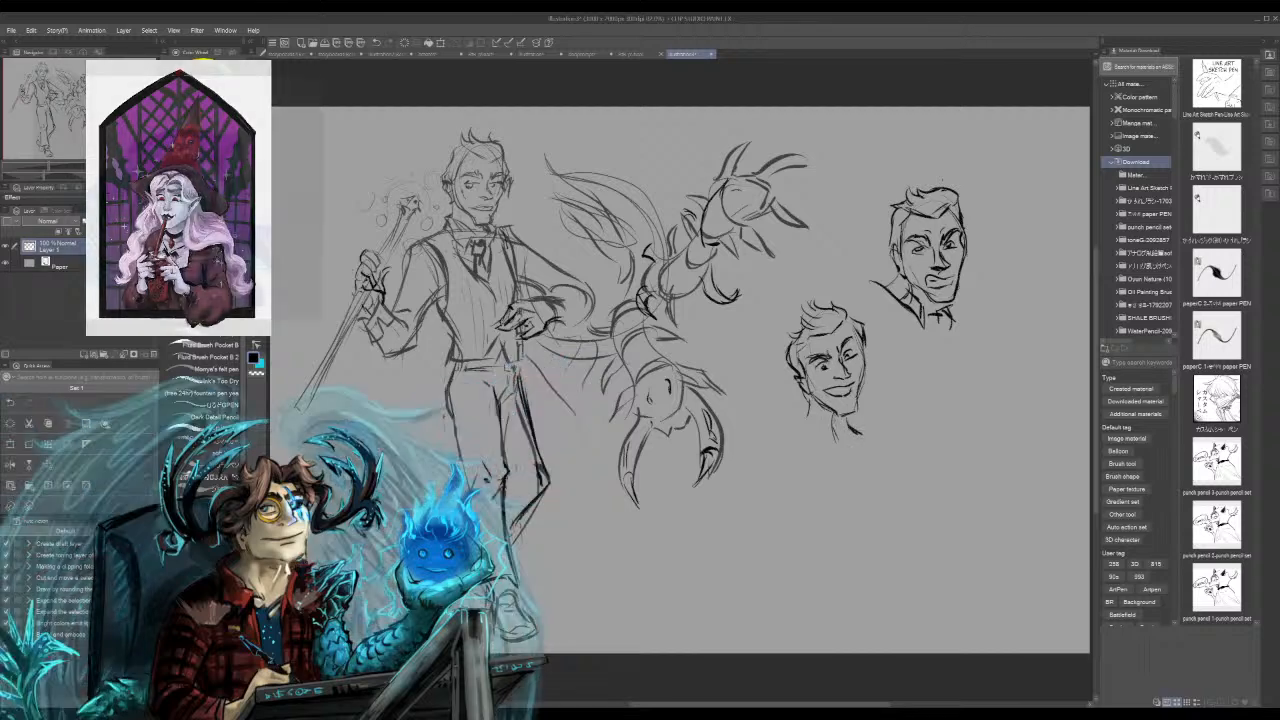
mouse_move(843, 421)
left_mouse_down()
mouse_move(853, 431)
mouse_move(820, 439)
mouse_move(806, 417)
mouse_move(799, 427)
mouse_move(865, 437)
left_mouse_up()
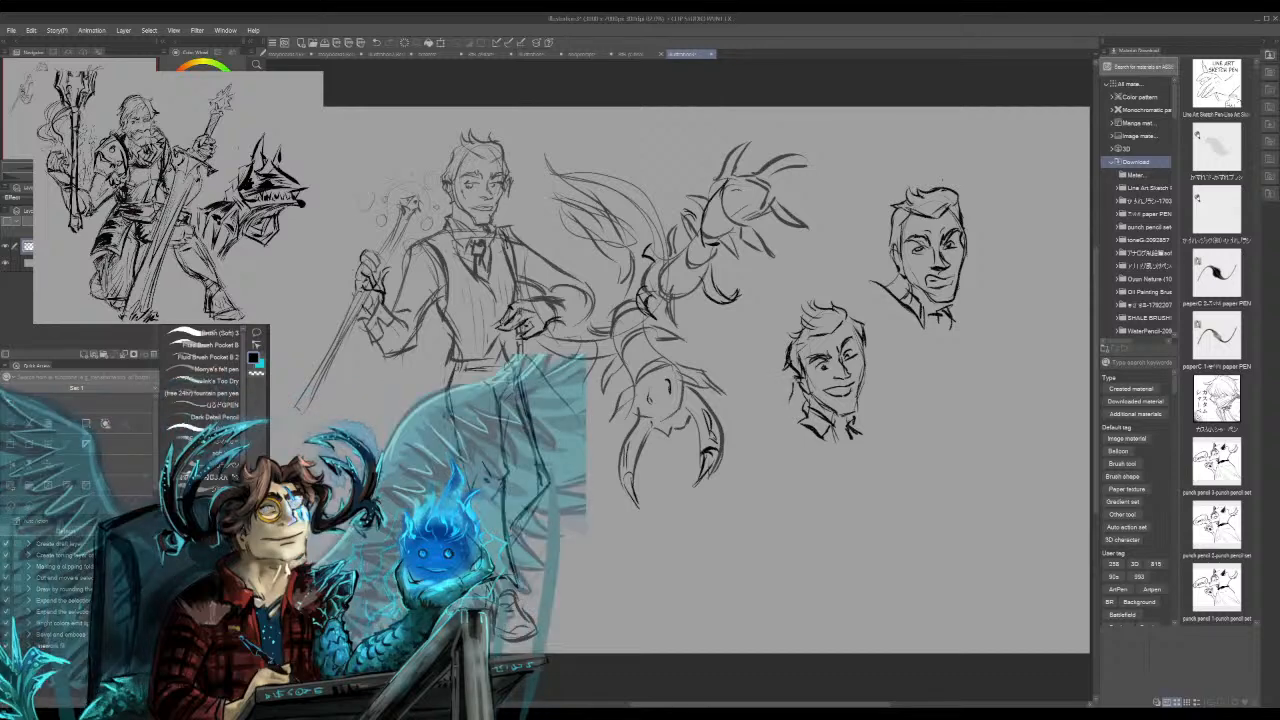
Step: Try extra strokes along the ear and jaw side of the grinning head, and undo them
left_click_drag(791, 366, 791, 400)
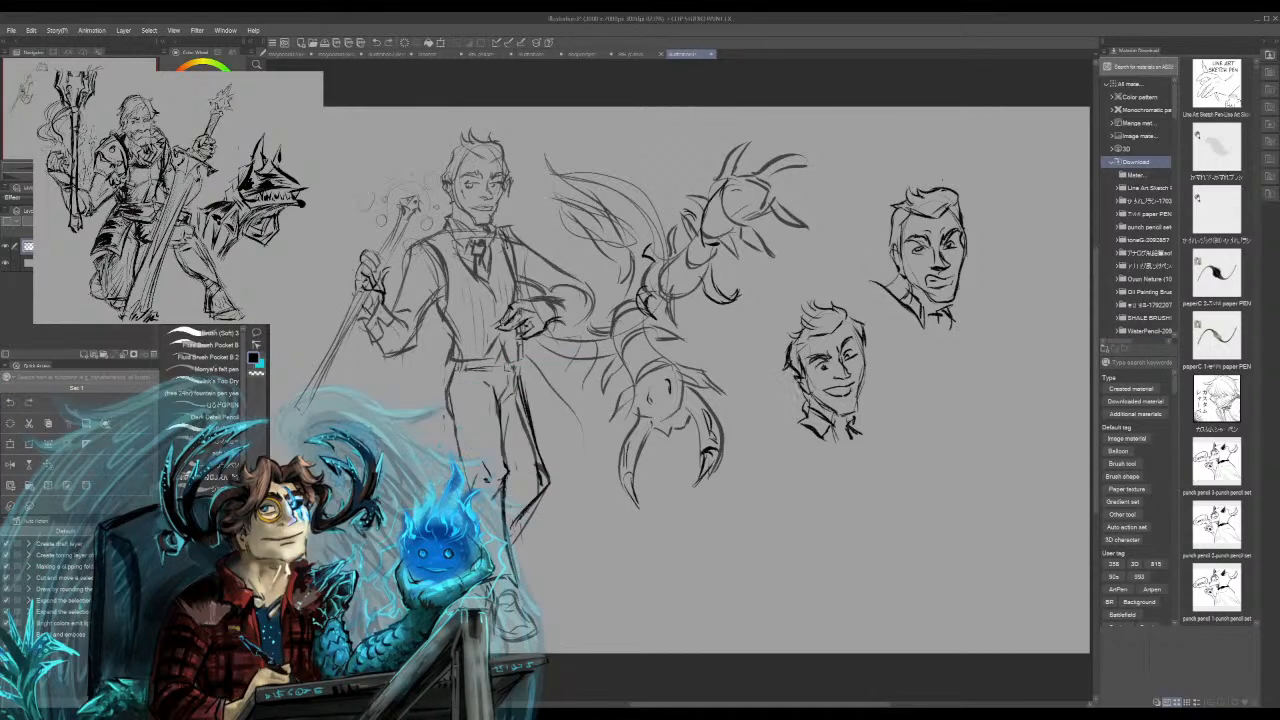
key("ctrl+z")
key("ctrl+z")
left_click_drag(788, 354, 808, 402)
key("ctrl+z")
key("ctrl+z")
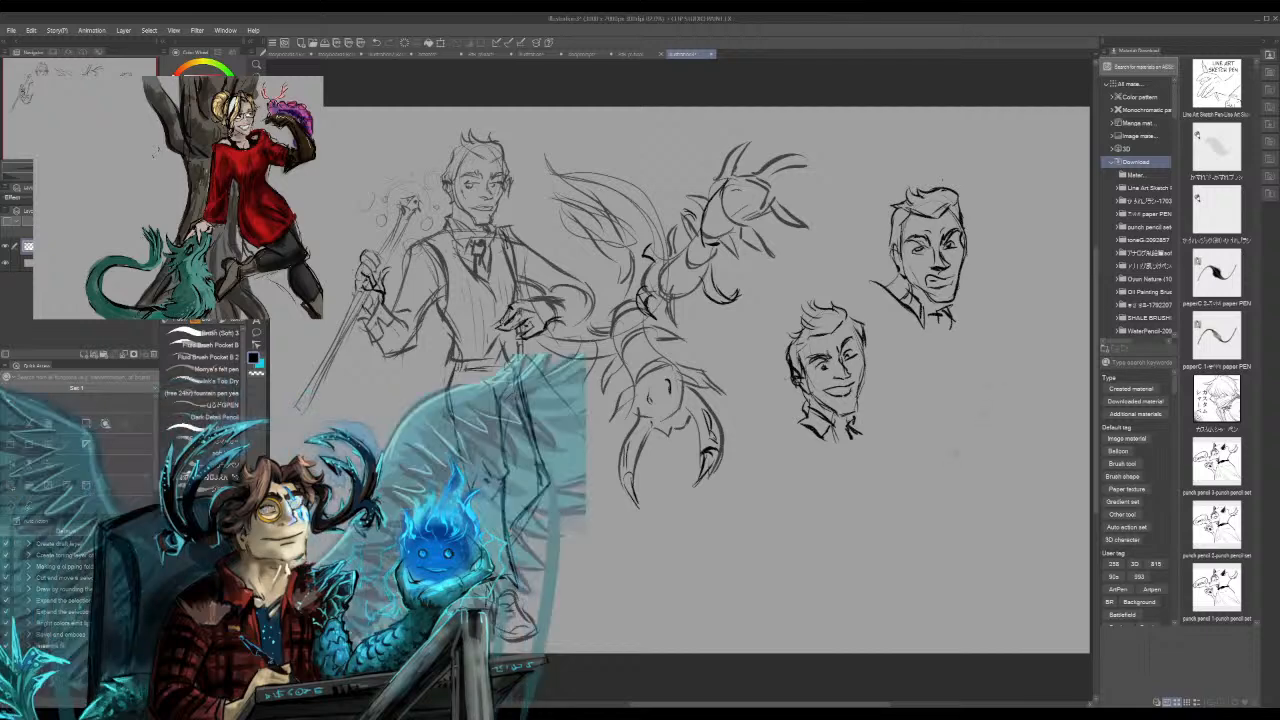
Step: Try sketching a third head below the portrait as a loose oval with a brow and nose in profile
left_click_drag(933, 452, 994, 428)
left_click_drag(975, 370, 990, 416)
mouse_move(933, 396)
left_mouse_down()
mouse_move(932, 428)
mouse_move(970, 472)
left_mouse_up()
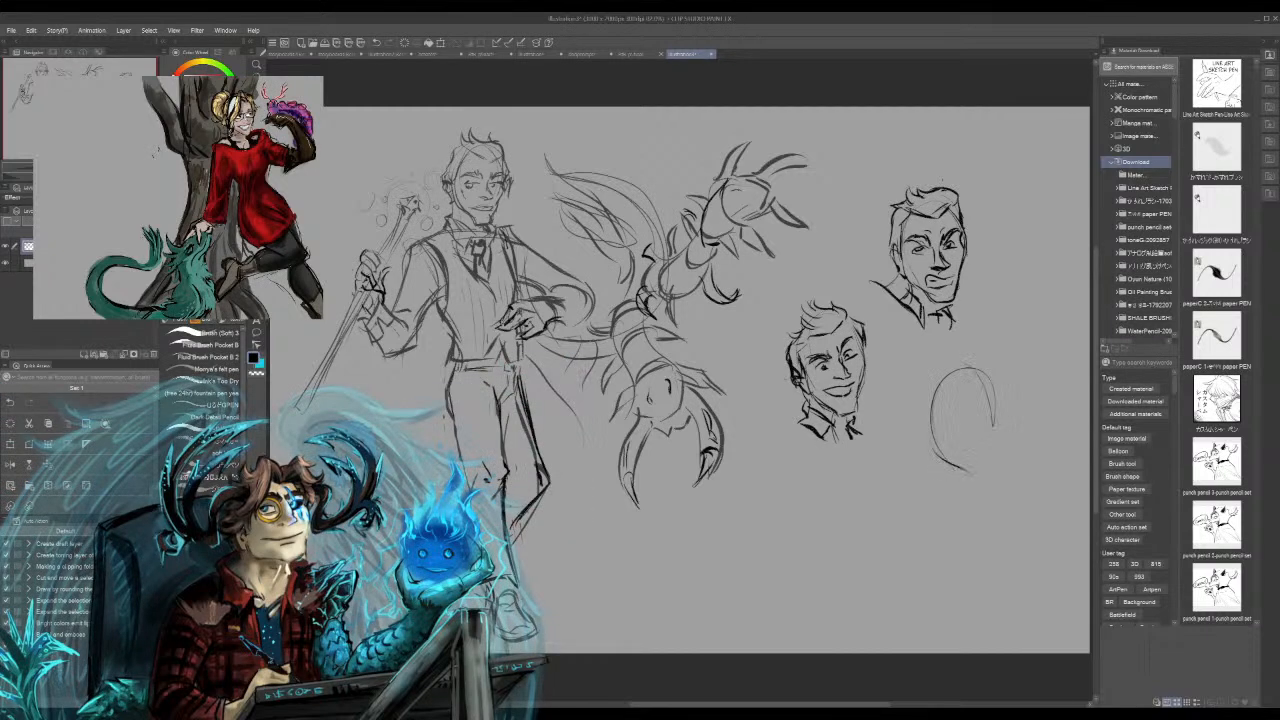
left_click_drag(928, 398, 926, 462)
mouse_move(926, 401)
left_mouse_down()
mouse_move(910, 447)
mouse_move(937, 419)
left_mouse_up()
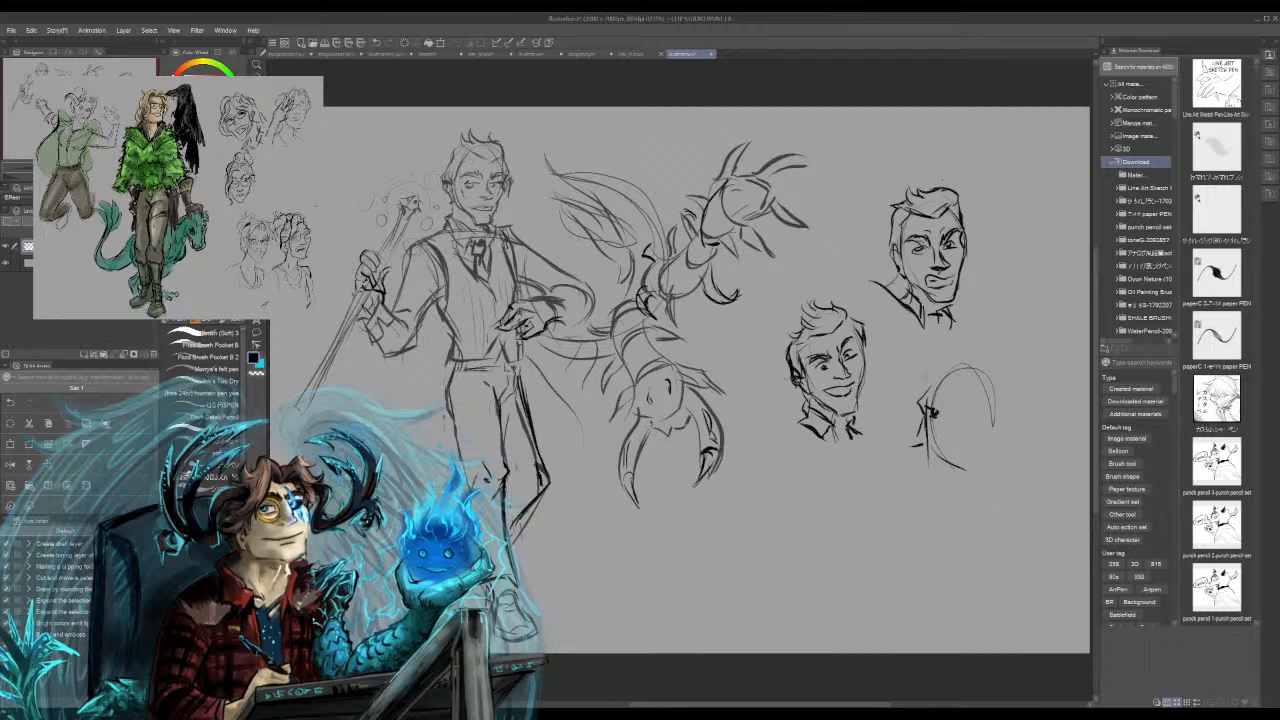
Step: Try adding a swept tuft of hair, an eye, a mouth and a chin line to the profile head
left_click_drag(953, 363, 971, 353)
left_click_drag(967, 361, 979, 347)
mouse_move(939, 384)
left_mouse_down()
mouse_move(985, 391)
mouse_move(966, 427)
mouse_move(952, 384)
left_mouse_up()
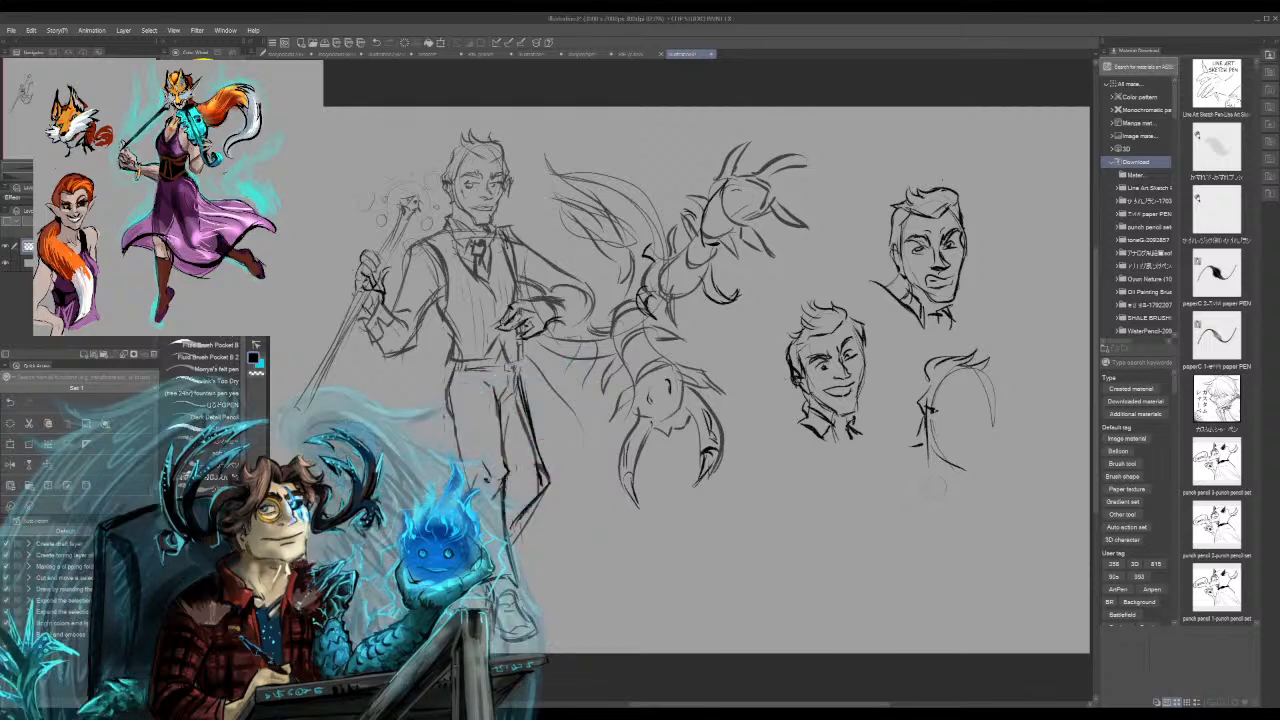
left_click_drag(929, 408, 929, 439)
key("ctrl+z")
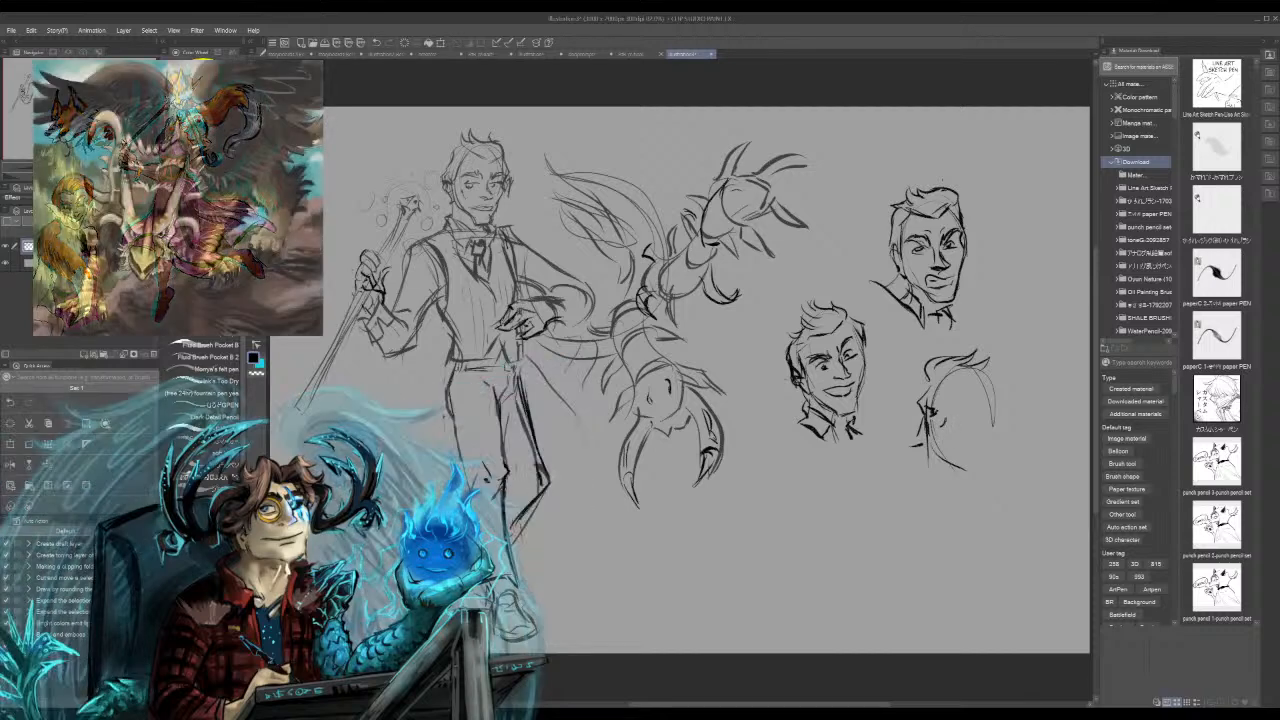
mouse_move(926, 443)
left_mouse_down()
mouse_move(912, 446)
mouse_move(919, 436)
mouse_move(950, 455)
mouse_move(945, 446)
mouse_move(934, 472)
mouse_move(984, 445)
left_mouse_up()
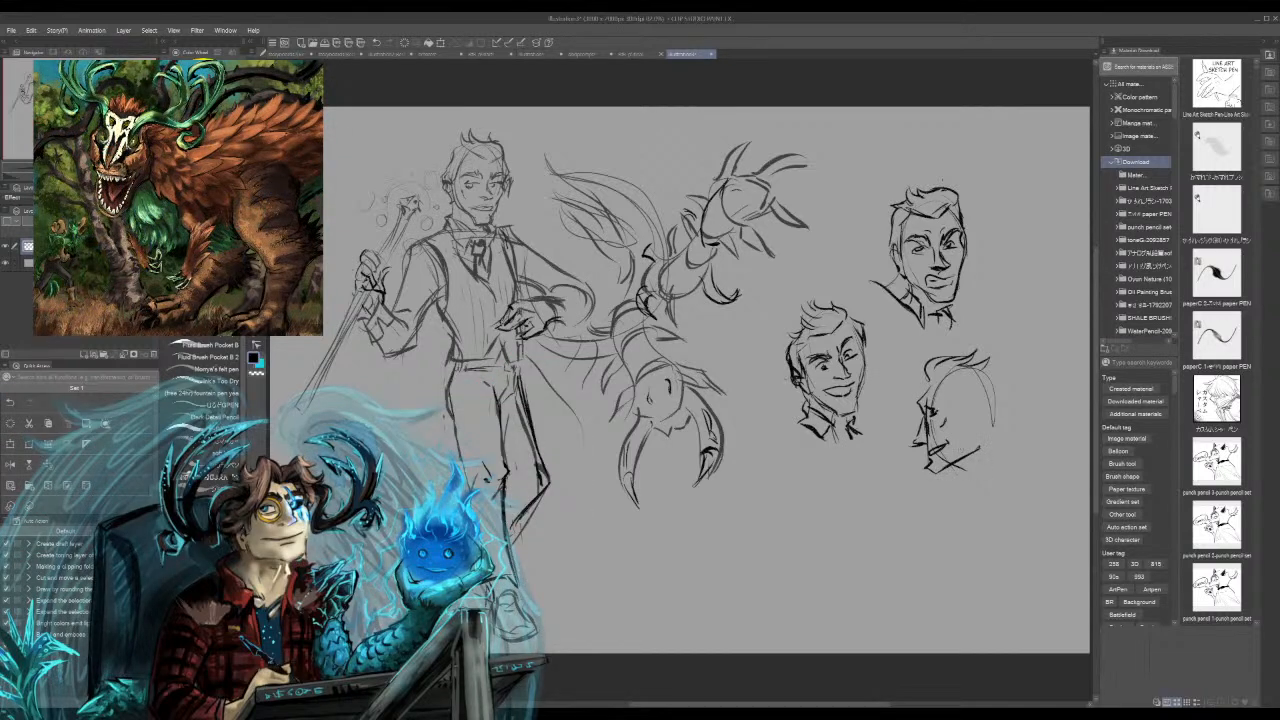
left_click_drag(916, 402, 934, 414)
mouse_move(930, 402)
left_mouse_down()
mouse_move(946, 412)
mouse_move(927, 405)
mouse_move(909, 439)
mouse_move(930, 444)
mouse_move(915, 432)
mouse_move(924, 426)
left_mouse_up()
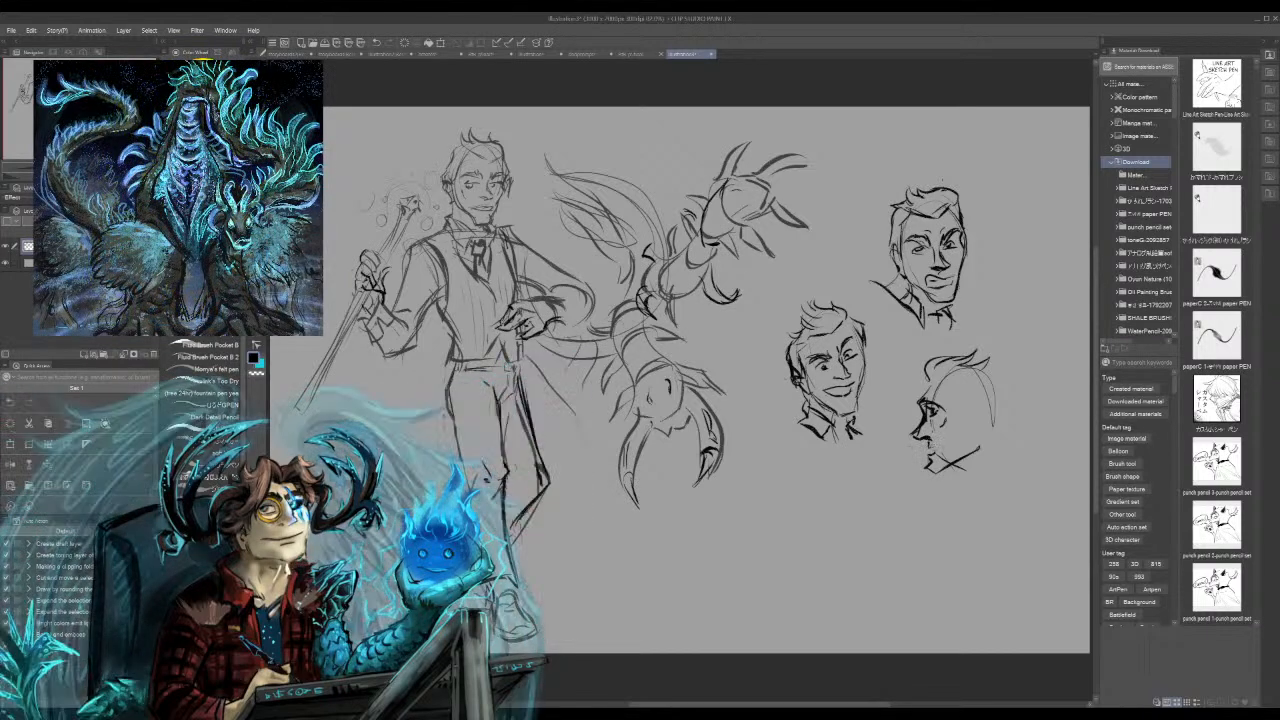
Step: Try drawing the profile head's jaw, back of the skull, neck line and front hair strands
left_click_drag(950, 439, 936, 456)
mouse_move(979, 437)
left_mouse_down()
mouse_move(980, 467)
mouse_move(979, 415)
left_mouse_up()
mouse_move(989, 409)
left_mouse_down()
mouse_move(981, 421)
mouse_move(942, 383)
mouse_move(926, 389)
mouse_move(996, 412)
mouse_move(993, 478)
left_mouse_up()
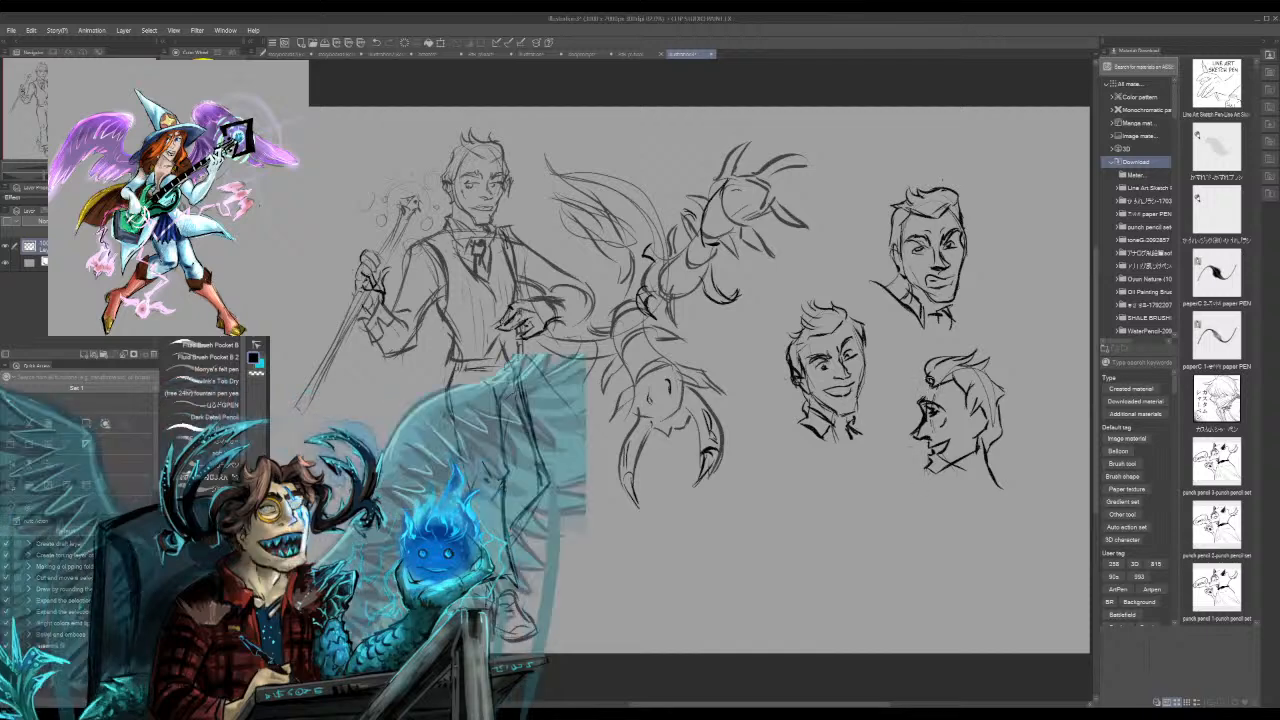
left_click_drag(931, 384, 951, 379)
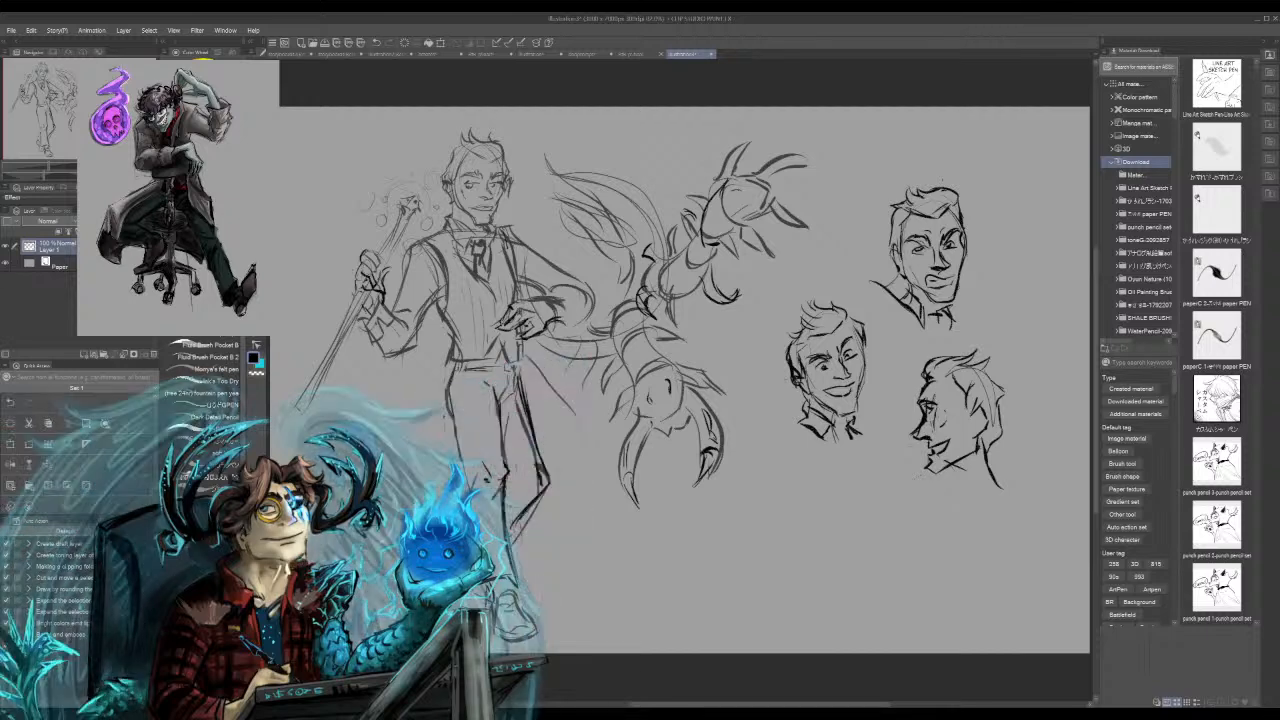
Step: Undo all strokes of the profile head below the portrait
key("ctrl+z")
key("ctrl+z")
key("ctrl+z")
key("ctrl+z")
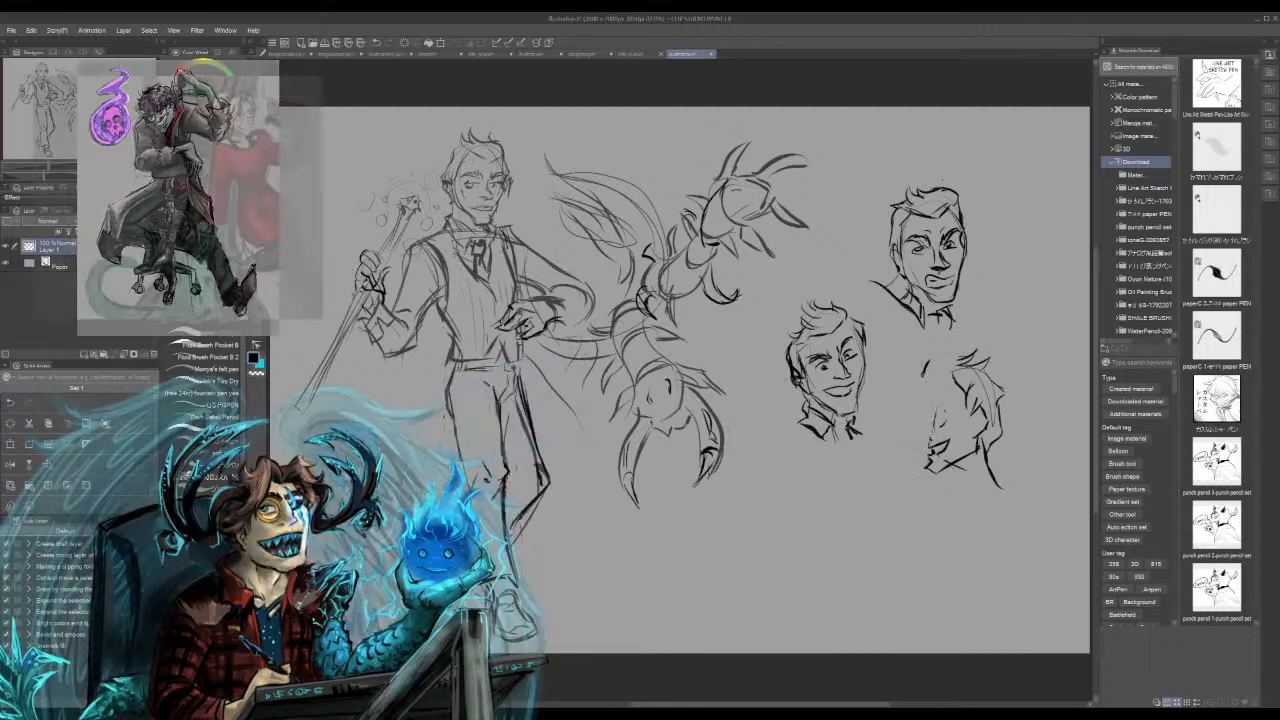
key("ctrl+z")
key("ctrl+z")
key("ctrl+z")
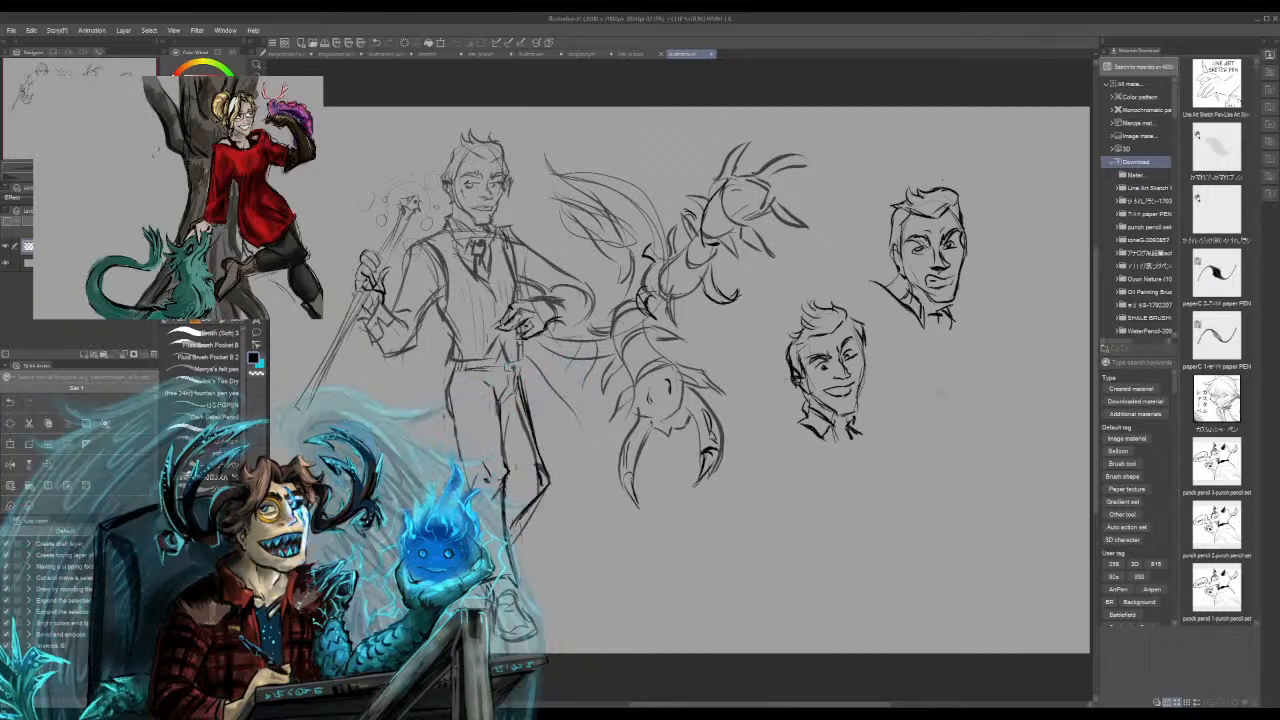
Step: Start the profile head again with a curved face outline, a nose and a strong brow
mouse_move(934, 368)
left_mouse_down()
mouse_move(927, 470)
mouse_move(955, 462)
mouse_move(990, 420)
left_mouse_up()
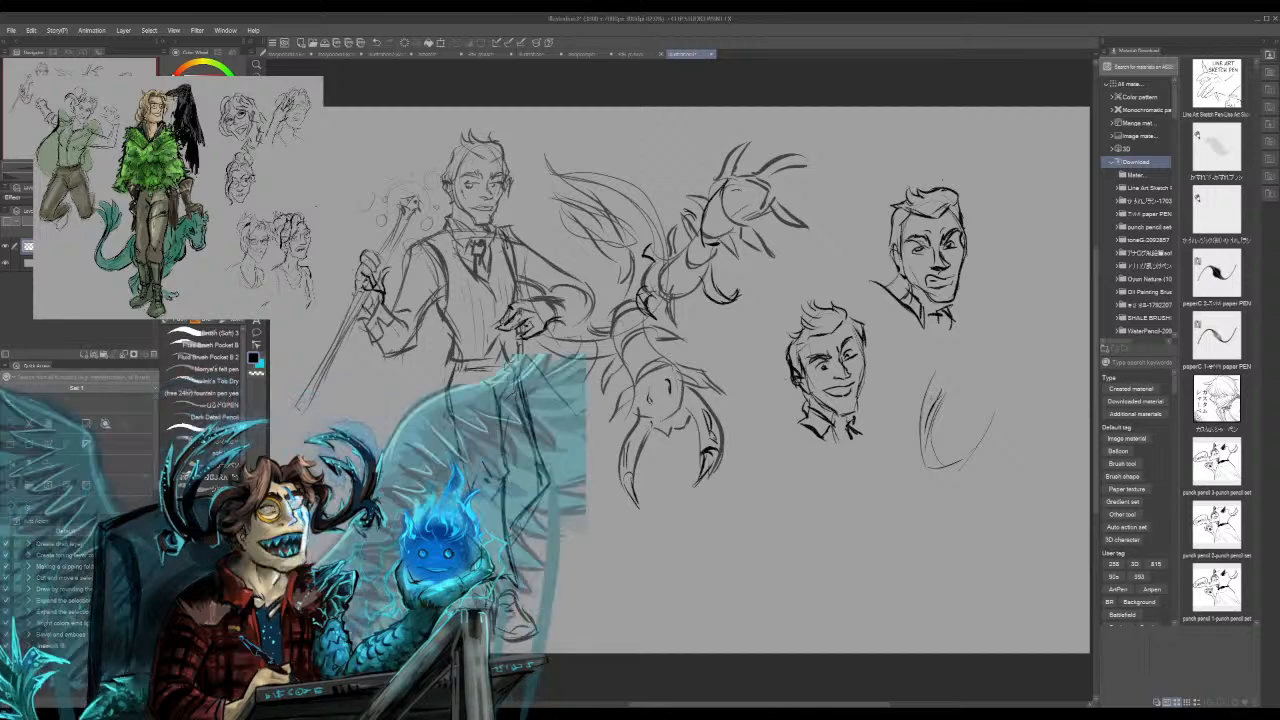
mouse_move(921, 407)
left_mouse_down()
mouse_move(912, 420)
mouse_move(927, 423)
left_mouse_up()
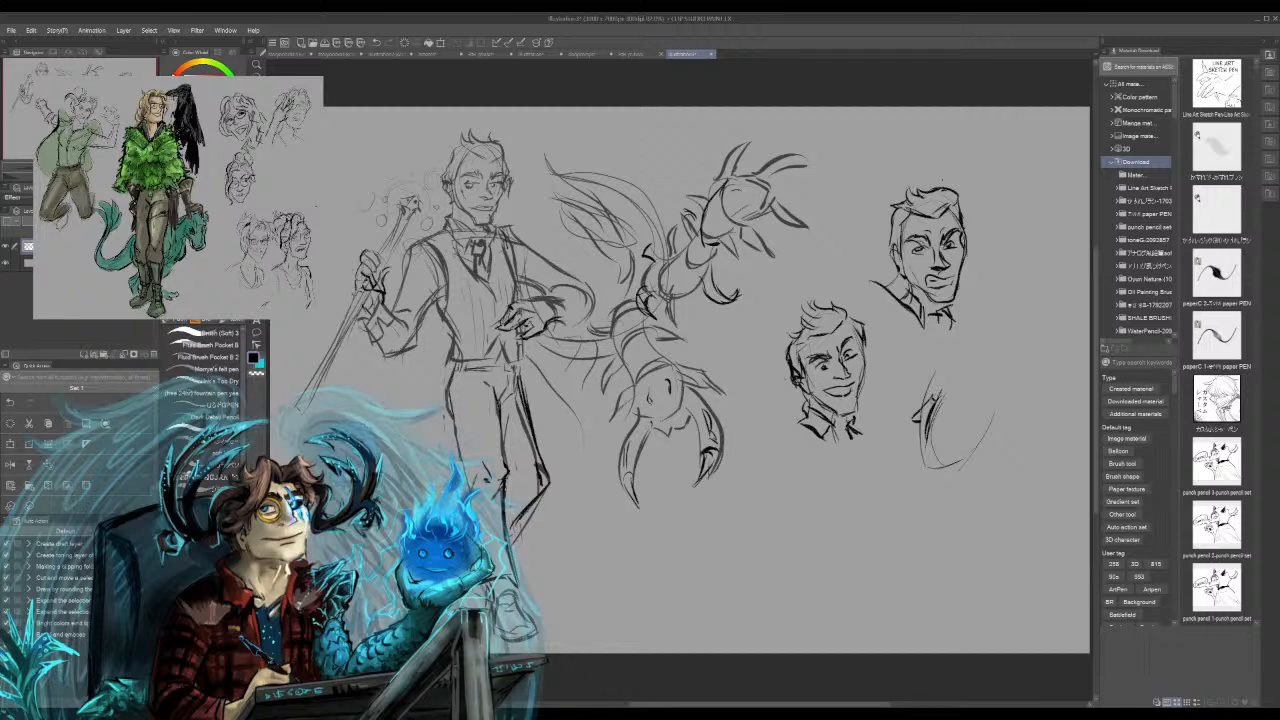
mouse_move(941, 392)
left_mouse_down()
mouse_move(931, 407)
mouse_move(925, 387)
left_mouse_up()
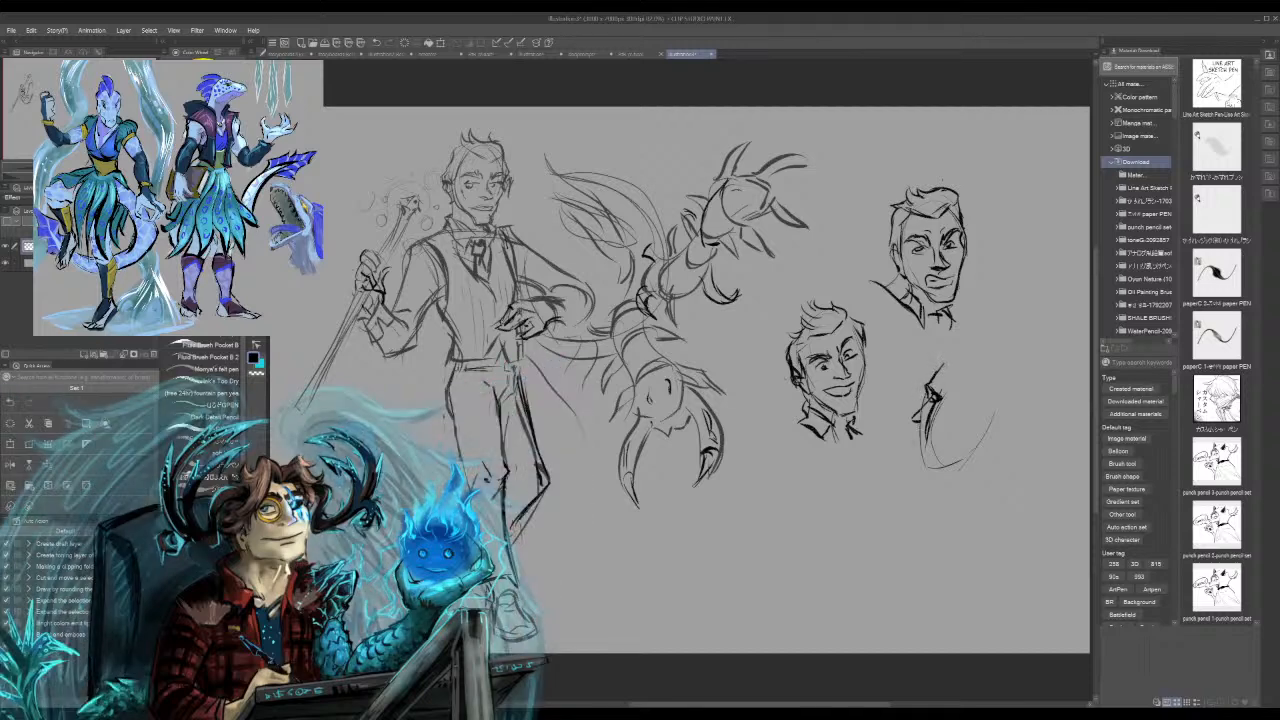
mouse_move(921, 433)
left_mouse_down()
mouse_move(914, 453)
mouse_move(982, 438)
left_mouse_up()
key("ctrl+z")
Step: Draw the profile head's jawline, back of the skull and wavy hair, and sketch the ear and sideburn area
mouse_move(914, 466)
left_mouse_down()
mouse_move(966, 454)
mouse_move(952, 446)
mouse_move(943, 459)
mouse_move(944, 496)
mouse_move(959, 464)
mouse_move(990, 465)
left_mouse_up()
mouse_move(1017, 385)
left_mouse_down()
mouse_move(1003, 438)
mouse_move(1018, 400)
left_mouse_up()
mouse_move(934, 366)
left_mouse_down()
mouse_move(975, 347)
mouse_move(1001, 377)
mouse_move(1015, 367)
mouse_move(1014, 415)
left_mouse_up()
mouse_move(953, 370)
left_mouse_down()
mouse_move(985, 378)
mouse_move(950, 409)
mouse_move(966, 402)
mouse_move(972, 417)
left_mouse_up()
mouse_move(968, 416)
left_mouse_down()
mouse_move(941, 455)
mouse_move(918, 461)
mouse_move(922, 443)
left_mouse_up()
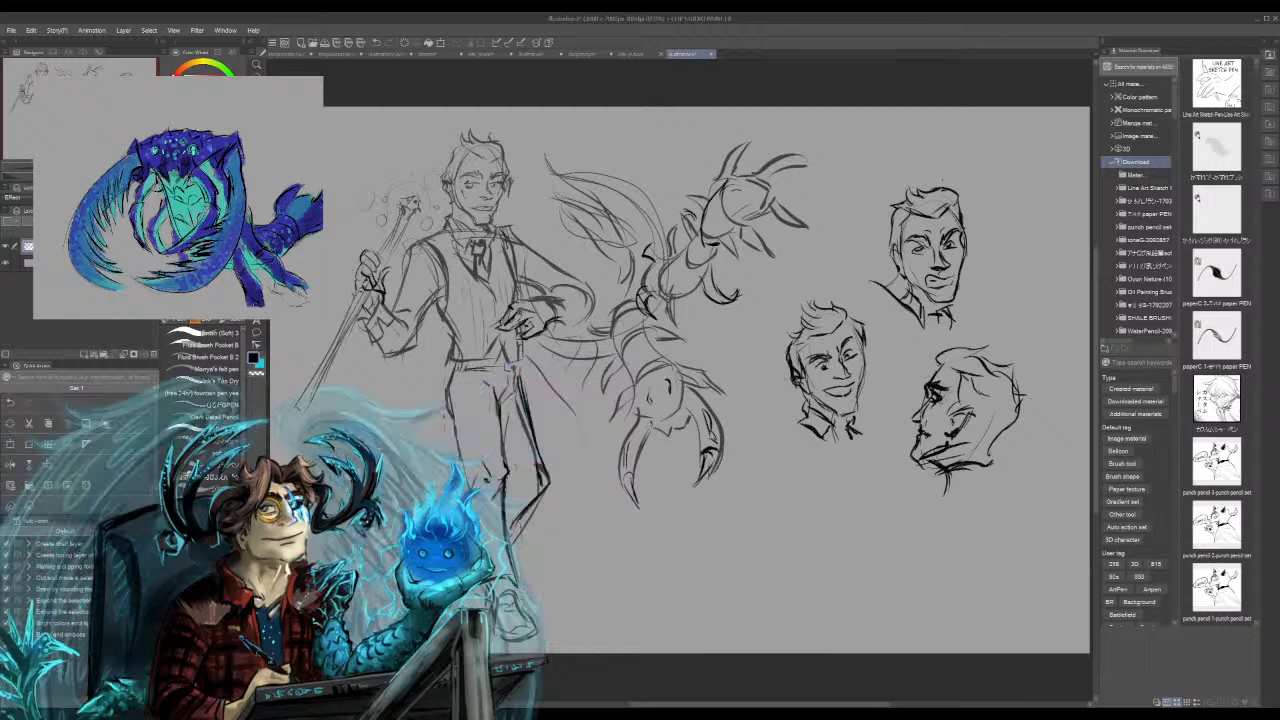
mouse_move(964, 382)
left_mouse_down()
mouse_move(970, 406)
mouse_move(998, 410)
left_mouse_up()
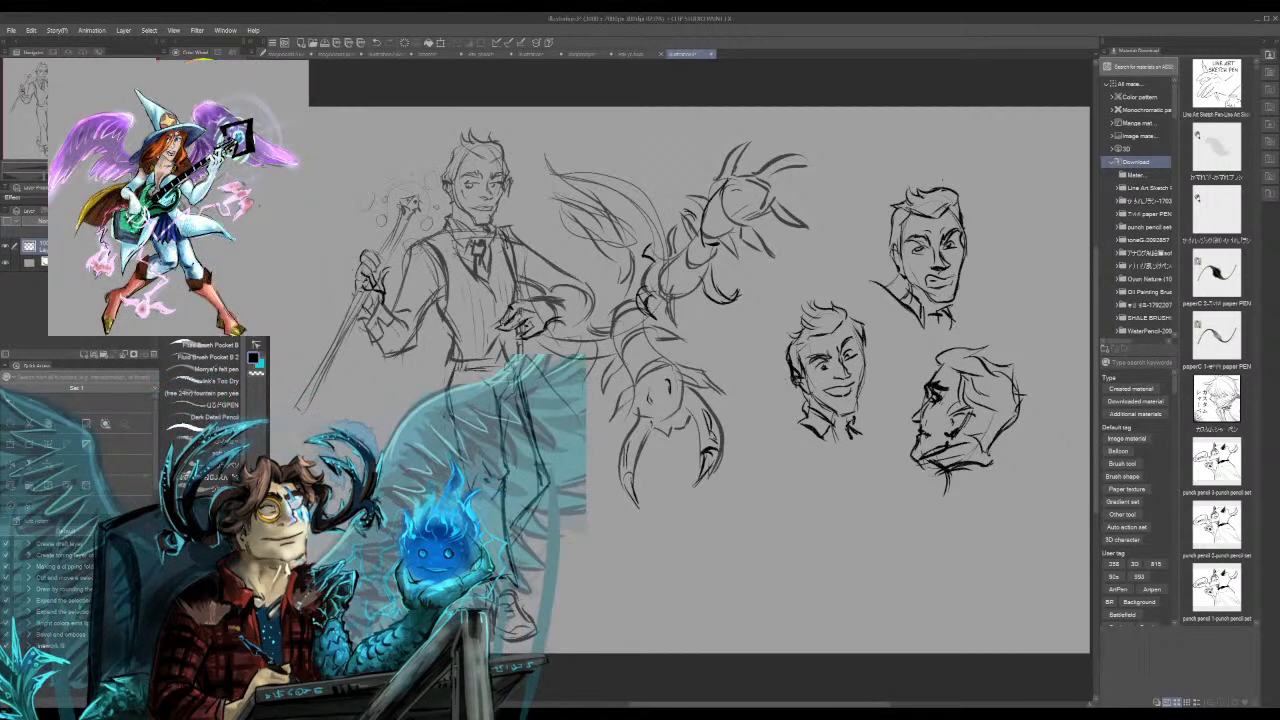
Step: Add a collar and shoulder line under the profile head, and begin a rounded head outline below the grinning head
mouse_move(930, 460)
left_mouse_down()
mouse_move(944, 466)
mouse_move(944, 496)
mouse_move(996, 478)
mouse_move(931, 513)
left_mouse_up()
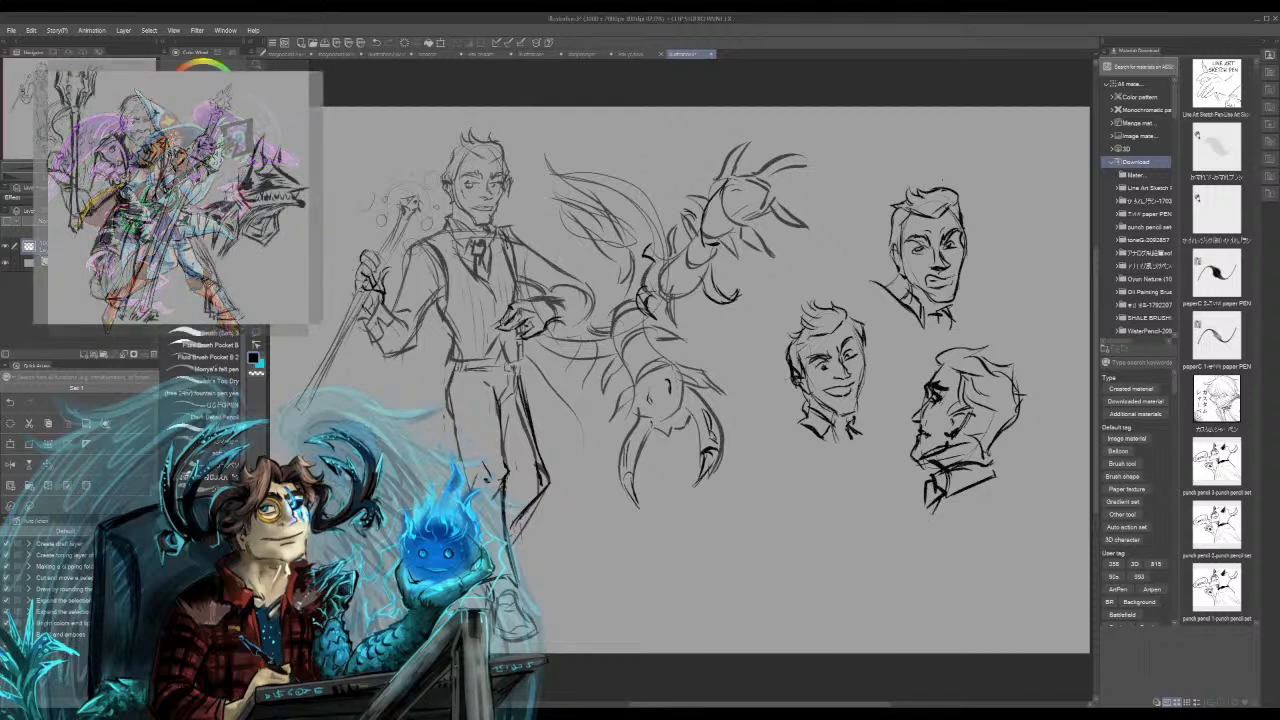
left_click_drag(995, 471, 1009, 516)
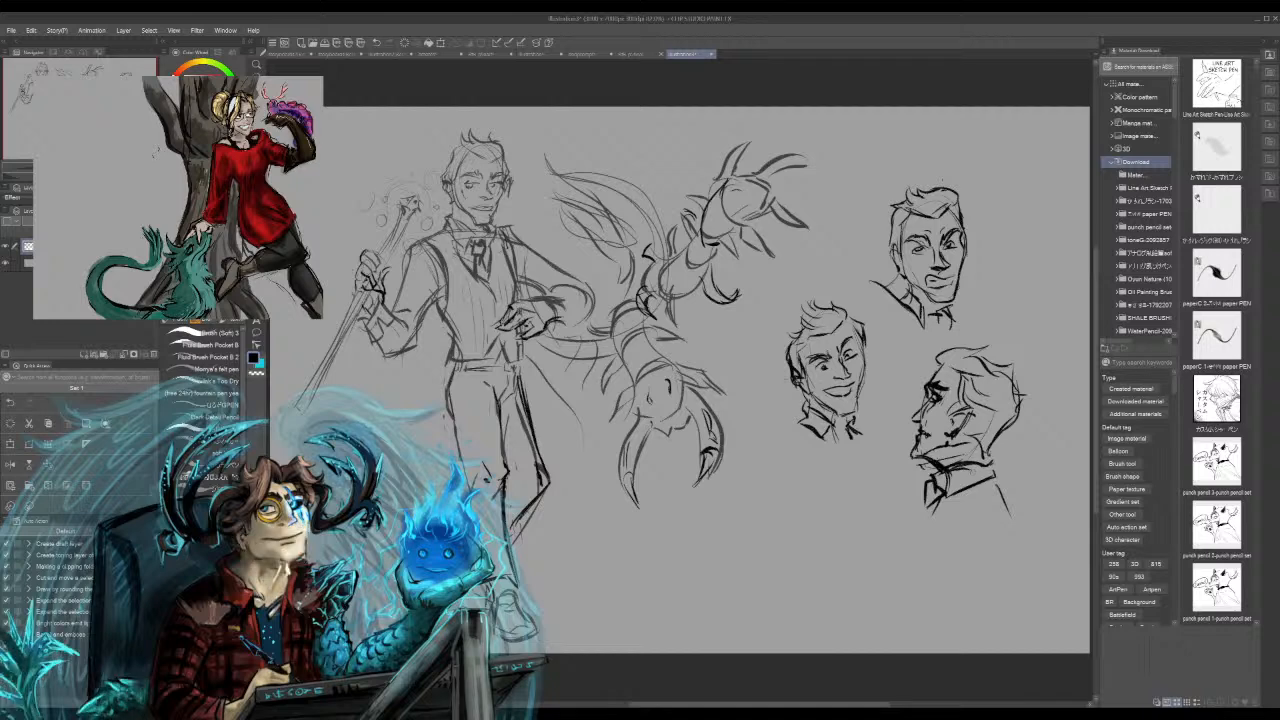
mouse_move(750, 553)
left_mouse_down()
mouse_move(822, 498)
mouse_move(814, 508)
left_mouse_up()
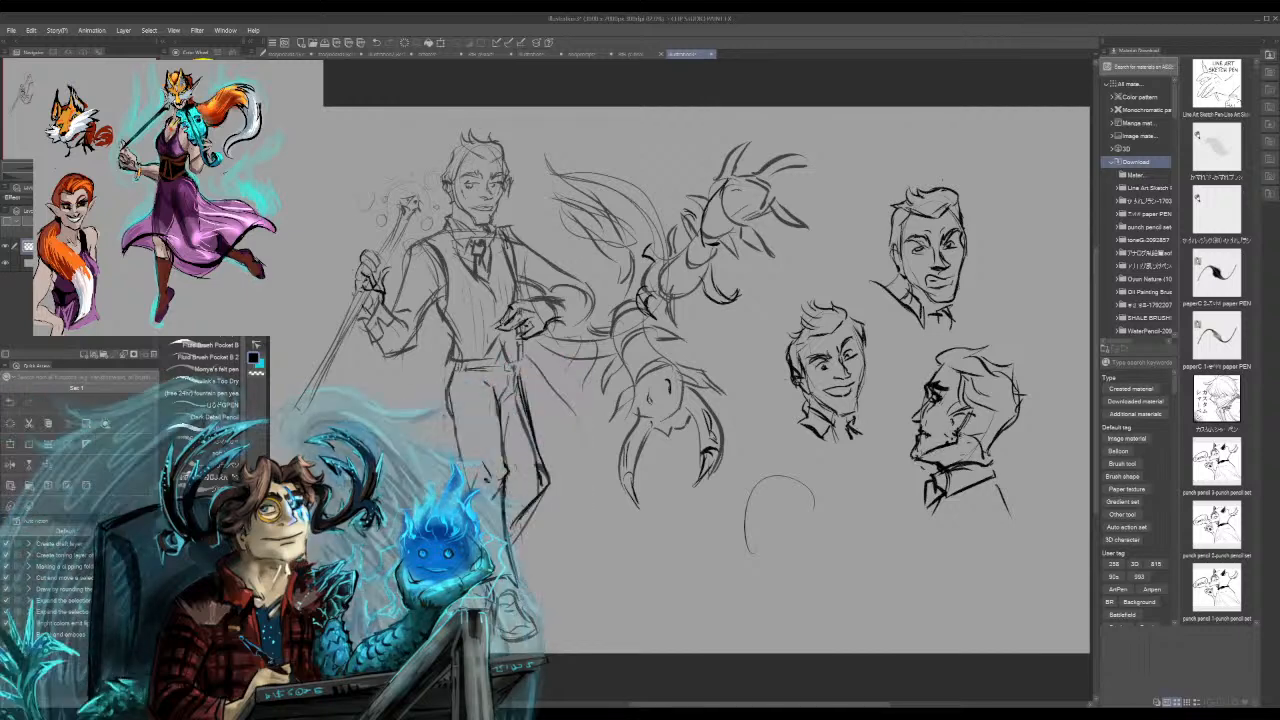
Step: Refine the profile head's ear, add hair strands behind it and at the nape, and raise the front tuft
left_click_drag(974, 415, 965, 431)
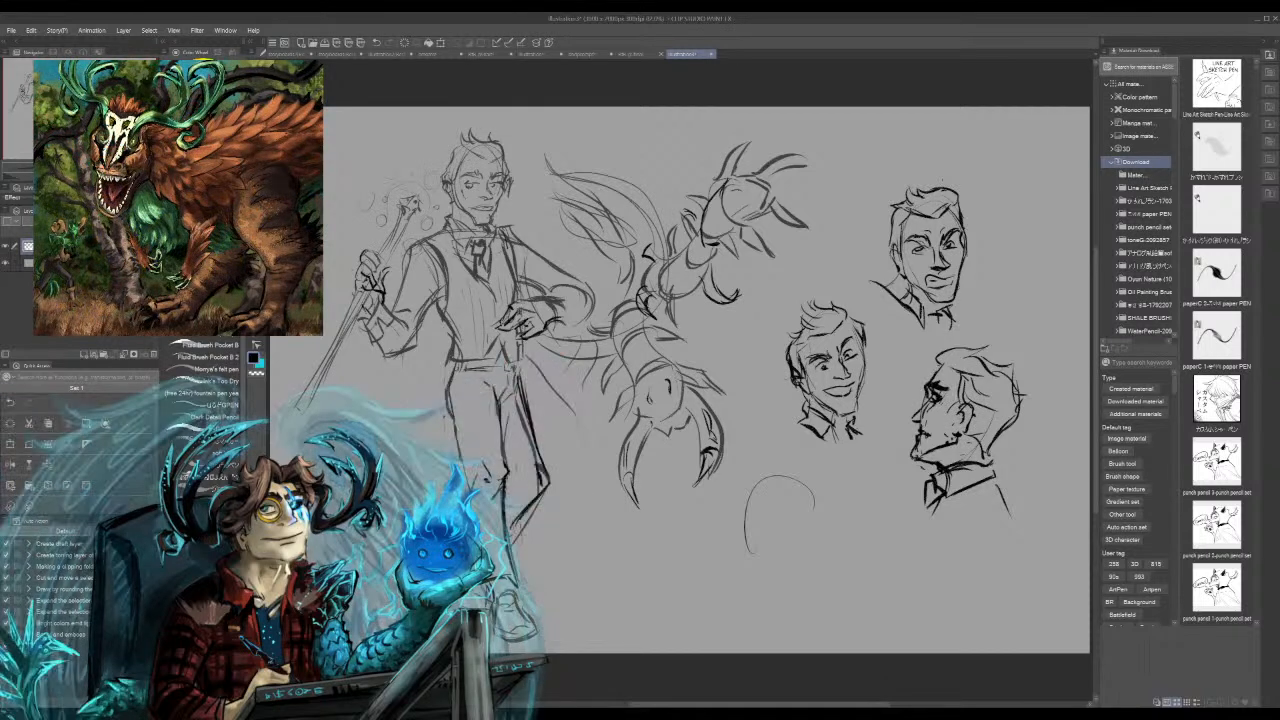
mouse_move(977, 426)
left_mouse_down()
mouse_move(1012, 417)
mouse_move(992, 441)
left_mouse_up()
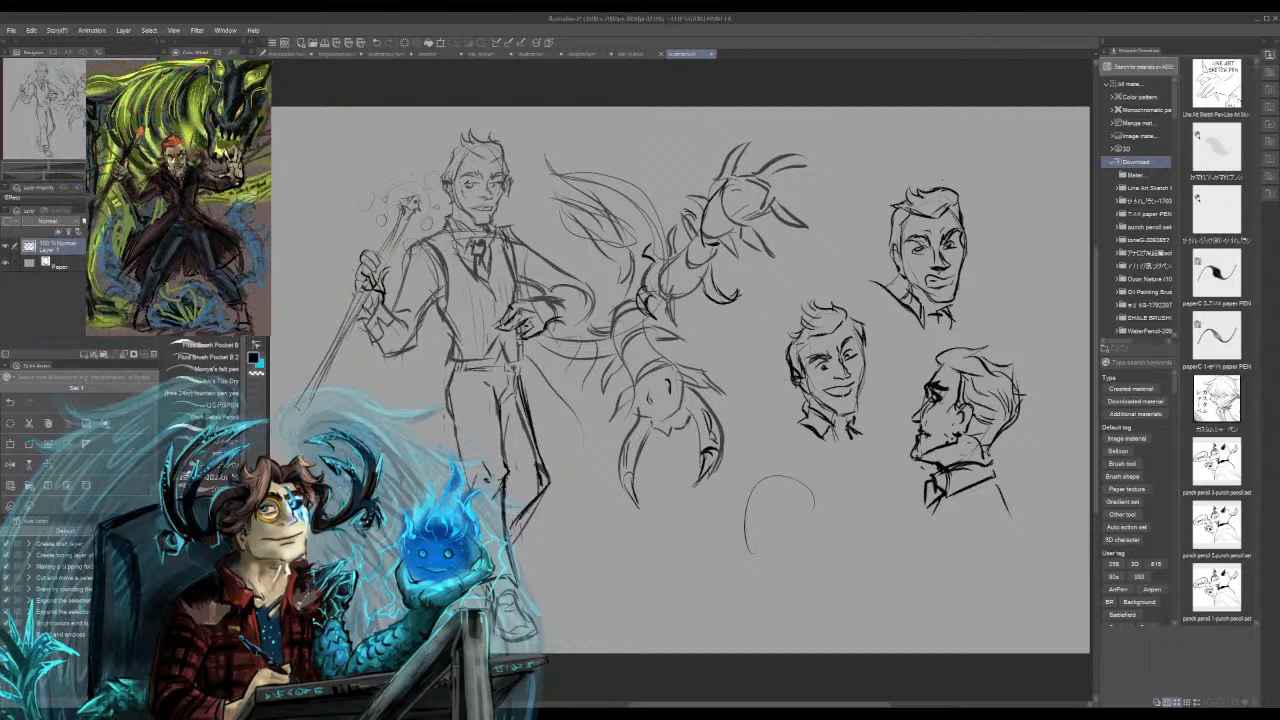
mouse_move(982, 448)
left_mouse_down()
mouse_move(990, 438)
mouse_move(998, 449)
left_mouse_up()
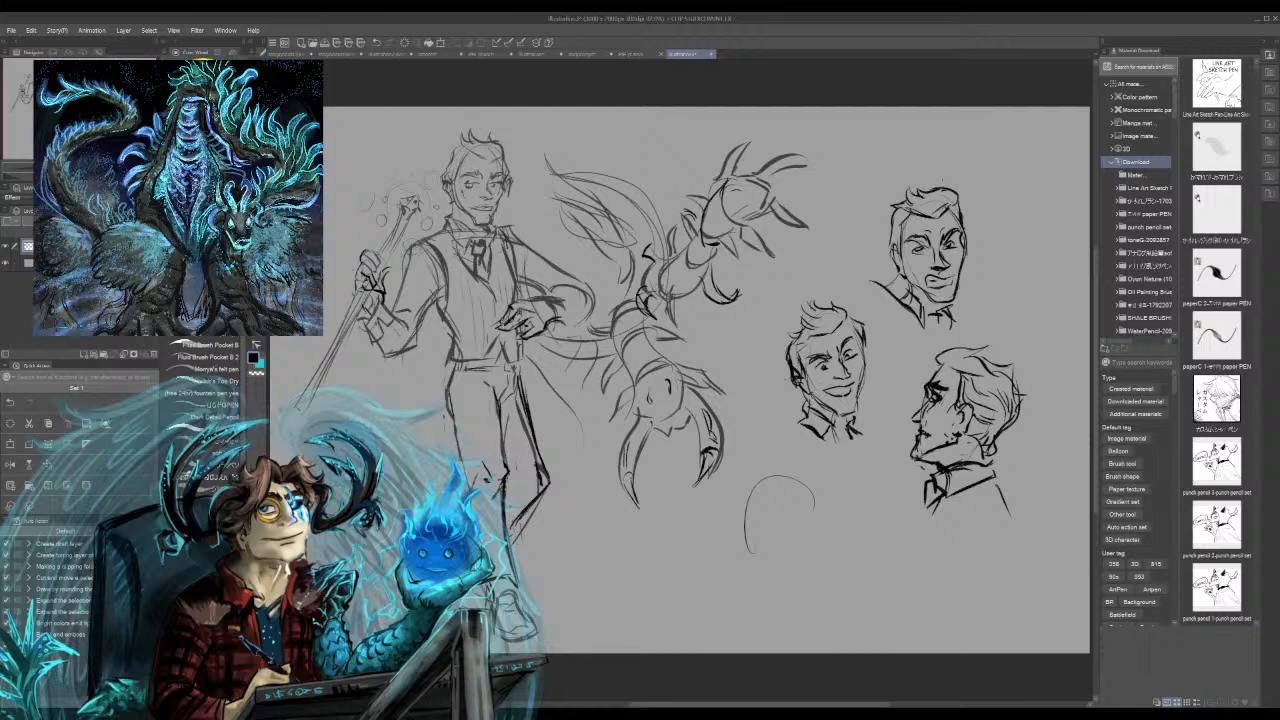
mouse_move(938, 358)
left_mouse_down()
mouse_move(969, 331)
mouse_move(962, 347)
left_mouse_up()
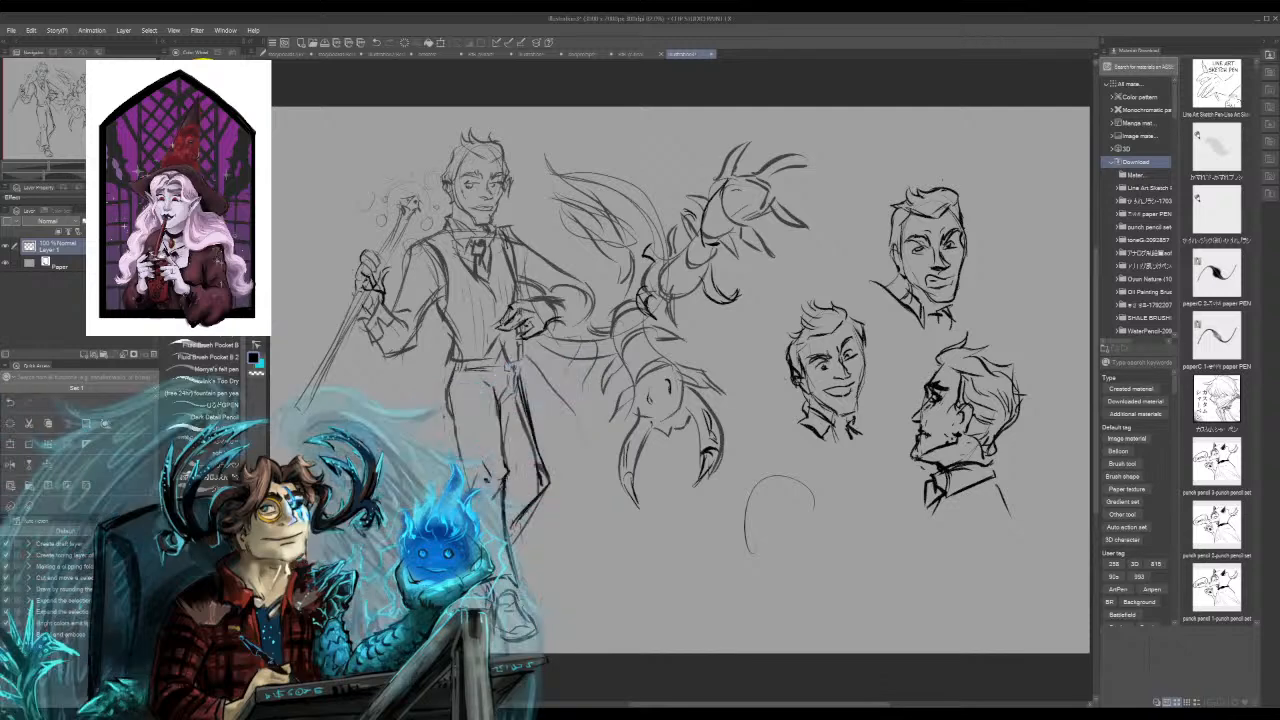
Step: Outline a new oval head with a jaw and neck curve beside the uppermost portrait, near the canvas's outer edge
mouse_move(926, 408)
left_mouse_down()
mouse_move(919, 431)
mouse_move(942, 413)
mouse_move(975, 415)
left_mouse_up()
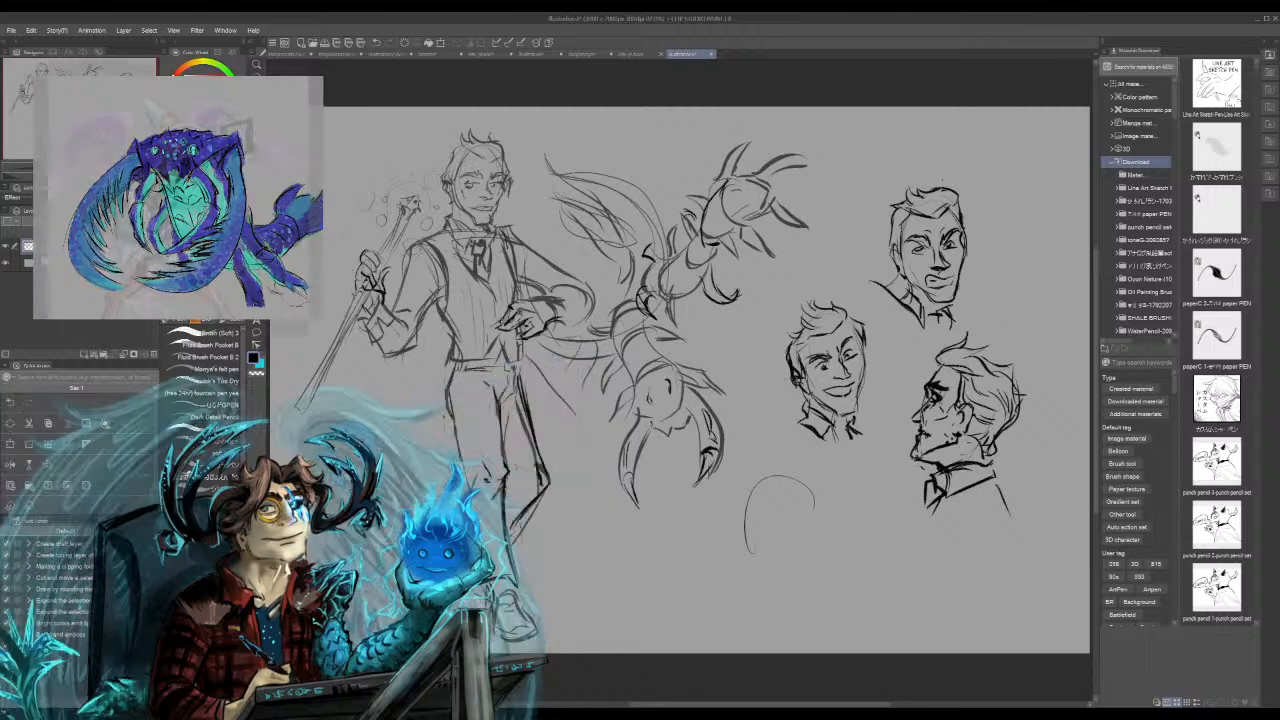
left_click_drag(998, 238, 1045, 215)
left_click_drag(1012, 164, 1056, 206)
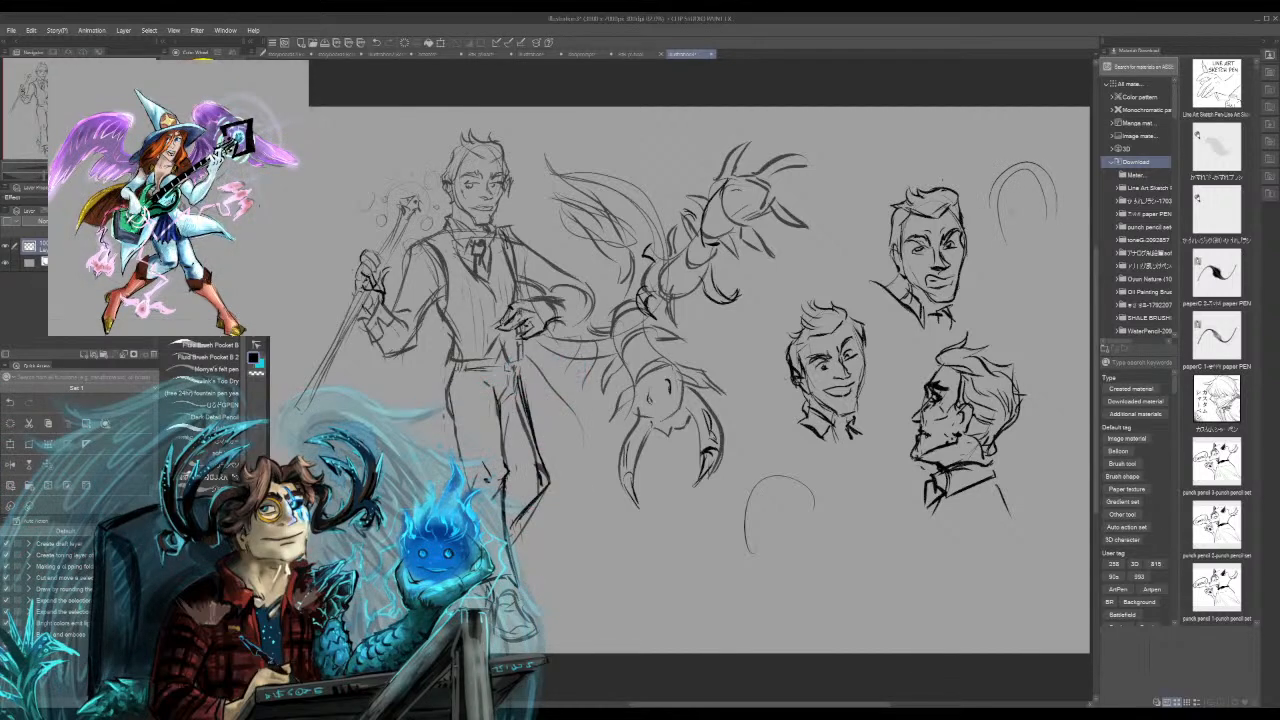
mouse_move(1024, 250)
left_mouse_down()
mouse_move(1055, 239)
mouse_move(1042, 250)
left_mouse_up()
left_click_drag(1039, 172, 1050, 216)
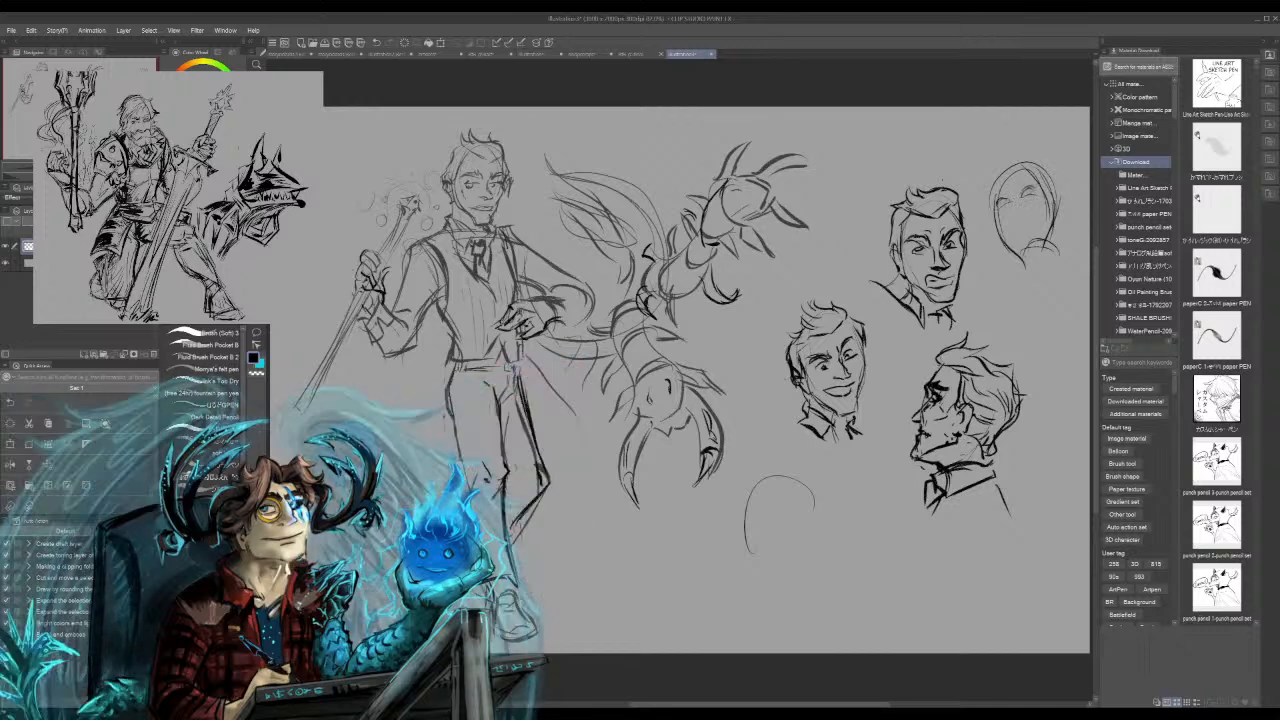
Step: Draw the new head's eyes and slanted angry brows, and add a short tufted hairline on top
left_click_drag(1020, 196, 1035, 191)
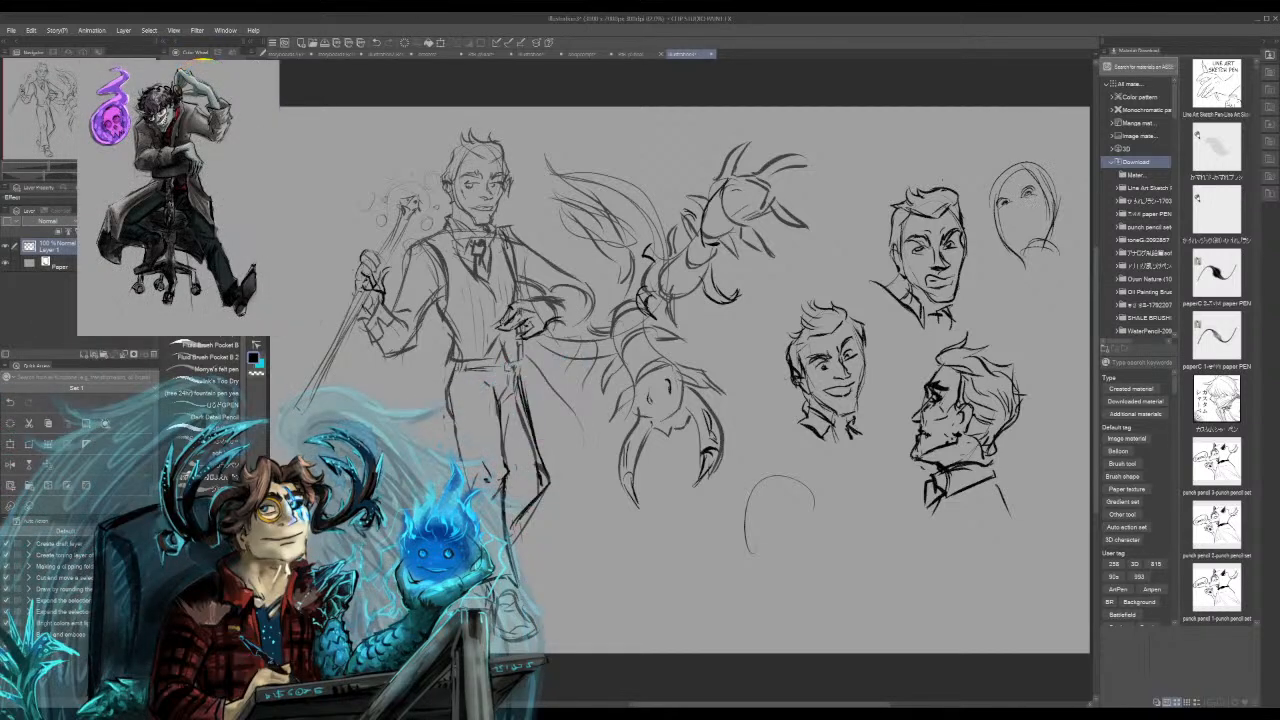
left_click_drag(992, 199, 1014, 194)
left_click_drag(1018, 190, 1035, 180)
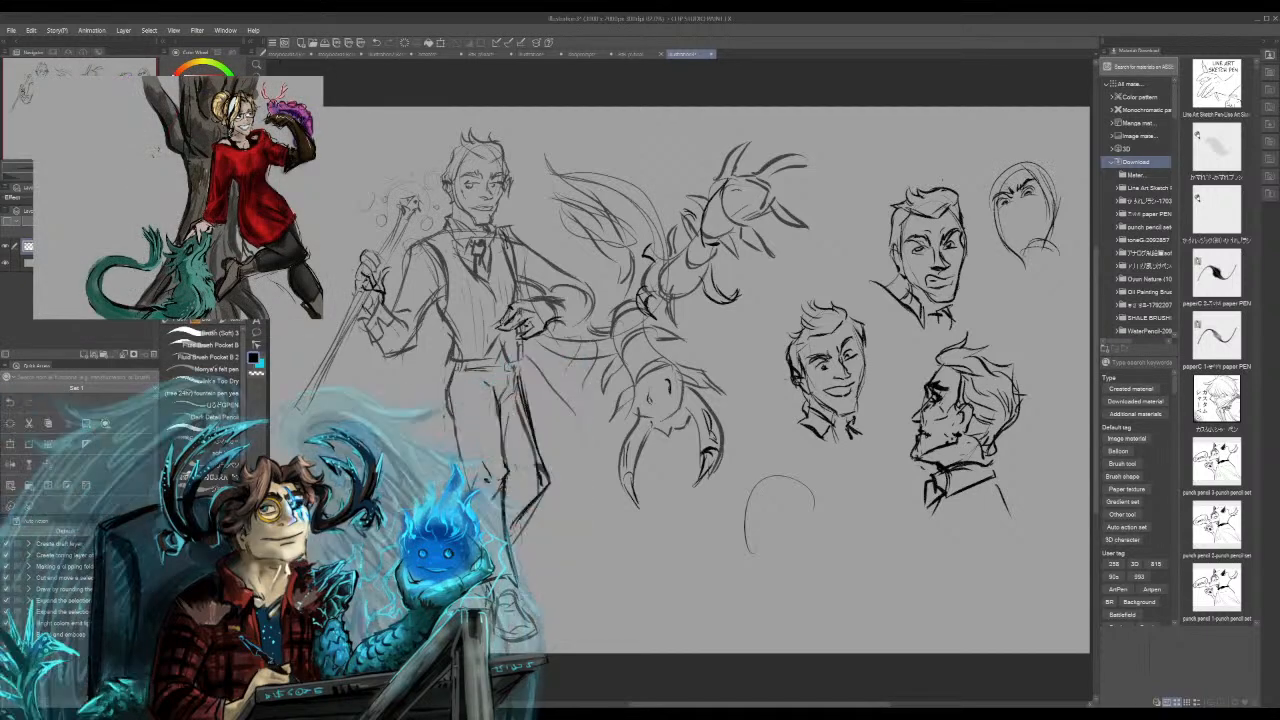
mouse_move(1012, 178)
left_mouse_down()
mouse_move(1026, 166)
mouse_move(1012, 159)
mouse_move(1041, 164)
left_mouse_up()
left_click_drag(1033, 171, 1053, 162)
left_click_drag(1040, 178, 1050, 166)
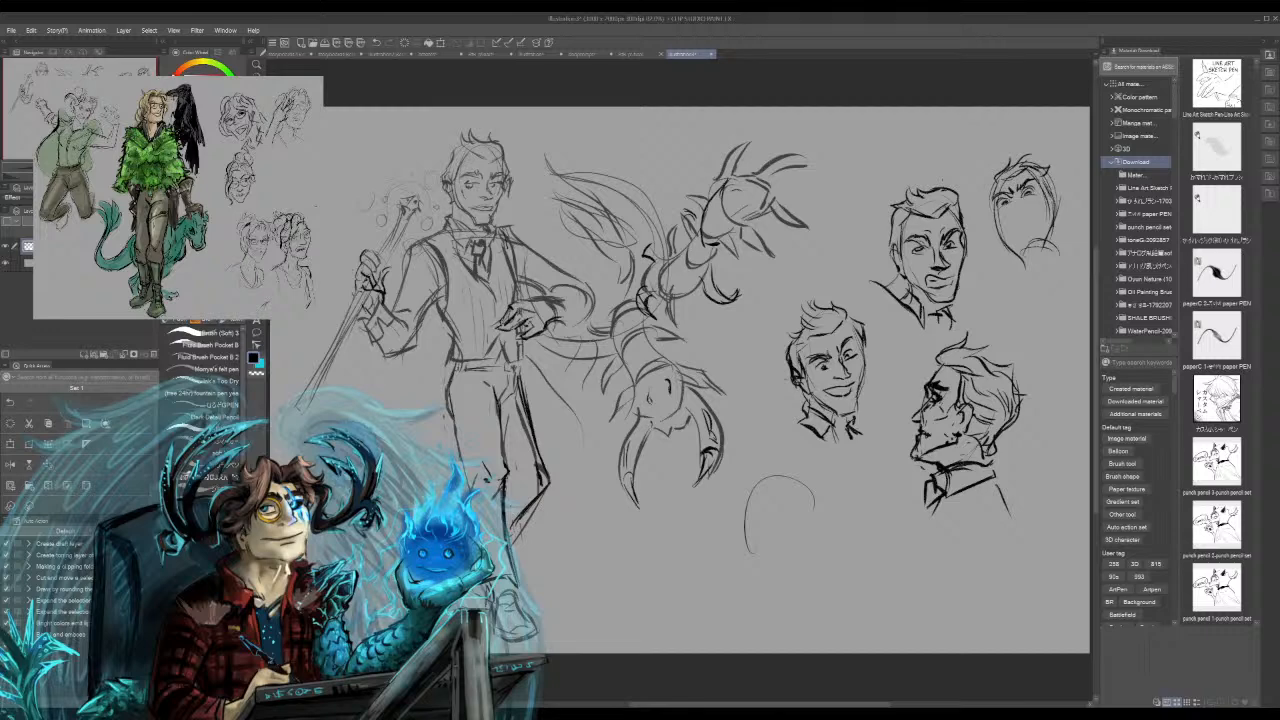
Step: Sketch the new head's nose and wide grinning mouth, undoing and redrawing the strokes that miss
mouse_move(1042, 180)
left_mouse_down()
mouse_move(1050, 204)
mouse_move(1000, 220)
mouse_move(1018, 254)
left_mouse_up()
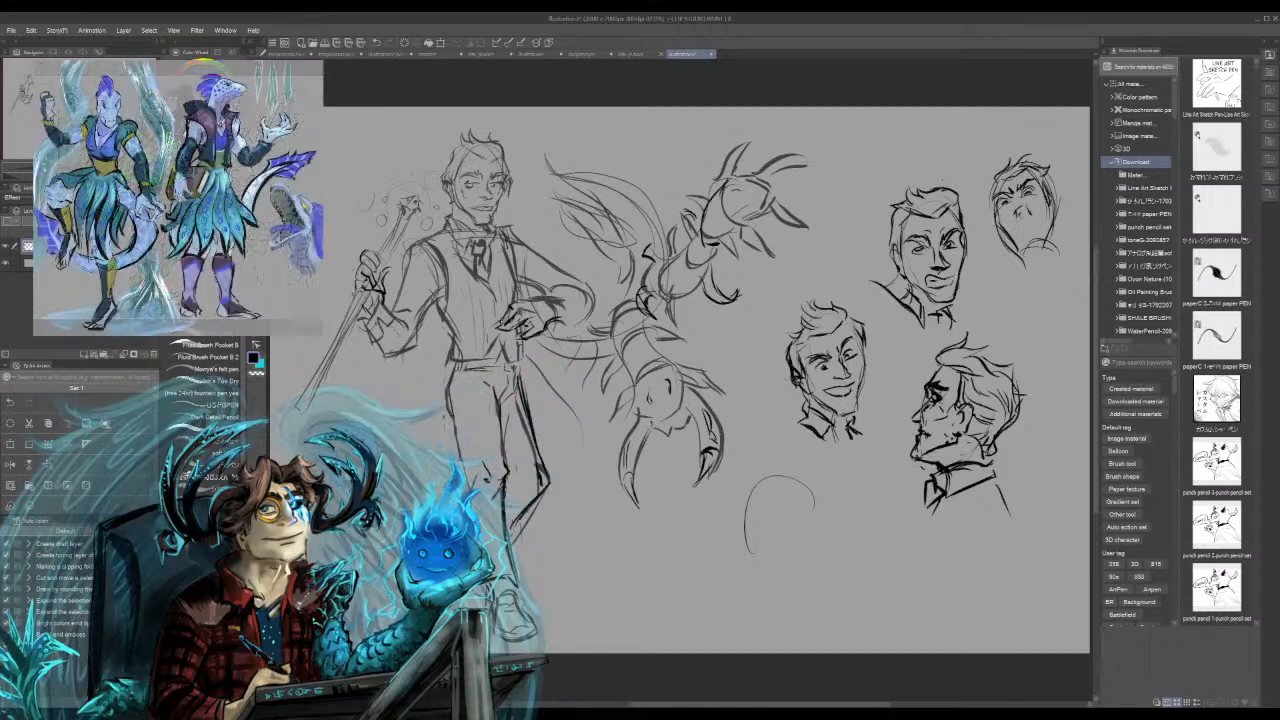
key("ctrl+z")
mouse_move(1004, 220)
left_mouse_down()
mouse_move(1034, 223)
mouse_move(1040, 210)
left_mouse_up()
key("ctrl+z")
key("ctrl+z")
key("ctrl+z")
mouse_move(1013, 219)
left_mouse_down()
mouse_move(1035, 224)
mouse_move(1039, 212)
mouse_move(1026, 234)
left_mouse_up()
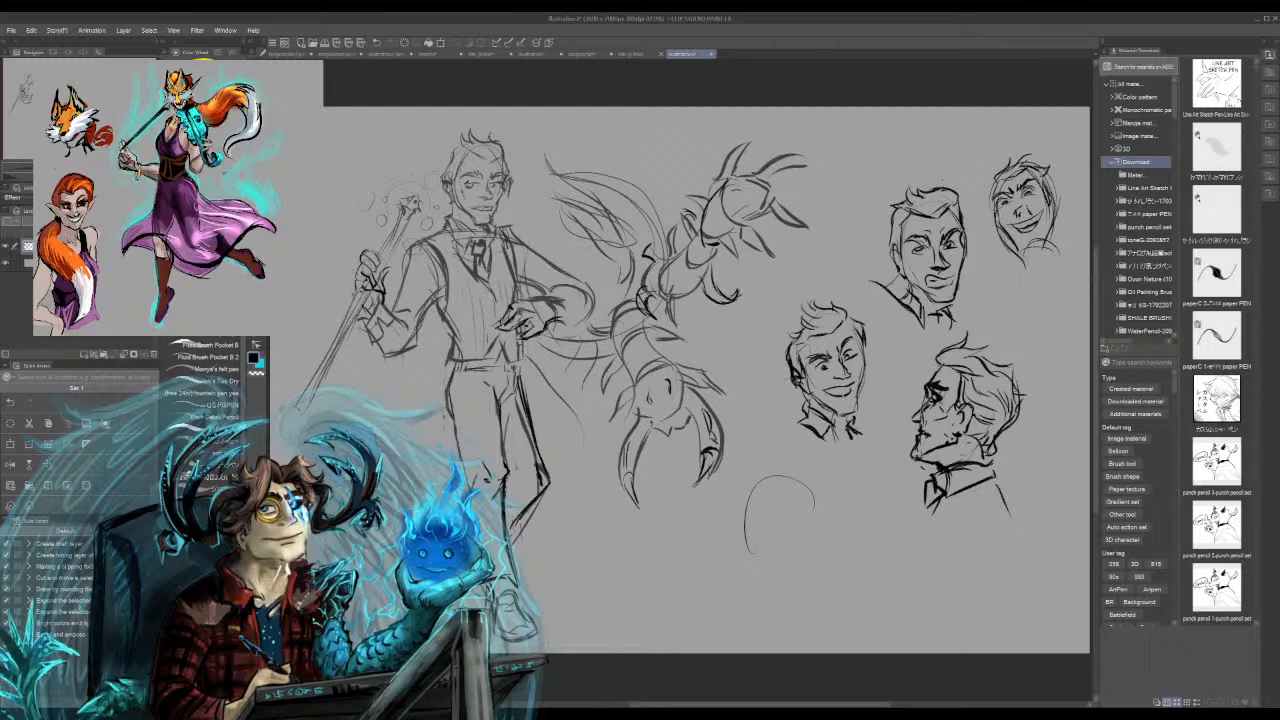
Step: Draw the grinning head's neck, collar and shoulder lines, and darken the hair along the side of the head
left_click_drag(1020, 251, 1013, 281)
mouse_move(1046, 232)
left_mouse_down()
mouse_move(1061, 271)
mouse_move(985, 288)
mouse_move(1024, 258)
left_mouse_up()
mouse_move(1017, 259)
left_mouse_down()
mouse_move(1031, 270)
mouse_move(1054, 250)
mouse_move(1026, 252)
mouse_move(1012, 273)
mouse_move(1064, 257)
left_mouse_up()
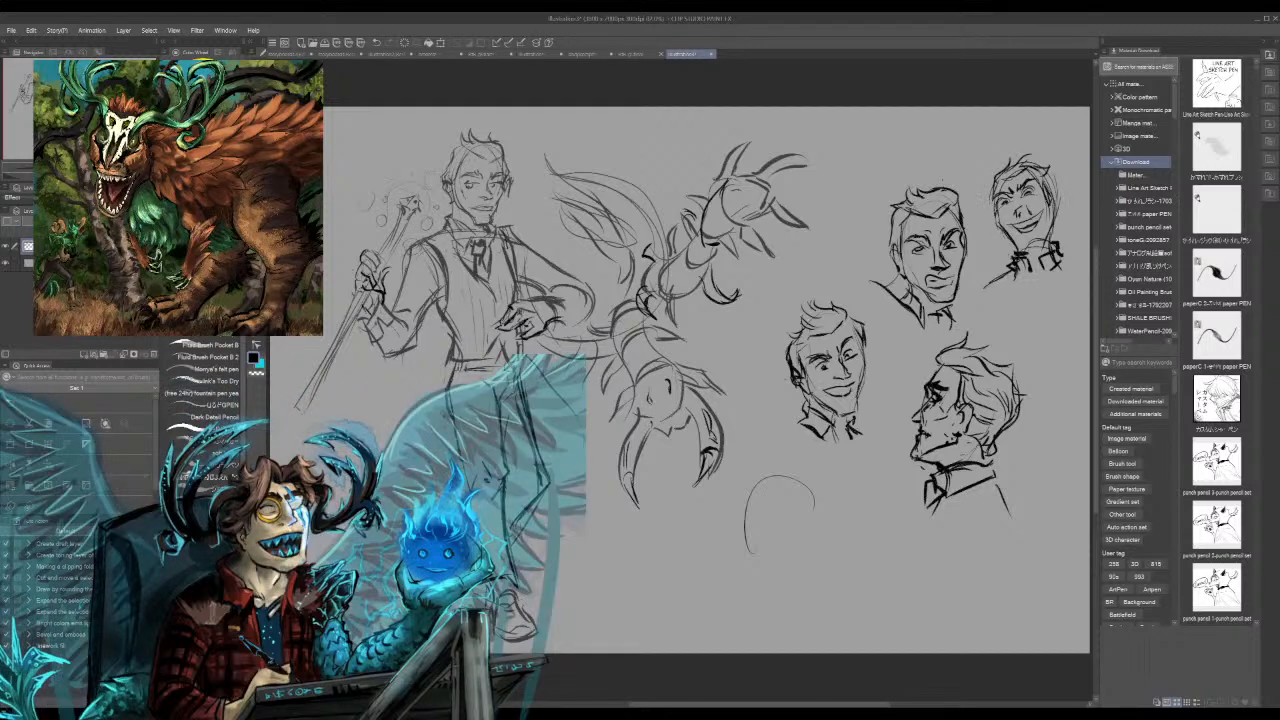
left_click_drag(1054, 180, 1050, 205)
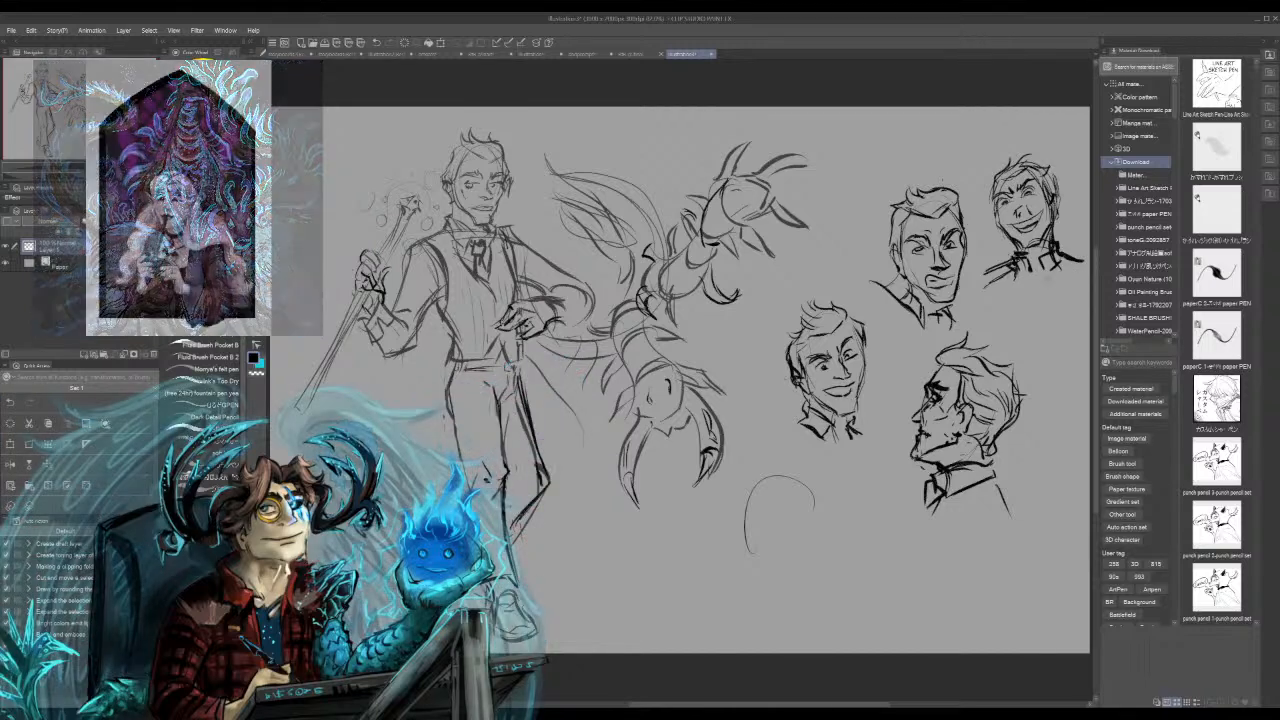
left_click_drag(1012, 270, 990, 284)
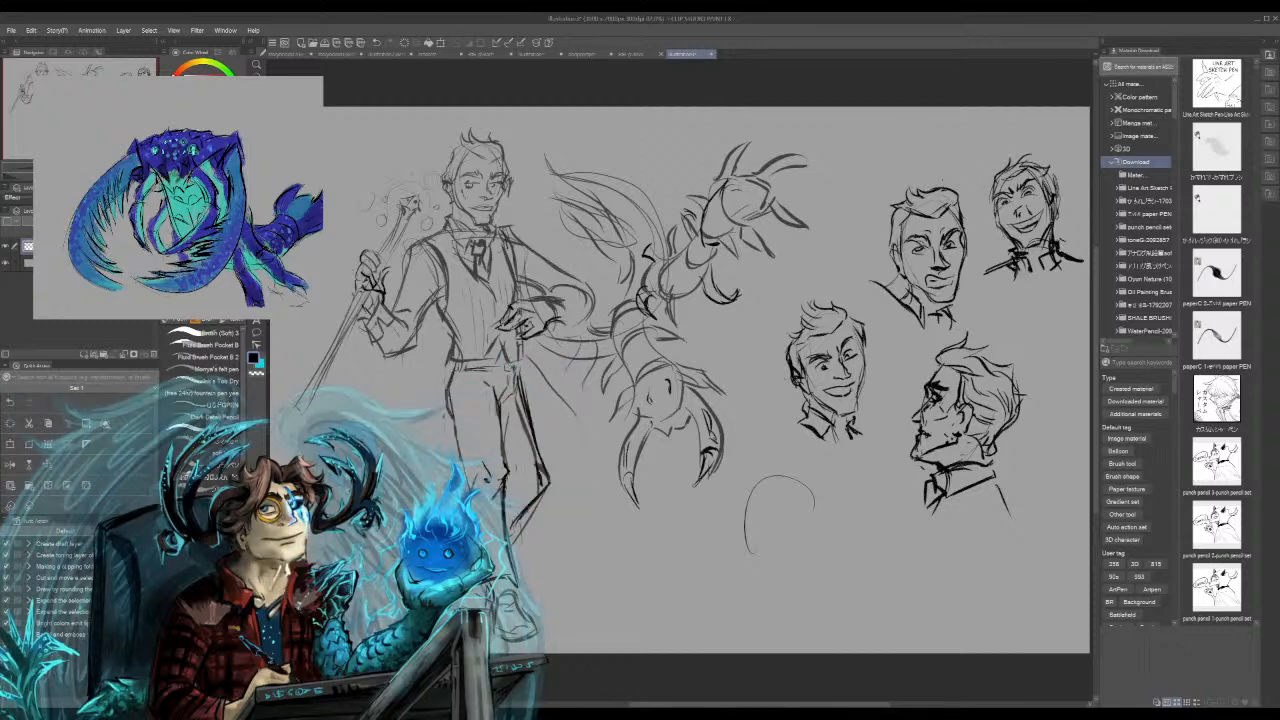
Step: Extend the new portrait downward with chest lines, a pointed vest opening and a hanging tie
mouse_move(1026, 278)
left_mouse_down()
mouse_move(1018, 304)
mouse_move(1050, 298)
mouse_move(1033, 324)
left_mouse_up()
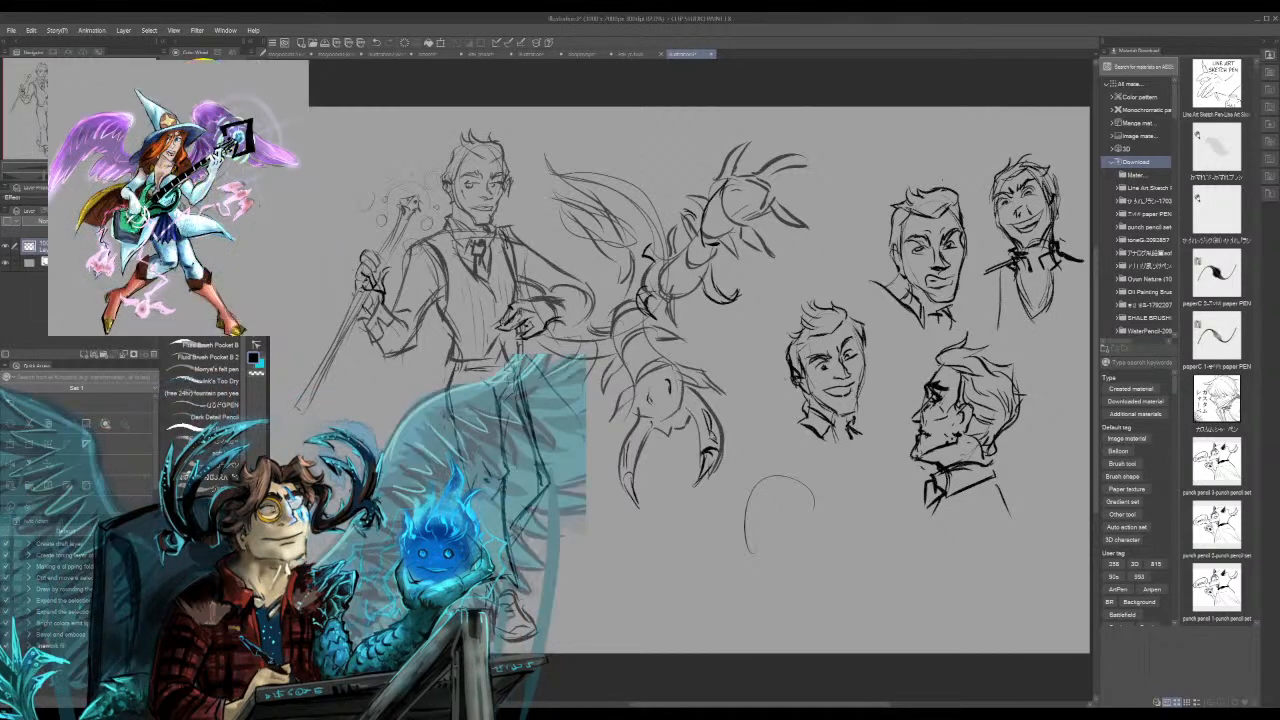
left_click_drag(1032, 257, 1038, 300)
left_click_drag(1038, 273, 1029, 307)
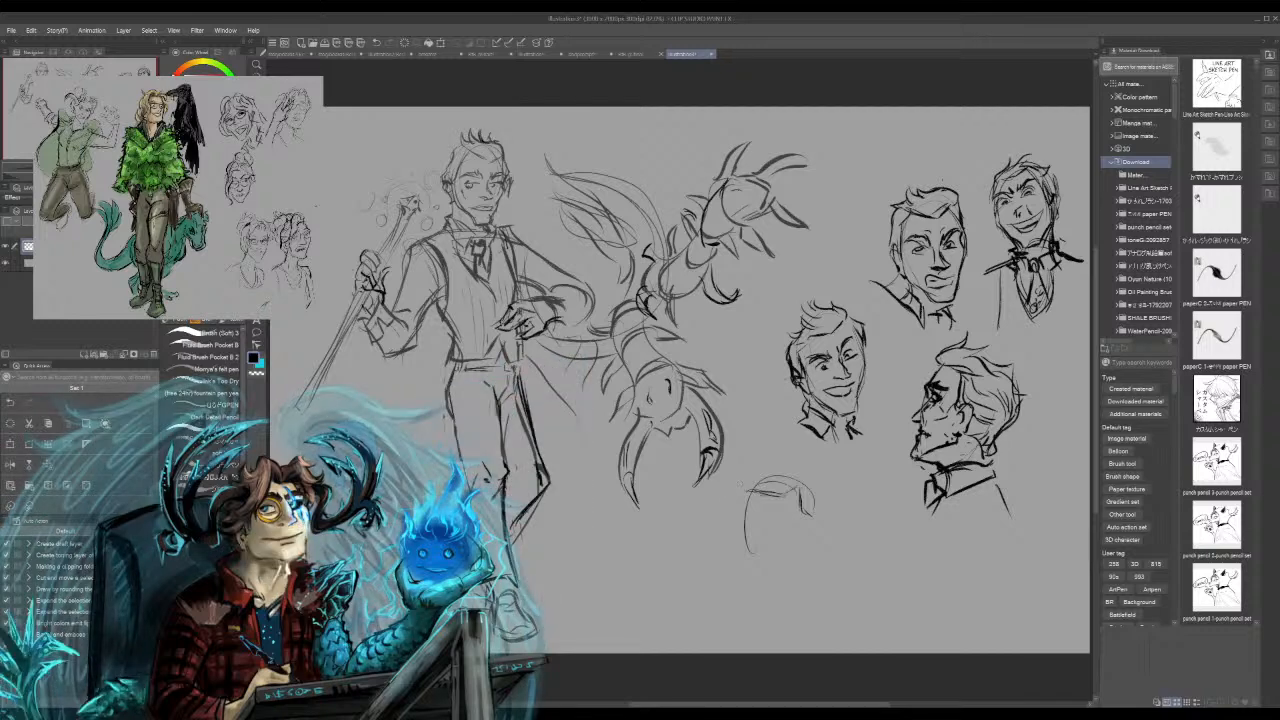
Step: Replace the standing figure's hair tuft with short dark spikes, and add bolder claws and spines to the upper clawed limb
left_click_drag(467, 152, 479, 159)
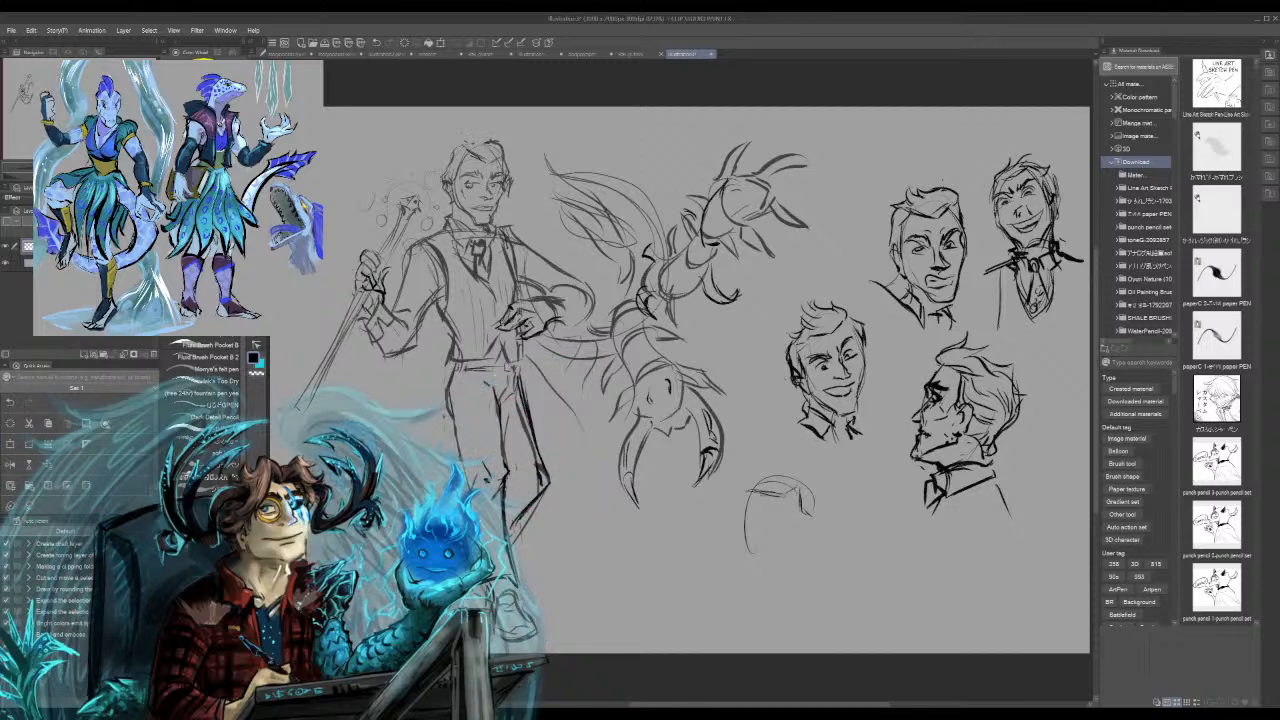
mouse_move(504, 155)
left_mouse_down()
mouse_move(497, 132)
mouse_move(466, 141)
left_mouse_up()
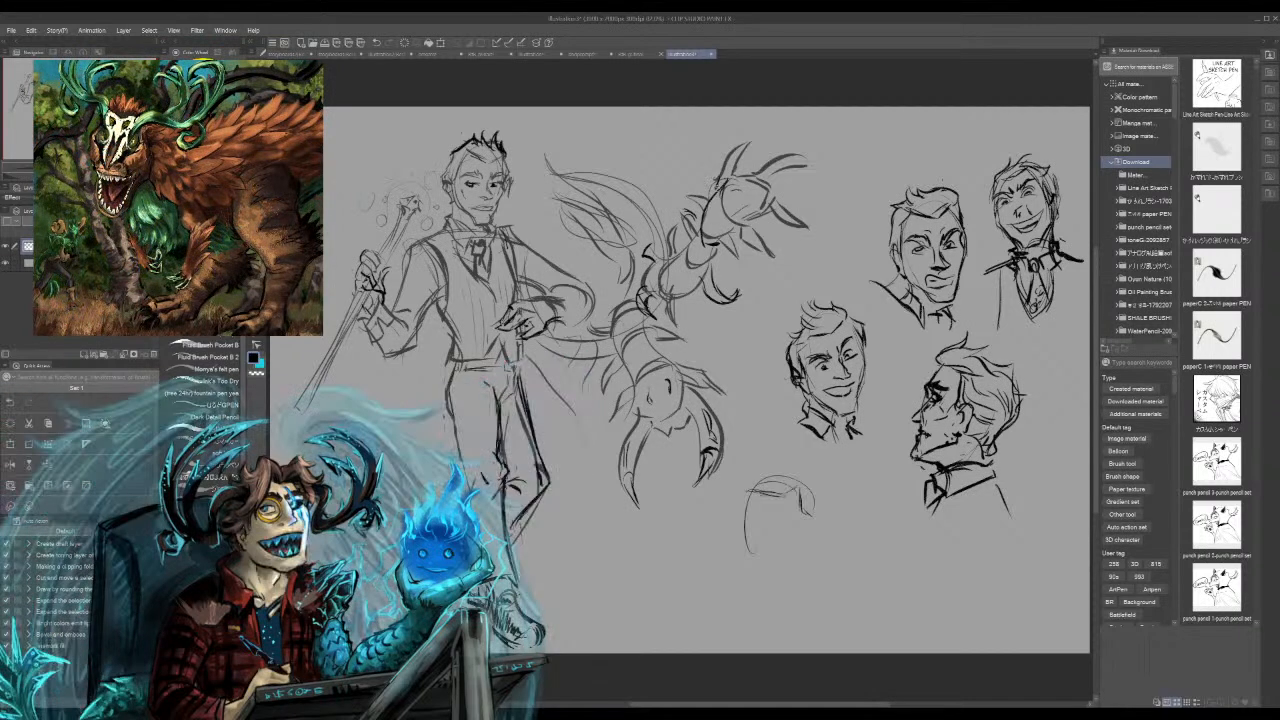
left_click_drag(756, 143, 734, 172)
mouse_move(725, 246)
left_mouse_down()
mouse_move(734, 268)
mouse_move(757, 274)
left_mouse_up()
left_click_drag(690, 203, 710, 178)
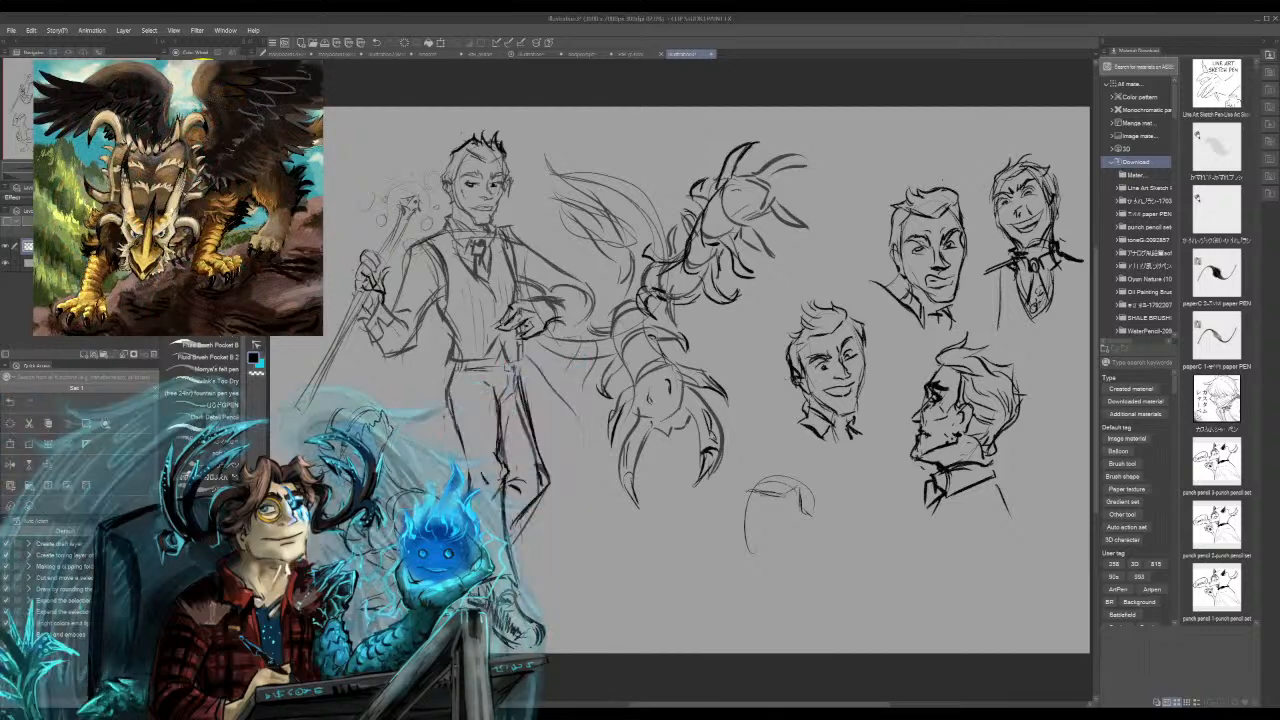
Step: Sketch a curling tufted tail behind the standing figure's lower leg, undoing the stray strokes
mouse_move(530, 519)
left_mouse_down()
mouse_move(606, 545)
mouse_move(560, 497)
mouse_move(609, 530)
mouse_move(592, 490)
mouse_move(620, 540)
mouse_move(513, 544)
mouse_move(548, 516)
mouse_move(582, 548)
left_mouse_up()
key("ctrl+z")
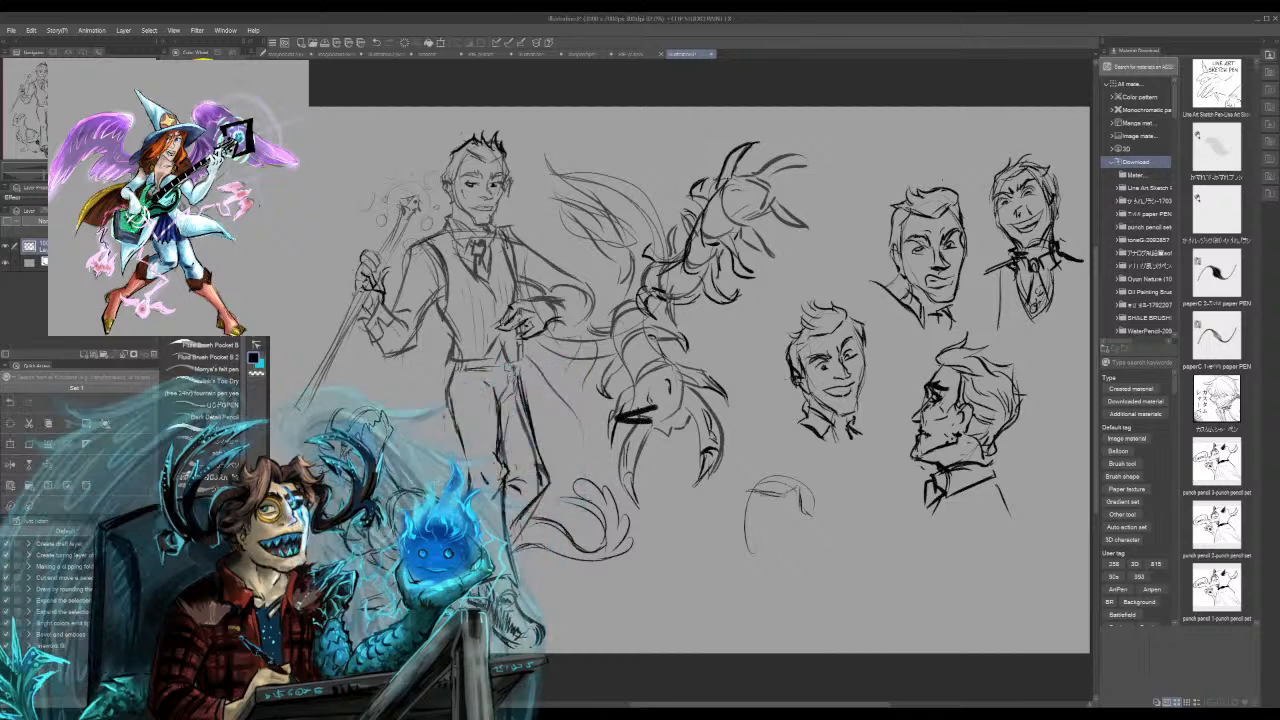
key("ctrl+z")
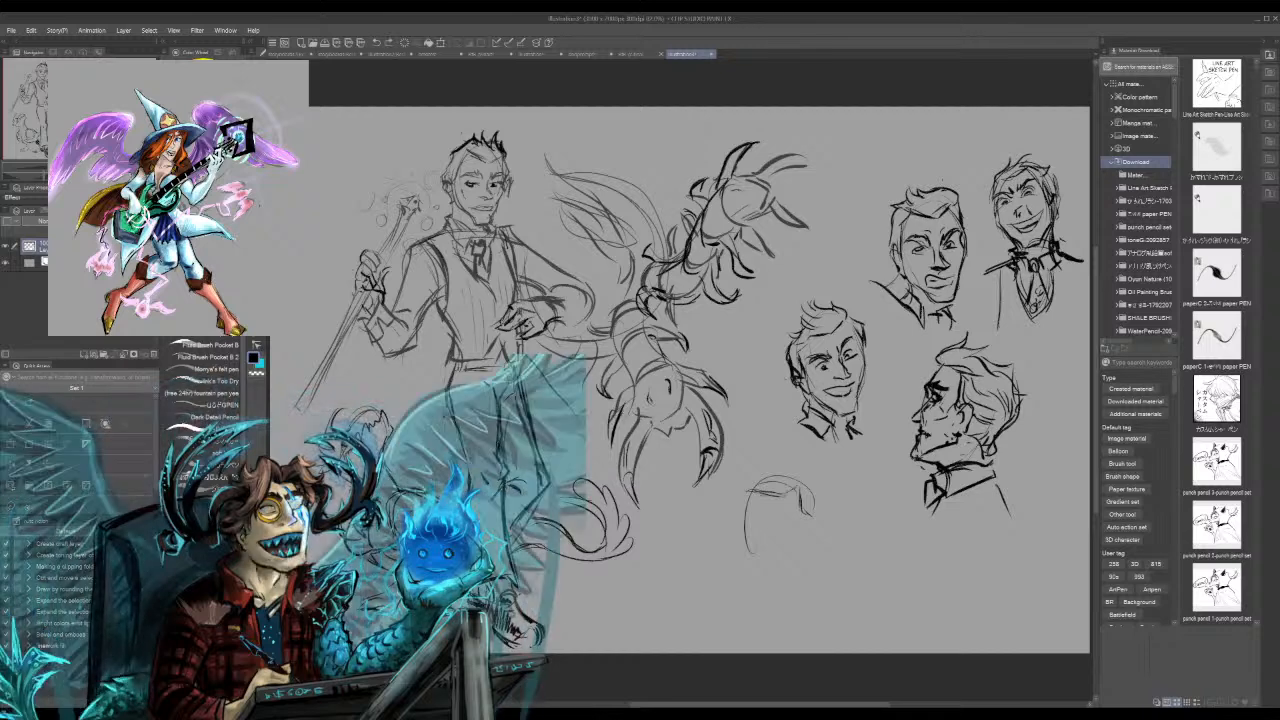
Step: Refine the creature crouching at the standing figure's feet, strengthening the lines of its head, neck, chest and clawed legs
mouse_move(600, 420)
left_mouse_down()
mouse_move(743, 345)
mouse_move(970, 310)
mouse_move(990, 350)
mouse_move(936, 389)
mouse_move(893, 406)
mouse_move(869, 399)
left_mouse_up()
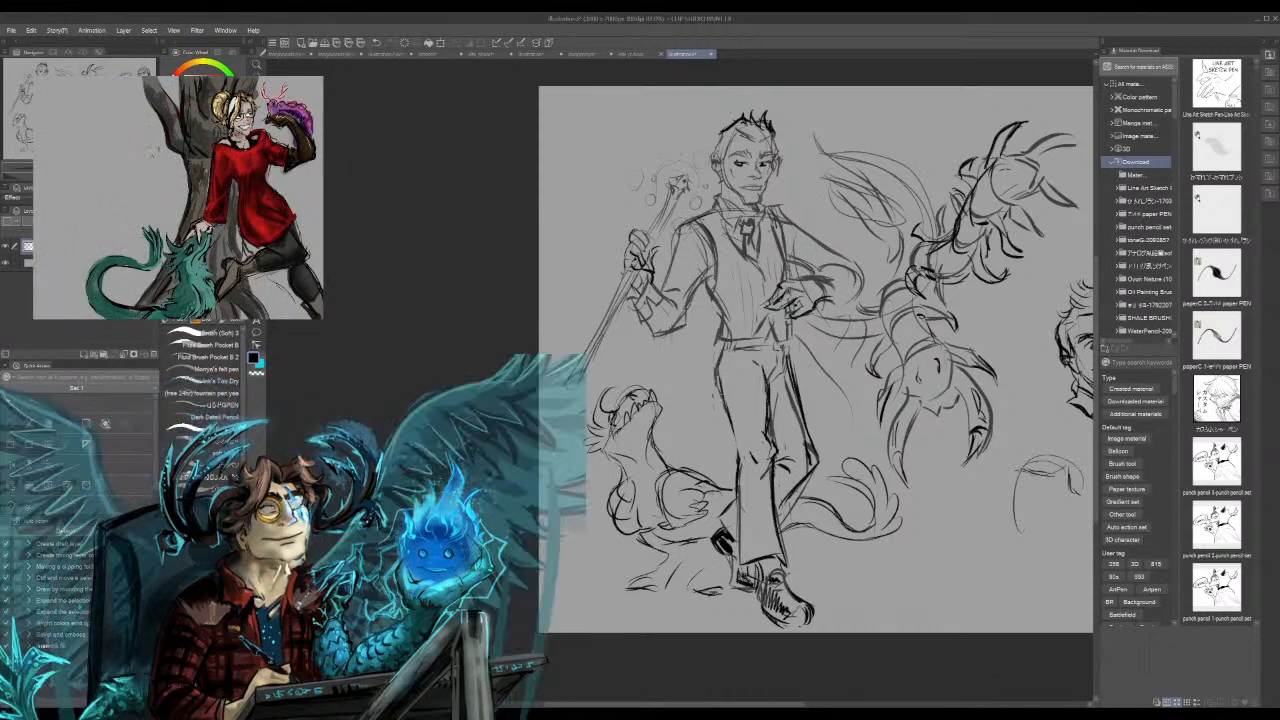
mouse_move(608, 402)
left_mouse_down()
mouse_move(618, 414)
mouse_move(600, 420)
left_mouse_up()
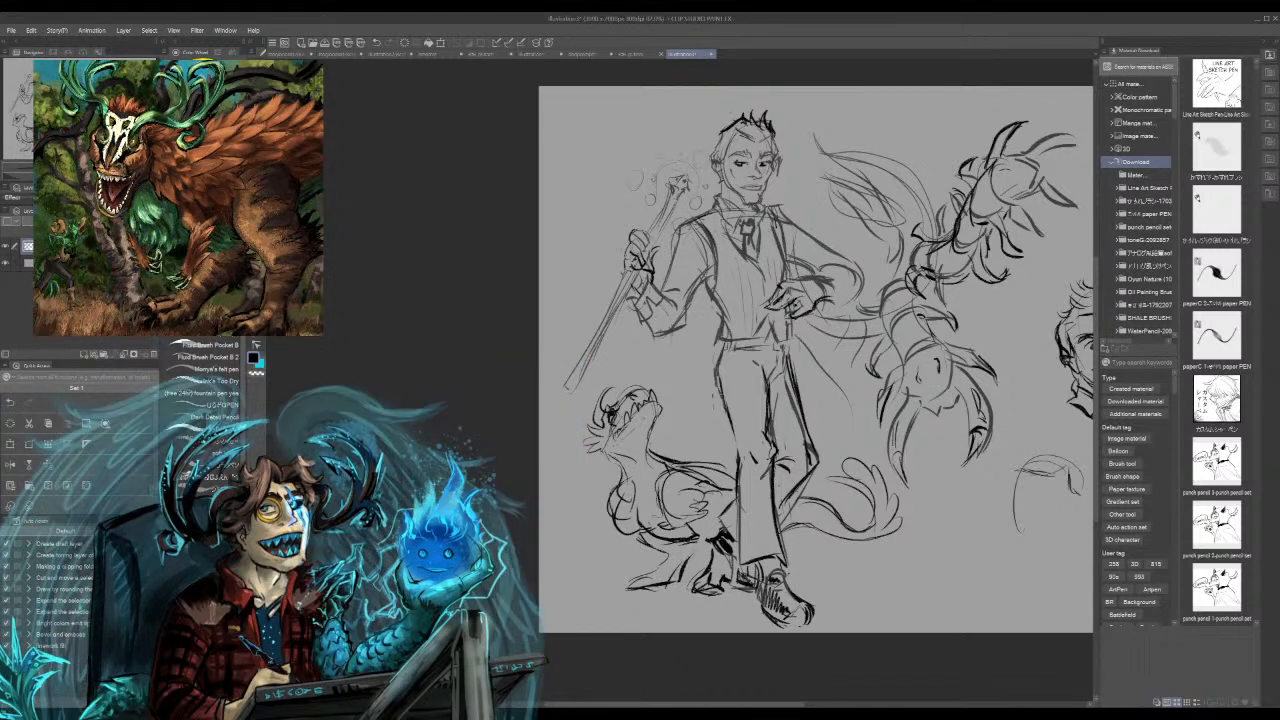
mouse_move(684, 546)
left_mouse_down()
mouse_move(629, 583)
mouse_move(642, 590)
mouse_move(666, 570)
left_mouse_up()
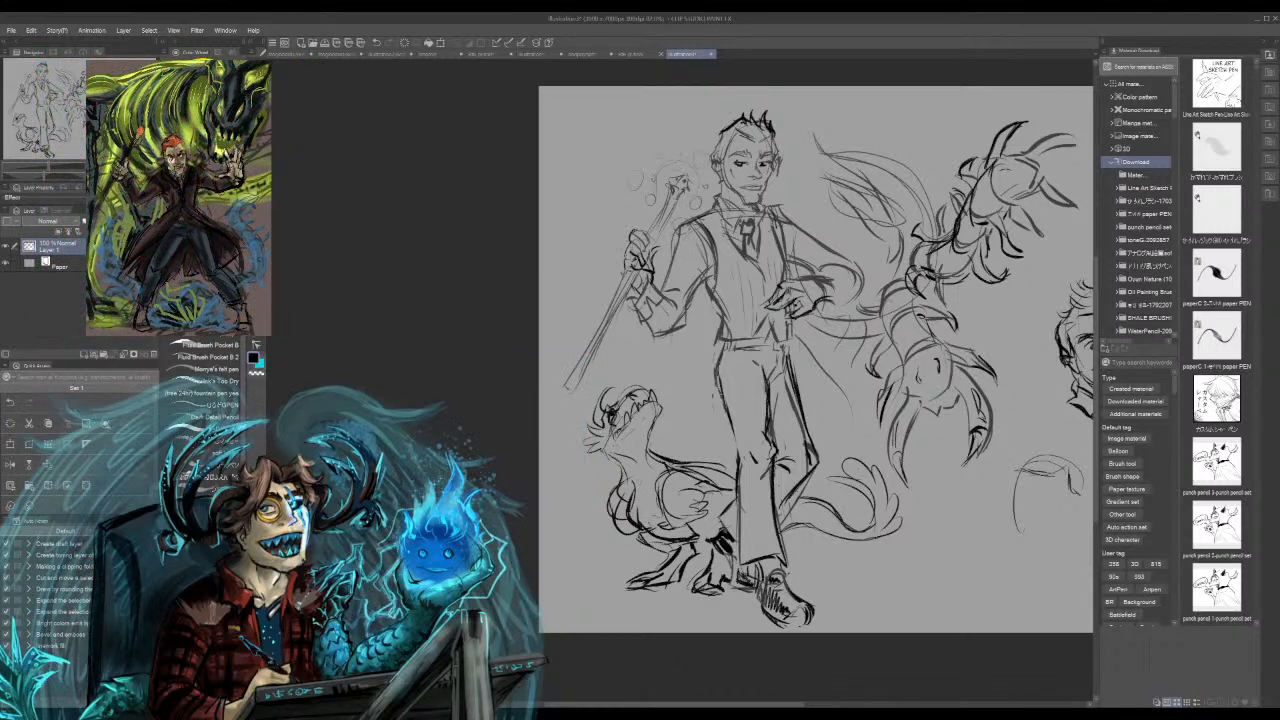
mouse_move(631, 477)
left_mouse_down()
mouse_move(623, 499)
mouse_move(635, 513)
left_mouse_up()
left_click_drag(621, 468, 608, 445)
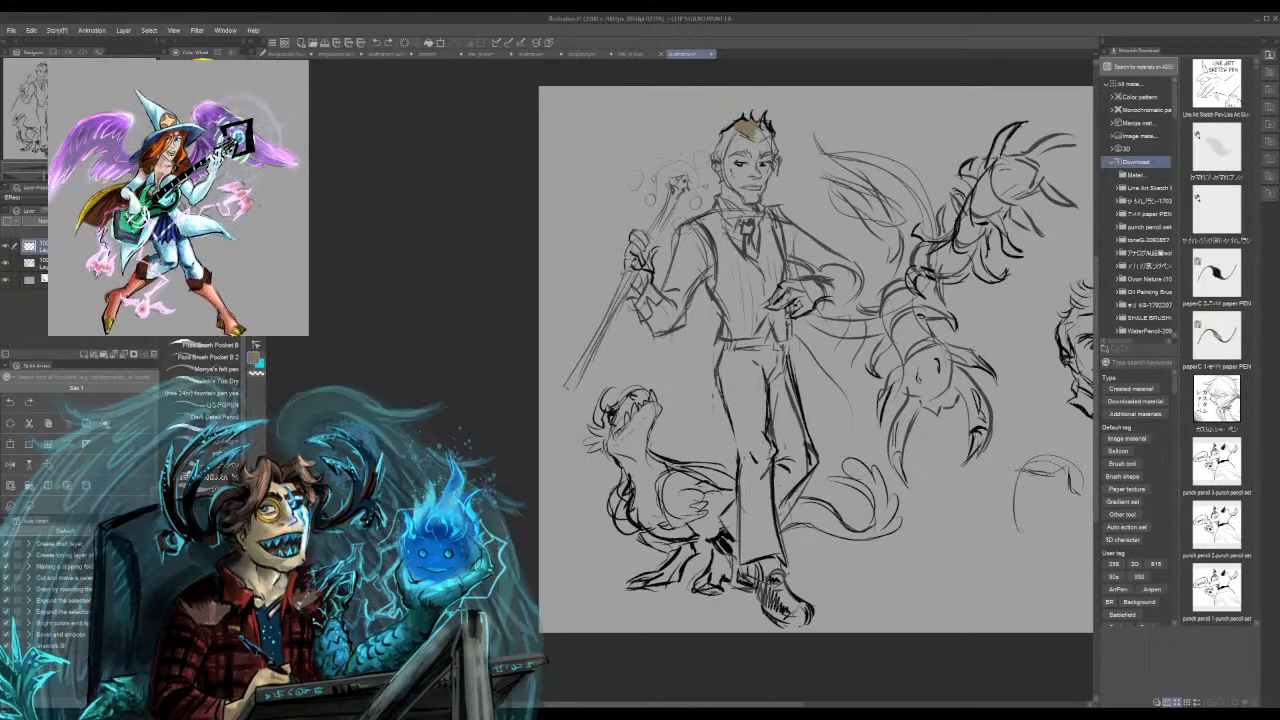
Step: Move the colour layer below the sketch layer, and colour the standing figure's hair brown and face pale skin tone
left_click_drag(30, 246, 30, 268)
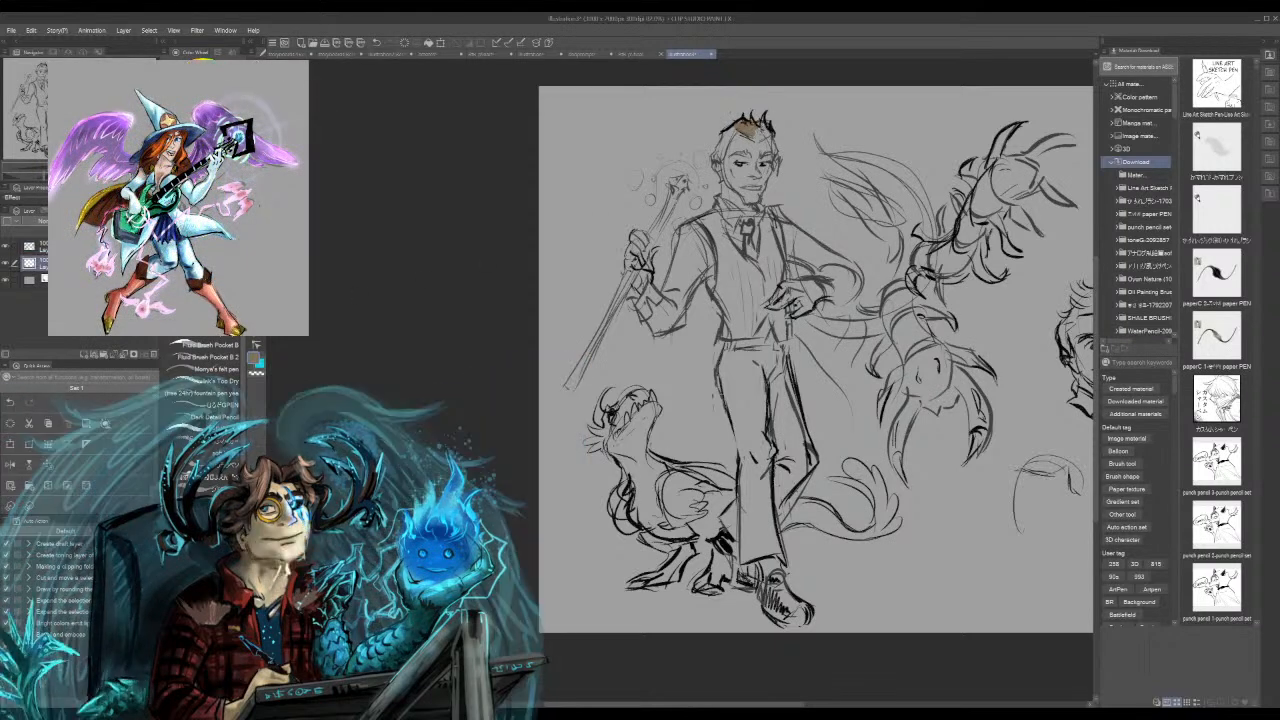
mouse_move(757, 128)
left_mouse_down()
mouse_move(722, 137)
mouse_move(717, 152)
mouse_move(726, 141)
left_mouse_up()
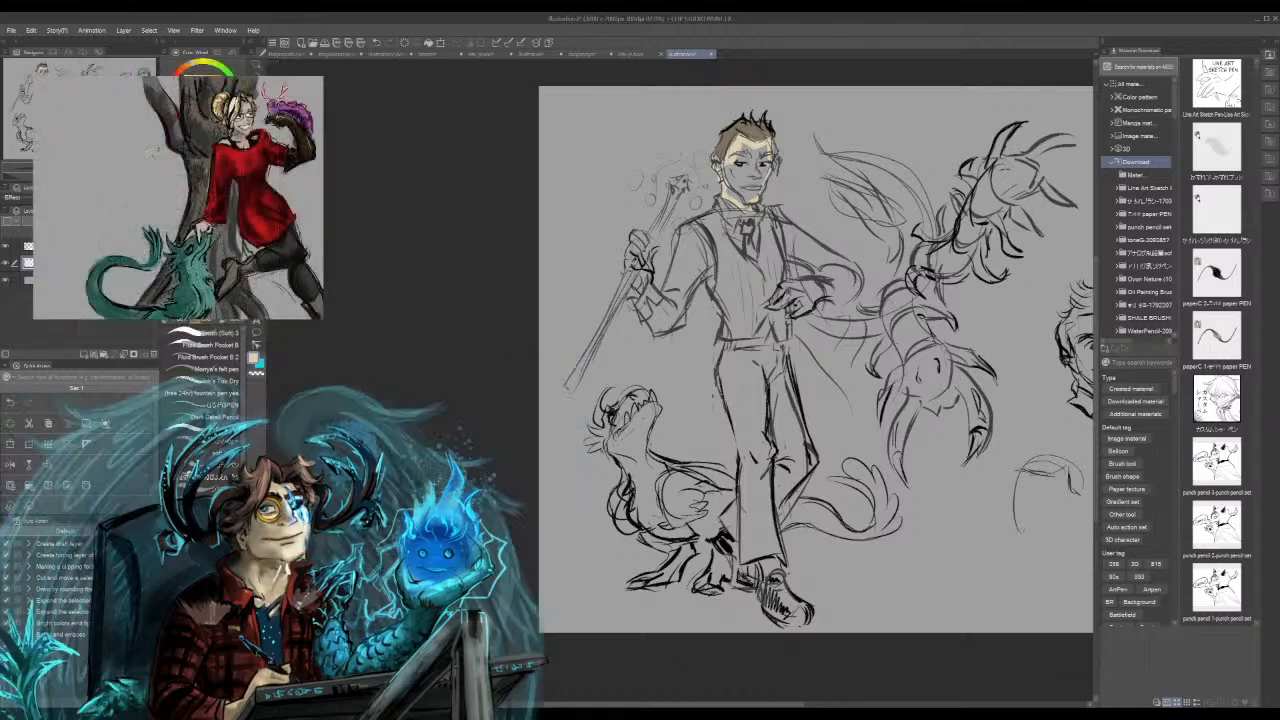
key("g")
left_click(748, 176)
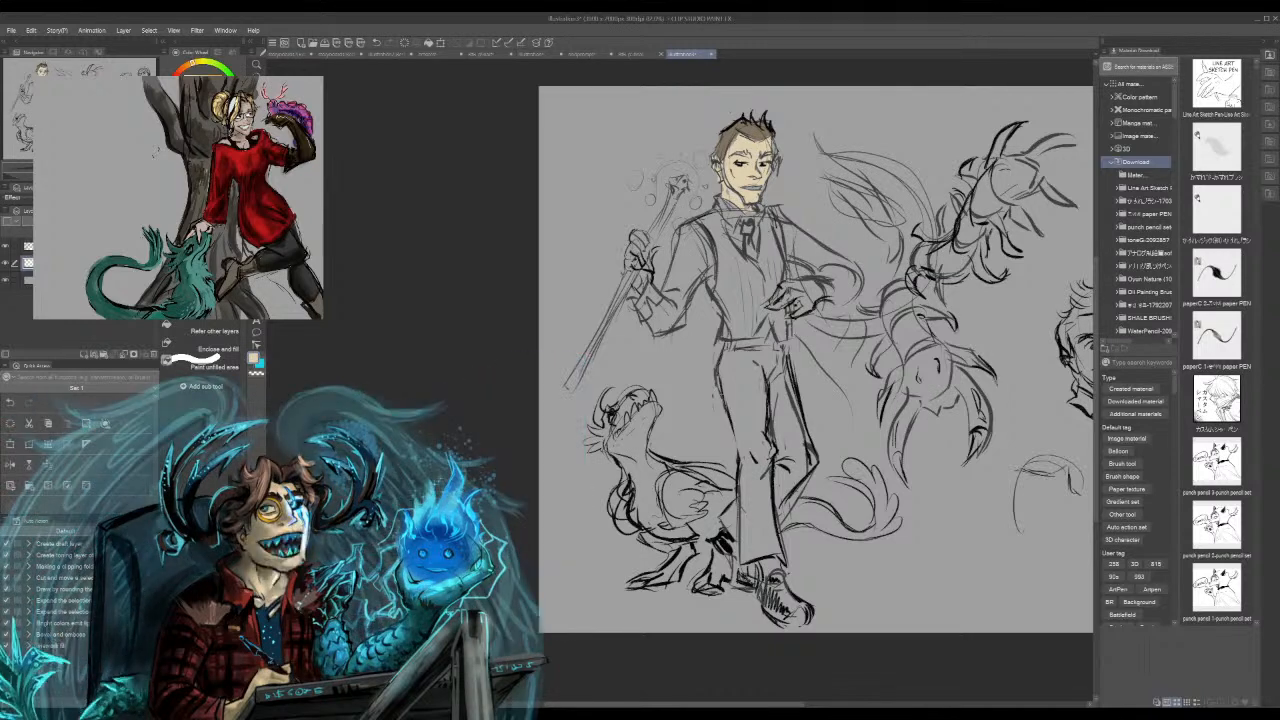
Step: Paint both of the standing figure's hands in the same pale skin tone as the face
key("b")
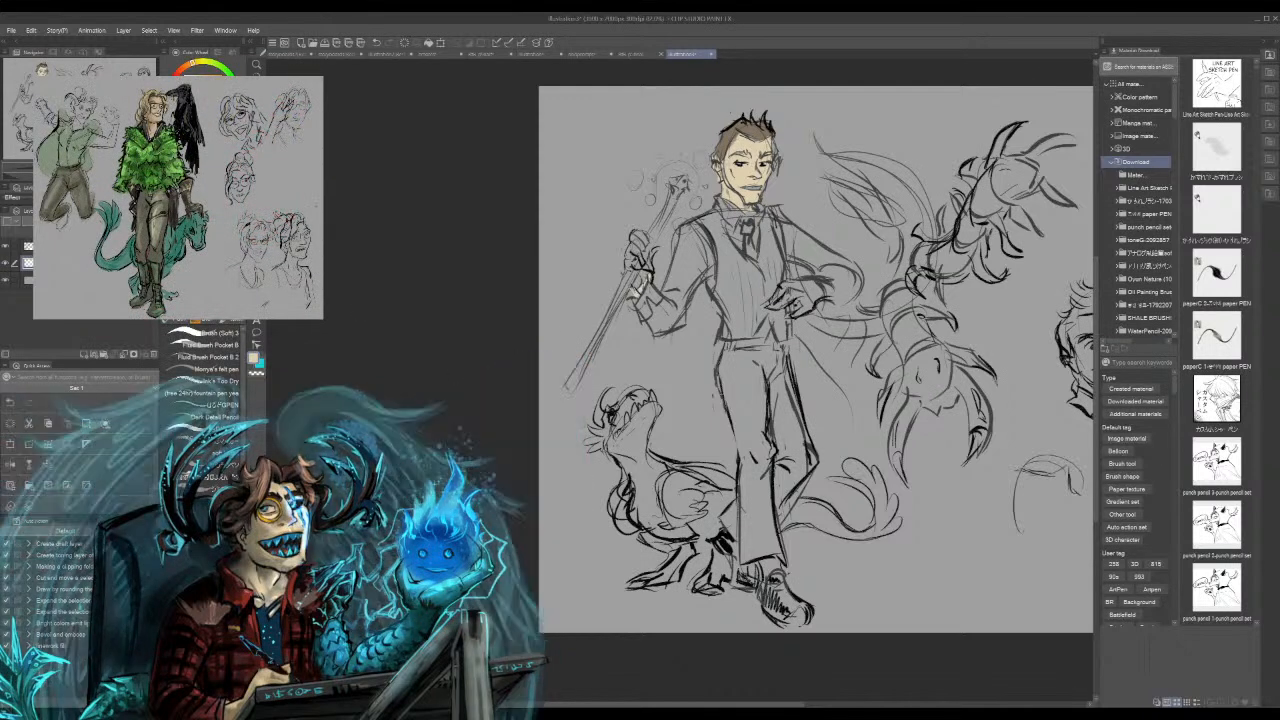
mouse_move(634, 289)
left_mouse_down()
mouse_move(633, 235)
mouse_move(650, 254)
left_mouse_up()
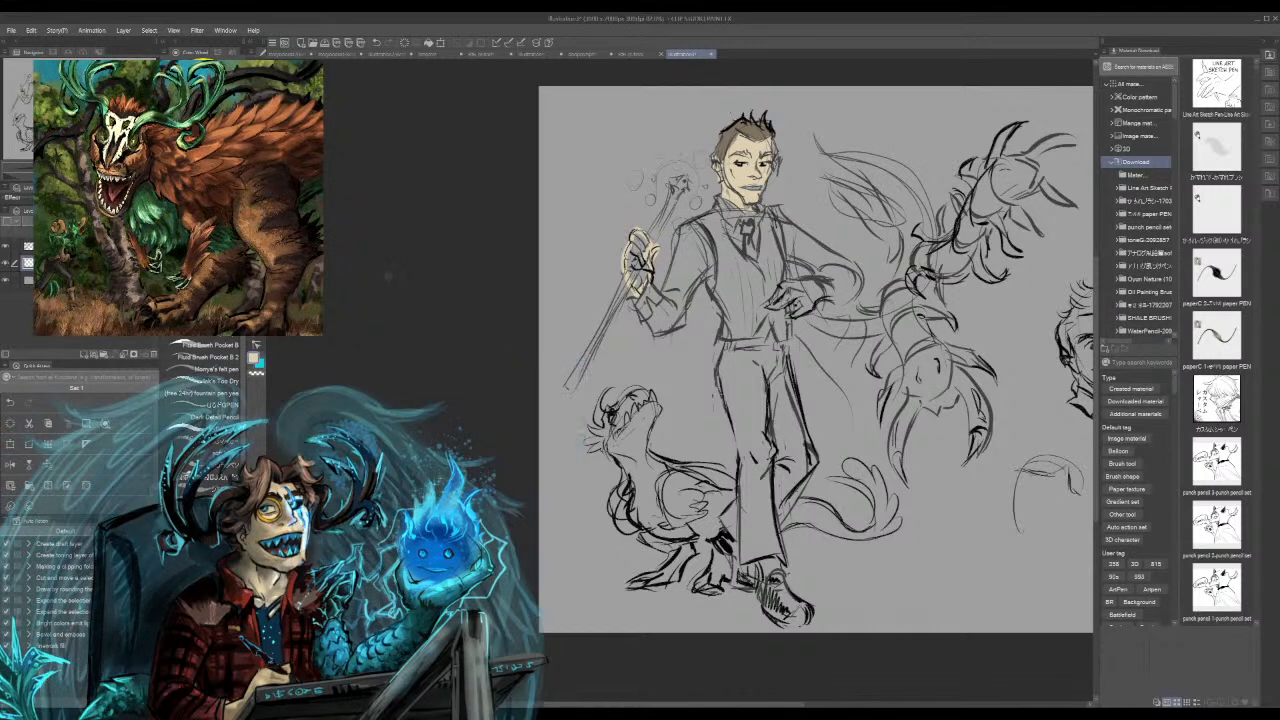
left_click_drag(630, 236, 638, 282)
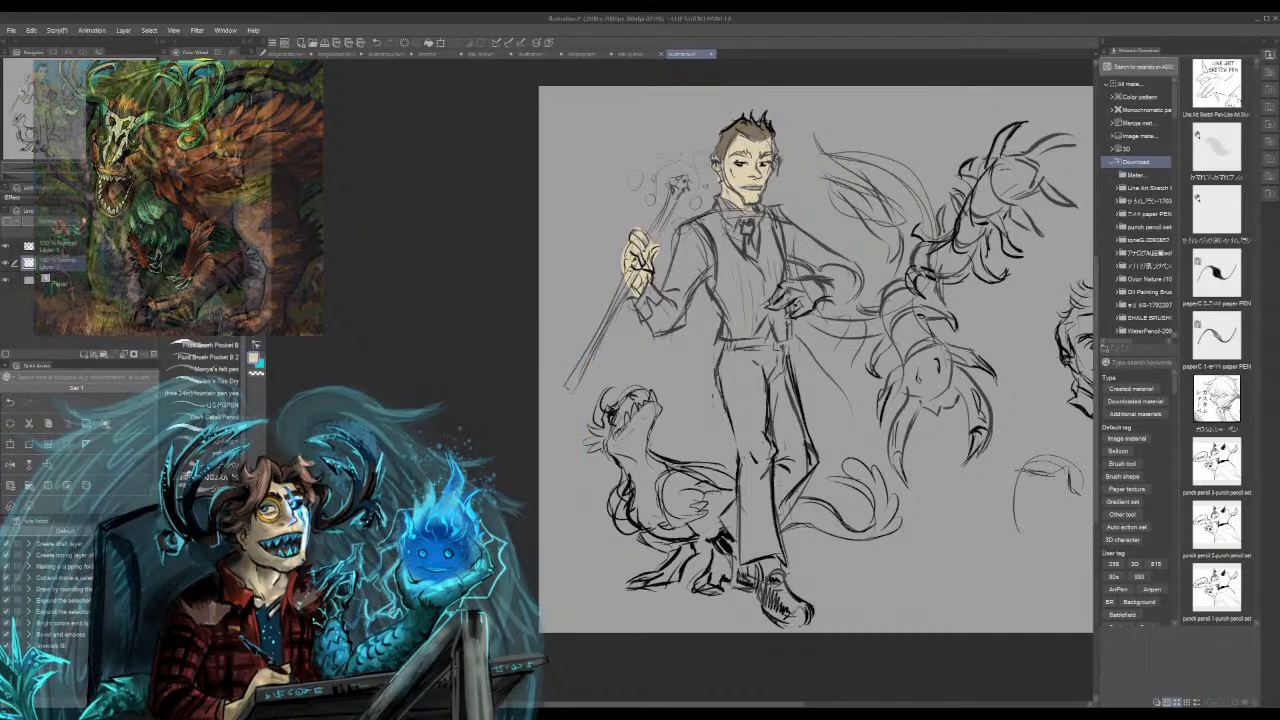
mouse_move(770, 284)
left_mouse_down()
mouse_move(780, 306)
mouse_move(815, 292)
mouse_move(798, 312)
mouse_move(818, 306)
left_mouse_up()
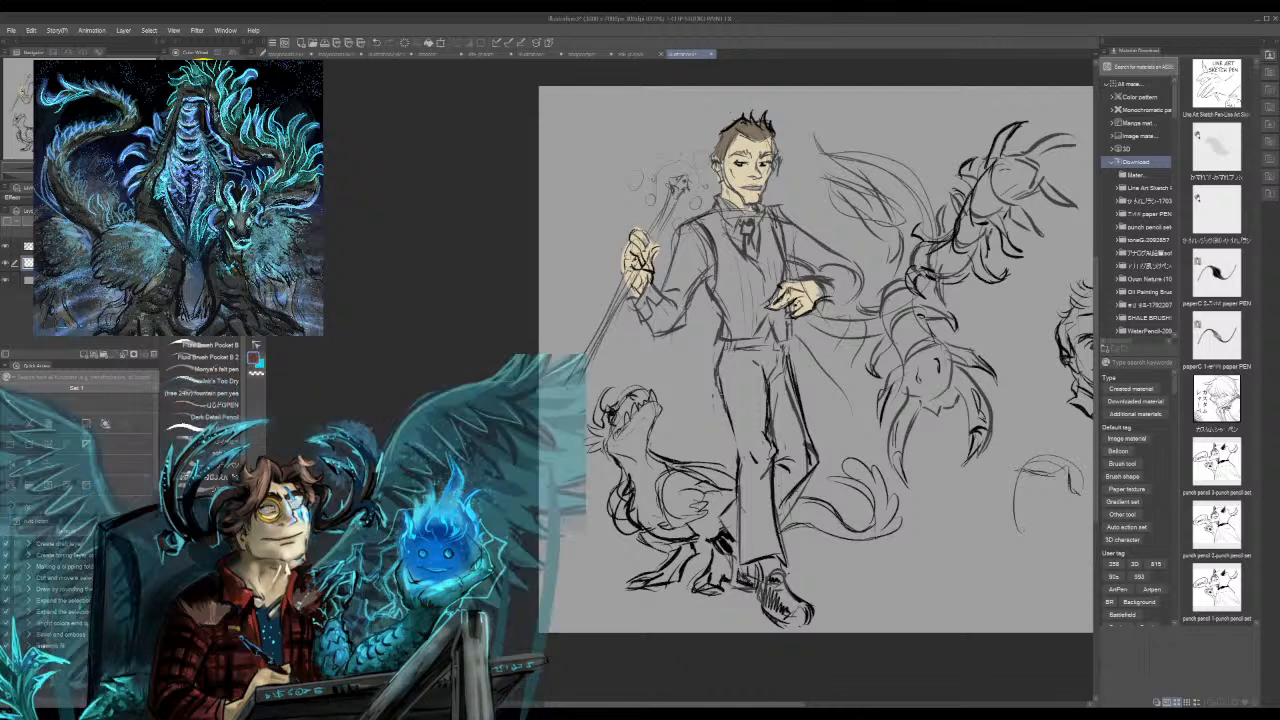
Step: Try blocking in the standing figure's vest in dark red, and undo the last stroke
mouse_move(716, 220)
left_mouse_down()
mouse_move(734, 262)
mouse_move(765, 280)
mouse_move(716, 234)
mouse_move(728, 330)
mouse_move(750, 340)
mouse_move(768, 322)
mouse_move(776, 340)
left_mouse_up()
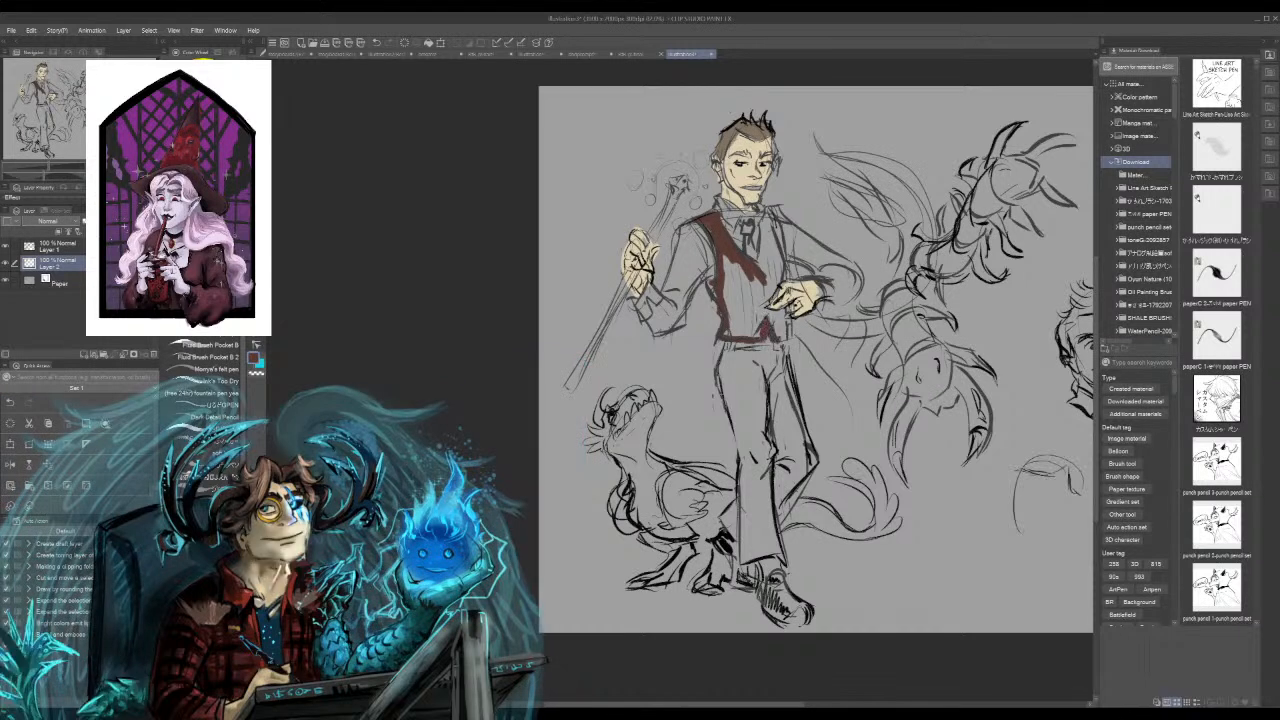
key("ctrl+z")
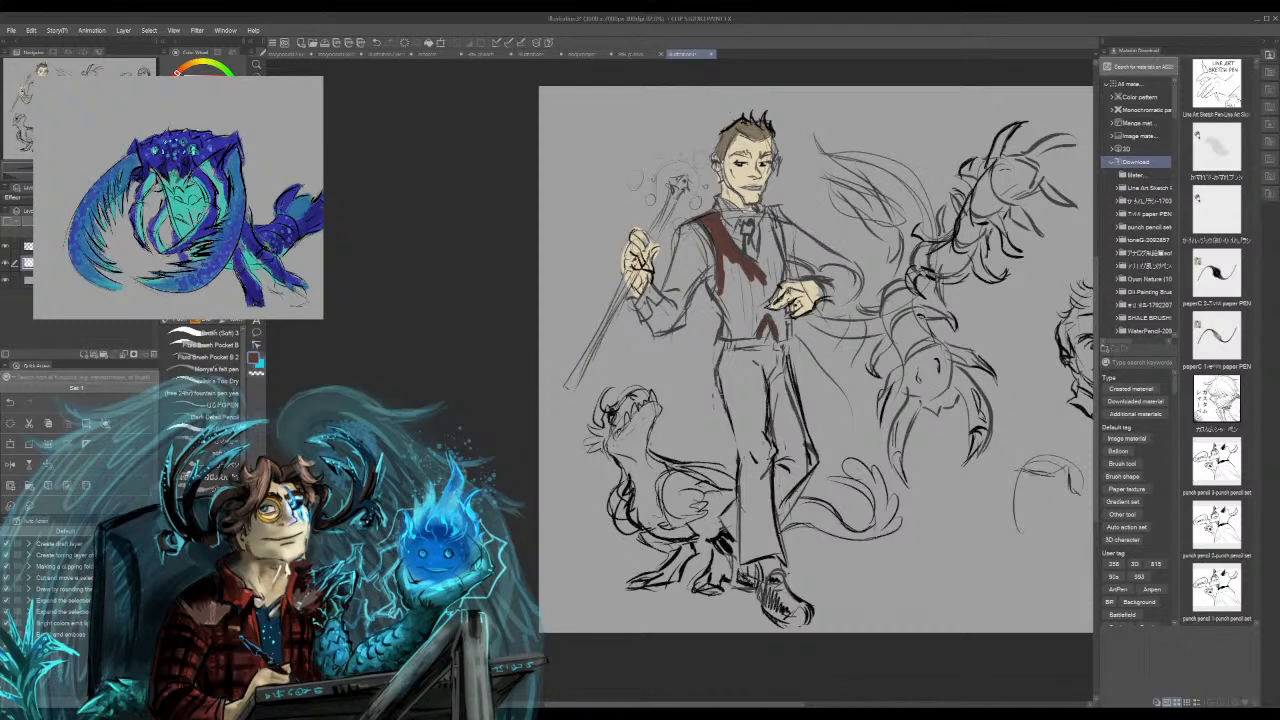
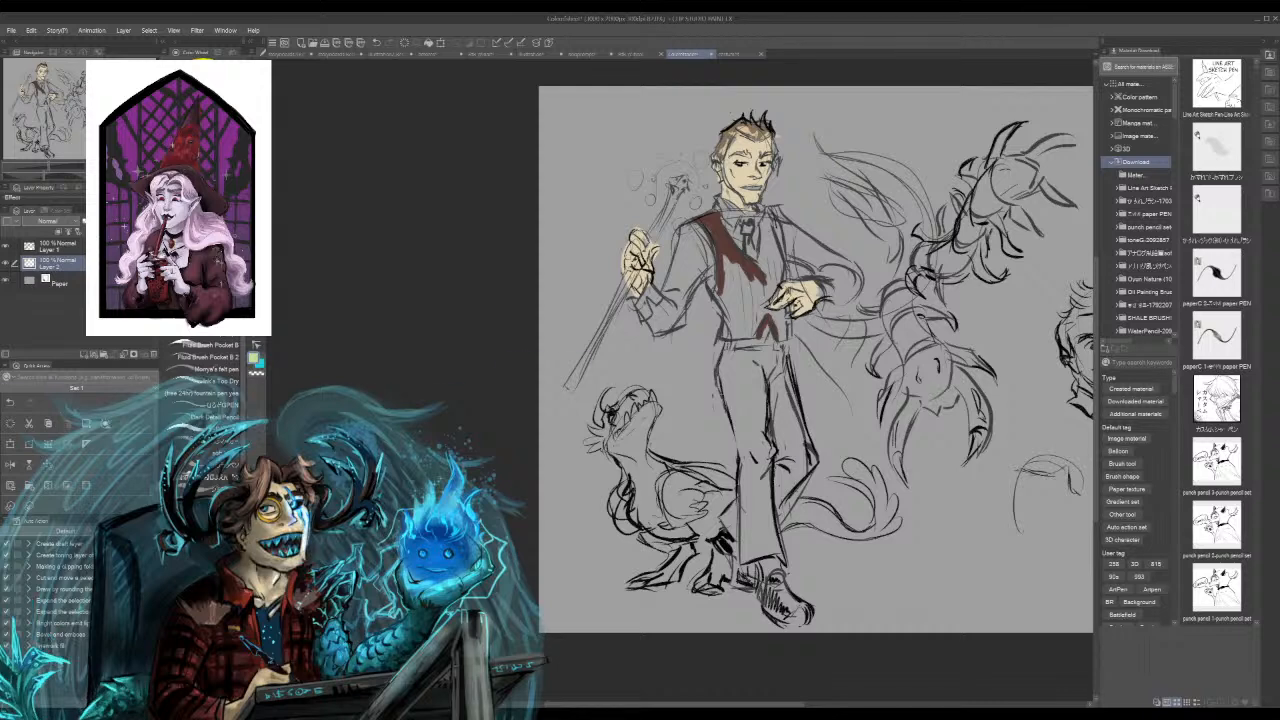
Step: Paint the standing figure's whole vest dark green, covering the red patches
left_click_drag(704, 217, 721, 298)
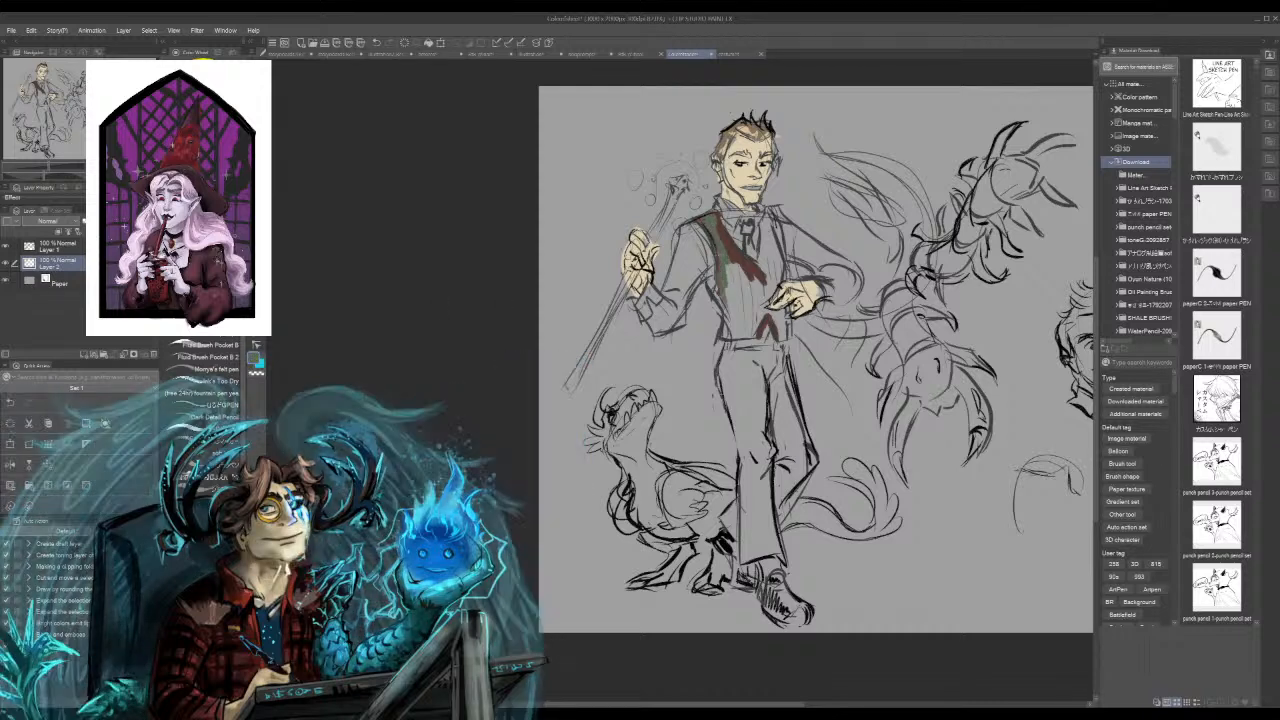
mouse_move(716, 226)
left_mouse_down()
mouse_move(738, 288)
mouse_move(764, 281)
left_mouse_up()
mouse_move(764, 219)
left_mouse_down()
mouse_move(769, 298)
mouse_move(763, 288)
mouse_move(720, 304)
mouse_move(721, 336)
mouse_move(738, 340)
mouse_move(734, 281)
left_mouse_up()
mouse_move(727, 333)
left_mouse_down()
mouse_move(728, 268)
mouse_move(757, 333)
mouse_move(736, 336)
mouse_move(754, 320)
left_mouse_up()
mouse_move(750, 317)
left_mouse_down()
mouse_move(739, 331)
mouse_move(758, 319)
mouse_move(750, 336)
left_mouse_up()
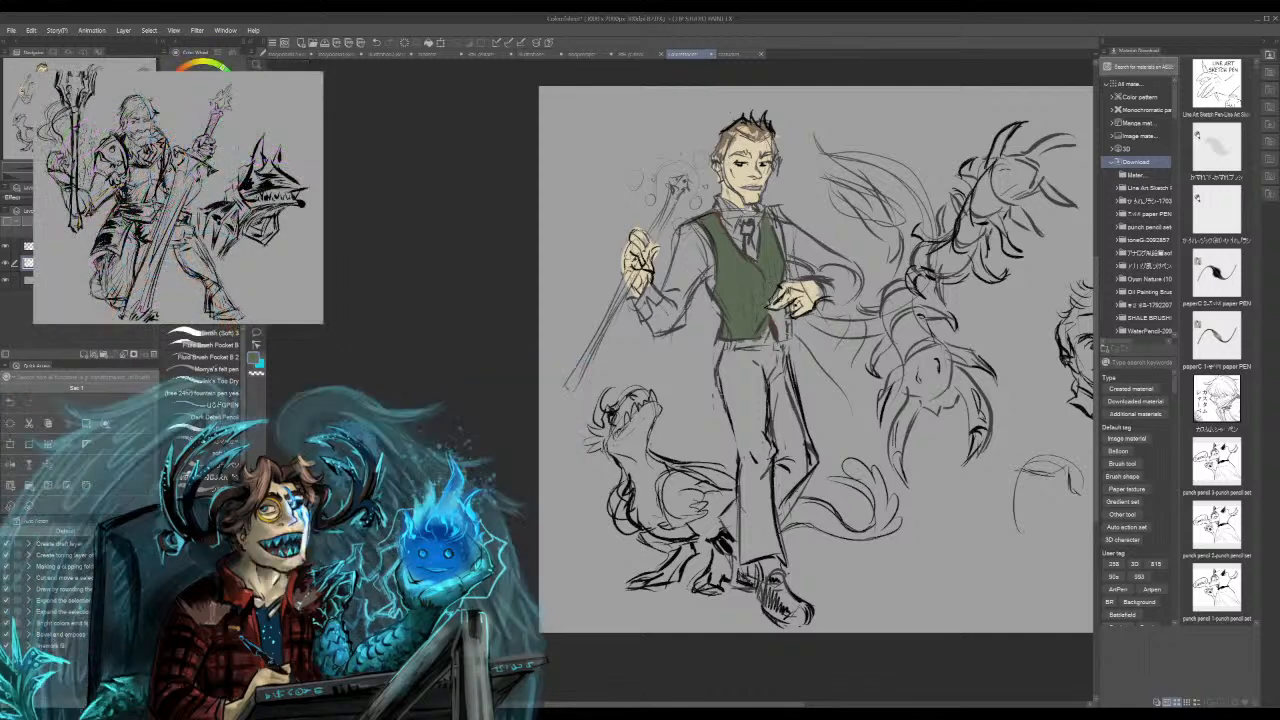
left_click_drag(773, 314, 789, 342)
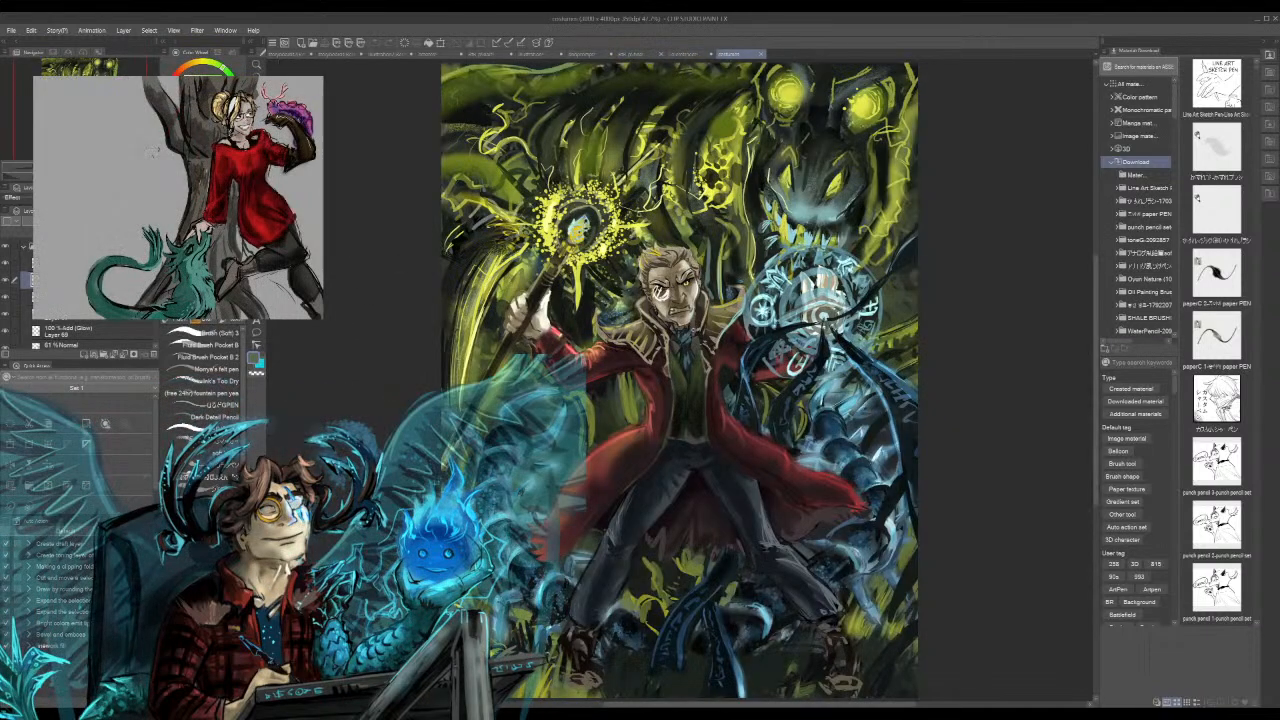
Step: Return to the character sketch and paint both of the standing figure's shirt sleeves dark brown
left_click(688, 54)
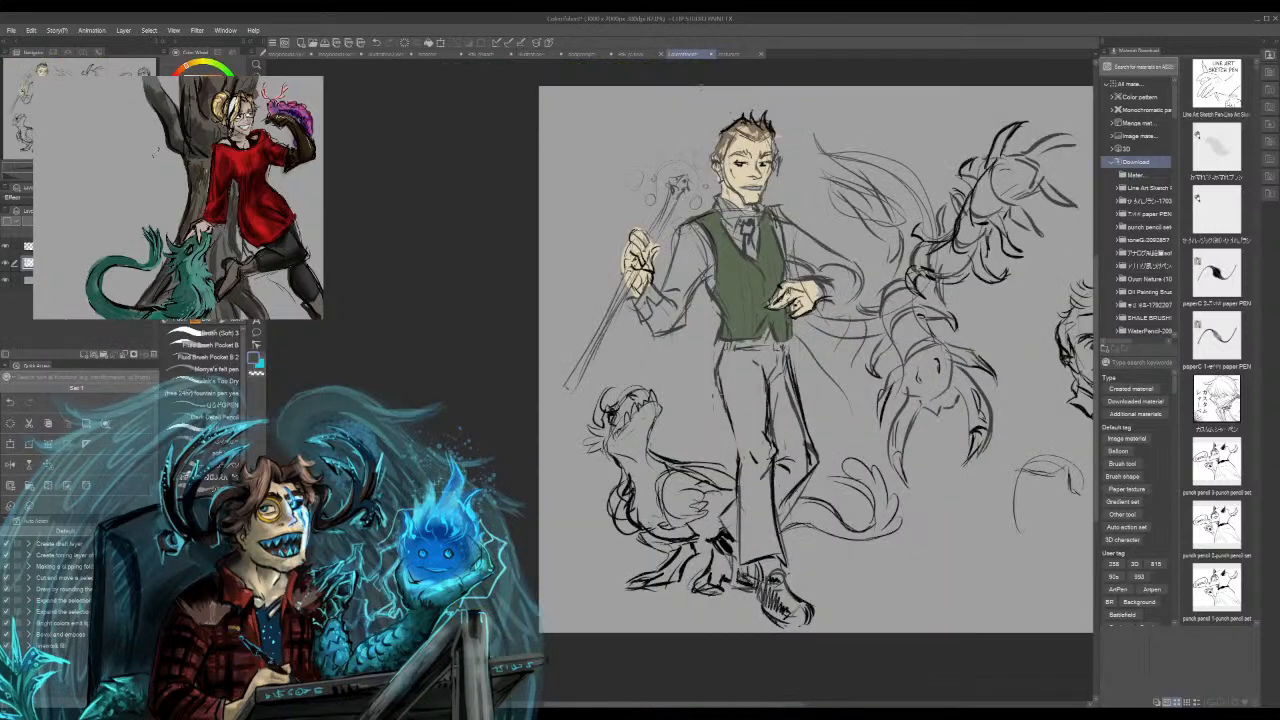
left_click_drag(696, 250, 663, 300)
mouse_move(676, 232)
left_mouse_down()
mouse_move(694, 226)
mouse_move(714, 285)
mouse_move(697, 268)
mouse_move(706, 245)
mouse_move(695, 285)
mouse_move(662, 320)
mouse_move(652, 314)
left_mouse_up()
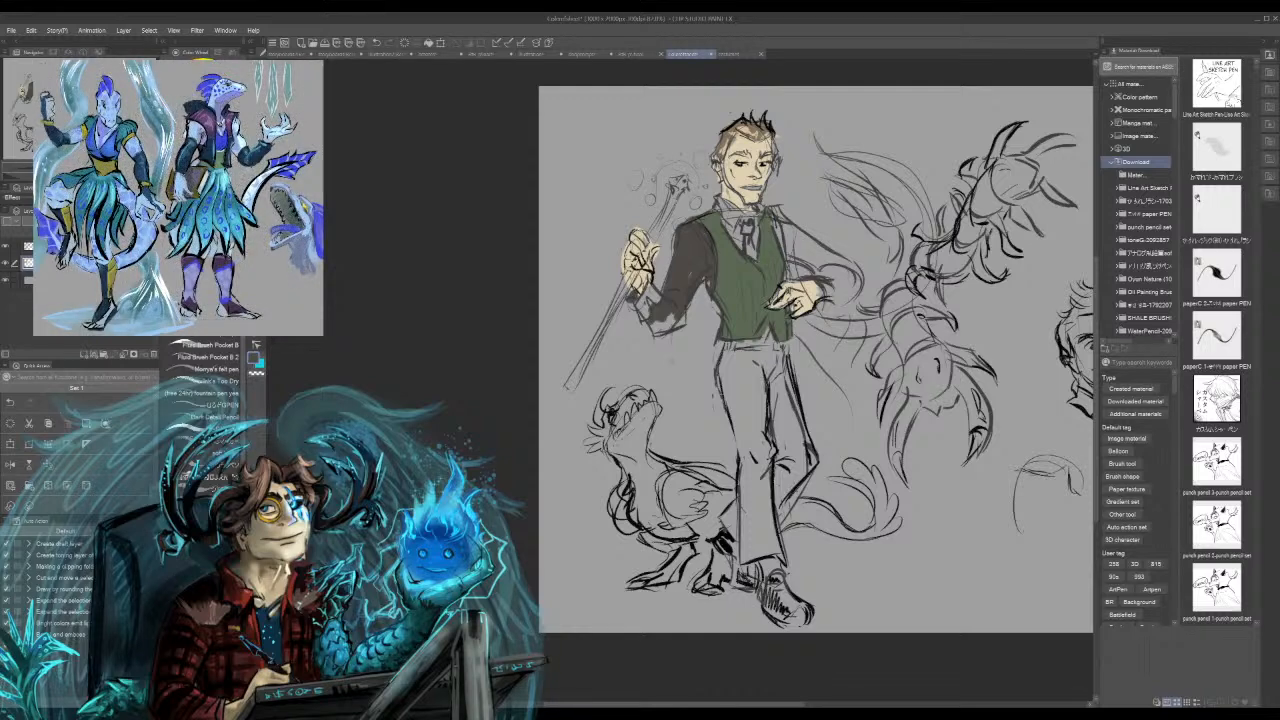
mouse_move(650, 312)
left_mouse_down()
mouse_move(658, 334)
mouse_move(672, 312)
left_mouse_up()
mouse_move(784, 228)
left_mouse_down()
mouse_move(782, 246)
mouse_move(782, 224)
mouse_move(830, 264)
mouse_move(800, 262)
mouse_move(850, 282)
mouse_move(820, 299)
mouse_move(832, 297)
mouse_move(826, 278)
left_mouse_up()
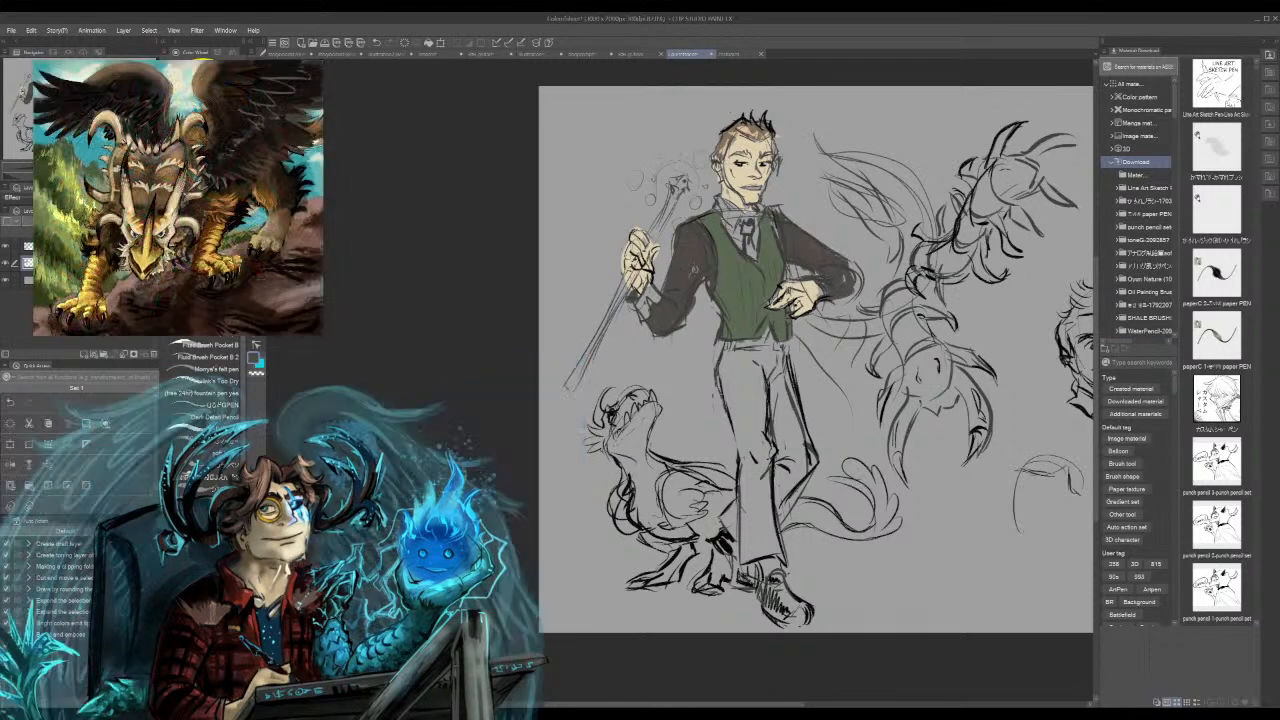
left_click_drag(650, 288, 642, 312)
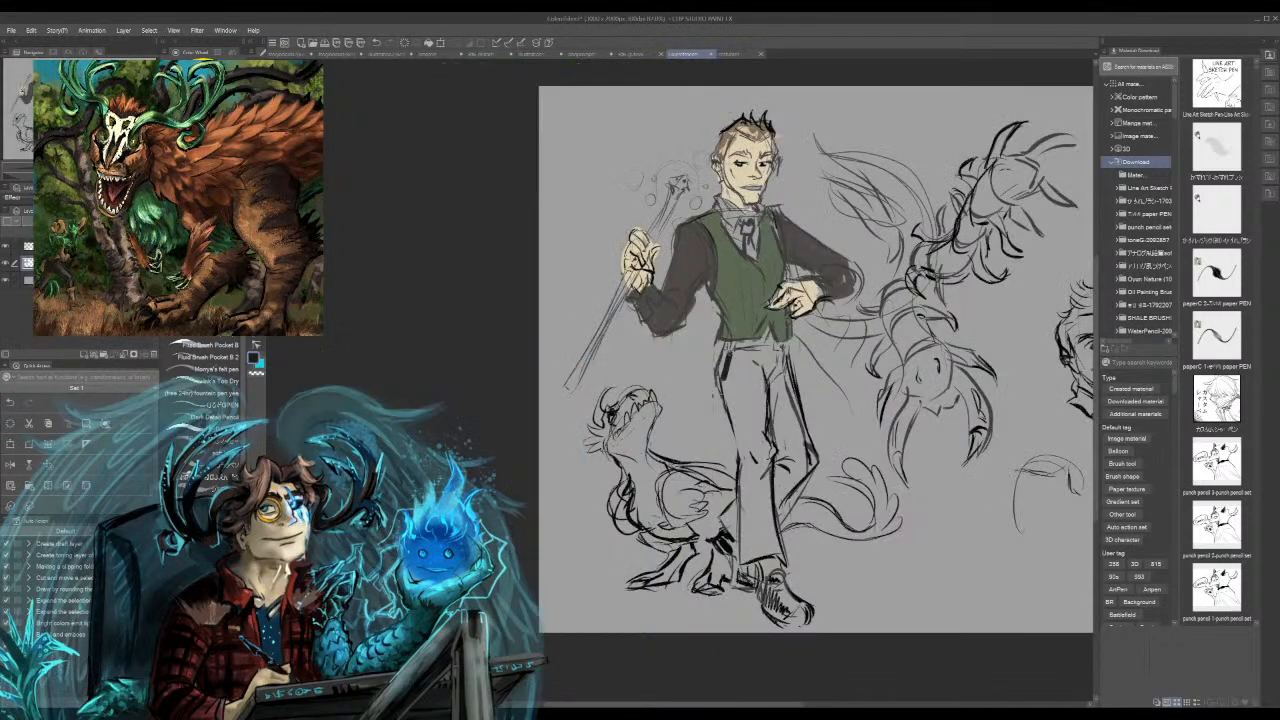
Step: Block in the edges of the standing figure's trousers in near-black navy and fill both legs with the same colour
left_click_drag(730, 346, 762, 342)
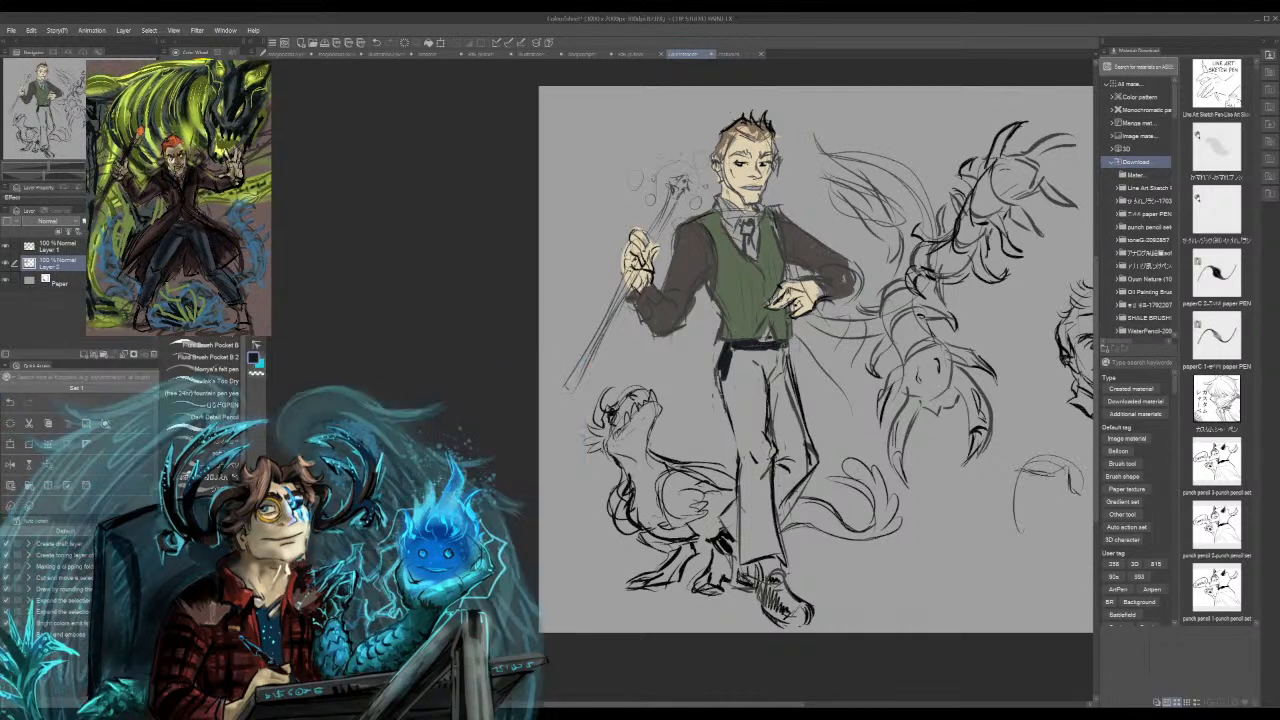
left_click_drag(784, 346, 810, 450)
mouse_move(786, 372)
left_mouse_down()
mouse_move(809, 444)
mouse_move(776, 514)
mouse_move(782, 574)
mouse_move(736, 568)
mouse_move(743, 444)
left_mouse_up()
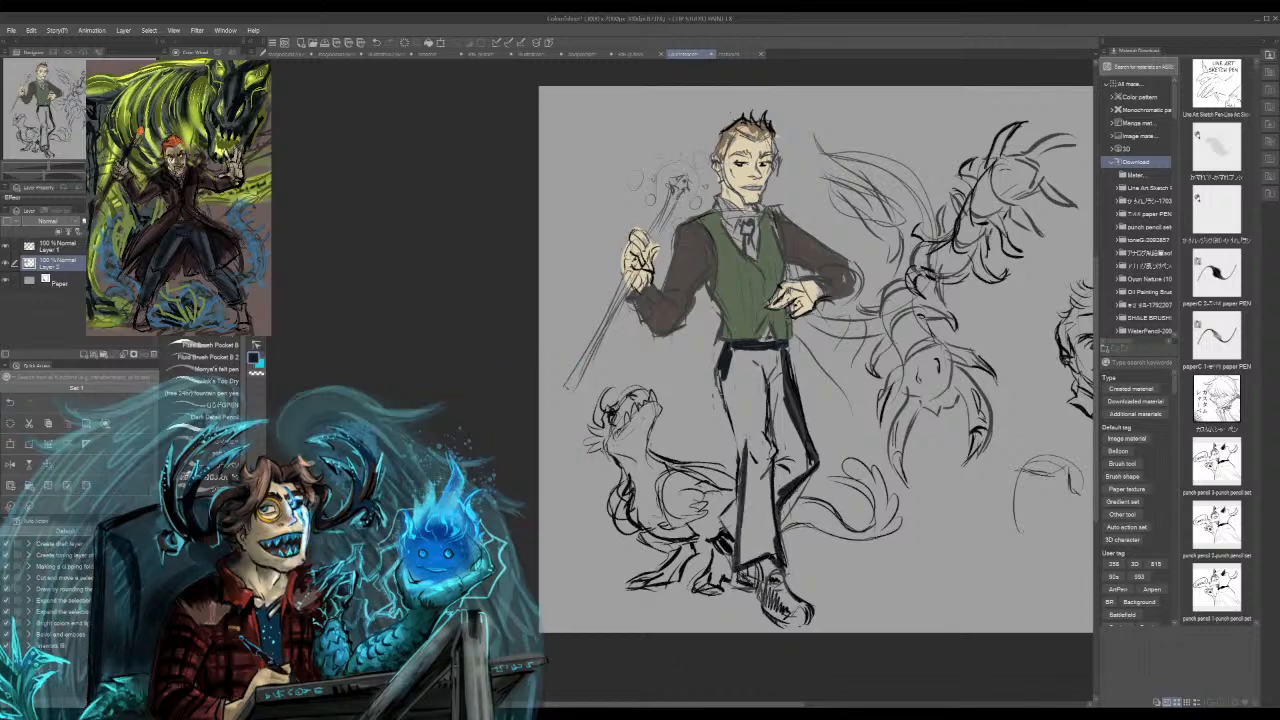
left_click_drag(720, 369, 728, 398)
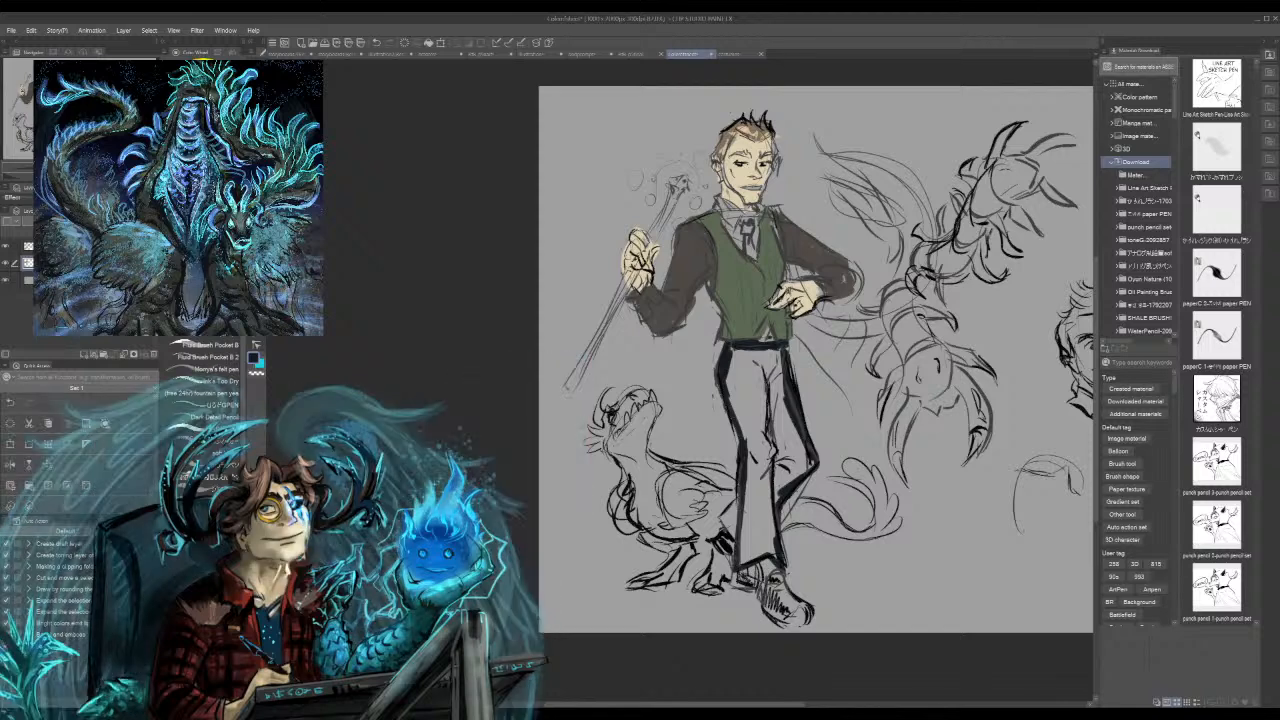
key("g")
left_click(755, 420)
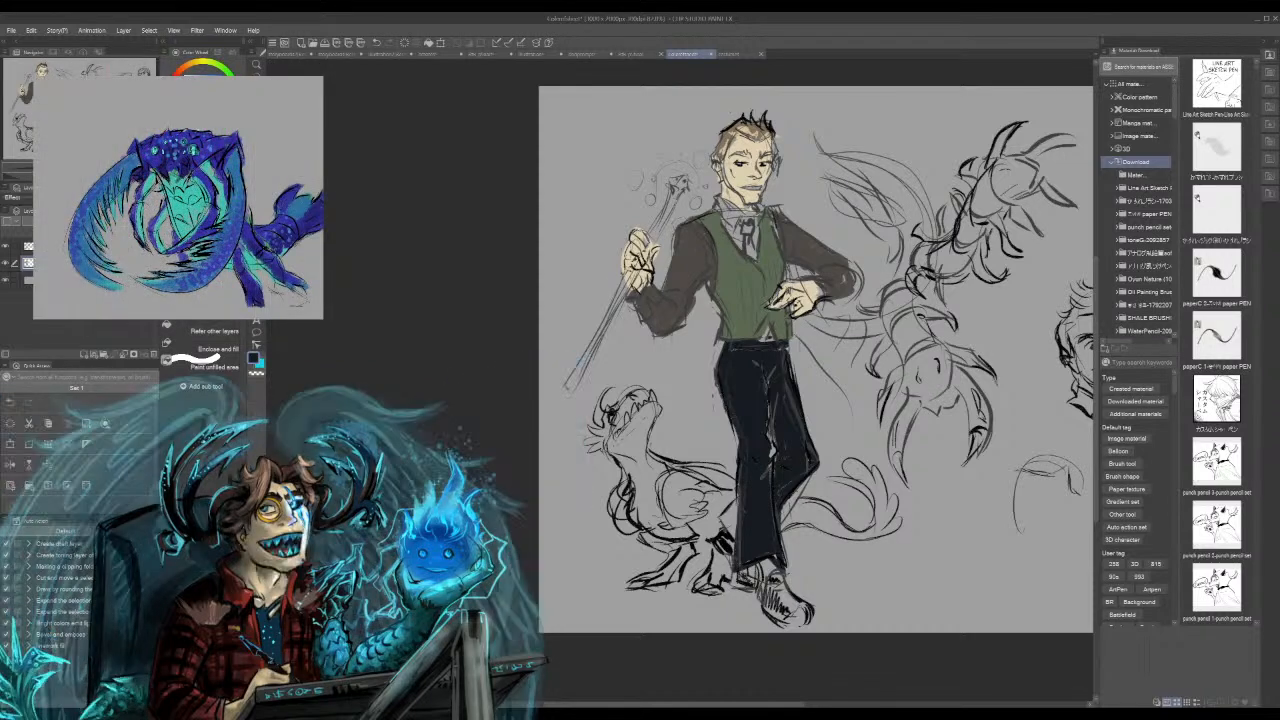
Step: Check the red-coated mage painting for reference, and paint the standing figure's shirt hem and collar dark brown
left_click(740, 53)
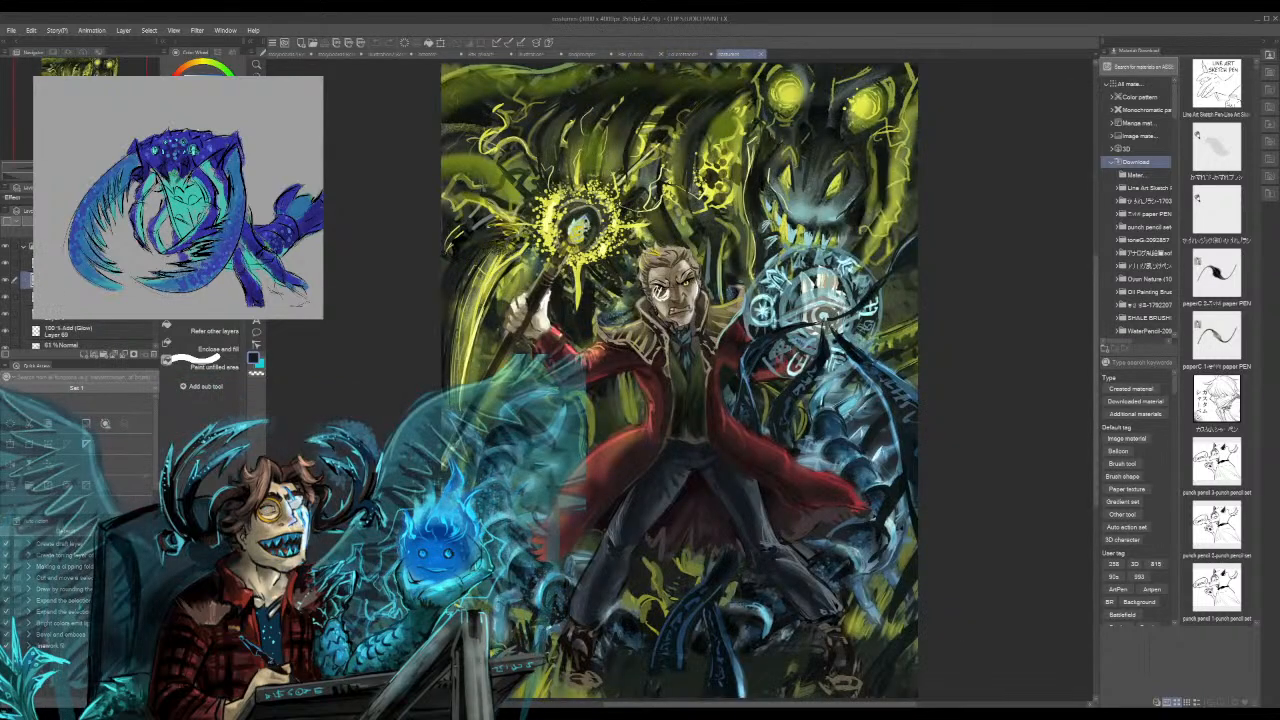
left_click(686, 53)
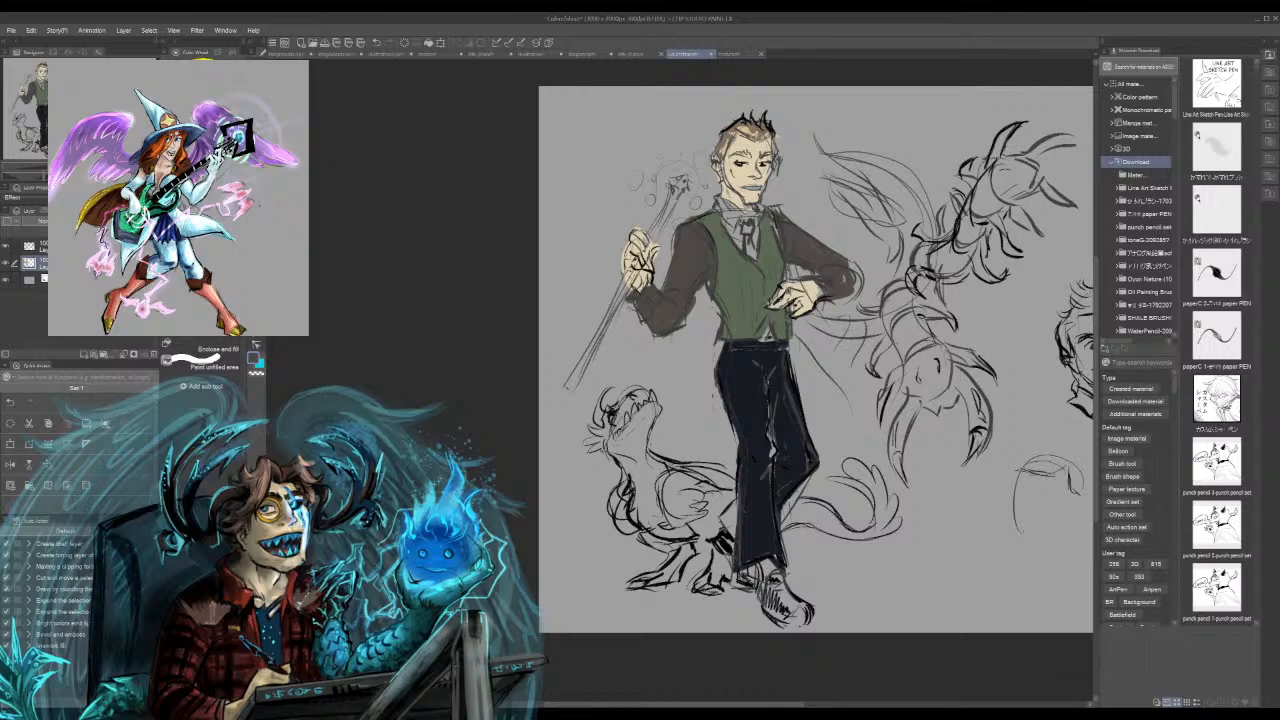
key("p")
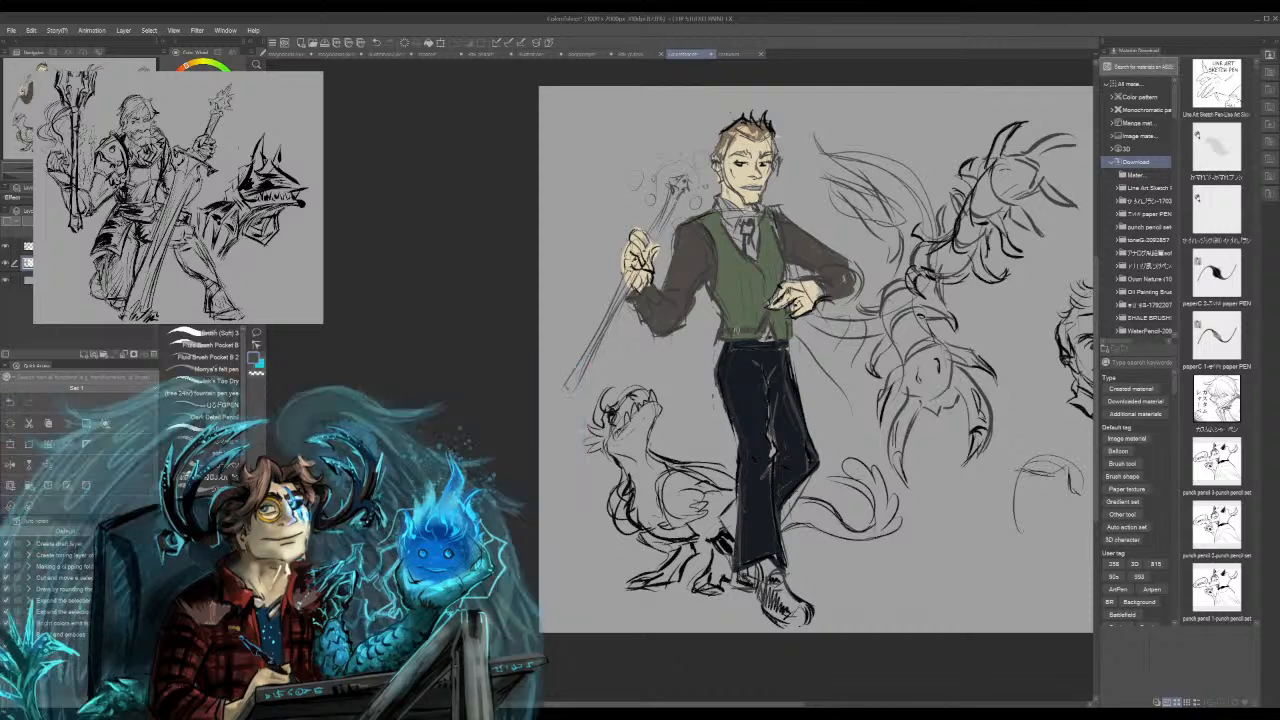
left_click_drag(730, 334, 780, 336)
mouse_move(722, 202)
left_mouse_down()
mouse_move(752, 246)
mouse_move(748, 222)
mouse_move(760, 220)
left_mouse_up()
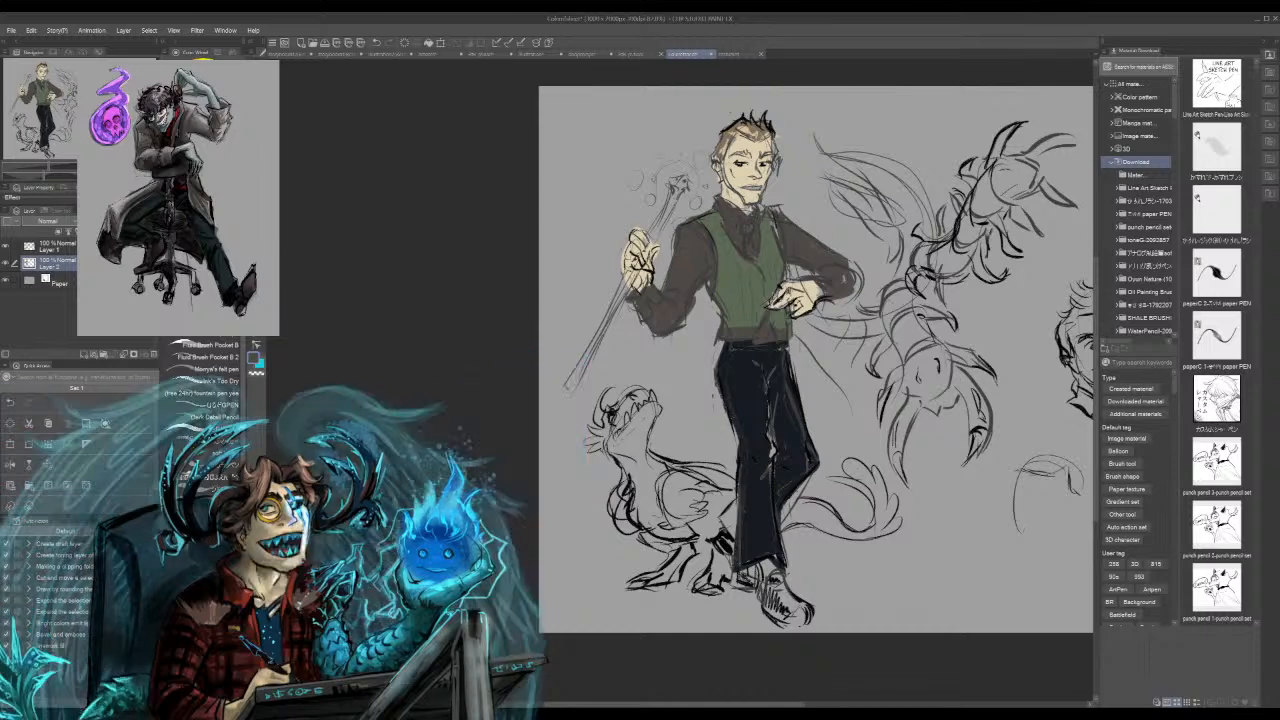
Step: Compare the sketch with the red-coated mage painting and try a teal stroke on the figure's raised sleeve
key("ctrl+Tab")
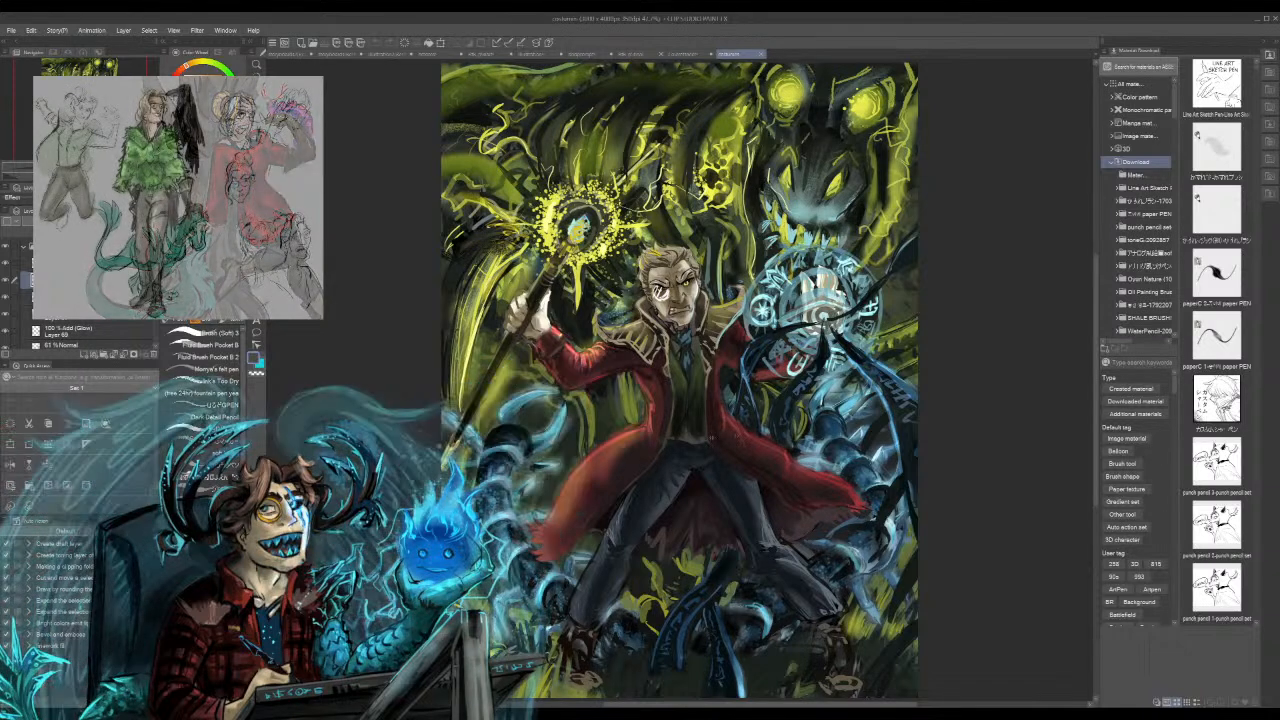
key("ctrl+shift+Tab")
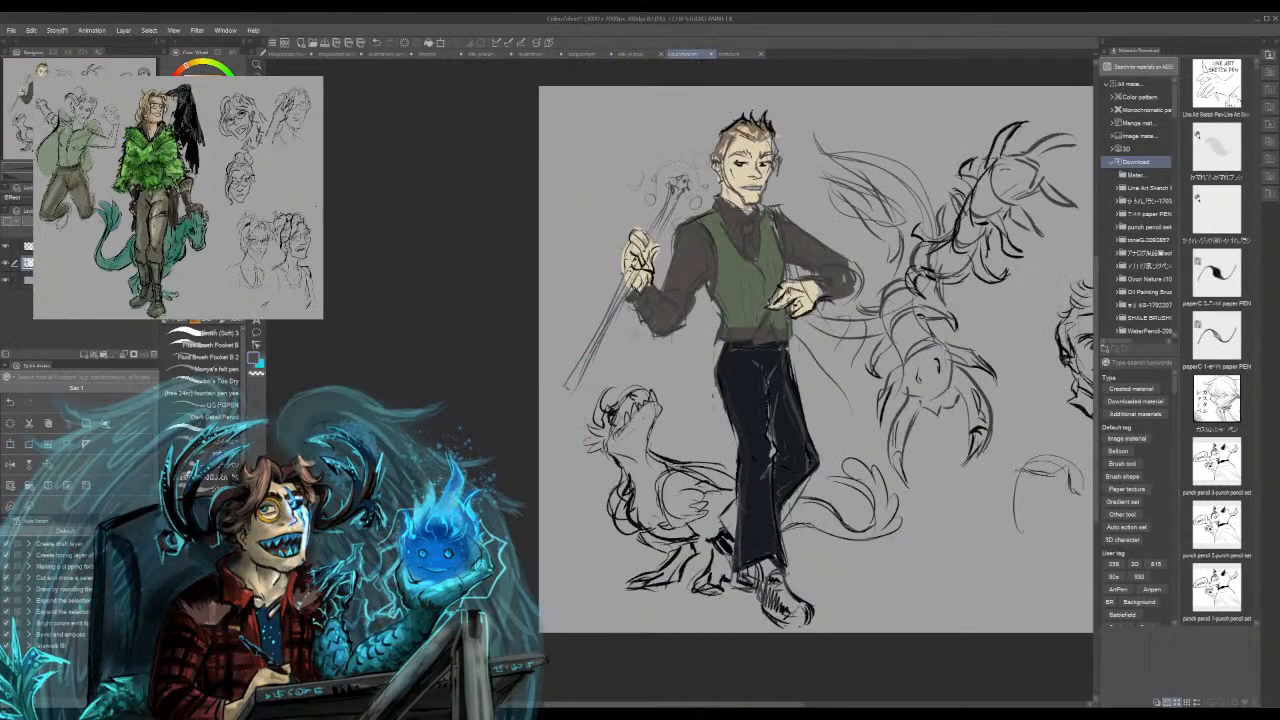
key("ctrl+Tab")
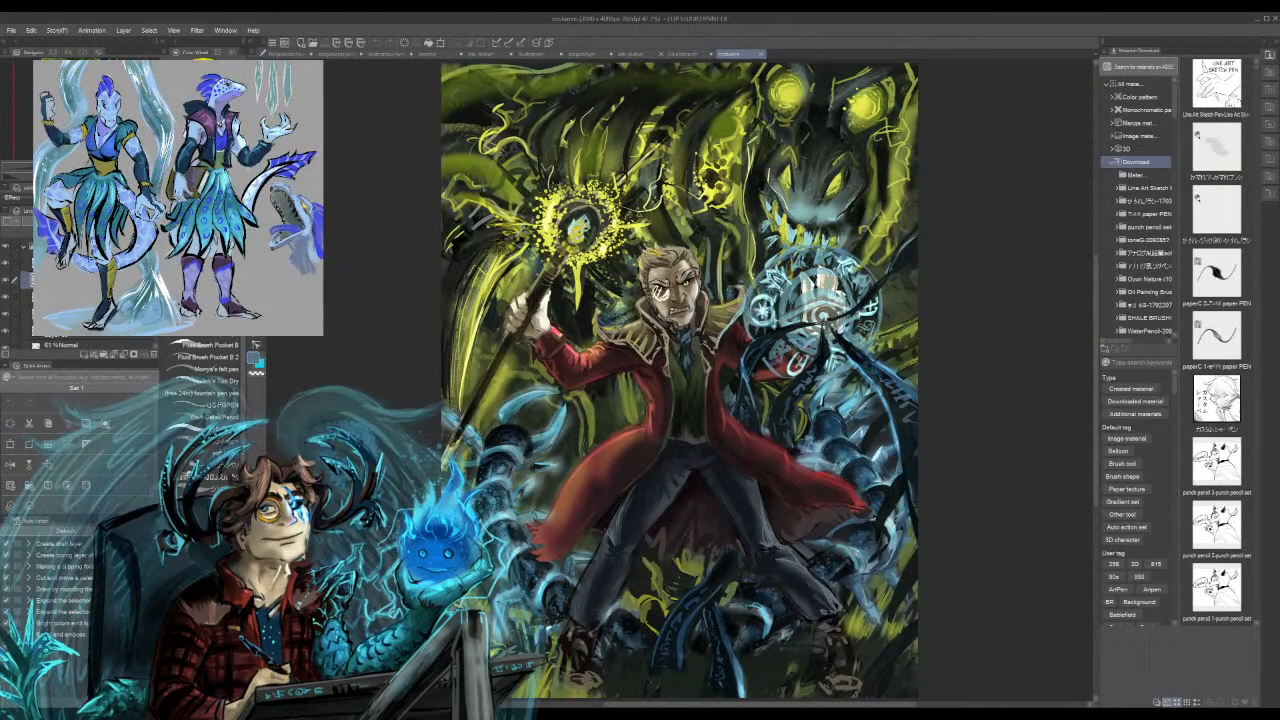
key("ctrl+shift+Tab")
left_click_drag(675, 272, 681, 230)
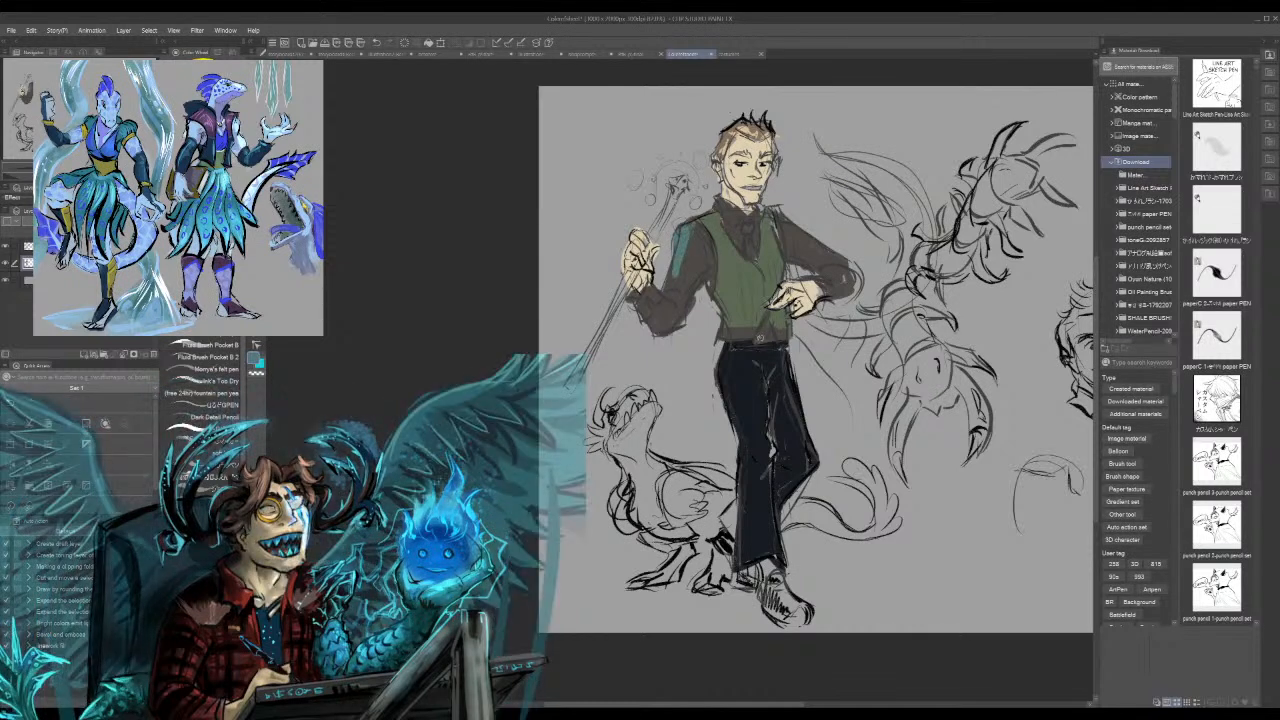
Step: Paint the small creature's head, neck, body and long curling tail in flat teal
mouse_move(620, 420)
left_mouse_down()
mouse_move(634, 398)
mouse_move(650, 404)
mouse_move(598, 440)
mouse_move(614, 456)
left_mouse_up()
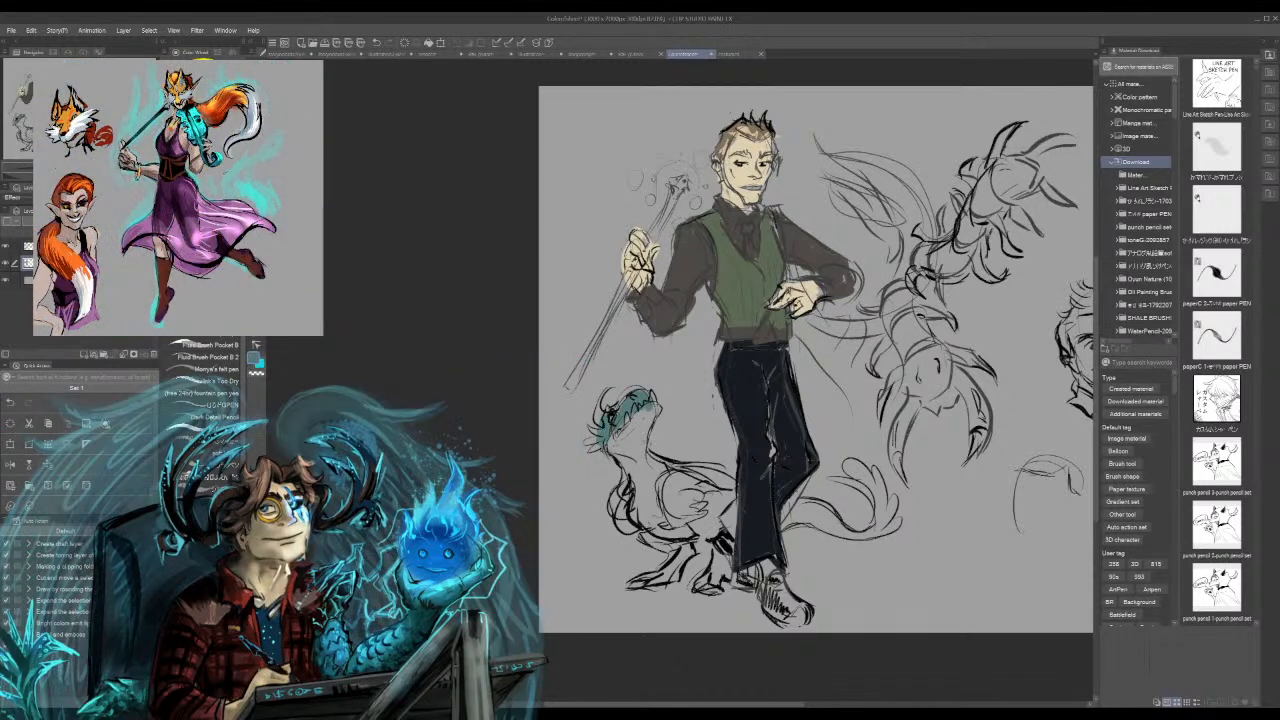
left_click_drag(646, 439, 646, 475)
mouse_move(660, 466)
left_mouse_down()
mouse_move(726, 482)
mouse_move(668, 486)
mouse_move(694, 522)
left_mouse_up()
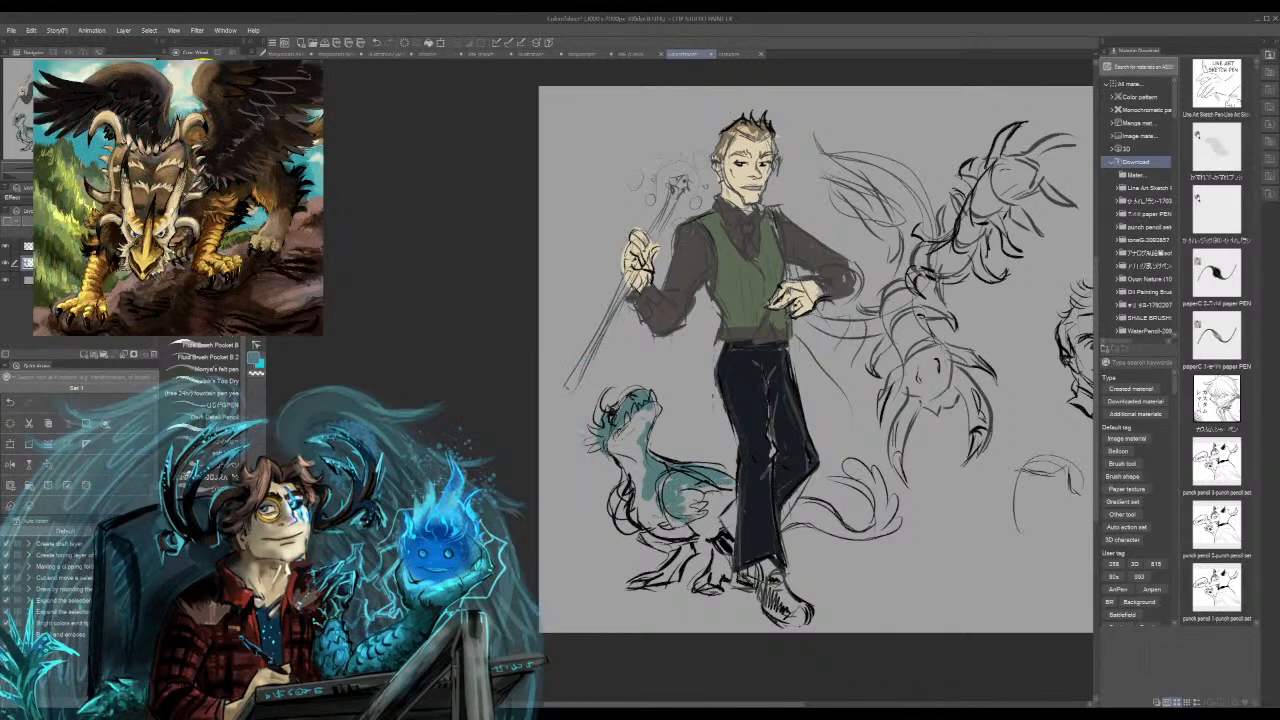
left_click_drag(622, 482, 614, 526)
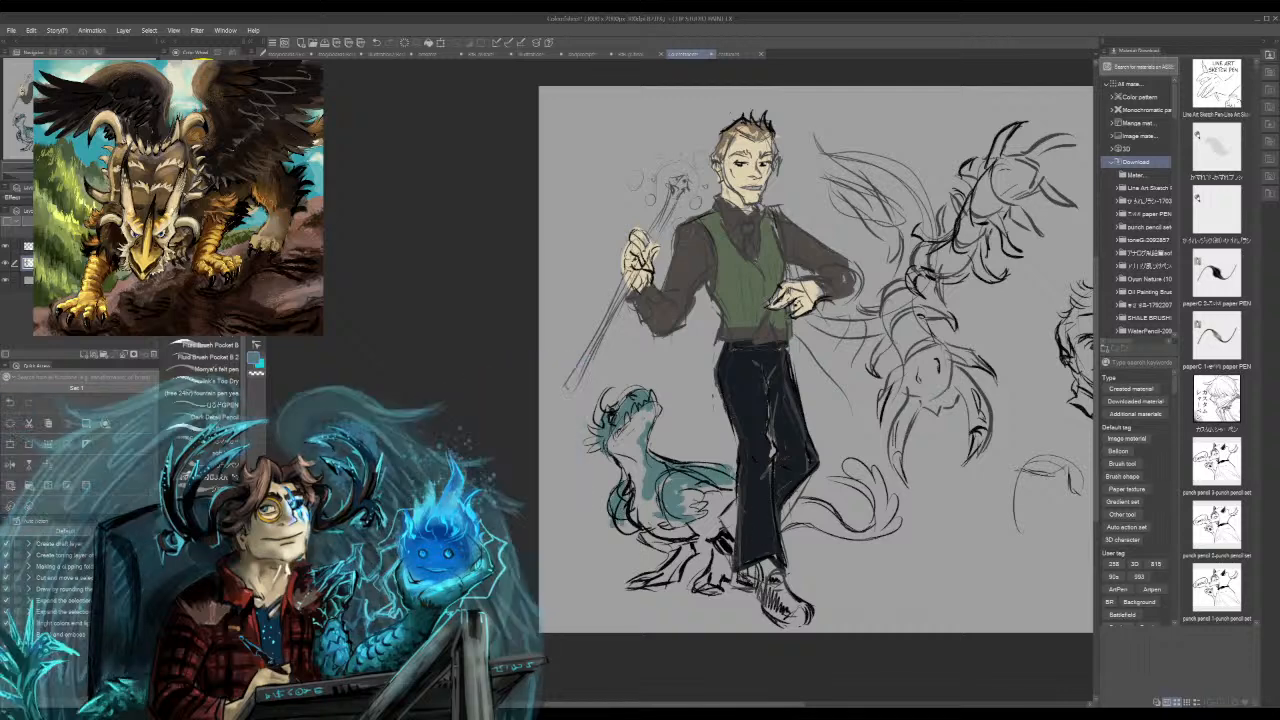
left_click_drag(694, 508, 719, 541)
left_click_drag(641, 533, 664, 550)
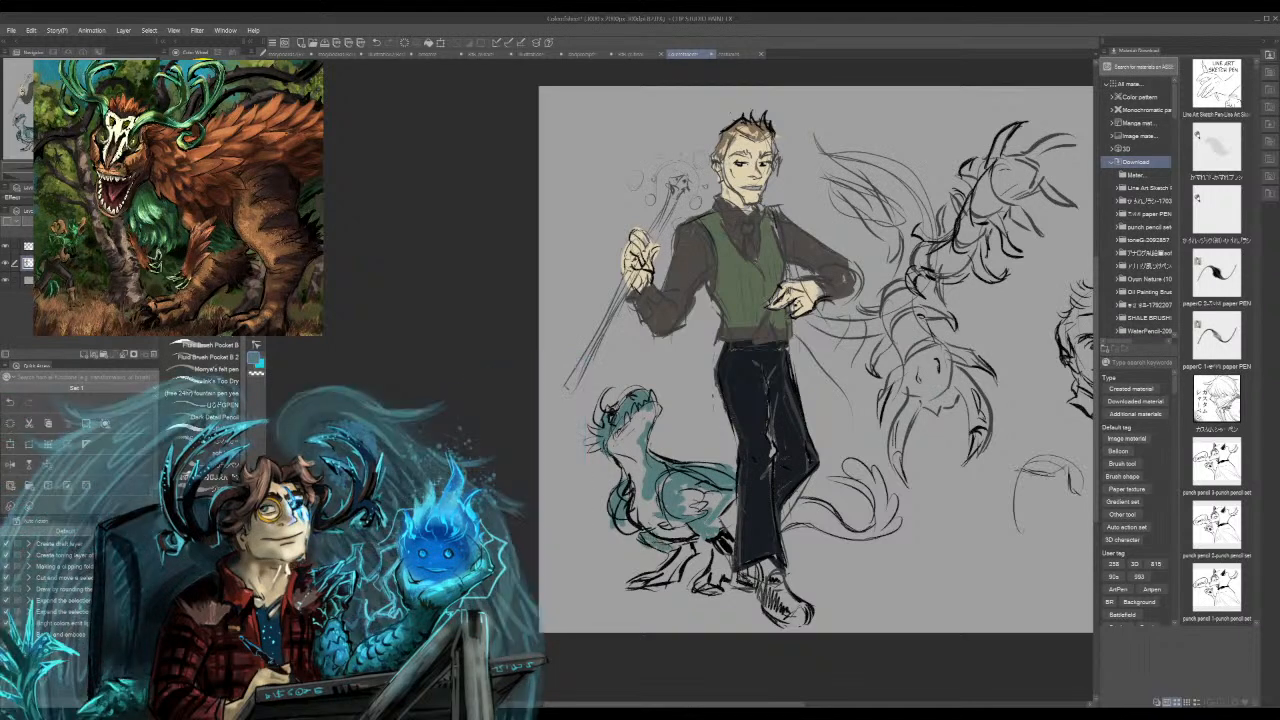
mouse_move(782, 505)
left_mouse_down()
mouse_move(814, 500)
mouse_move(838, 531)
mouse_move(892, 514)
left_mouse_up()
left_click_drag(840, 534, 862, 530)
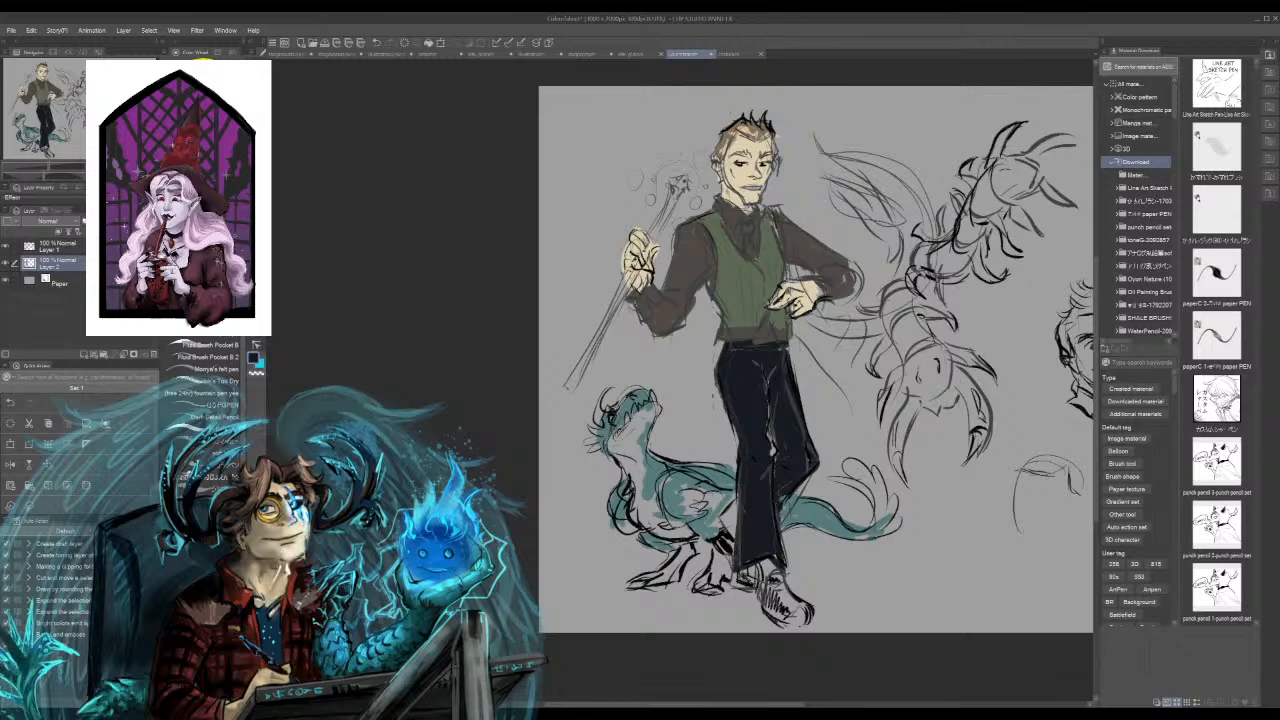
Step: Select the brown areas of the raised arm's sleeve and the shirt collar, and fill them with dark navy blue
key("g")
key("w")
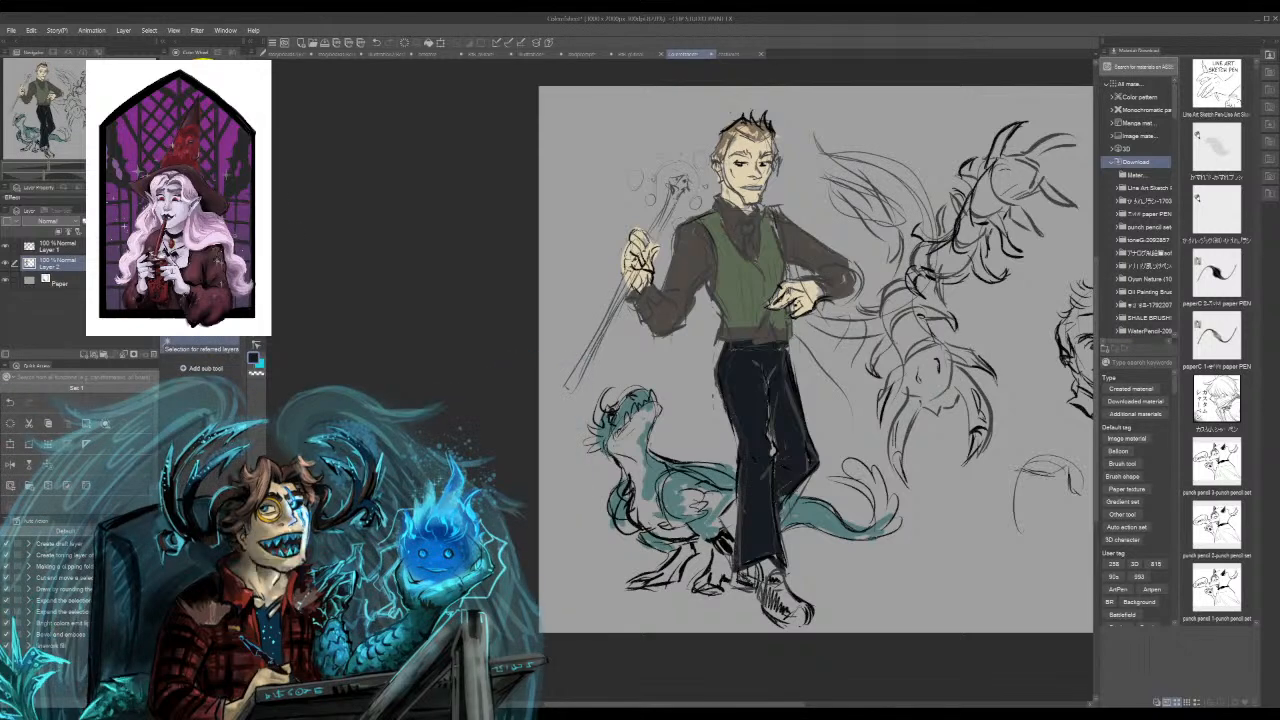
left_click(680, 290)
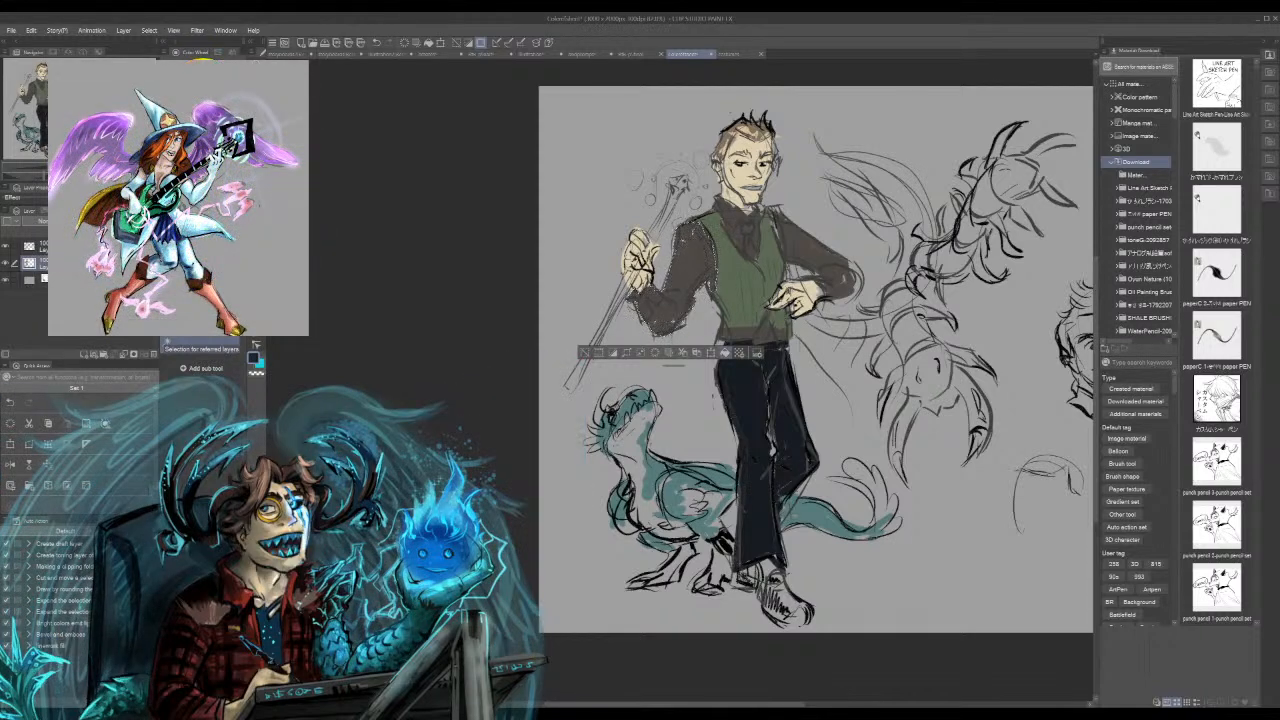
key("alt+Delete")
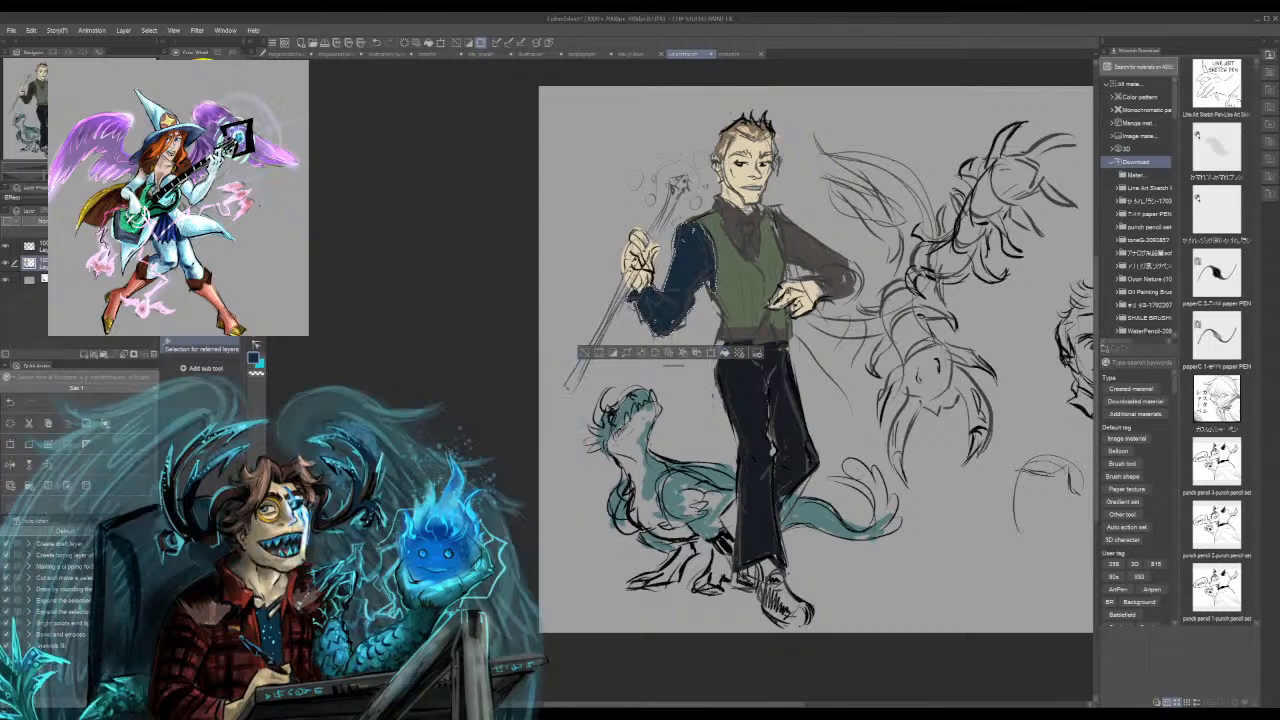
left_click(748, 227)
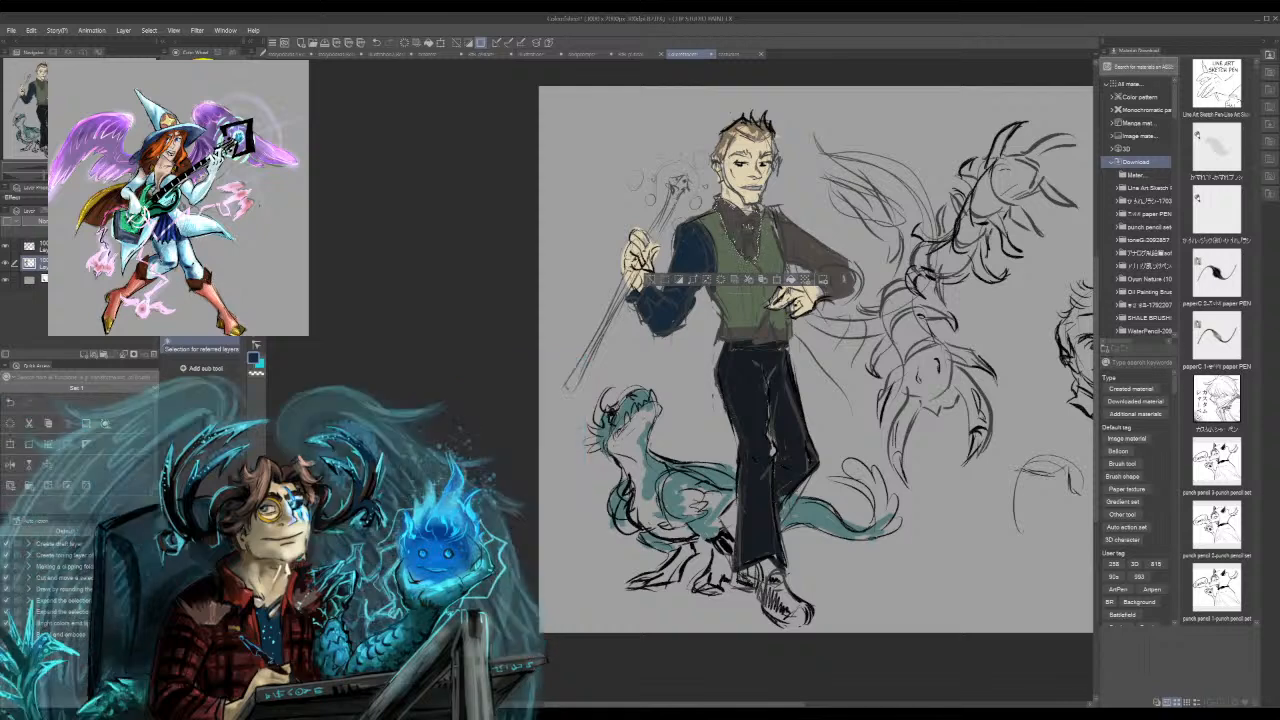
key("alt+Delete")
Step: Fill the bent arm's sleeve and the shirt hem with the same navy blue, and clear the selection
left_click(813, 246)
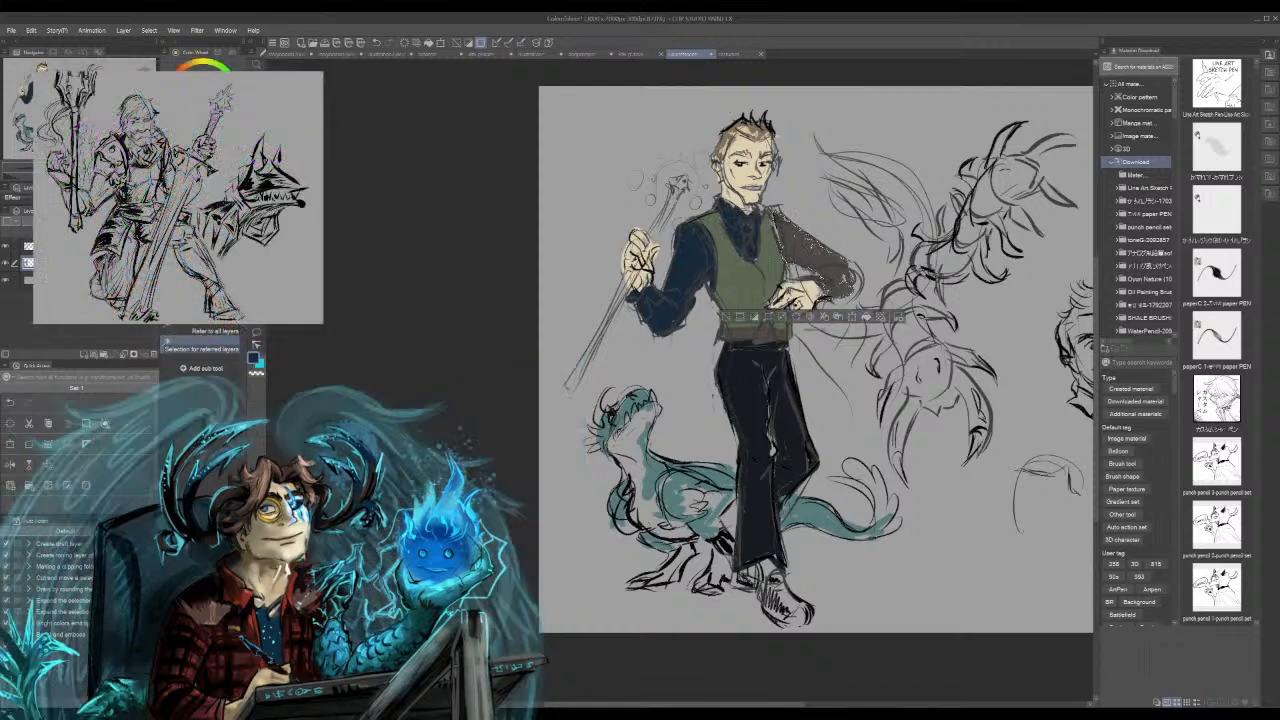
left_click(866, 316)
left_click(755, 331)
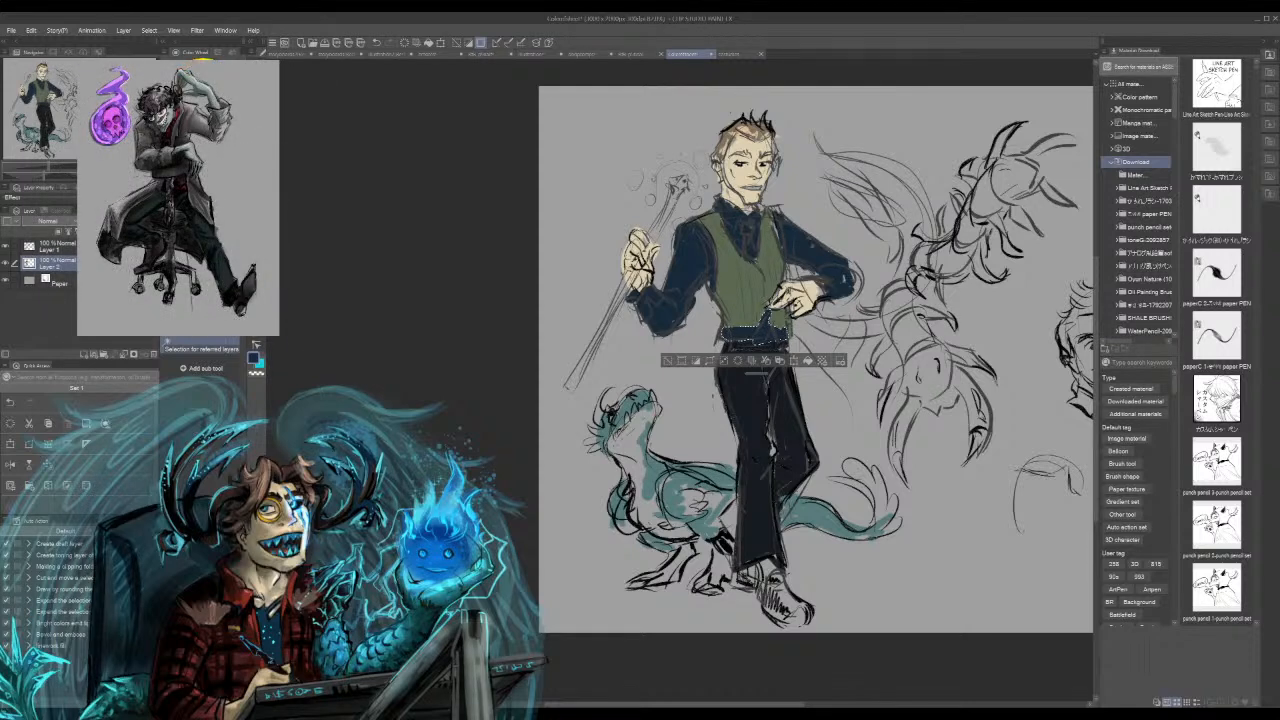
key("ctrl+d")
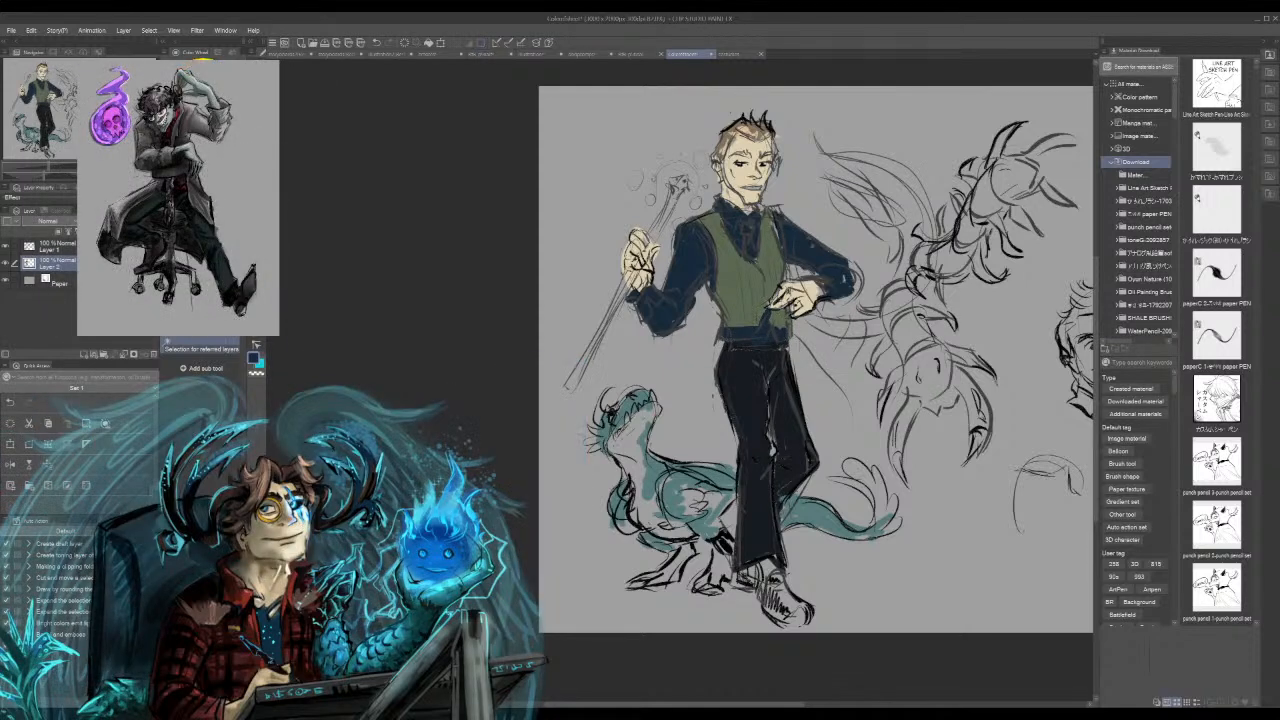
Step: Touch up the navy sleeve at the bent elbow and paint the standing figure's shoes near-black
key("p")
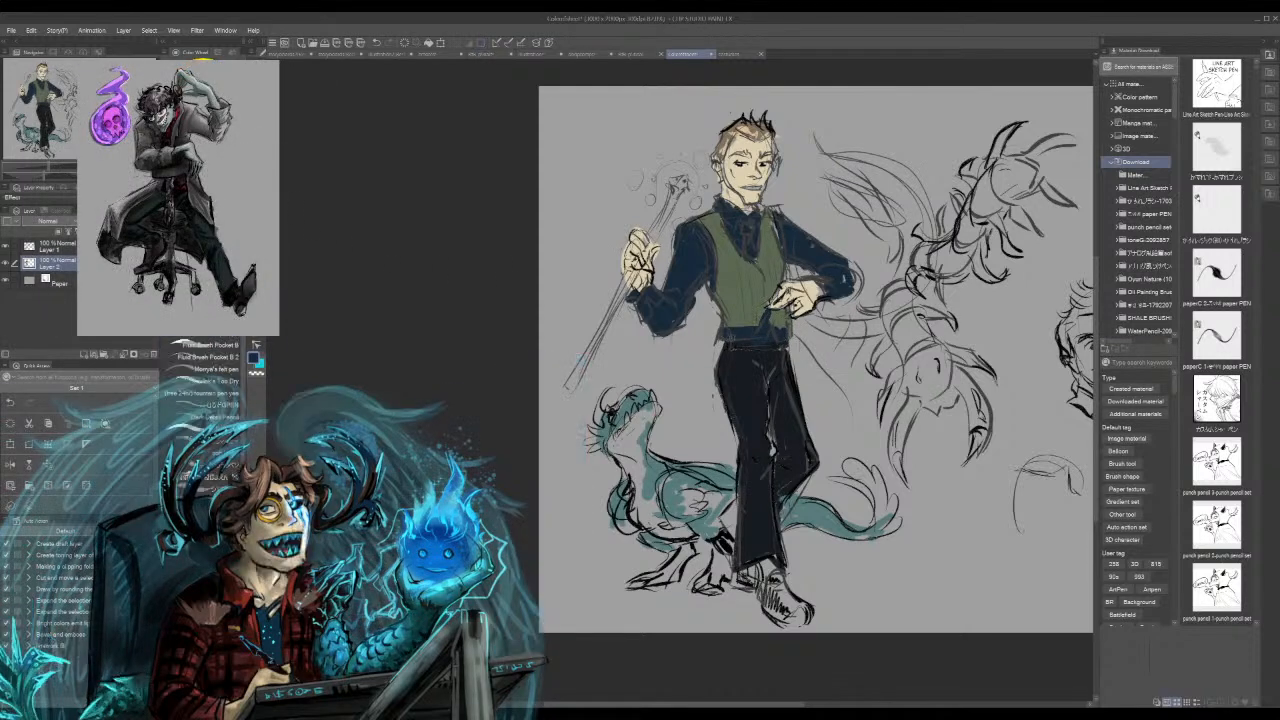
key("ctrl+z")
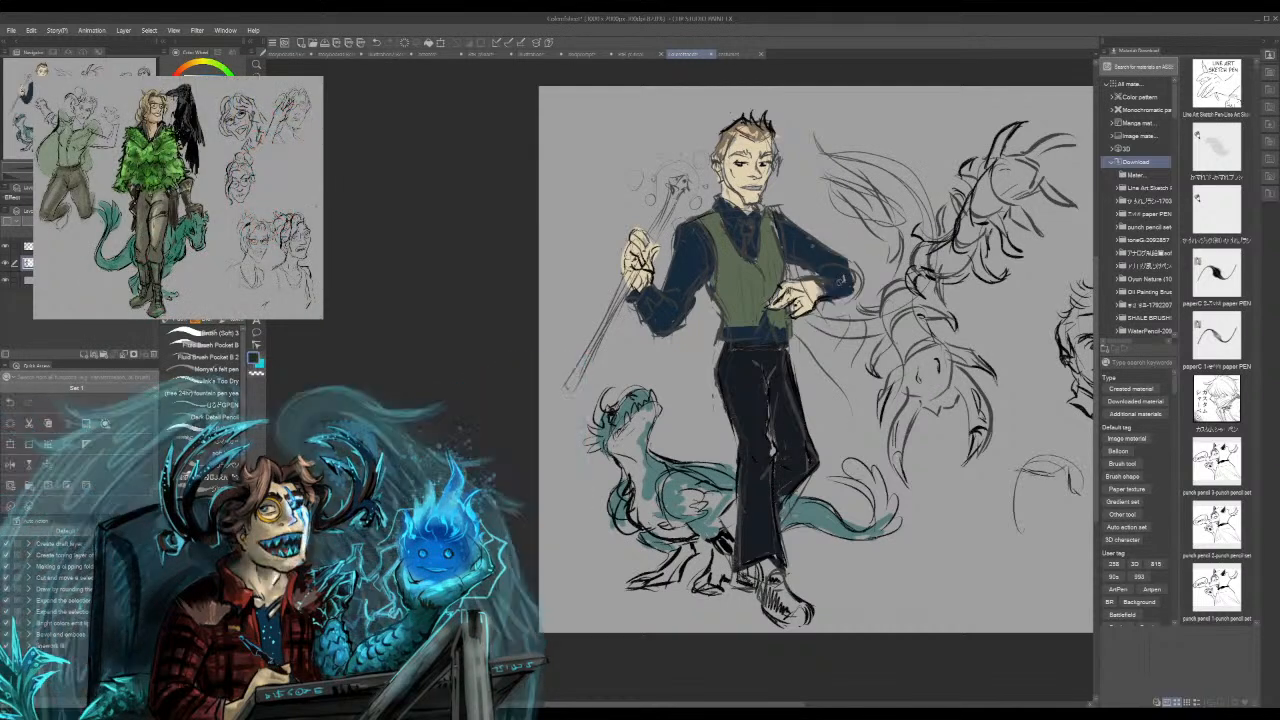
left_click_drag(847, 279, 850, 284)
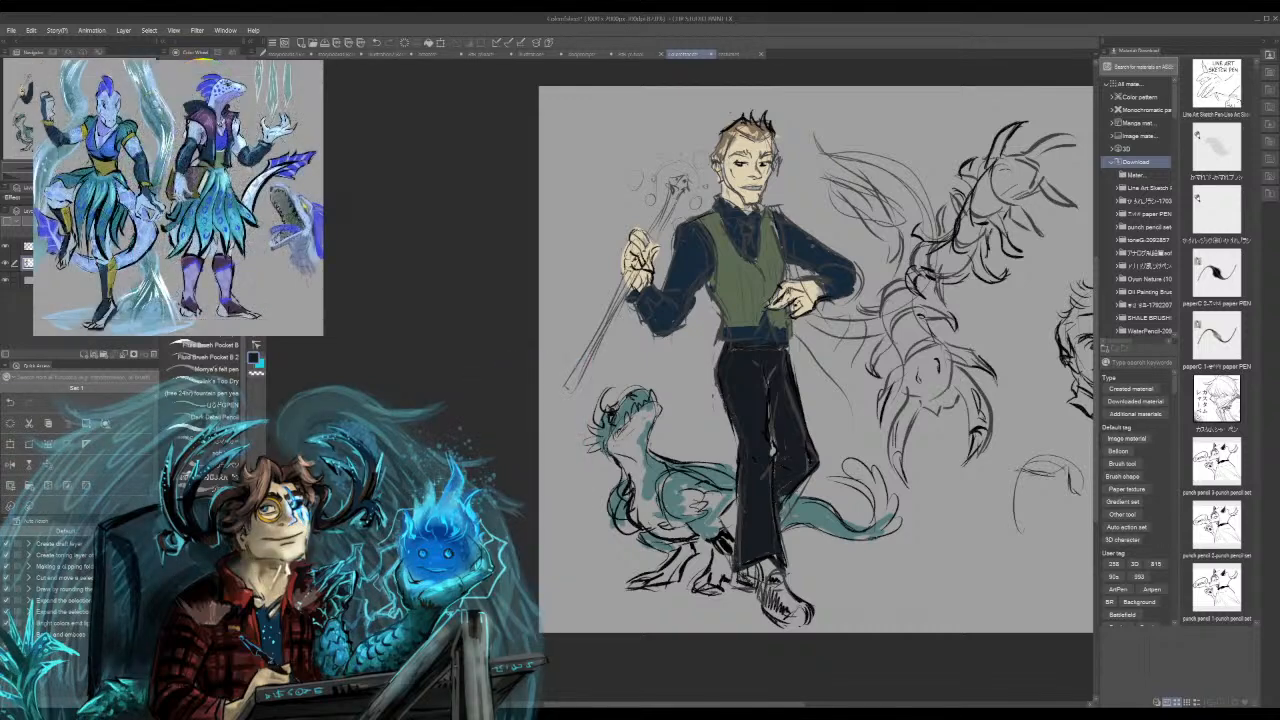
left_click_drag(770, 586, 776, 614)
mouse_move(774, 612)
left_mouse_down()
mouse_move(810, 614)
mouse_move(775, 578)
left_mouse_up()
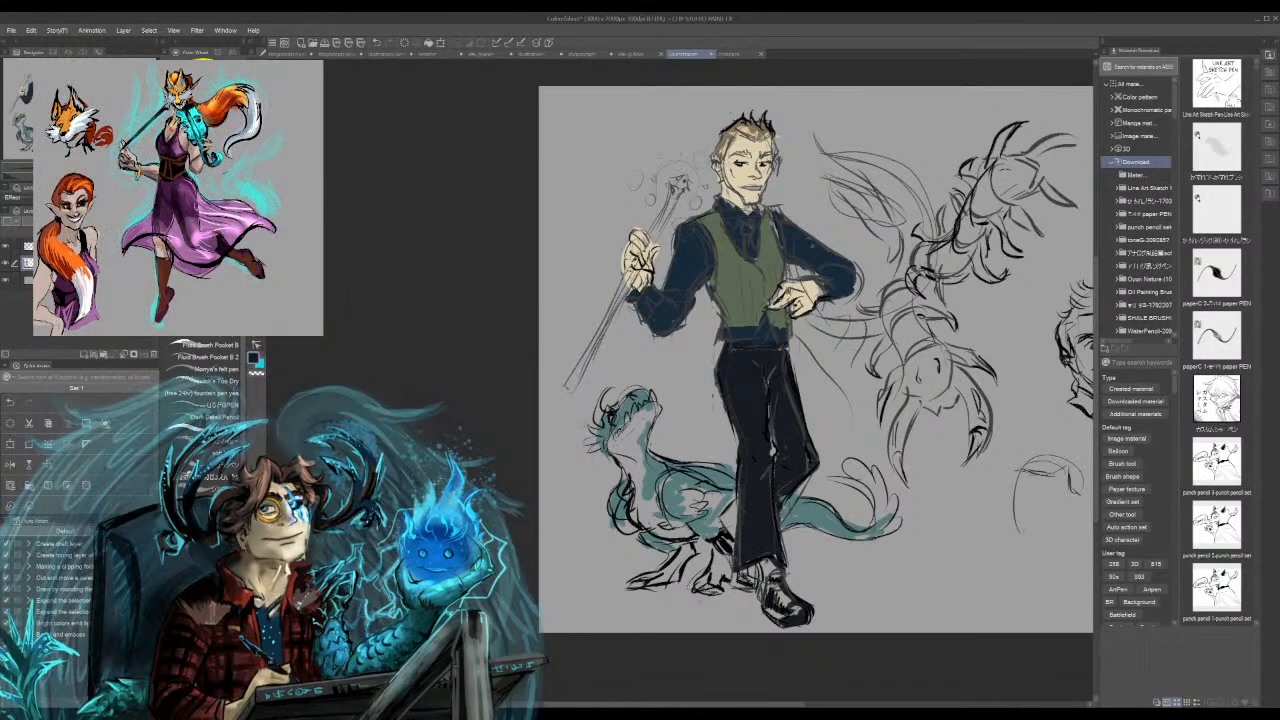
left_click_drag(774, 570, 761, 566)
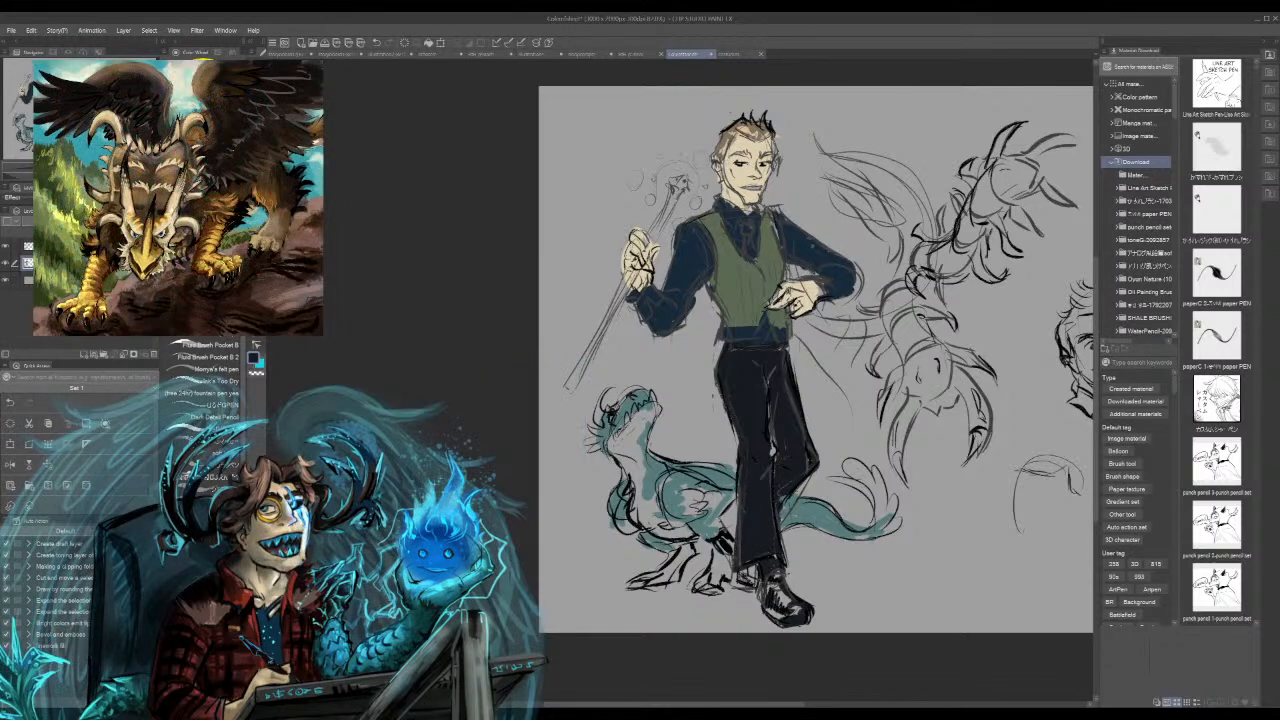
Step: Look through the open tree-and-pumpkin scene, comic page, red-coated mage painting, and sketch page of horned heads and blue dragons
left_click(740, 129, "alt")
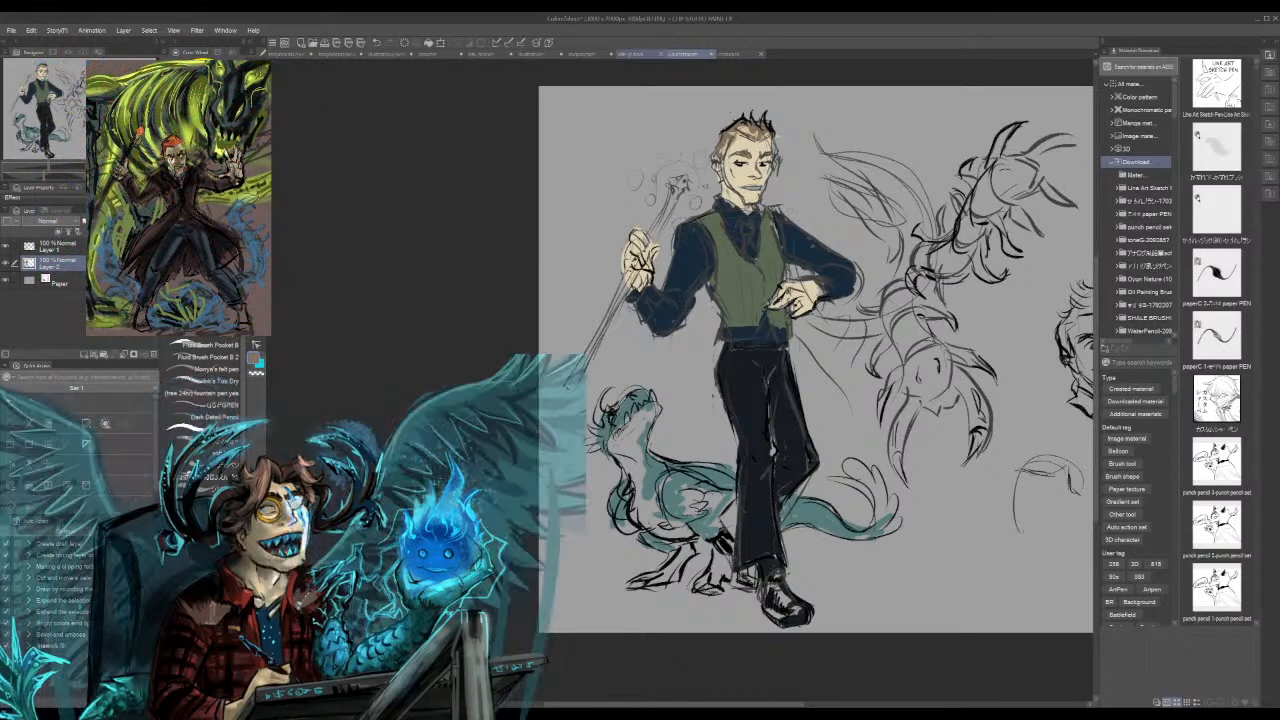
left_click(633, 54)
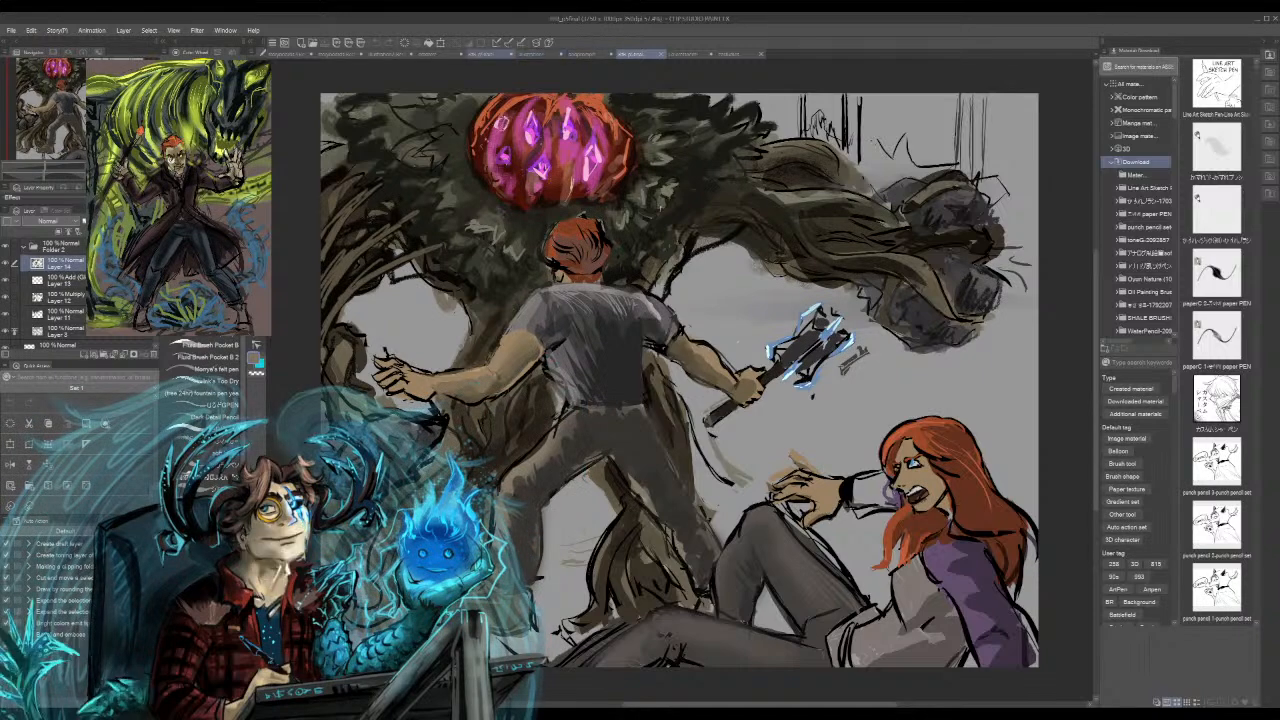
left_click(483, 54)
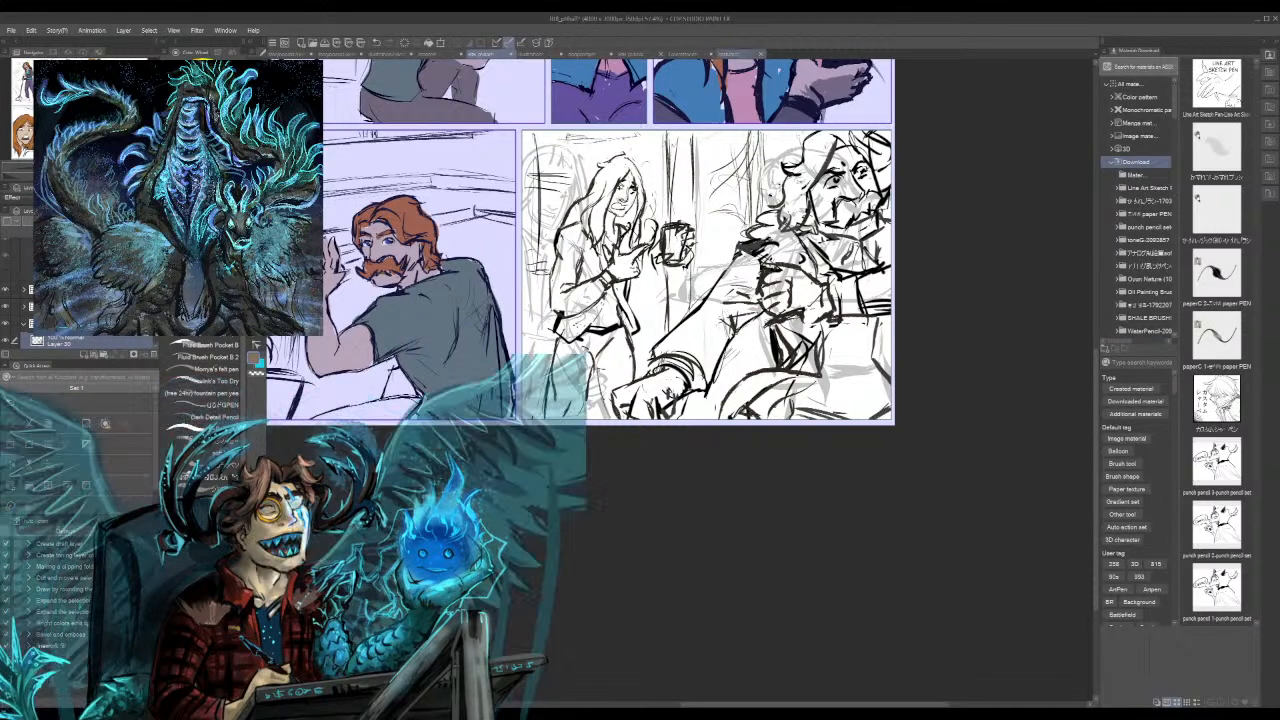
left_click(729, 54)
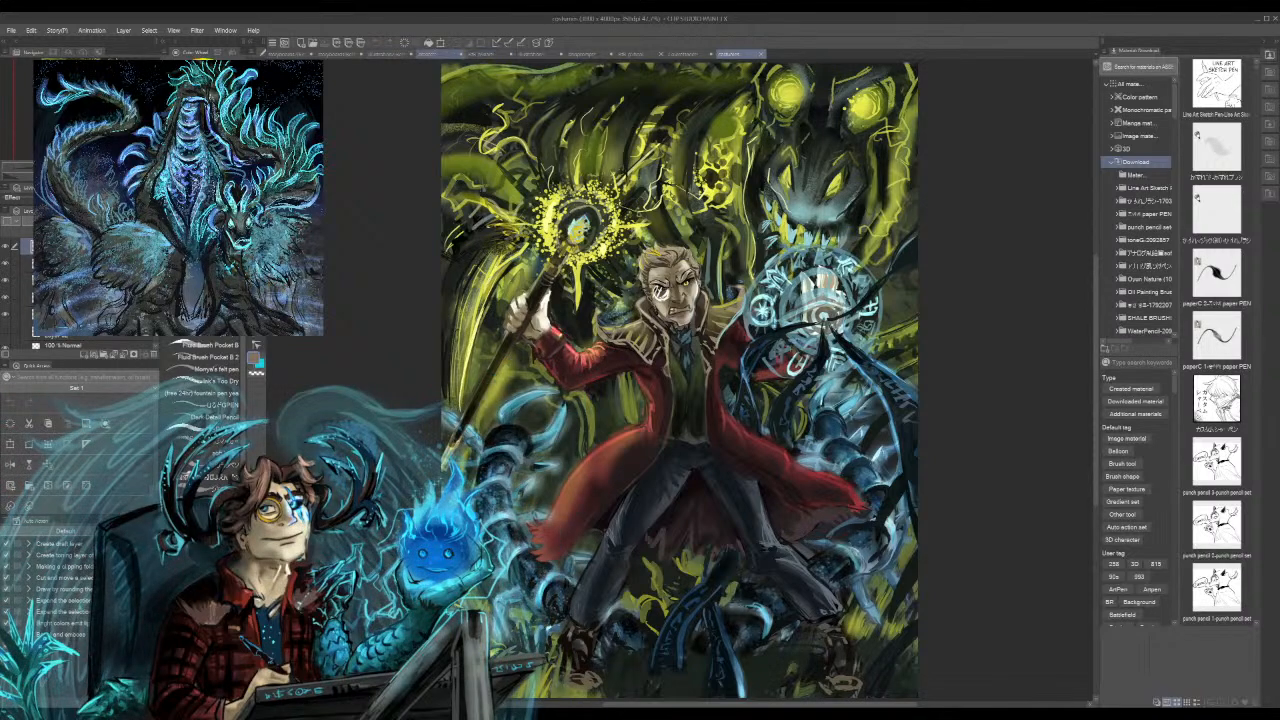
left_click(434, 54)
scroll(462, 189, "down", 3)
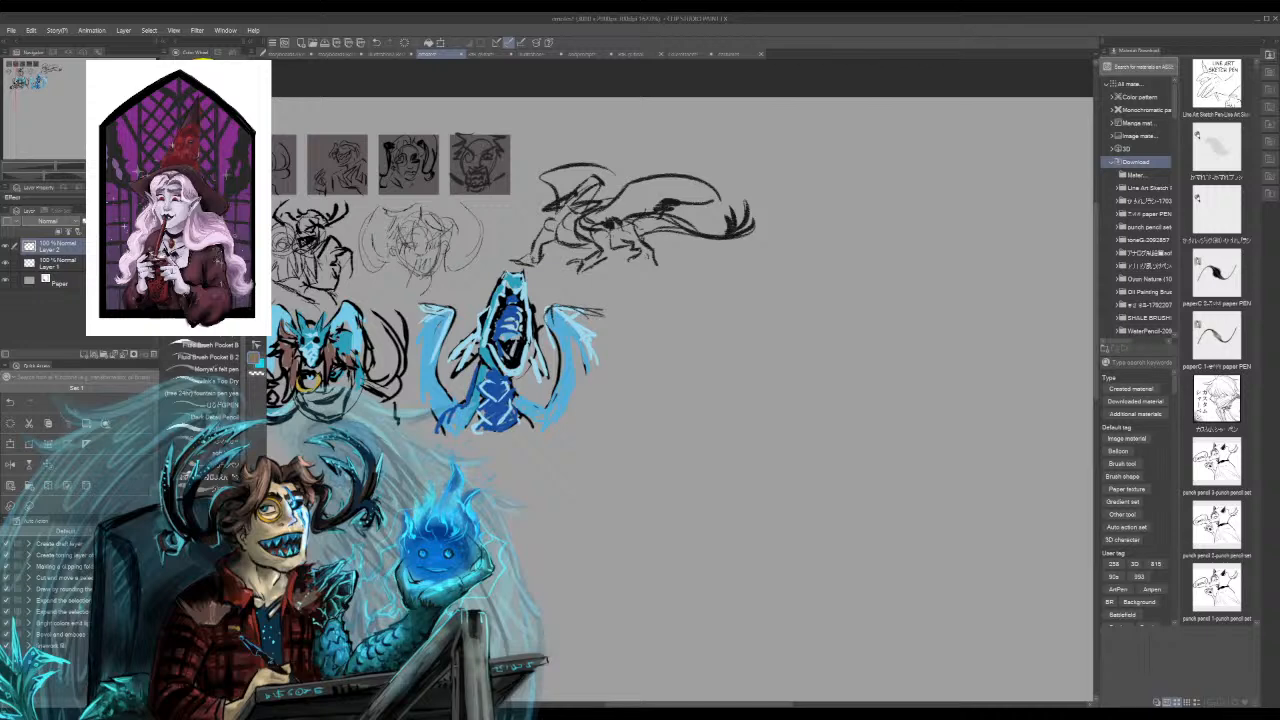
left_click_drag(450, 250, 653, 324)
scroll(318, 294, "up", 2)
scroll(694, 386, "up", 2)
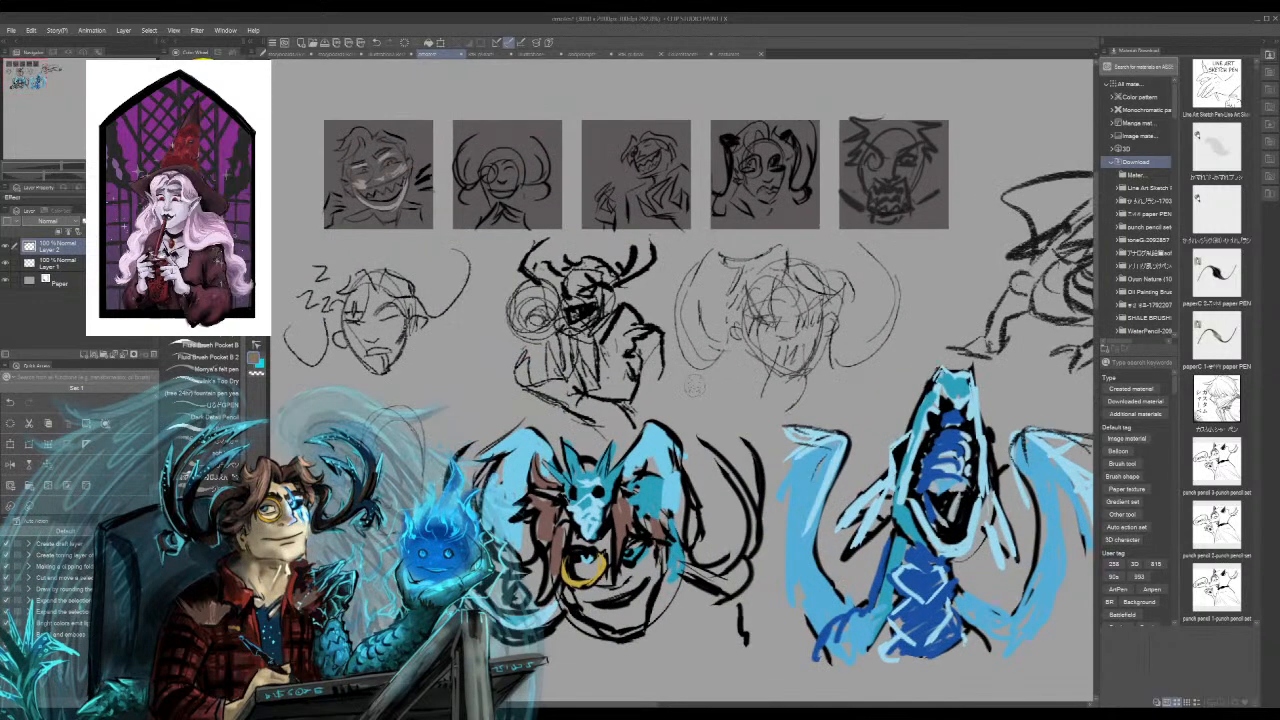
scroll(694, 386, "down", 1)
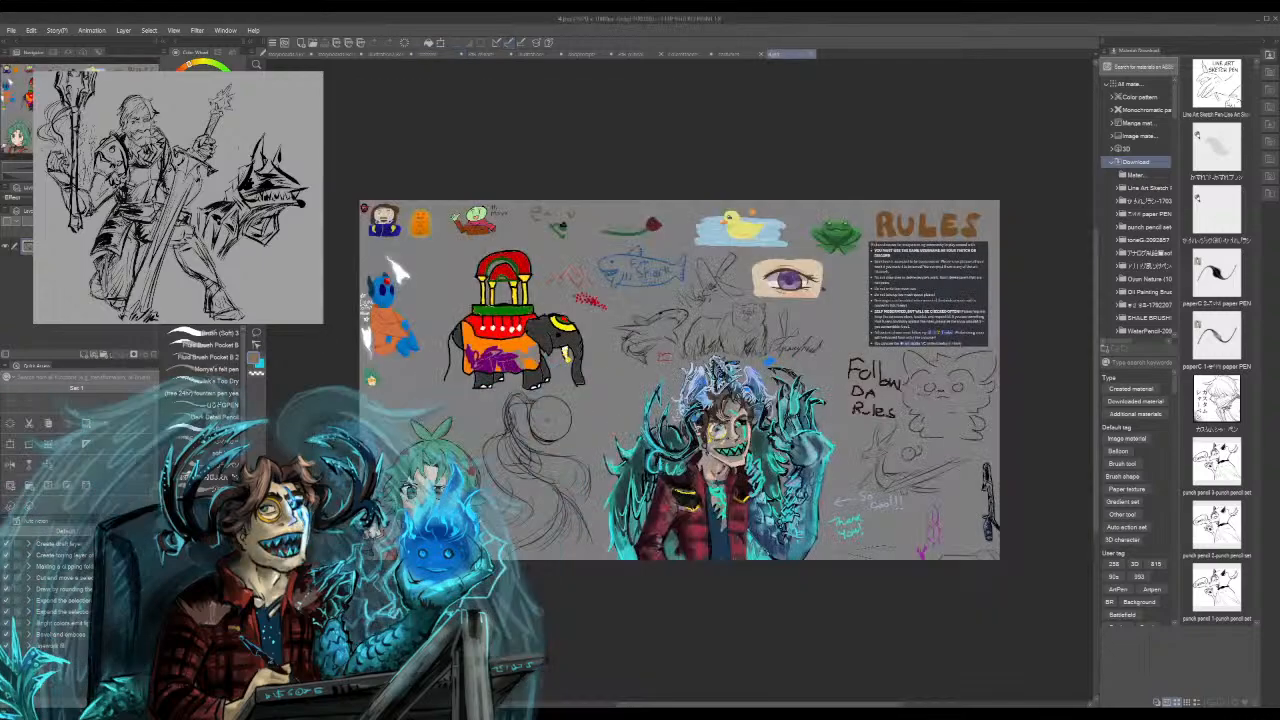
Step: Examine the shared doodle canvas, especially the painted horned character in the red plaid jacket and the surrounding drawings
scroll(703, 437, "up", 1)
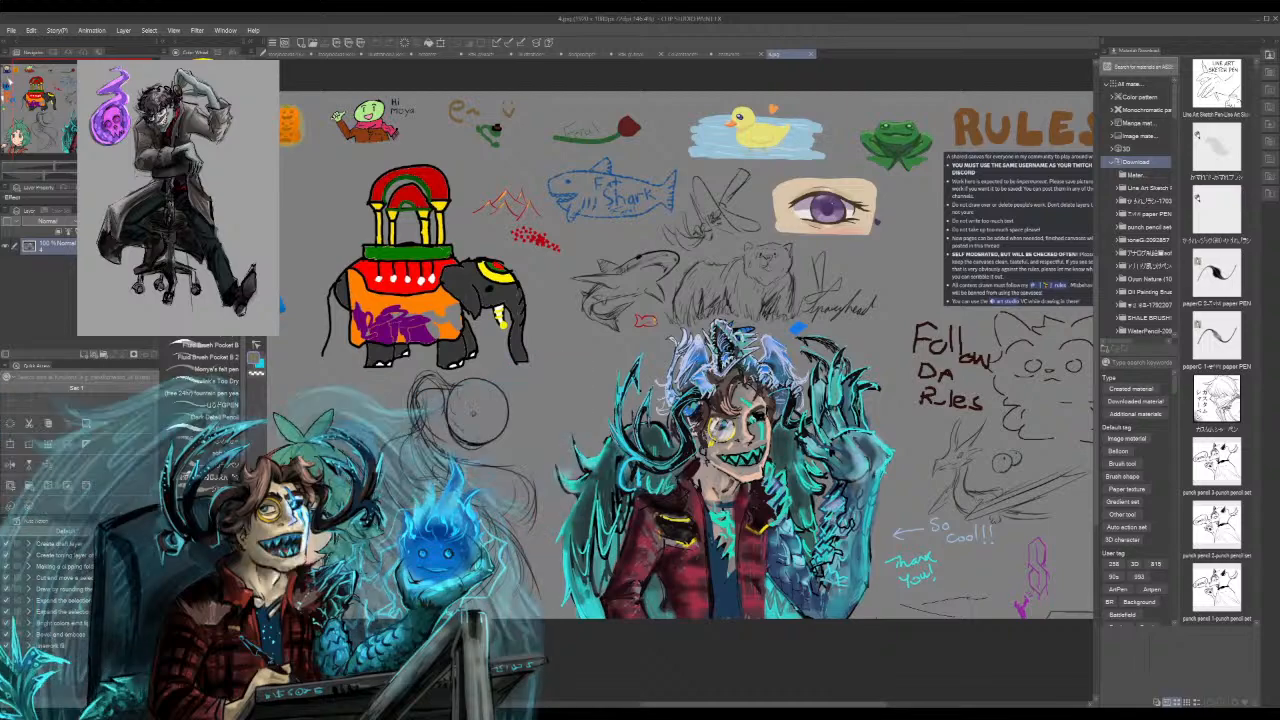
scroll(704, 432, "up", 4)
scroll(704, 432, "up", 2)
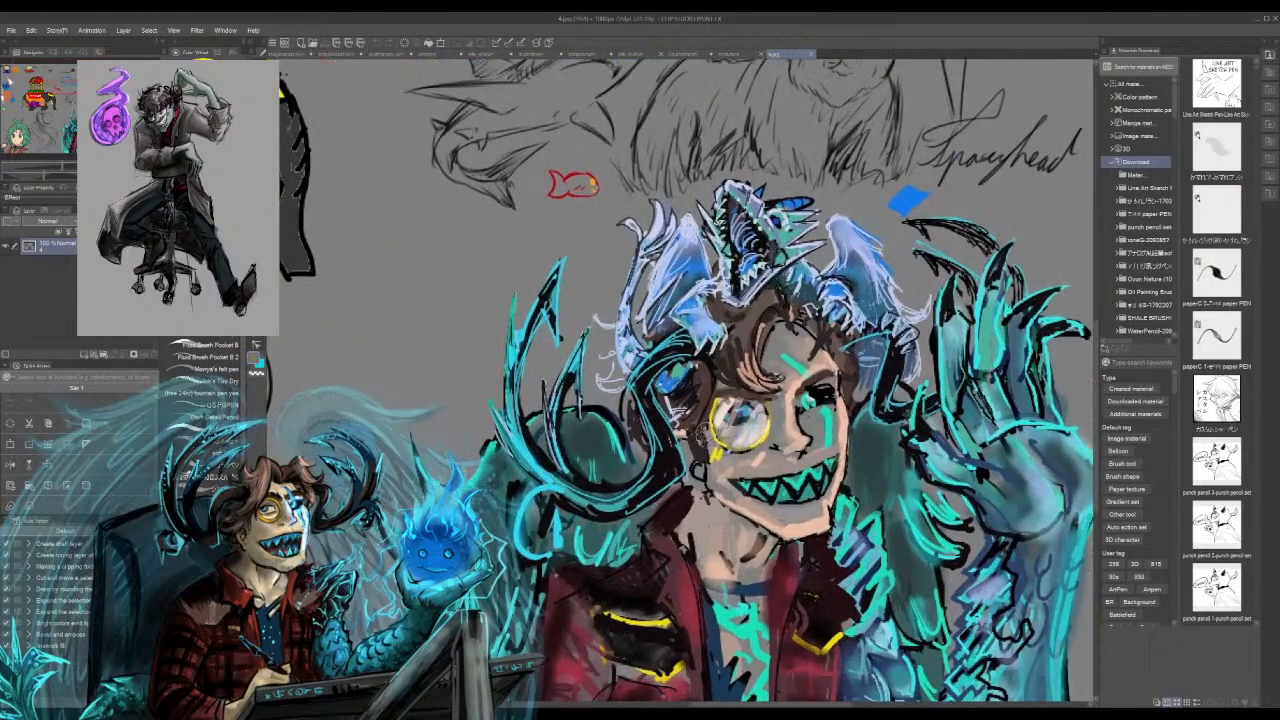
scroll(825, 402, "down", 3)
scroll(863, 438, "down", 2)
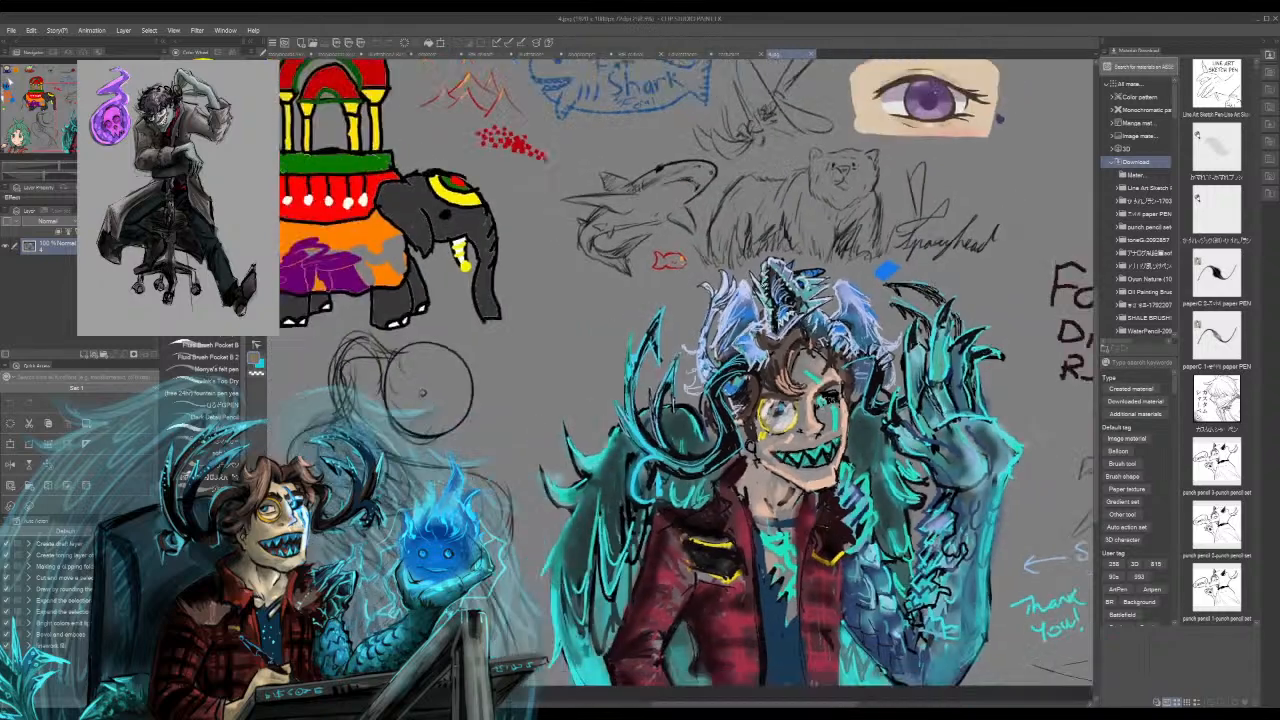
scroll(830, 430, "down", 1)
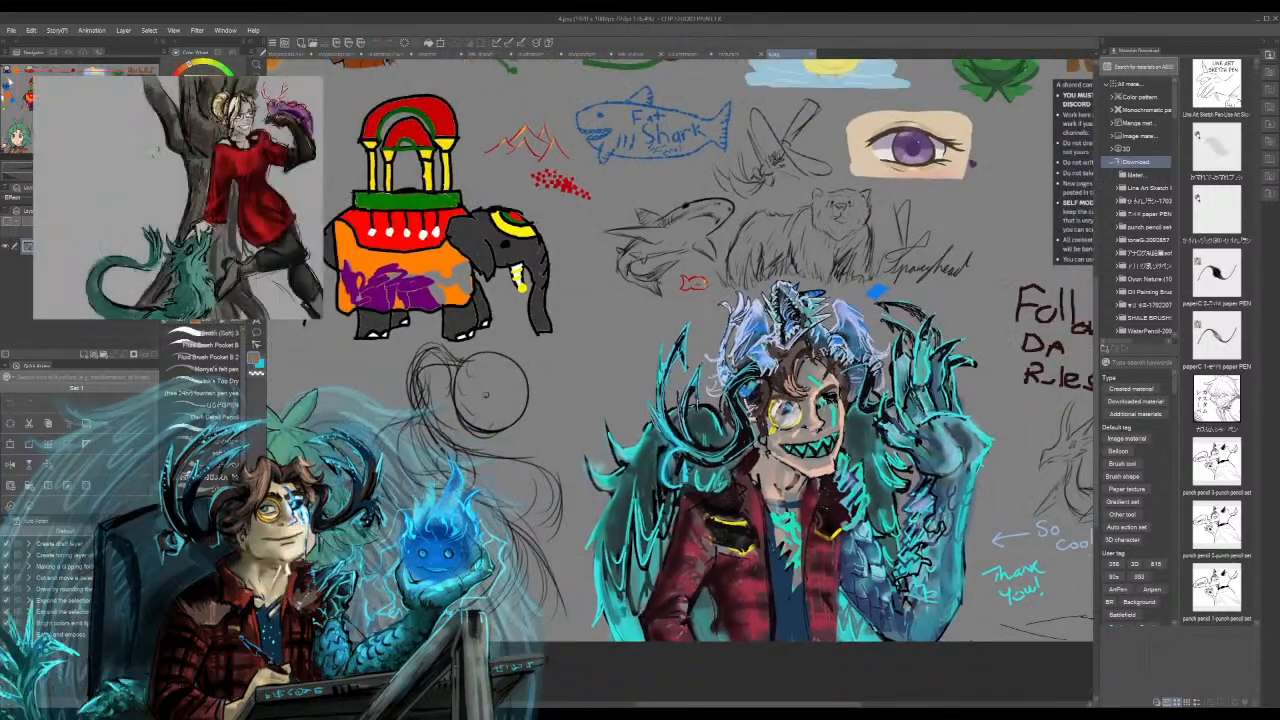
scroll(840, 405, "down", 1)
scroll(840, 405, "up", 1)
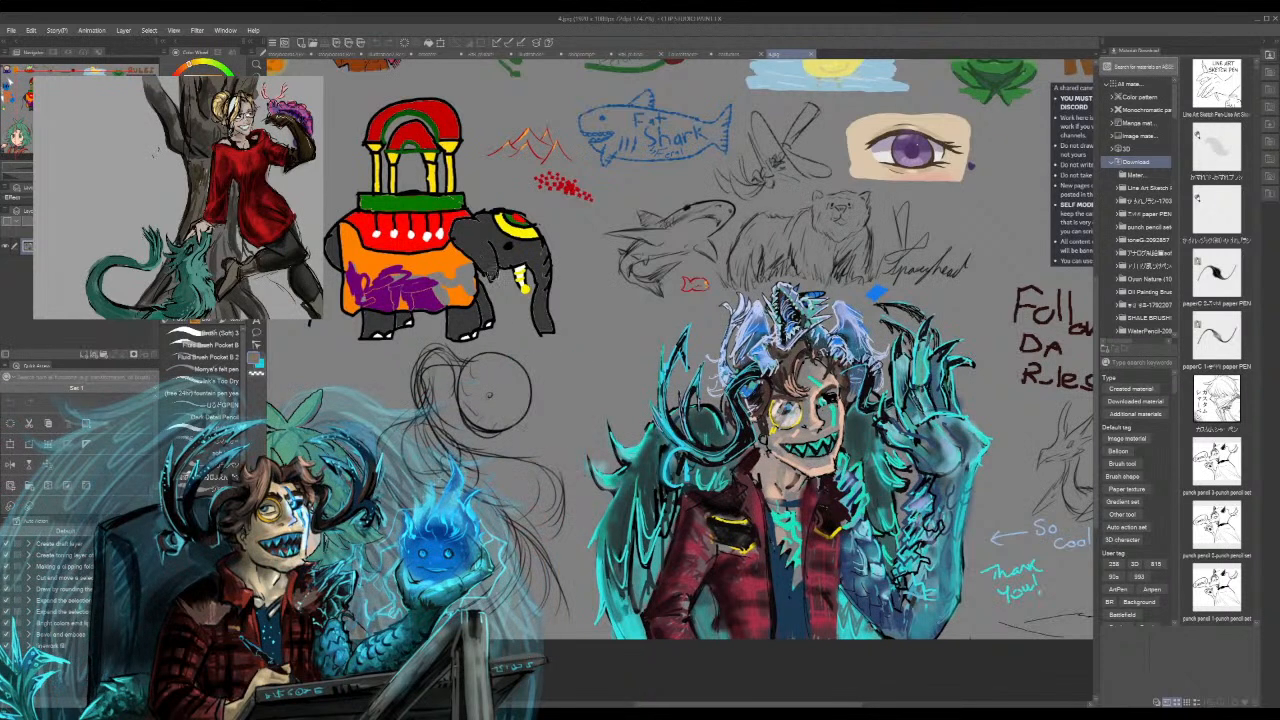
scroll(491, 274, "down", 1)
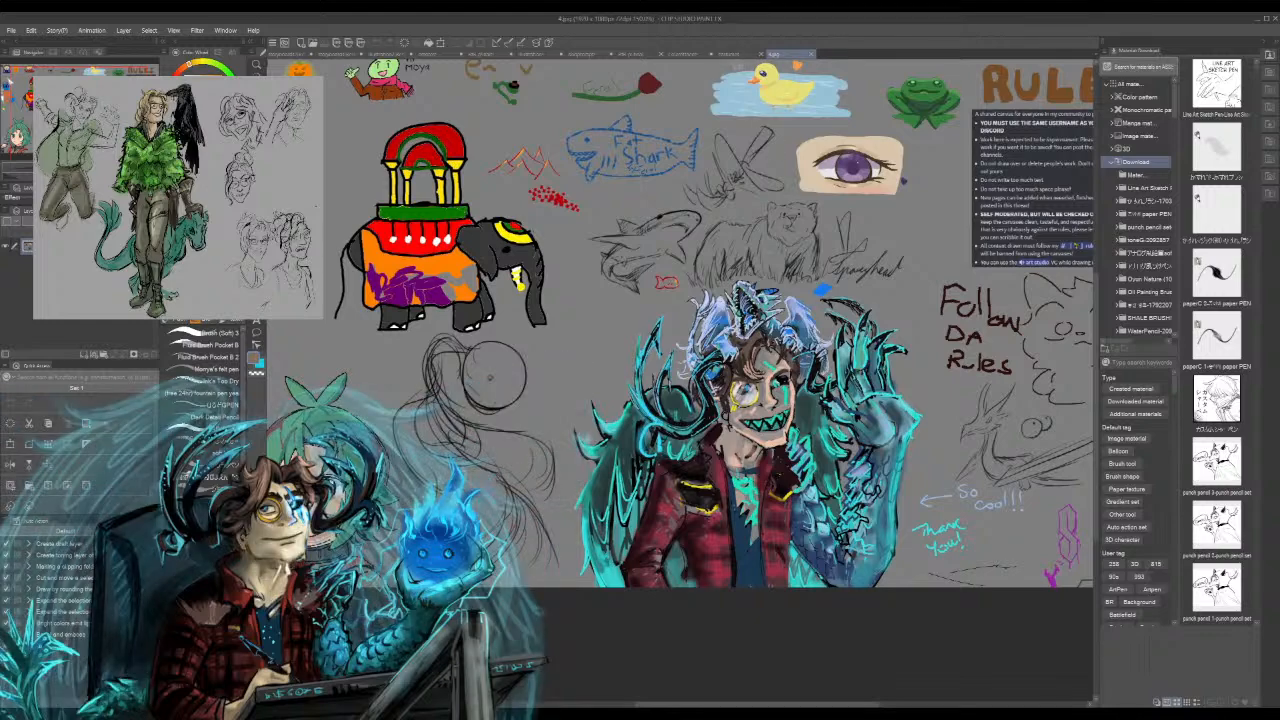
Step: Close the red-coated mage painting and the shared doodle canvas, returning to the staff-holding figure's sketch page
left_click(736, 54)
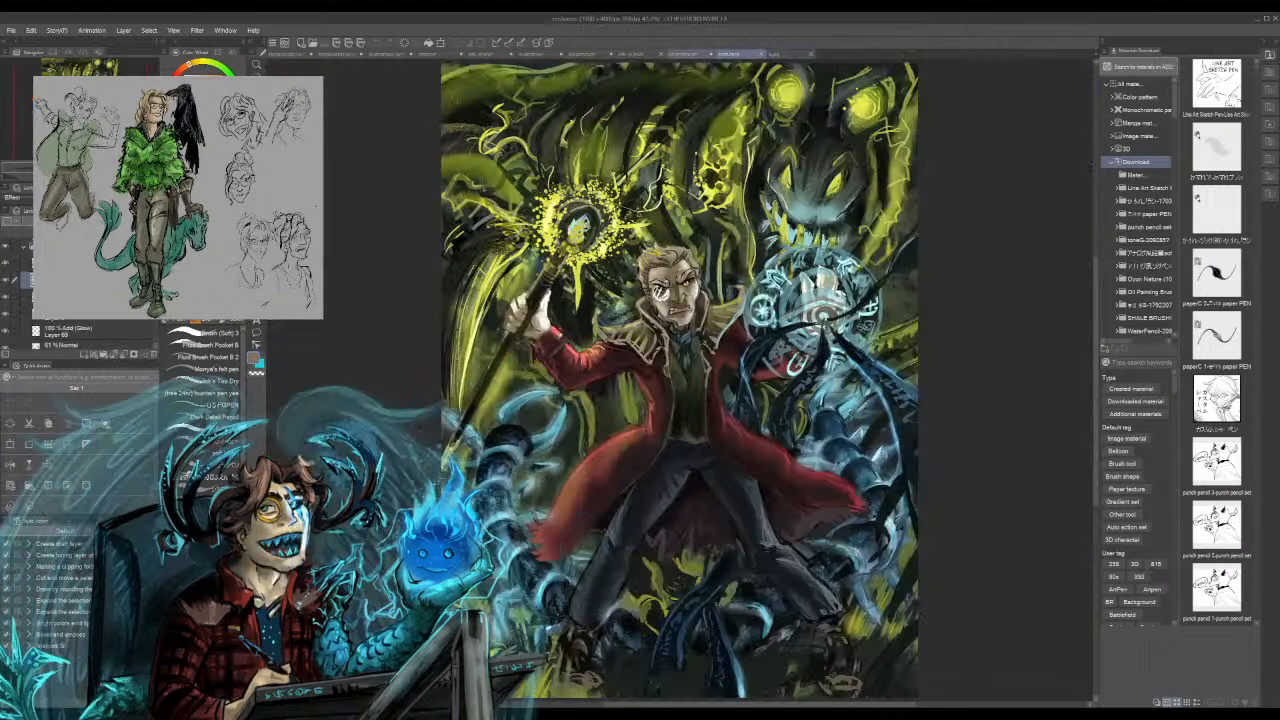
left_click(761, 54)
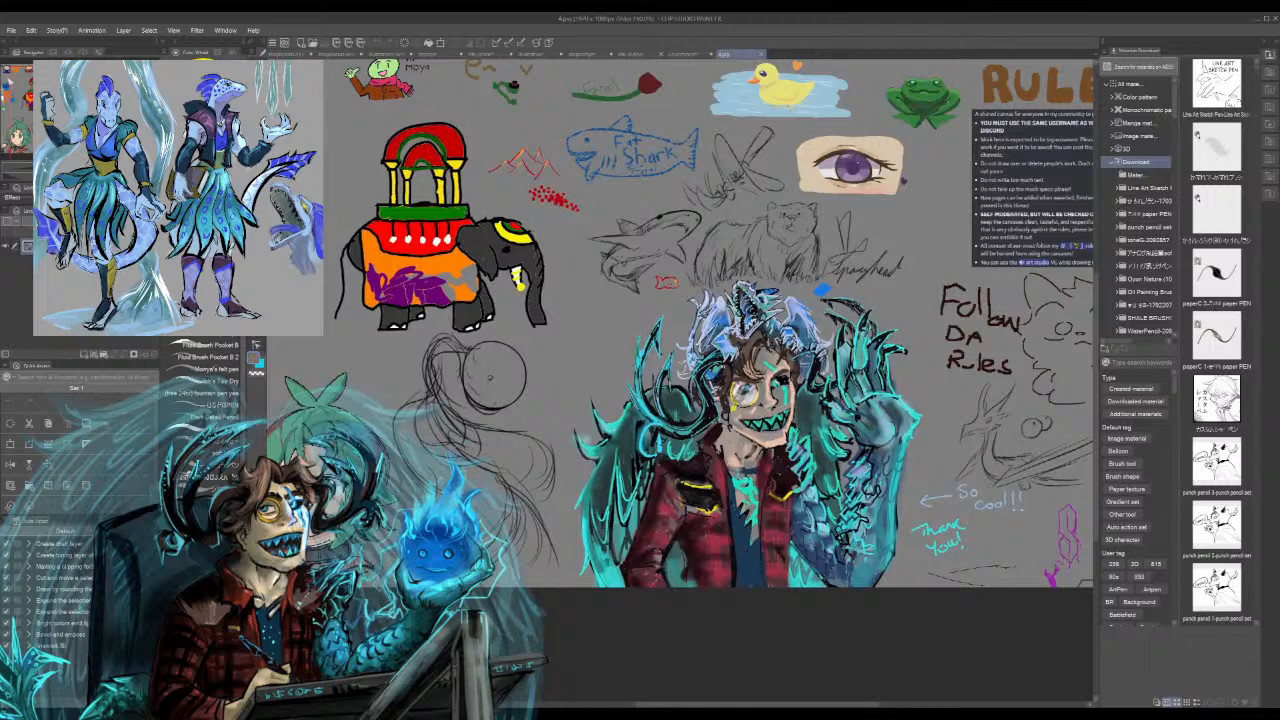
left_click(761, 54)
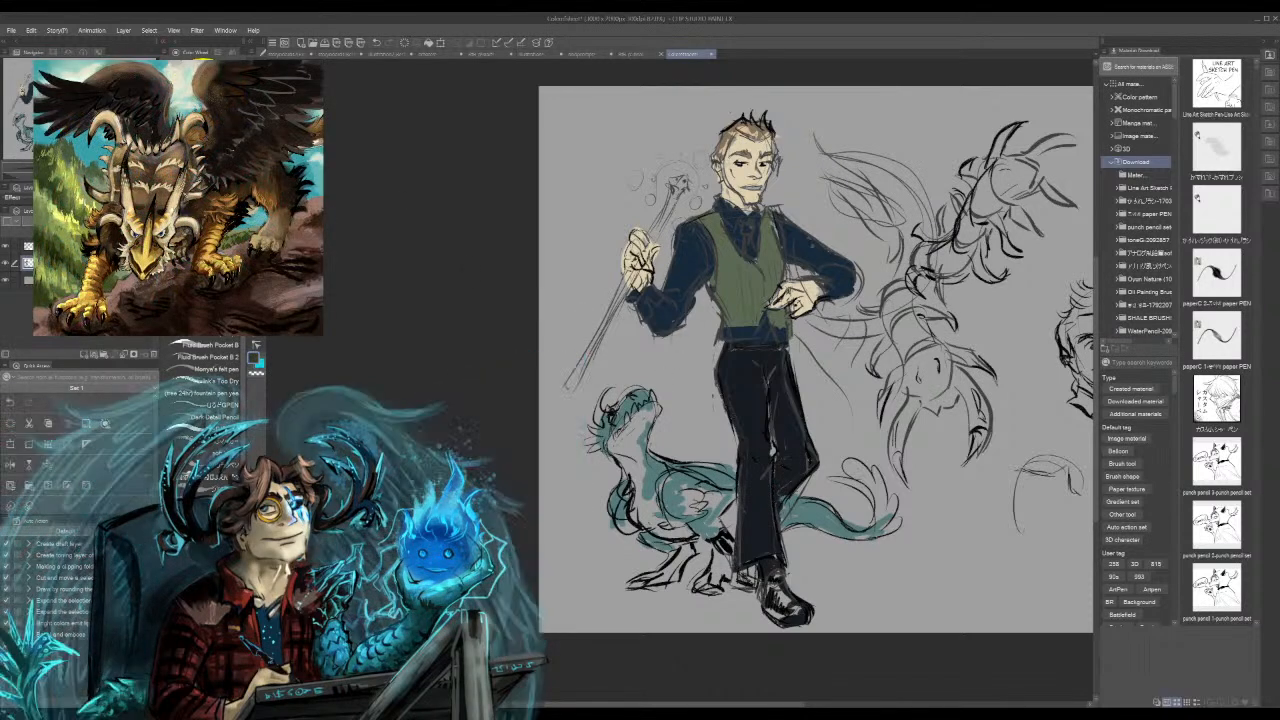
Step: Look through the open character sheets of the white-coated monster and the moustached man, and the tree-and-pumpkin scene
key("b")
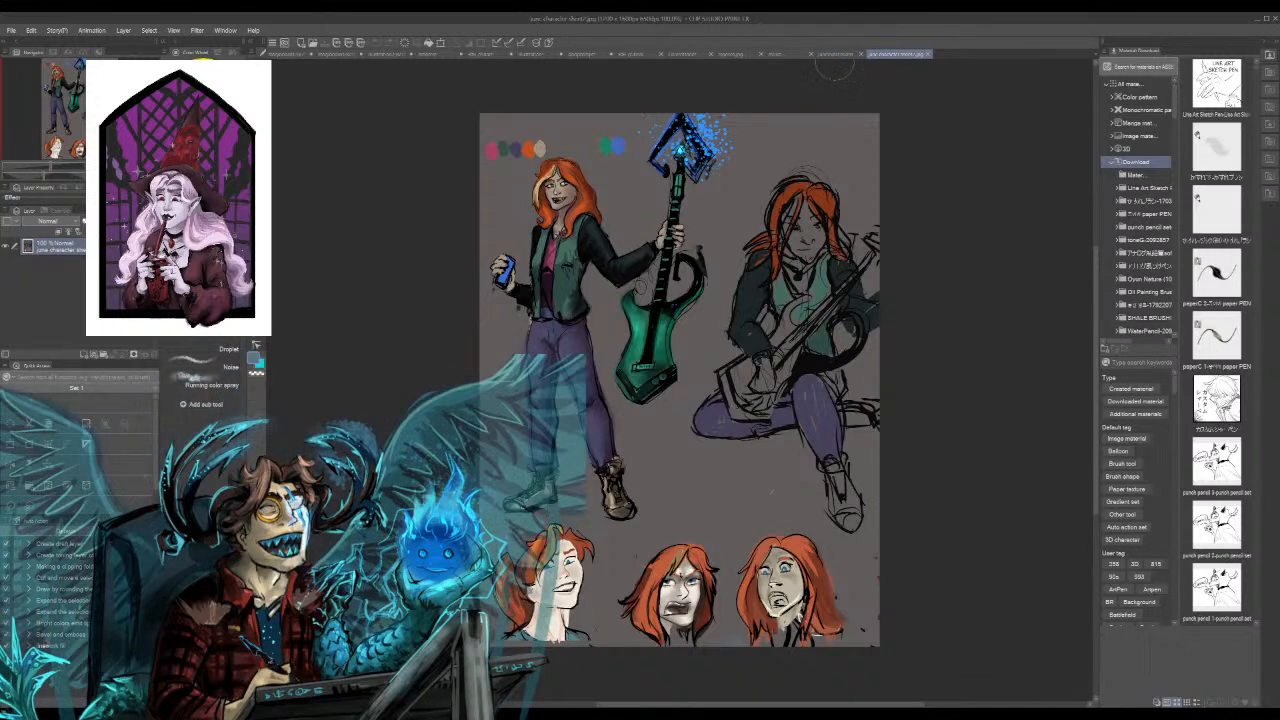
left_click(835, 54)
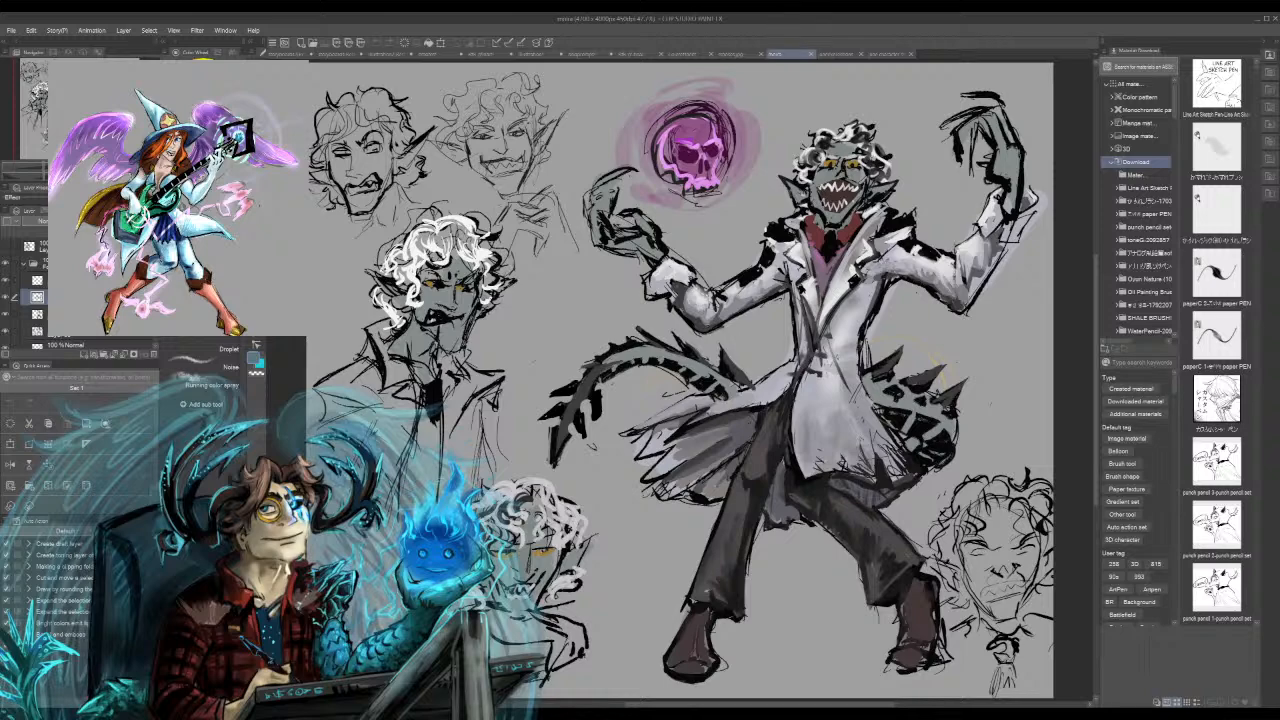
left_click(735, 53)
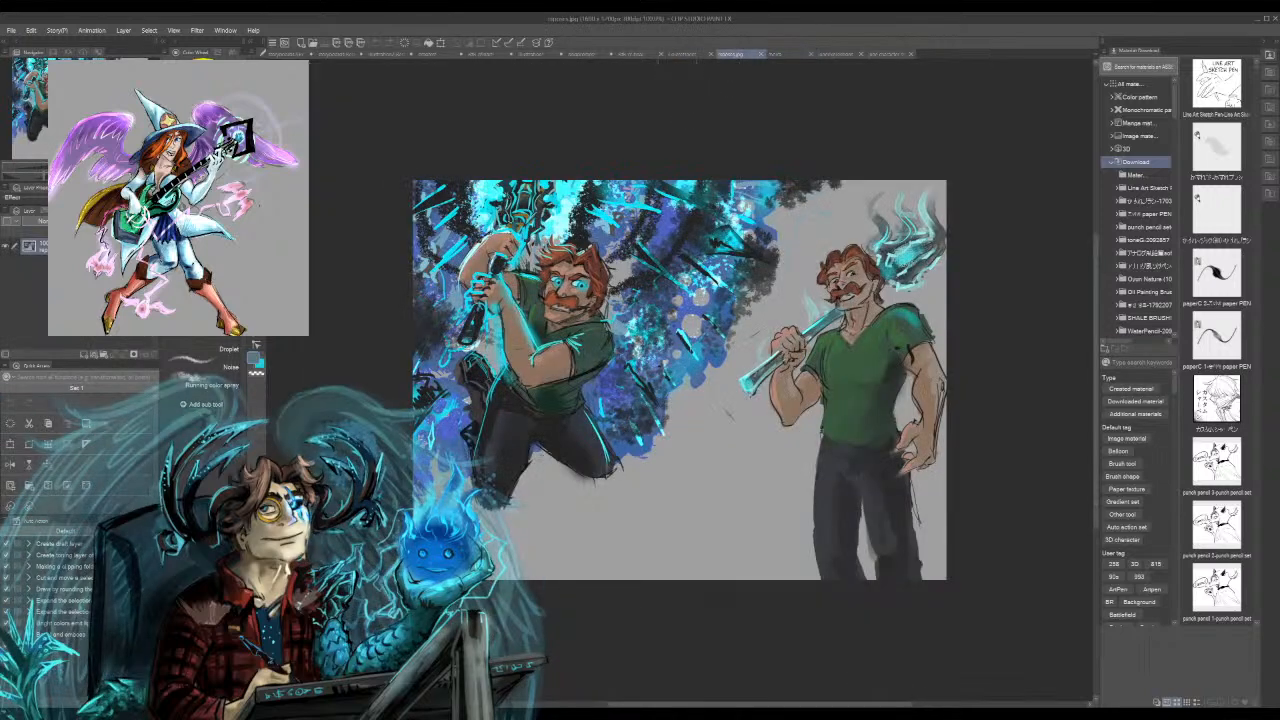
left_click(632, 53)
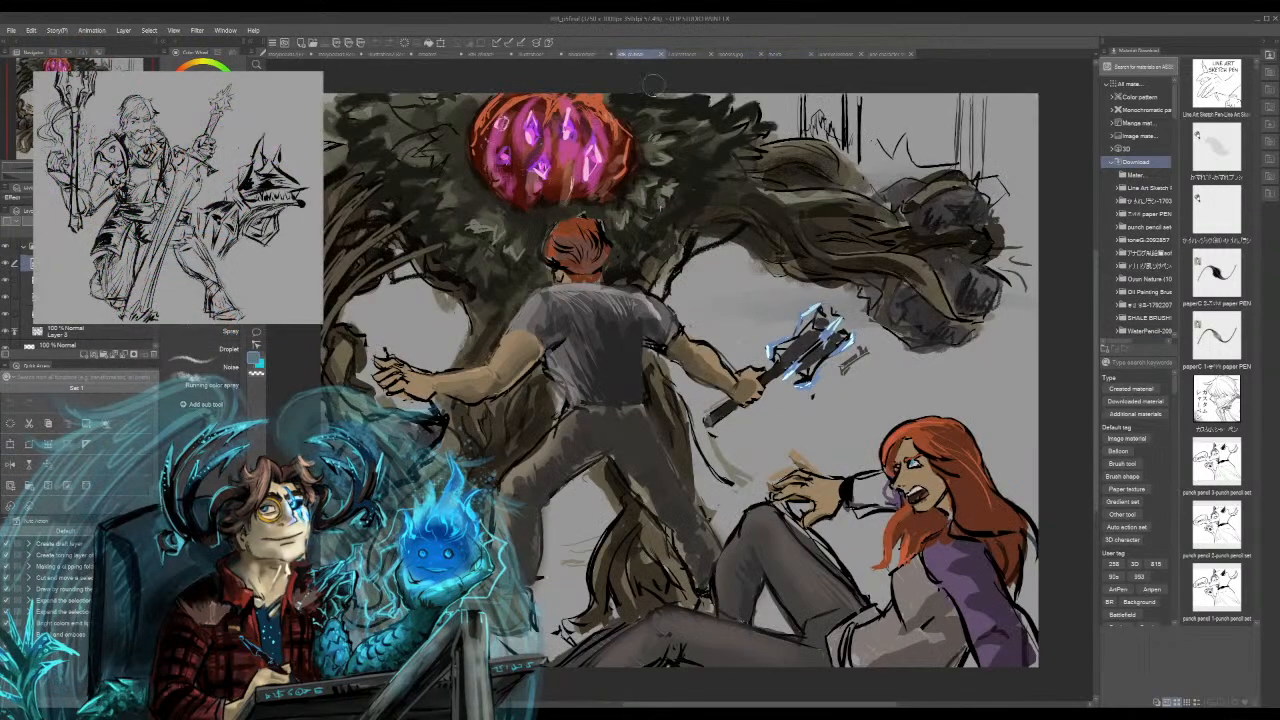